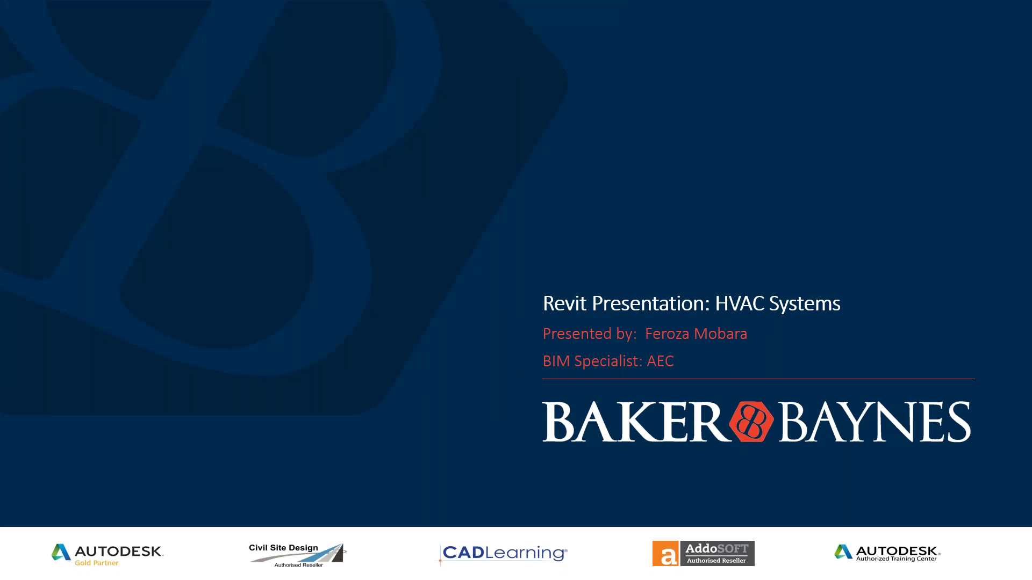
# - Click past the title and section slides to the 'Who is Baker Baynes?' overview slide
pyautogui.click(516, 398)
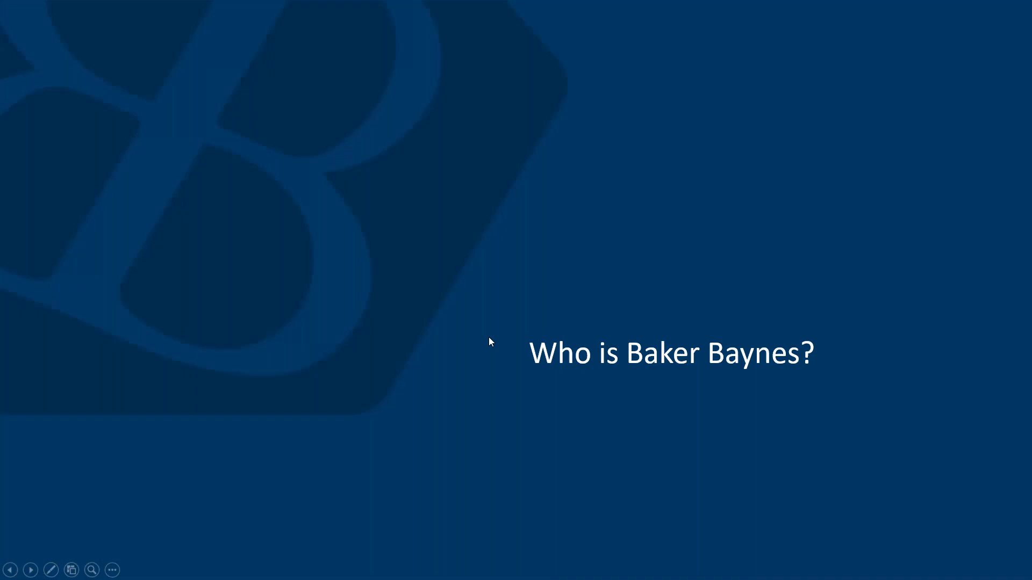
pyautogui.click(529, 382)
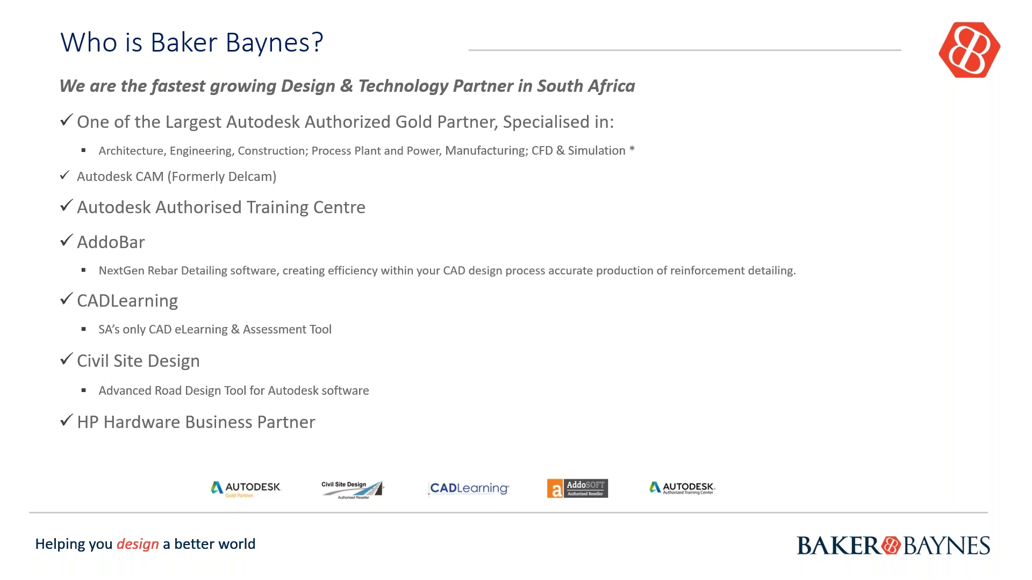
# - Advance past the 'At Baker Baynes, We Believe…' slide to the HVAC Agenda slide
pyautogui.press('Right')
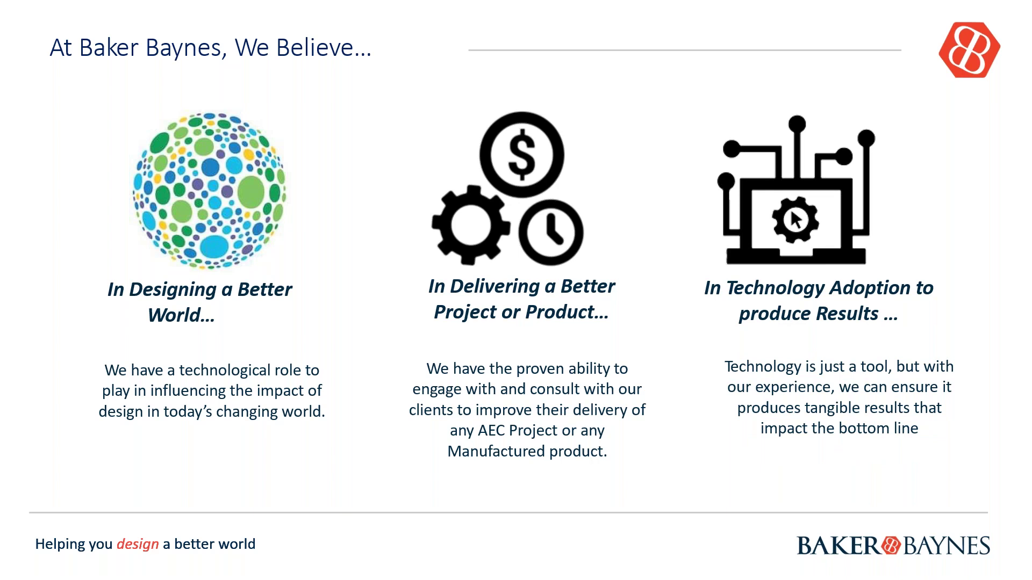
pyautogui.click(561, 377)
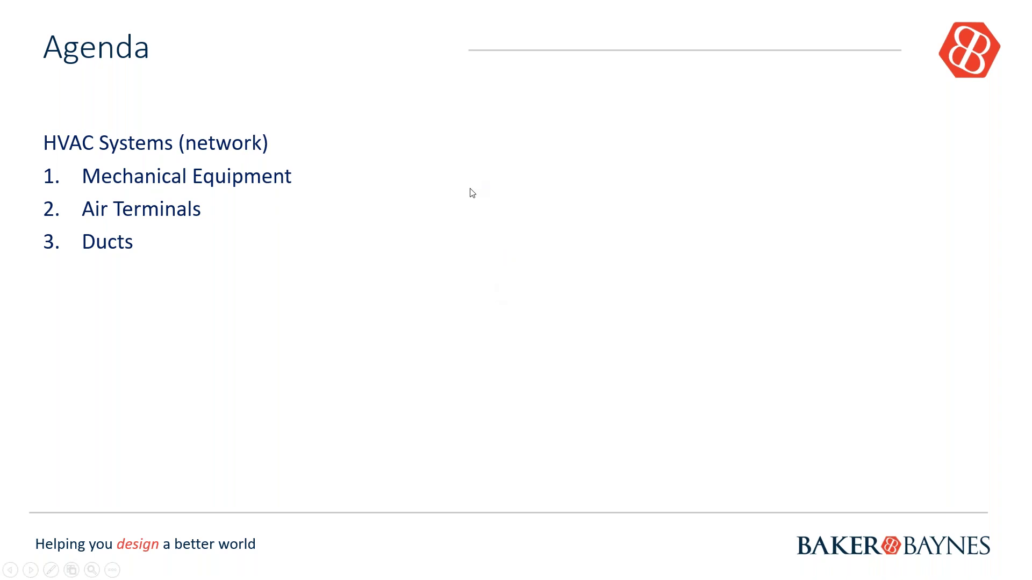
# - Show the HVAC Systems four-step workflow slide, returning from Summary, then switch to Revit
pyautogui.click(505, 270)
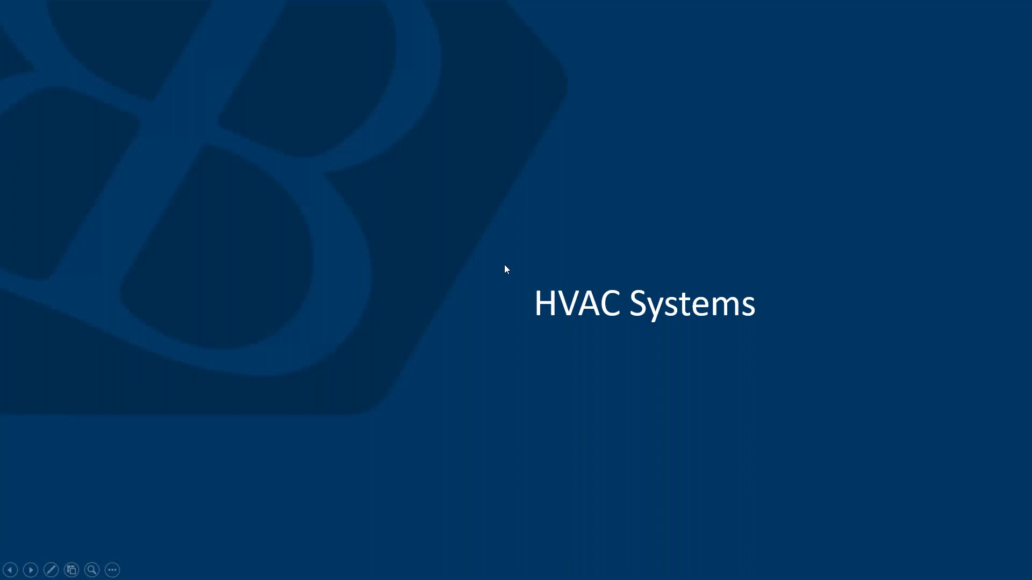
pyautogui.click(504, 266)
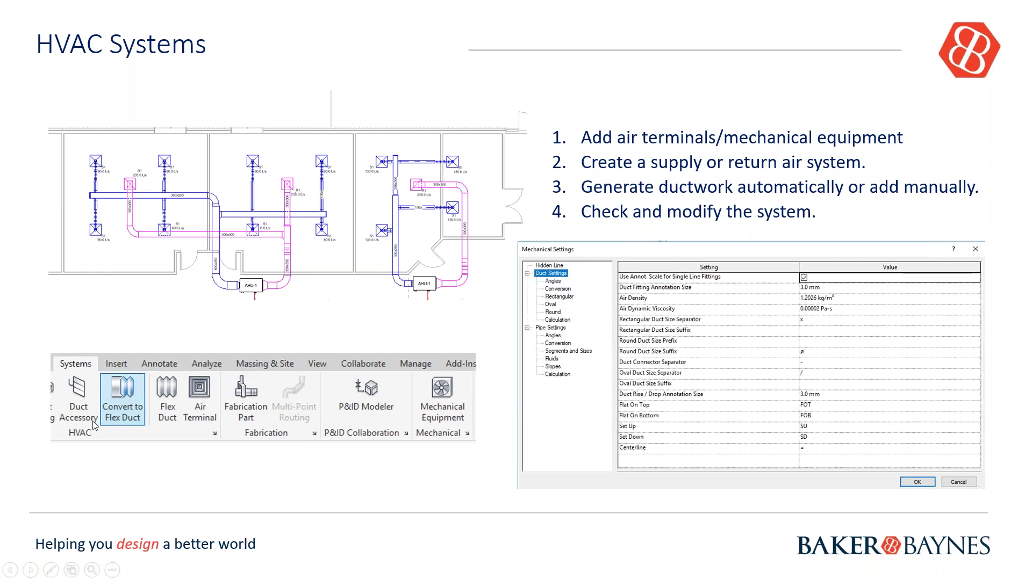
pyautogui.click(203, 455)
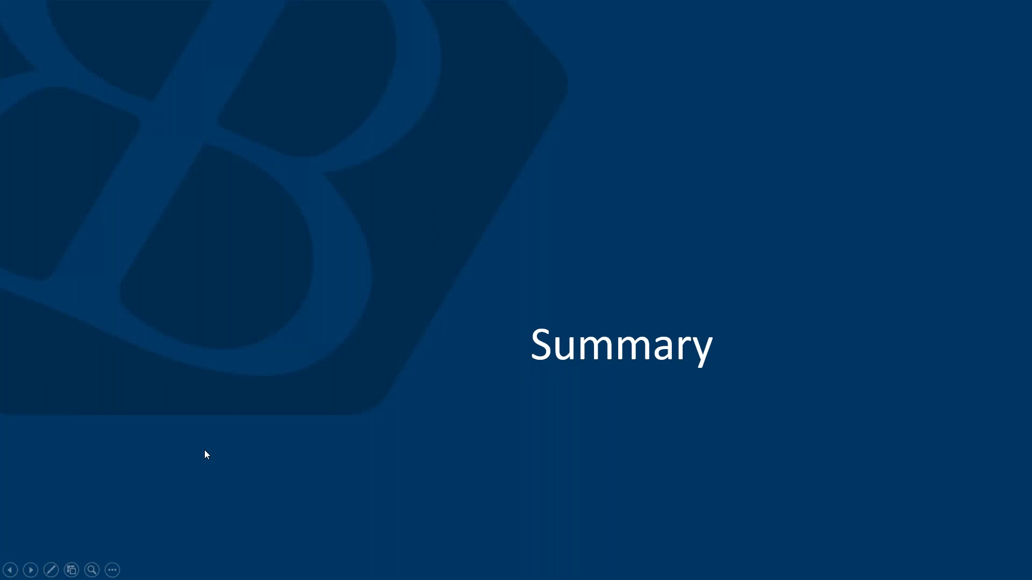
pyautogui.press('Left')
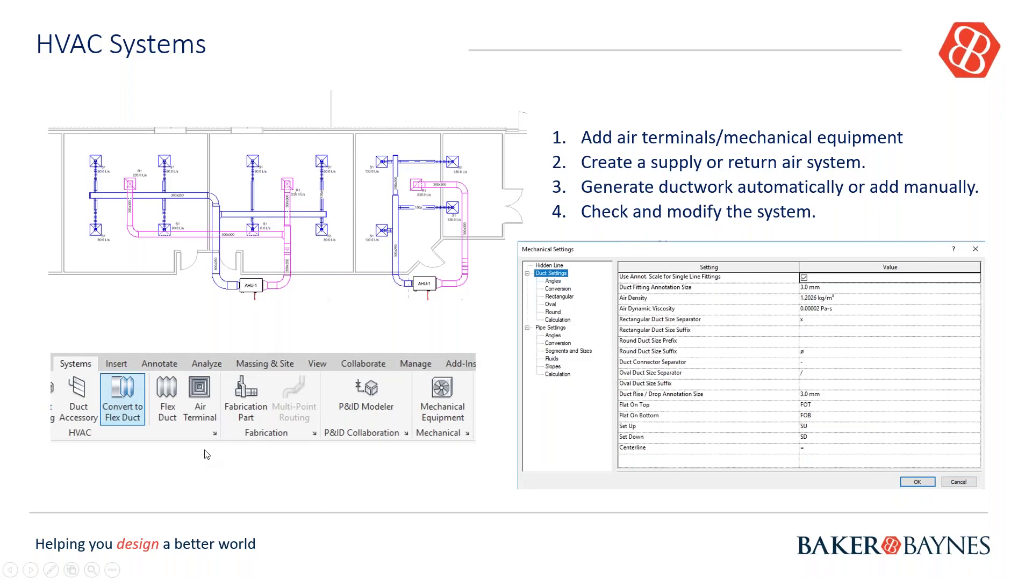
pyautogui.hotkey('alt', 'Tab')
# - Zoom the school's 3D Mechanical view and bring up the Systems ribbon tab
pyautogui.scroll(-2, 463, 346)
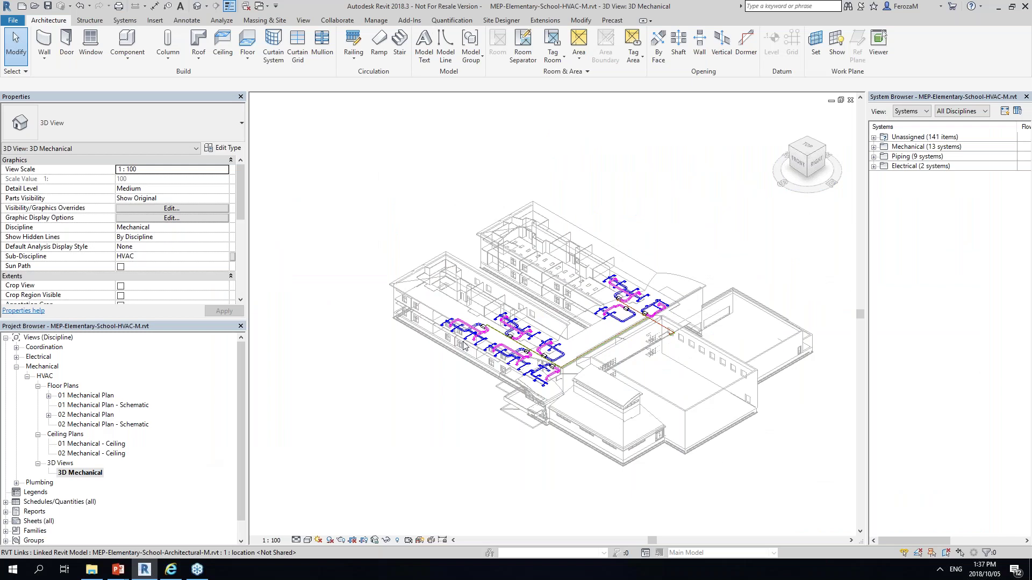
pyautogui.scroll(4, 463, 346)
pyautogui.scroll(-3, 474, 359)
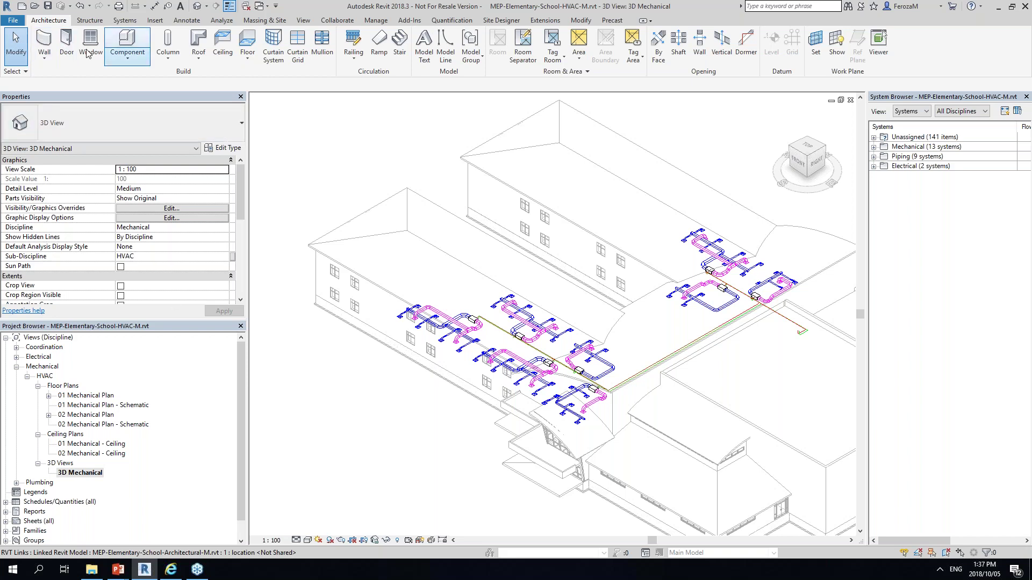
pyautogui.click(127, 21)
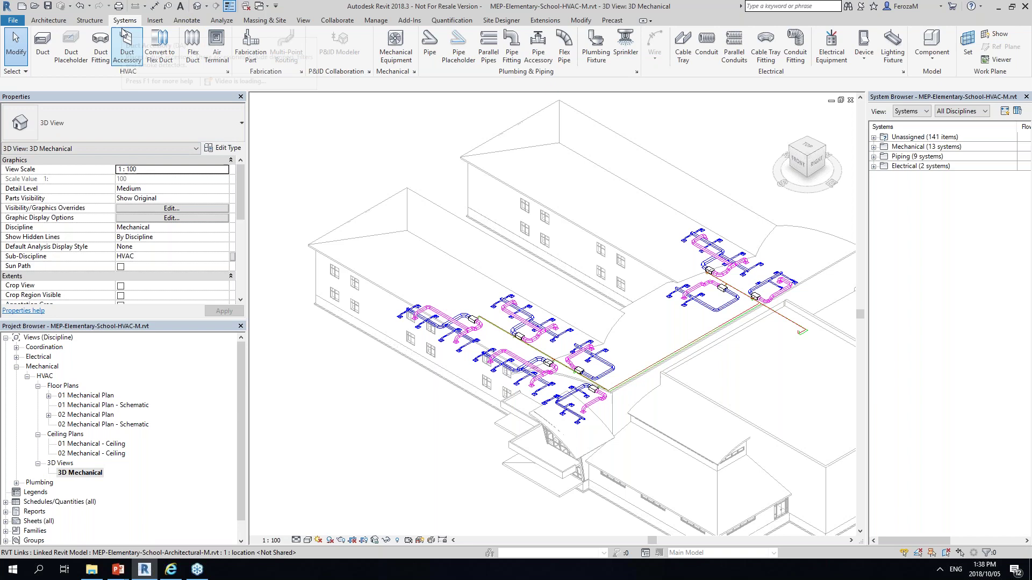
pyautogui.click(414, 72)
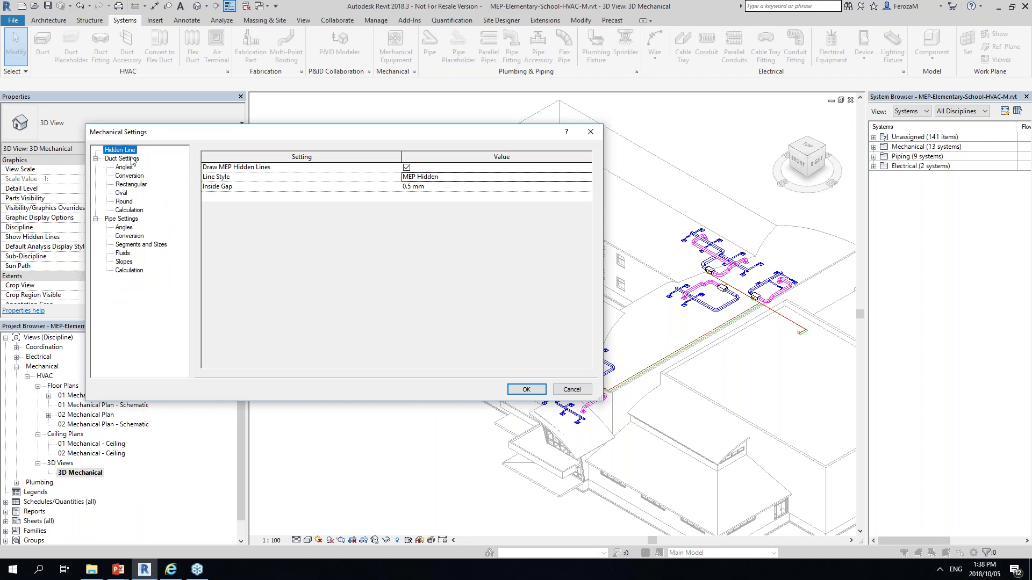
pyautogui.click(131, 159)
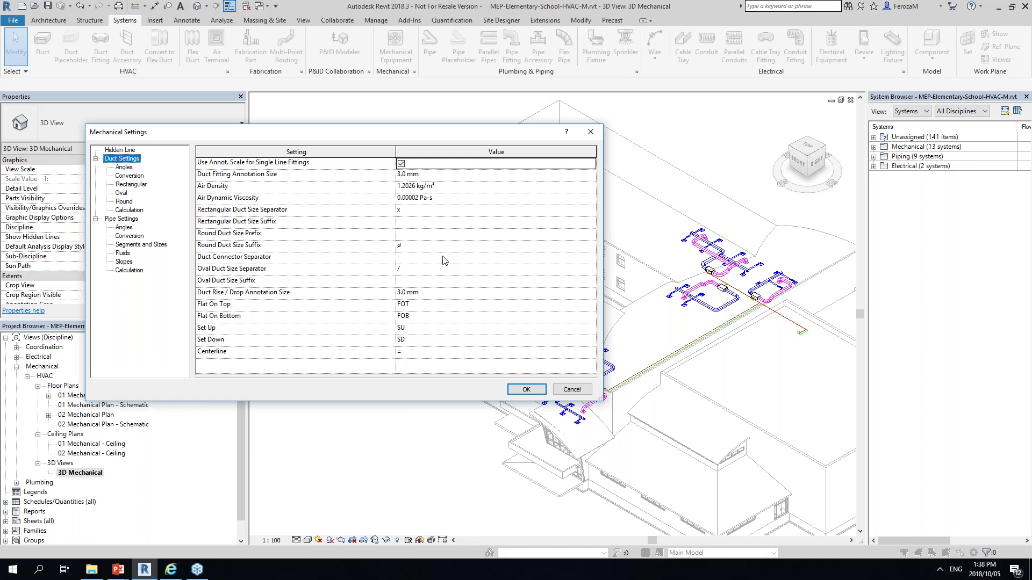
pyautogui.click(587, 395)
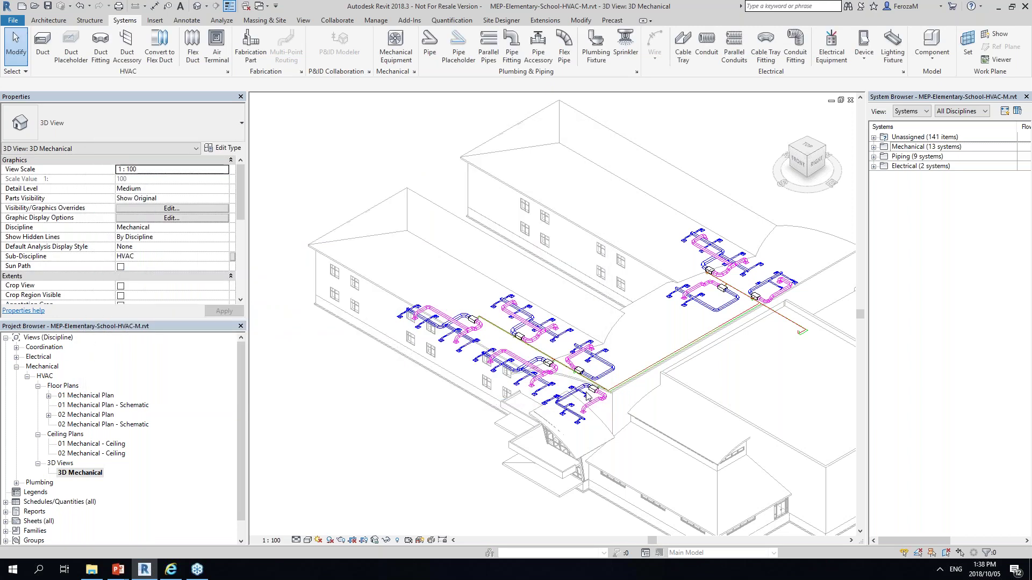
# - Open 01 Mechanical Plan and zoom to the duct-free rooms near the upper-left stair
pyautogui.doubleClick(86, 396)
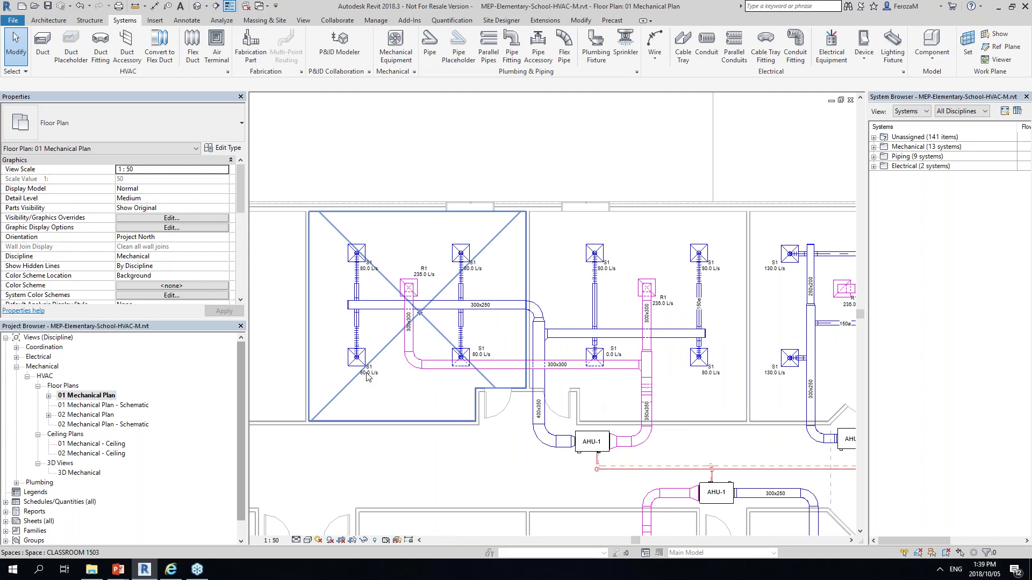
pyautogui.moveTo(516, 346); pyautogui.dragTo(516, 346, button='middle')
pyautogui.scroll(-2, 516, 345)
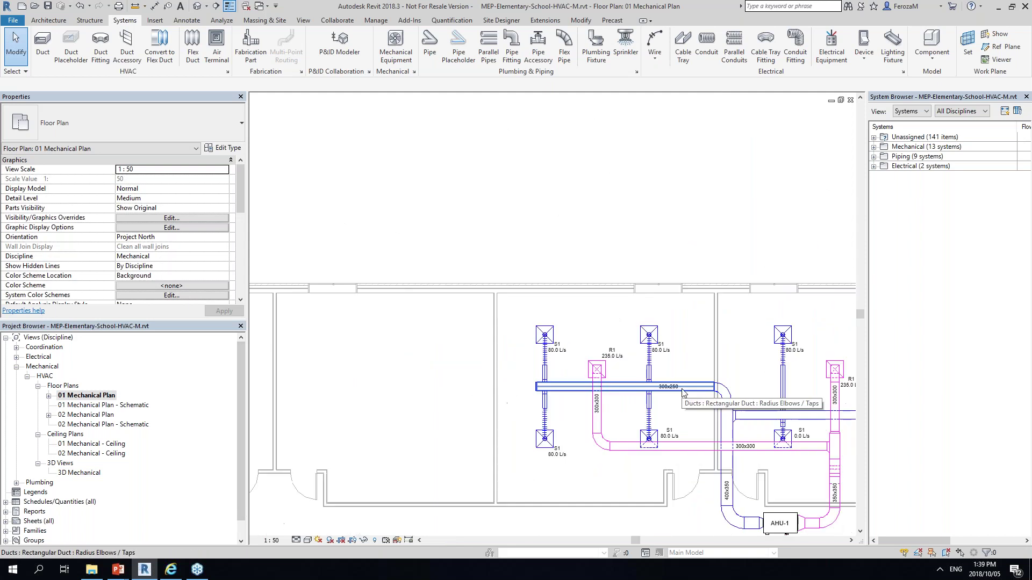
pyautogui.moveTo(660, 208); pyautogui.dragTo(531, 280, button='middle')
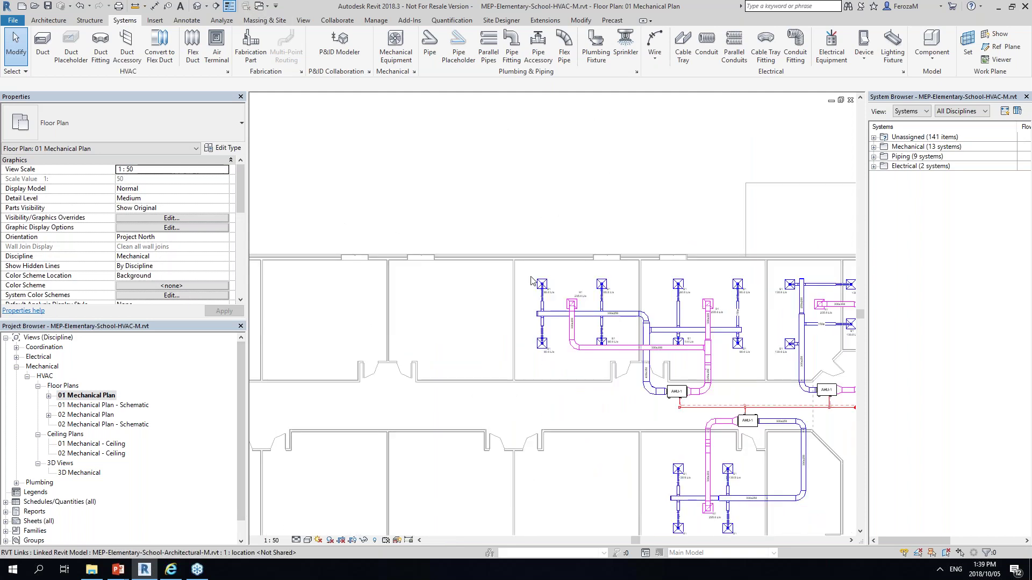
pyautogui.scroll(-2, 537, 232)
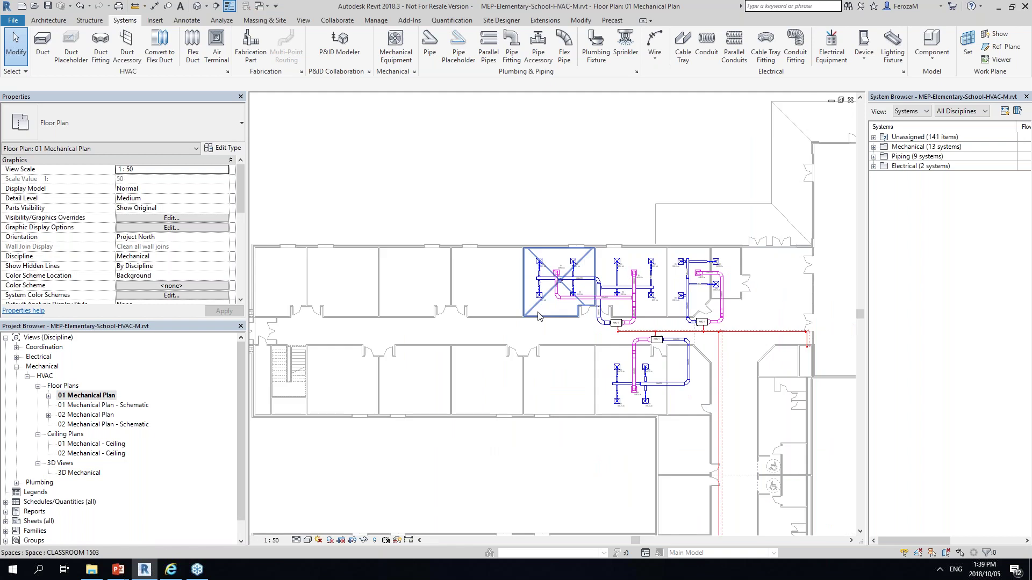
pyautogui.moveTo(539, 317); pyautogui.dragTo(509, 344, button='middle')
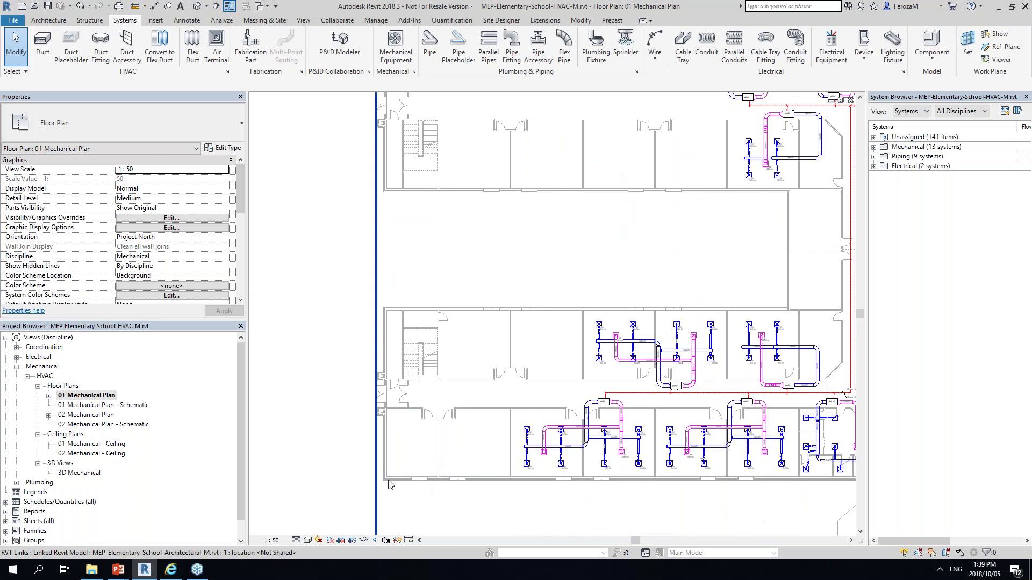
pyautogui.scroll(-2, 497, 477)
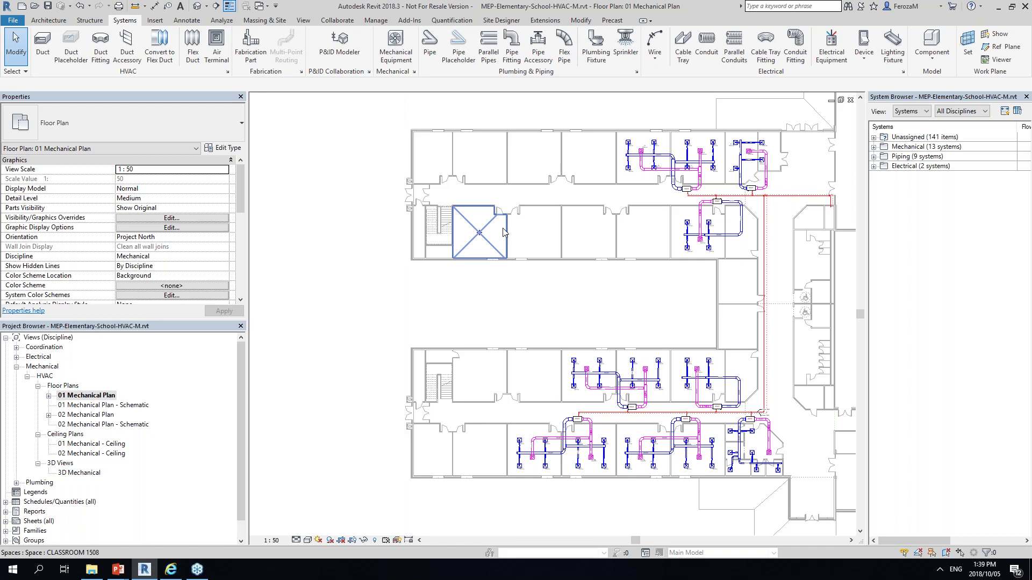
pyautogui.moveTo(503, 232); pyautogui.dragTo(514, 248, button='middle')
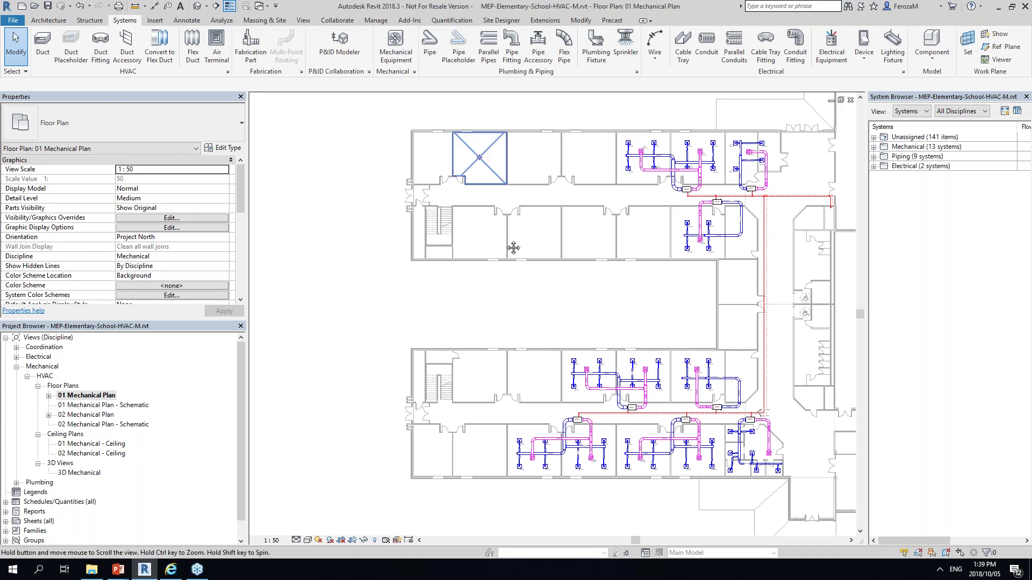
pyautogui.scroll(5, 451, 134)
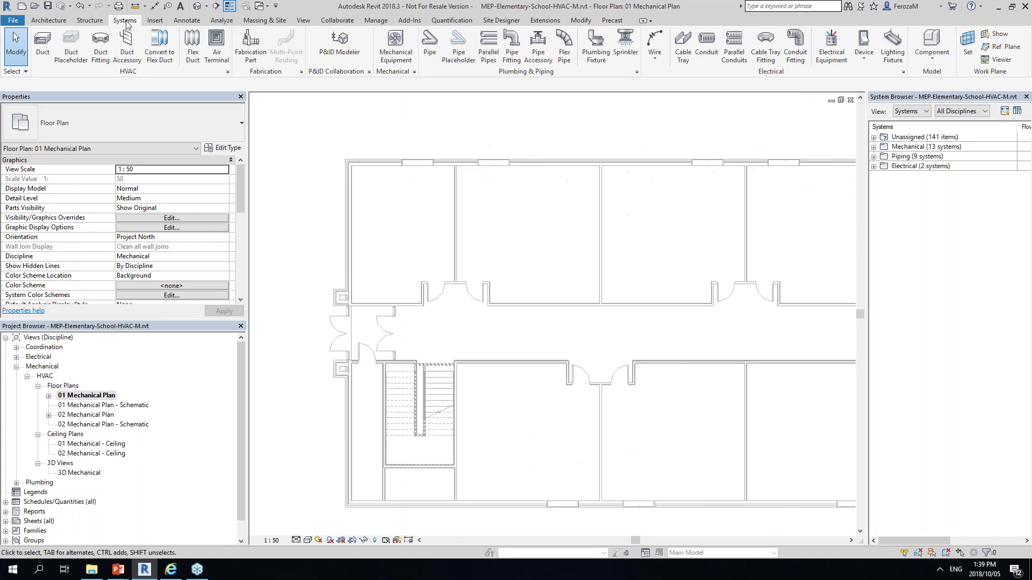
# - Place one M_Indoor AHU - Horizontal - Chilled Water Coil, Unit Size 12, in the stair corridor
pyautogui.click(398, 58)
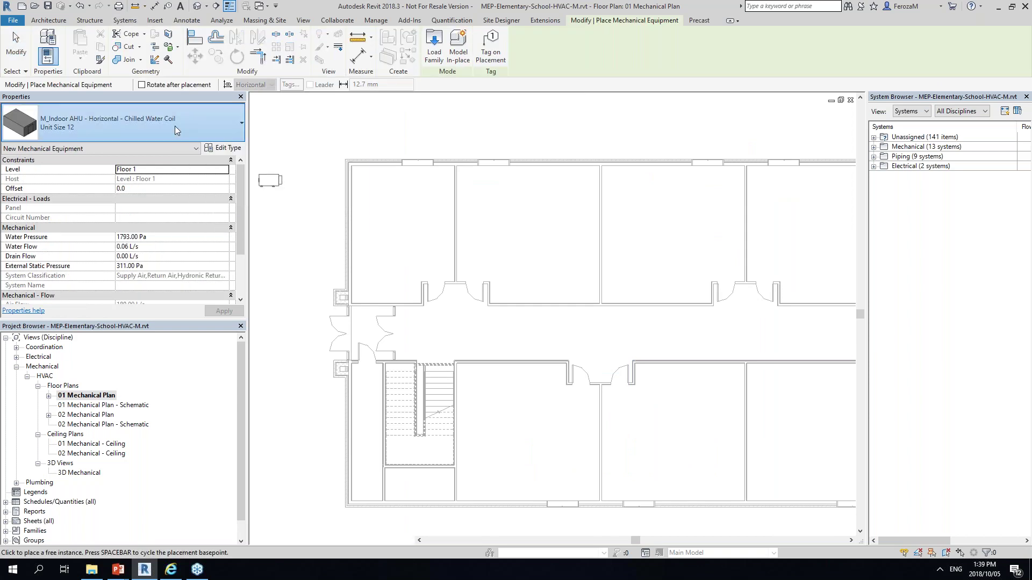
pyautogui.click(175, 126)
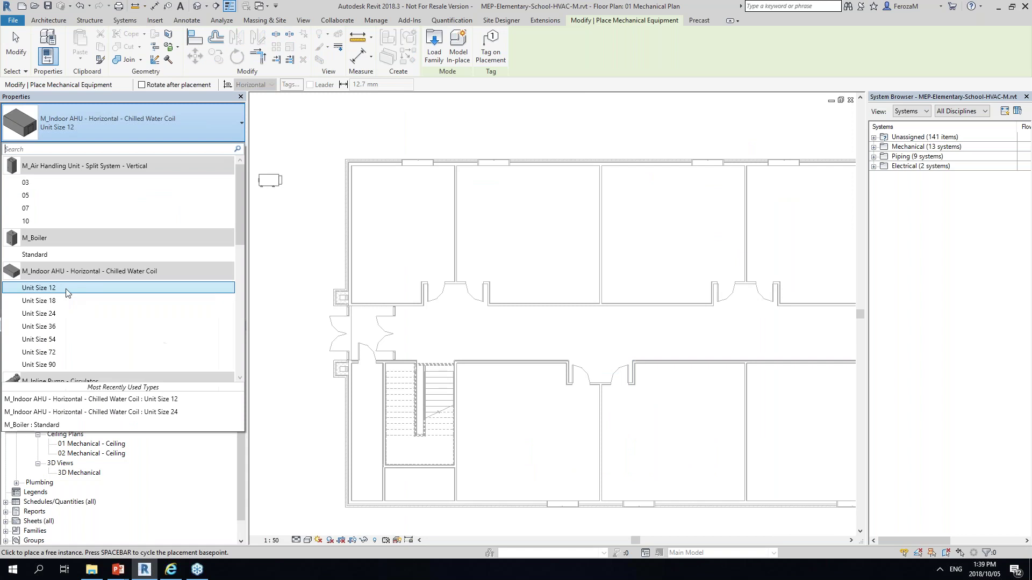
pyautogui.click(67, 290)
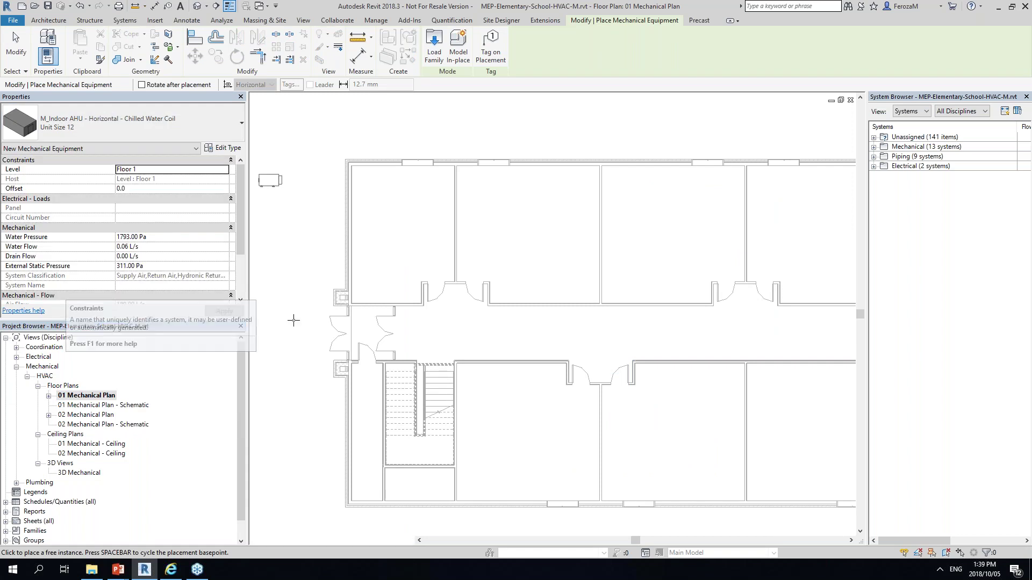
pyautogui.scroll(5, 401, 335)
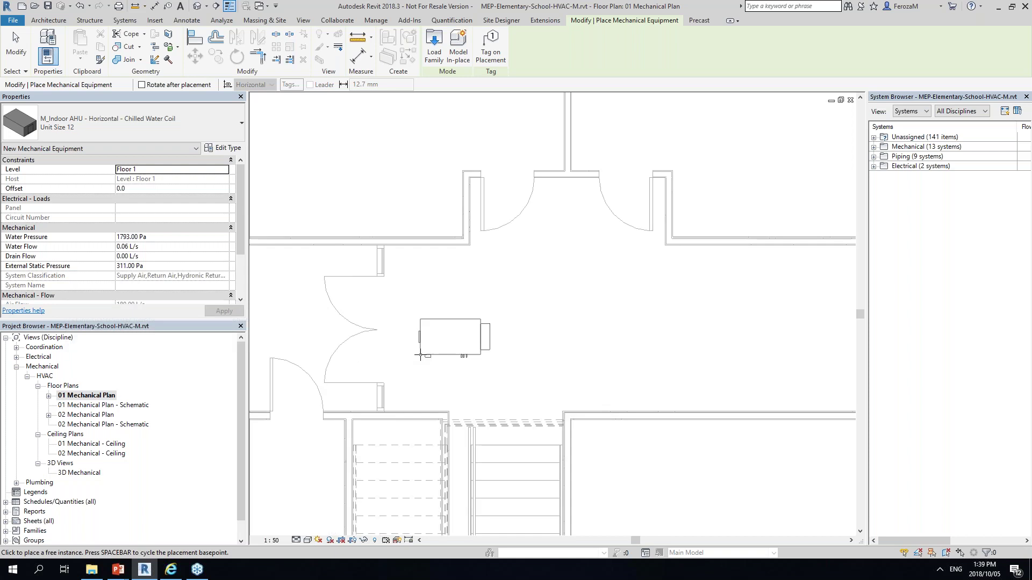
pyautogui.click(420, 355)
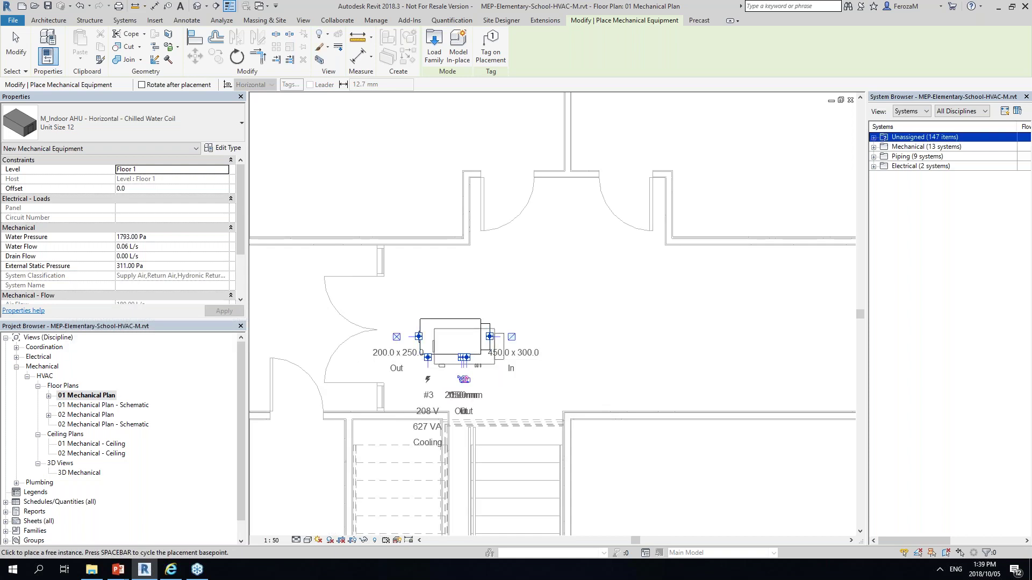
pyautogui.scroll(-2, 428, 355)
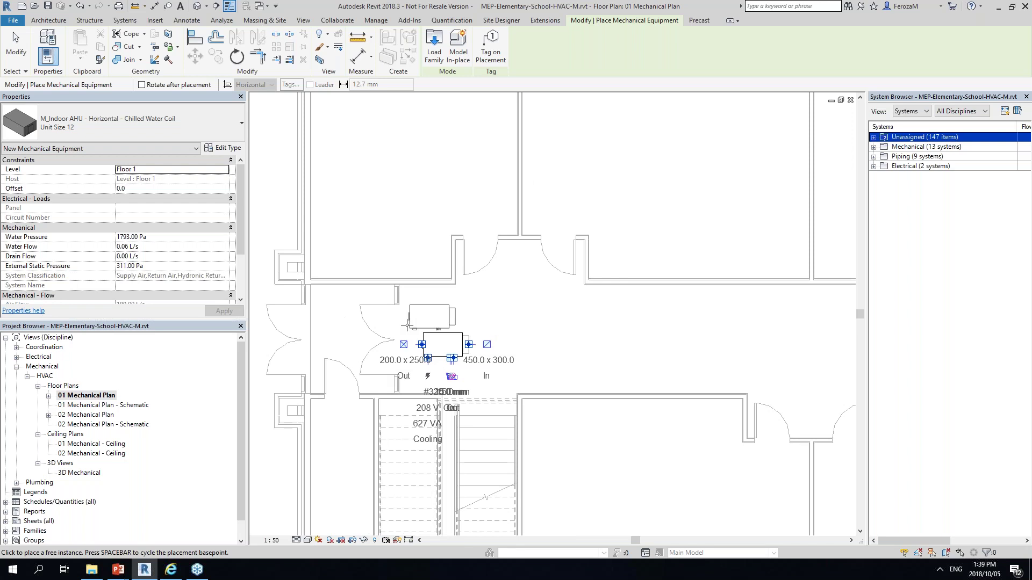
pyautogui.press('Escape')
pyautogui.scroll(-3, 407, 325)
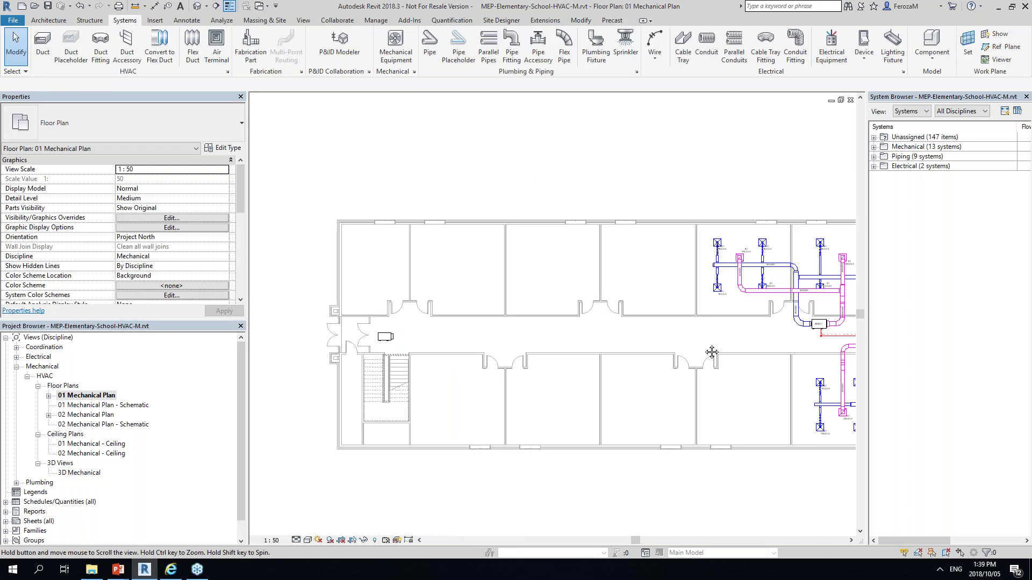
# - Pan toward the left corridor, starting and cancelling an Align command along the way
pyautogui.moveTo(712, 352); pyautogui.dragTo(660, 359, button='middle')
pyautogui.click(194, 37)
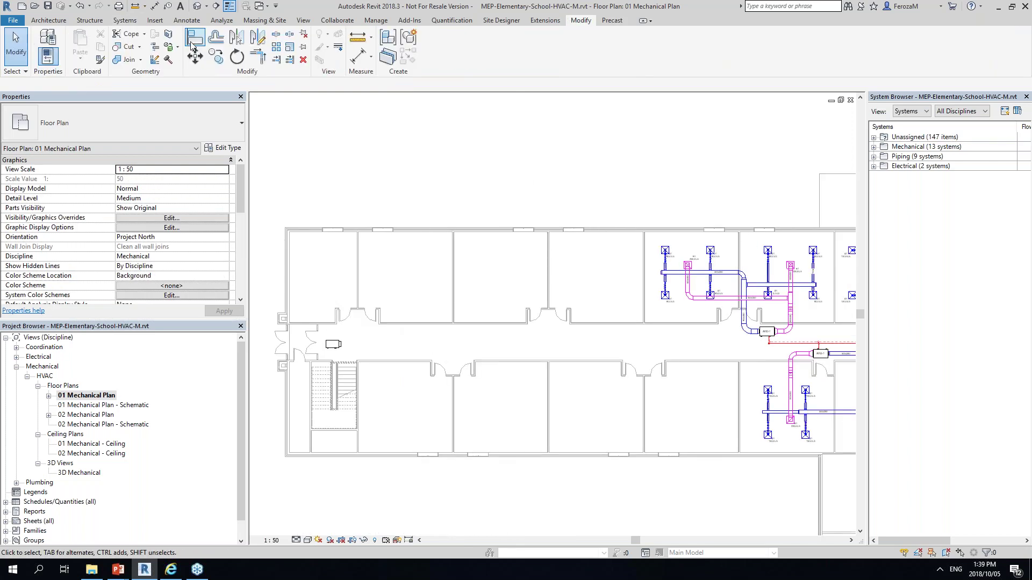
pyautogui.scroll(3, 777, 337)
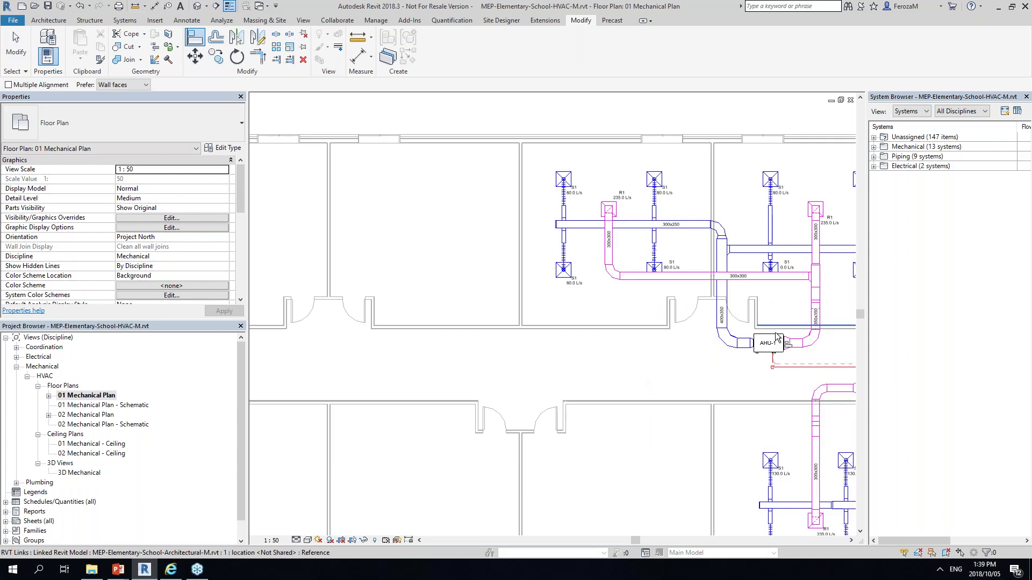
pyautogui.scroll(-3, 777, 338)
pyautogui.scroll(3, 290, 360)
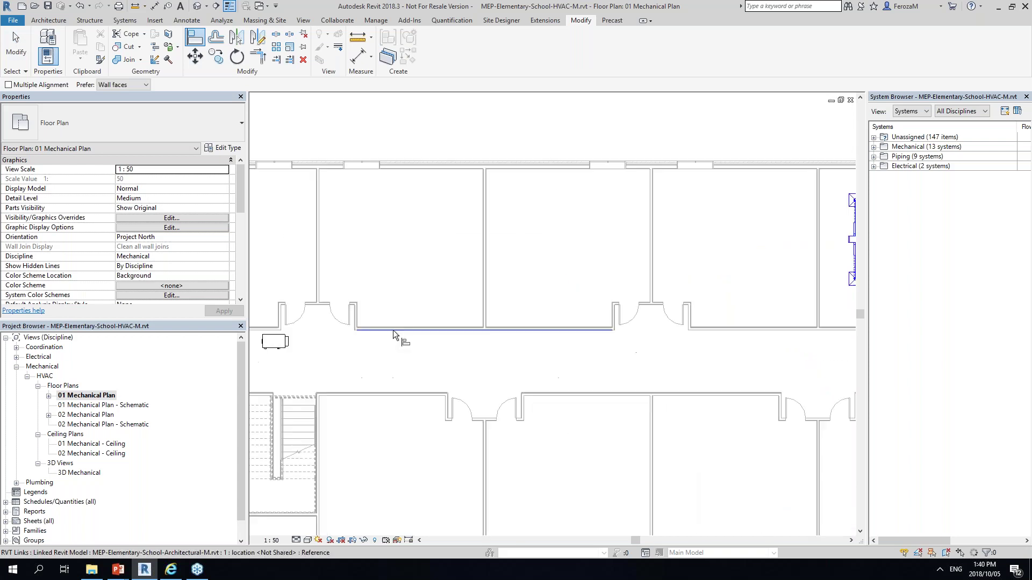
pyautogui.press('Escape')
pyautogui.scroll(-3, 321, 354)
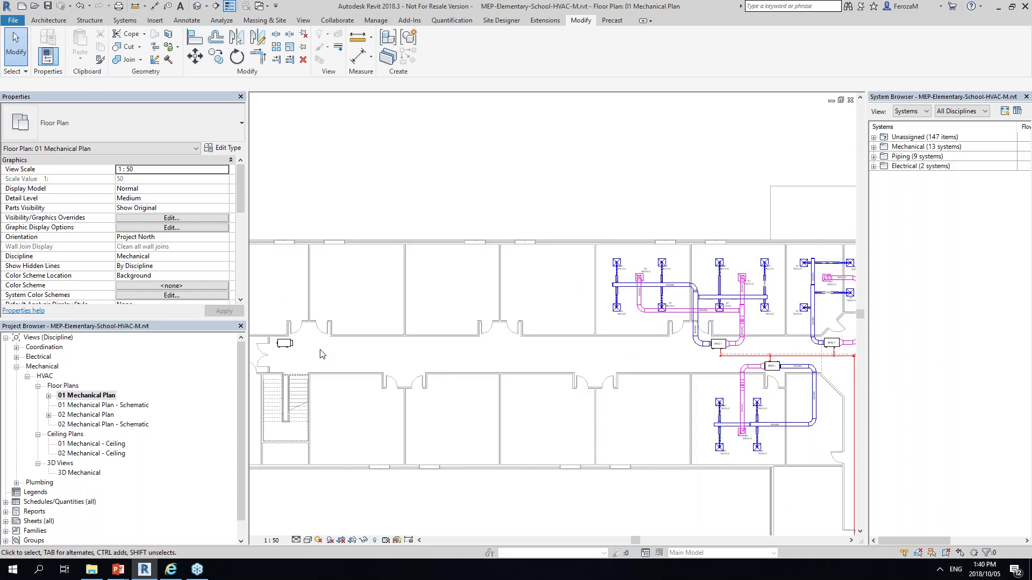
pyautogui.scroll(-2, 383, 357)
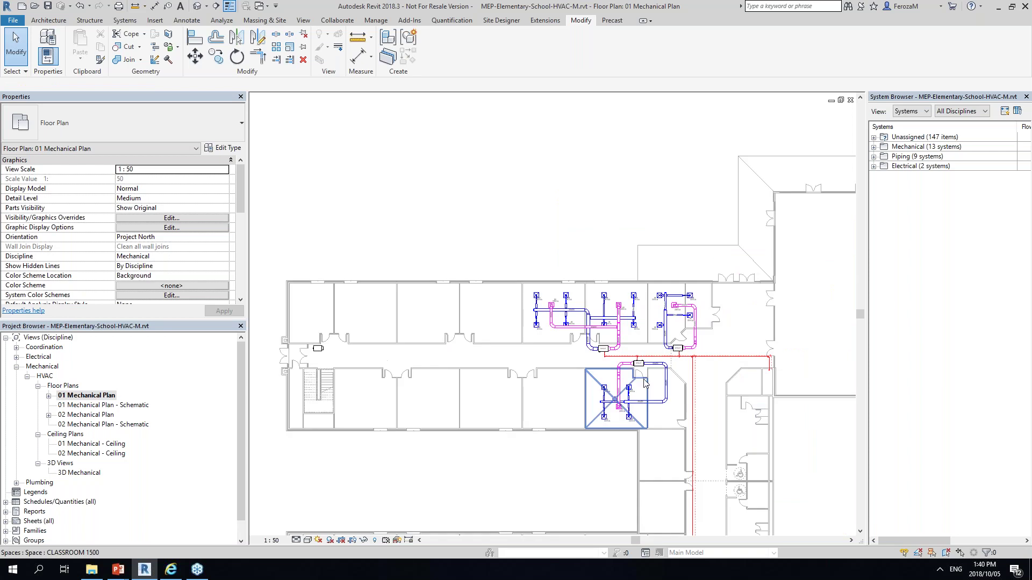
pyautogui.scroll(2, 461, 376)
pyautogui.keyDown('shift'); pyautogui.hscroll(-3, 450, 353); pyautogui.keyUp('shift')
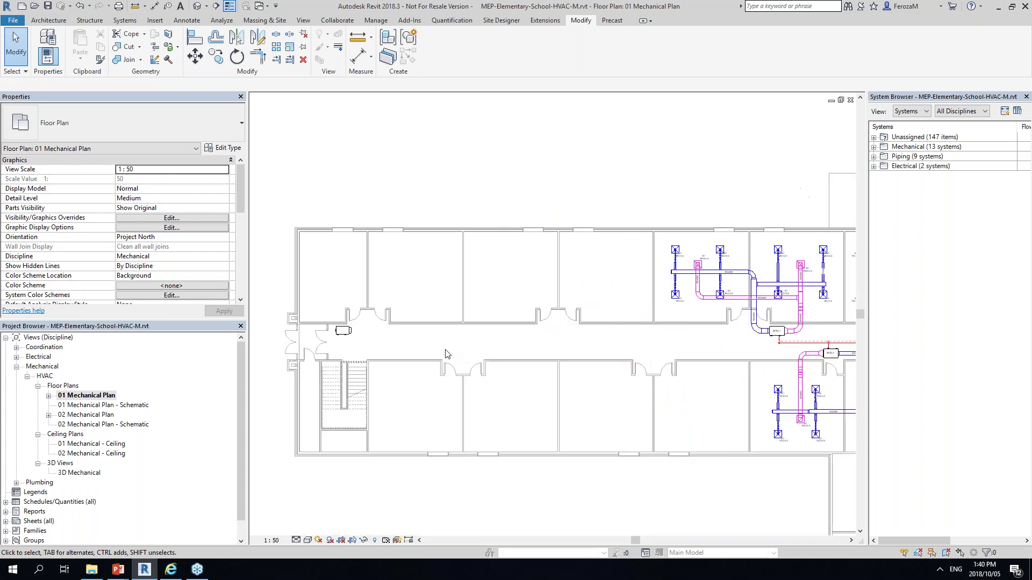
pyautogui.press('Escape')
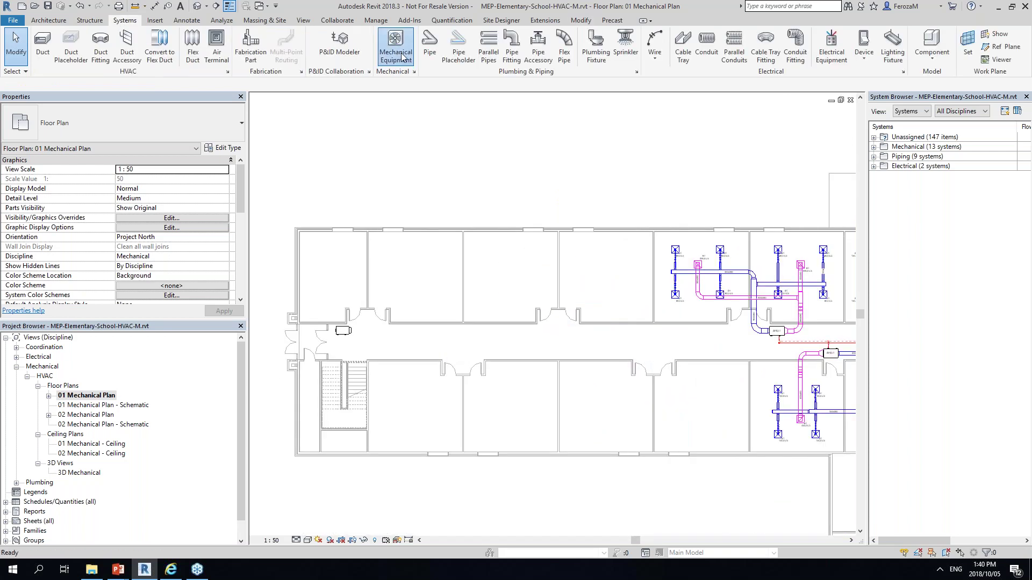
# - Place an indoor AHU in the corridor with Tag on Placement turned on
pyautogui.click(396, 49)
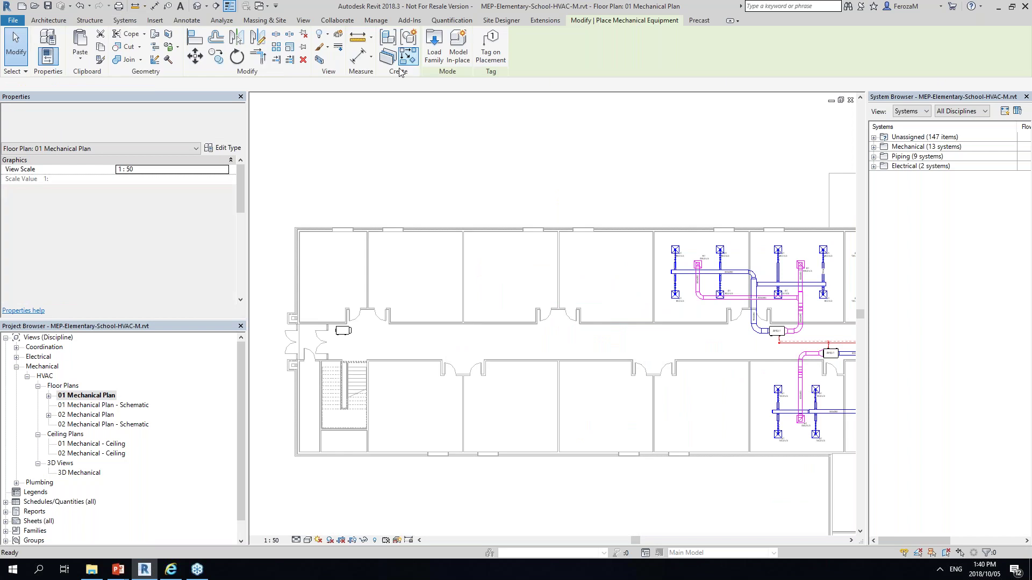
pyautogui.click(497, 36)
pyautogui.scroll(2, 404, 352)
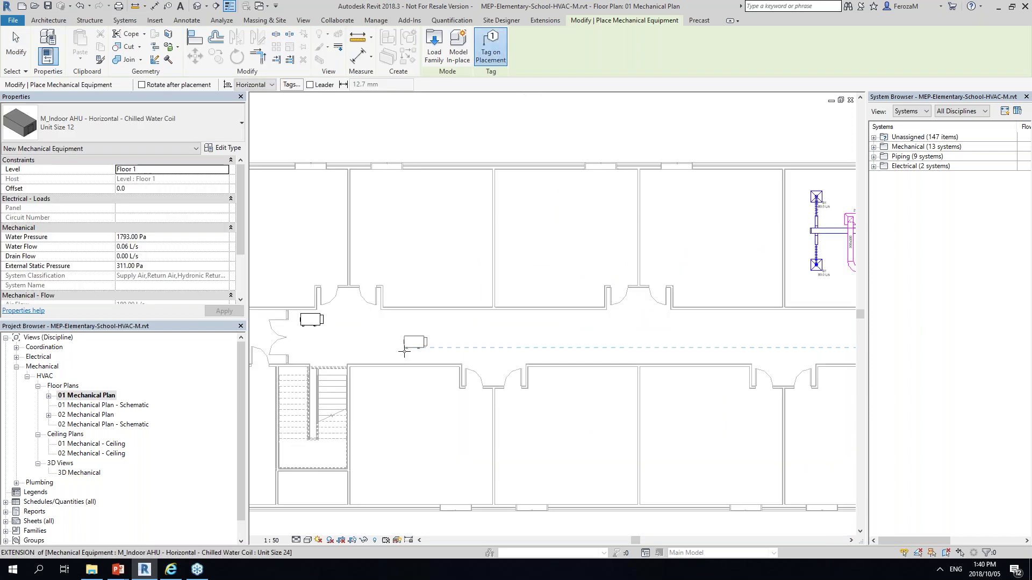
pyautogui.click(382, 353)
pyautogui.scroll(-1, 350, 358)
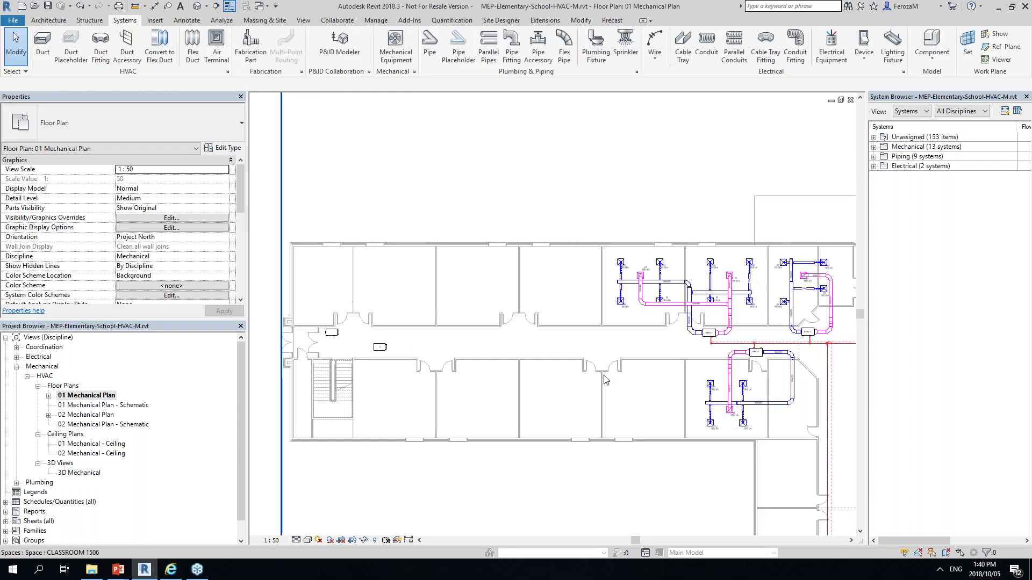
pyautogui.scroll(3, 689, 363)
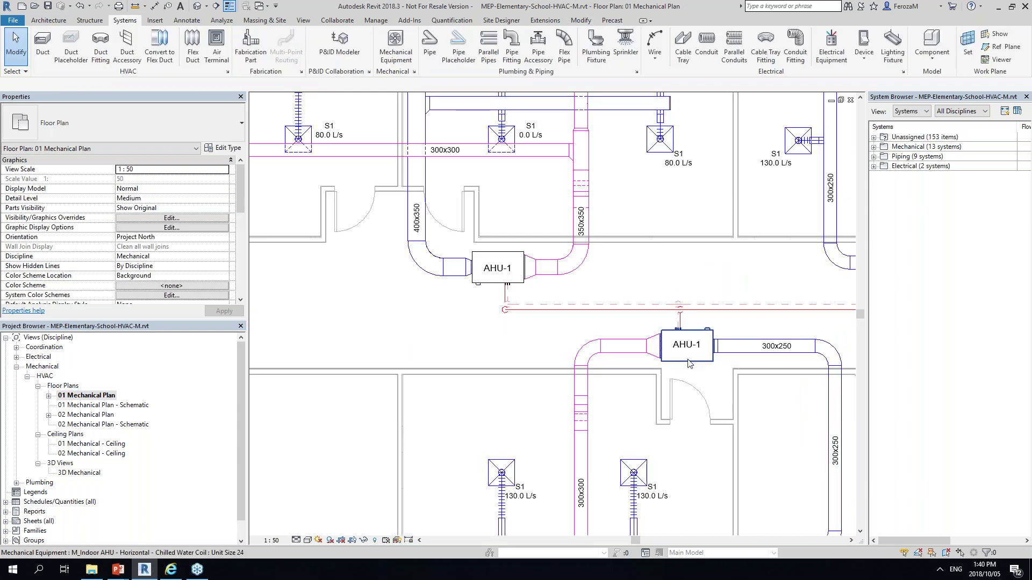
# - Compare the existing AHU-1 tag with the new AHU's '?' tag
pyautogui.click(688, 359)
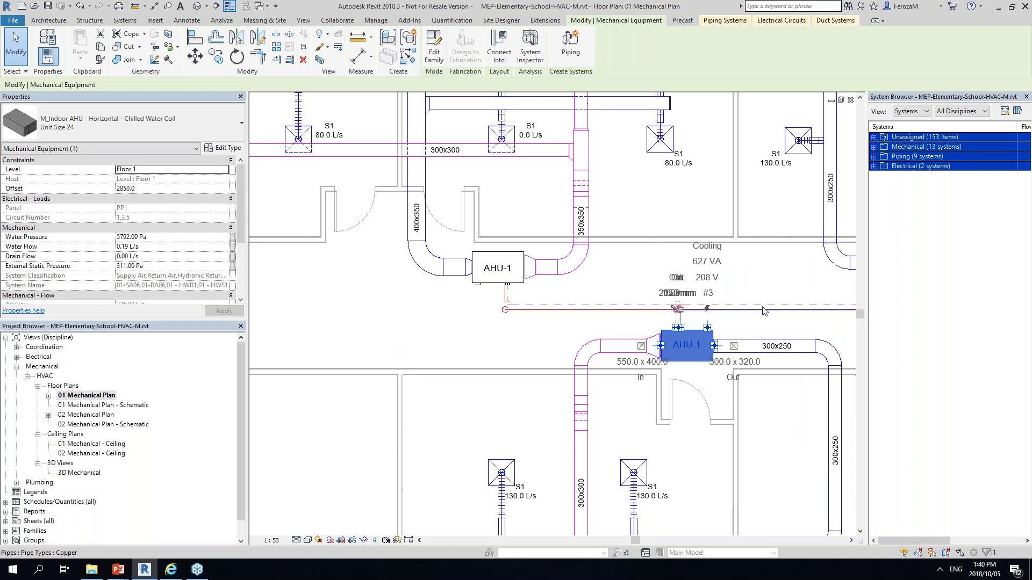
pyautogui.press('Escape')
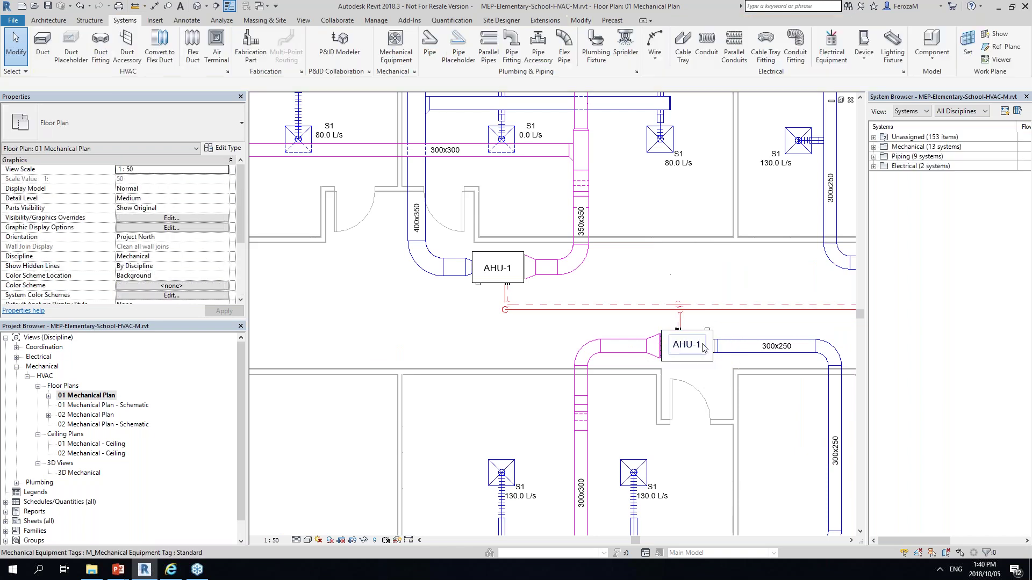
pyautogui.click(687, 344)
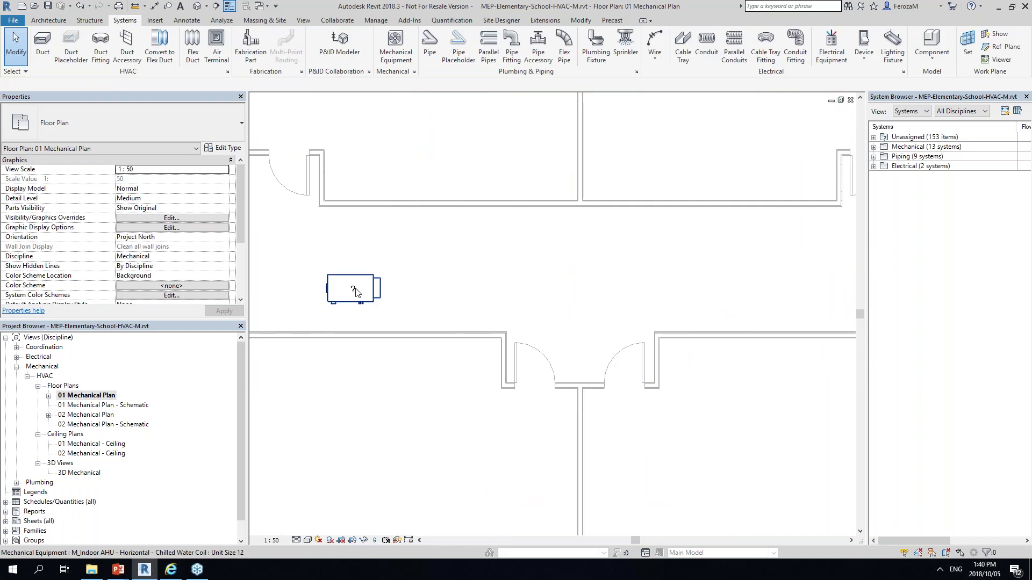
pyautogui.click(354, 291)
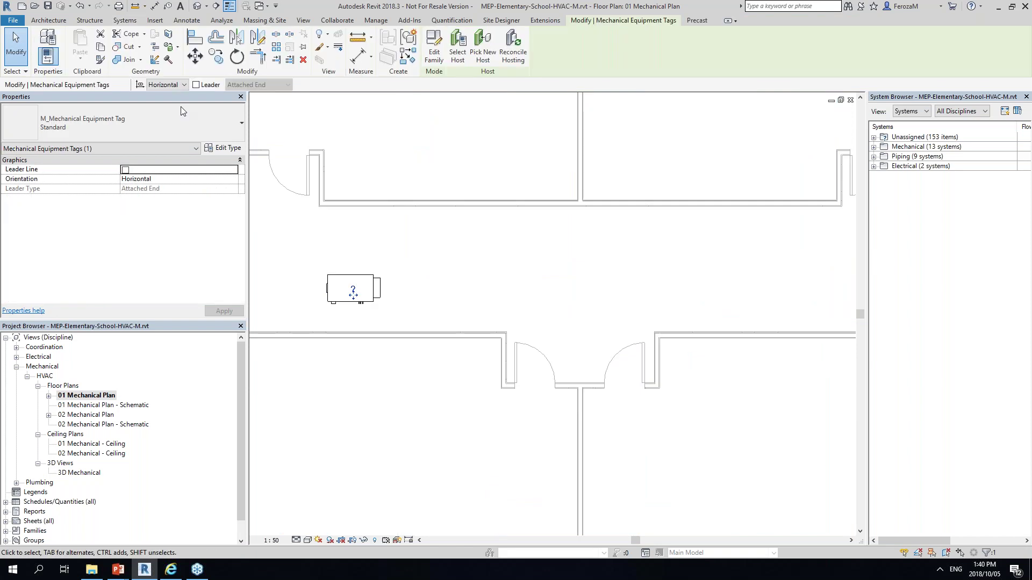
pyautogui.click(466, 251)
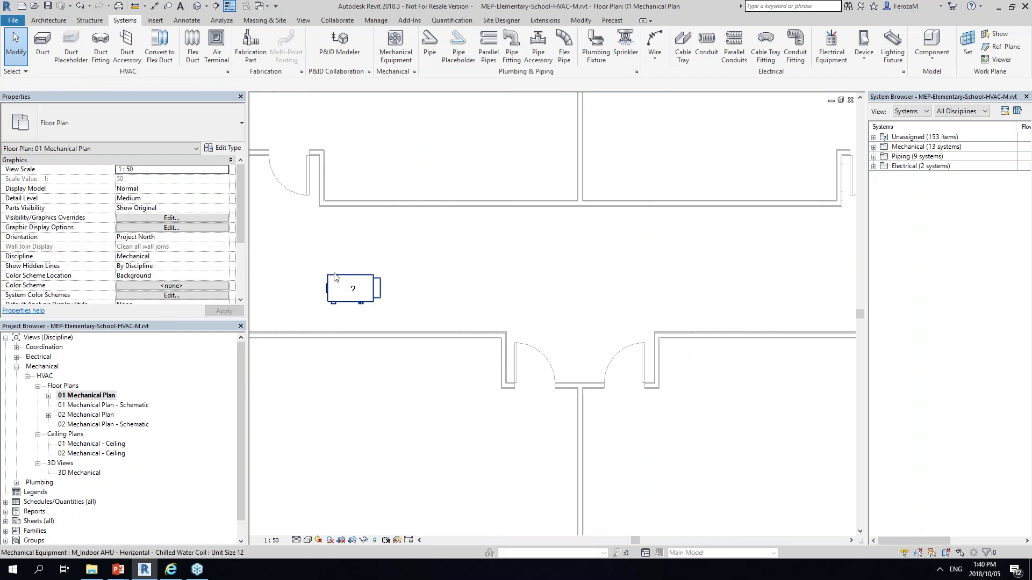
pyautogui.scroll(-3, 334, 276)
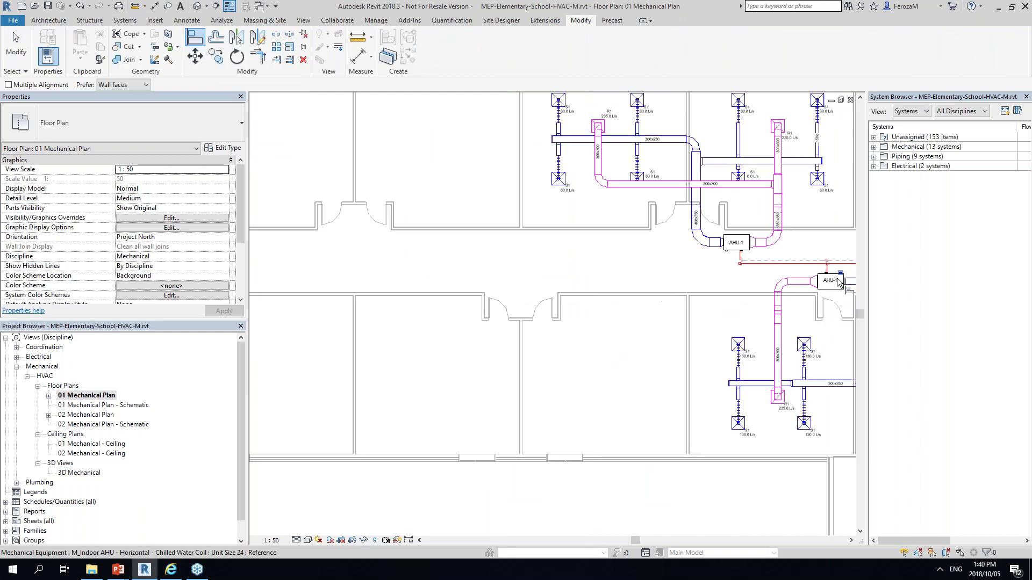
# - Start and cancel an Align command, then zoom in on the corridor AHU
pyautogui.click(838, 282)
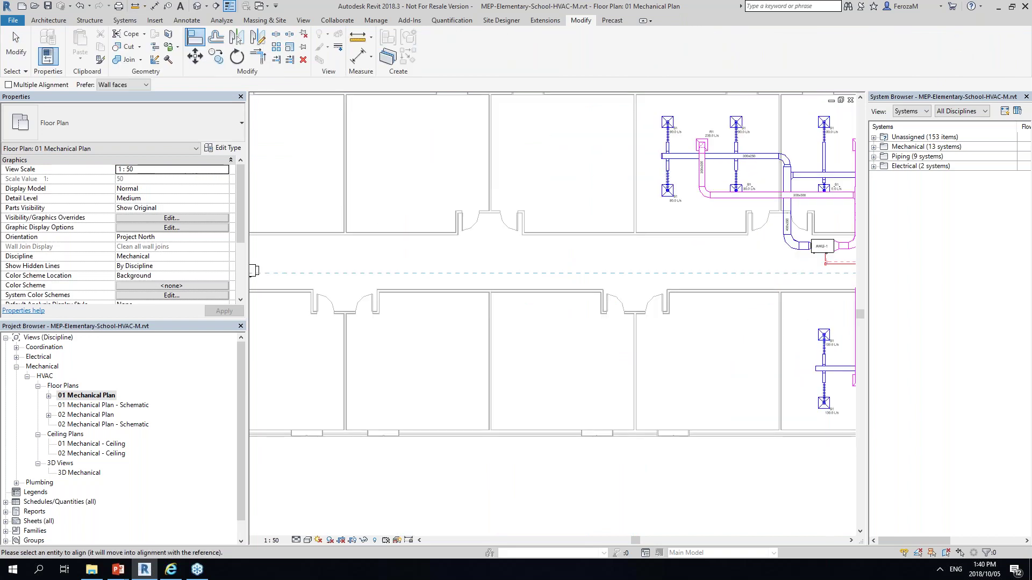
pyautogui.scroll(-3, 542, 299)
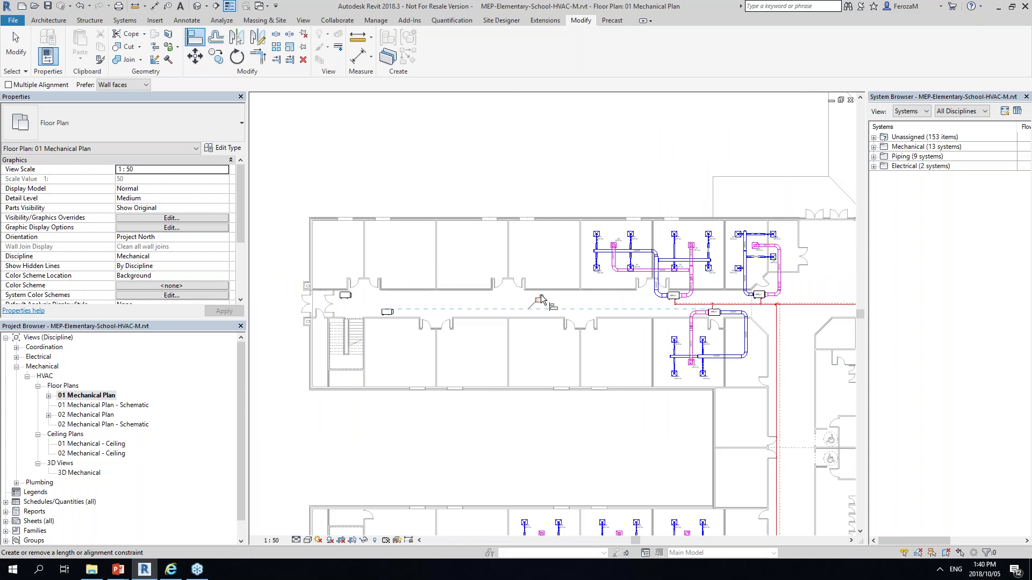
pyautogui.press('Escape')
pyautogui.press('Escape')
pyautogui.scroll(1, 350, 313)
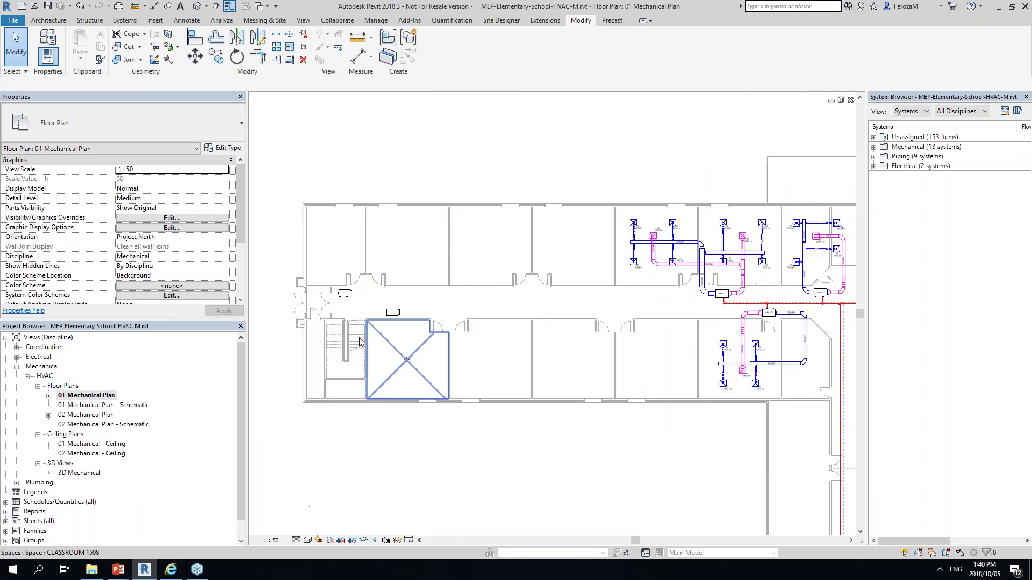
pyautogui.scroll(2, 354, 301)
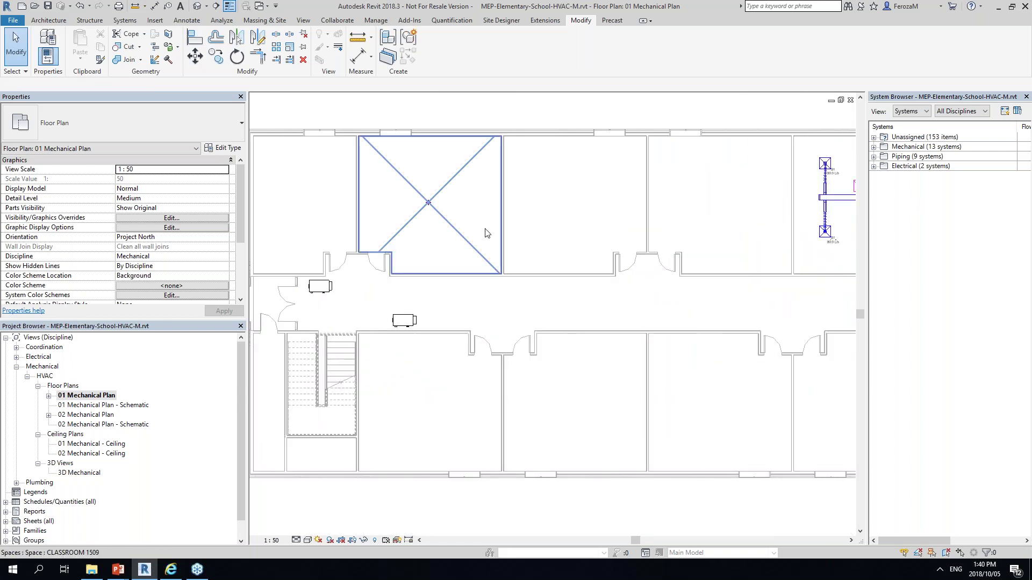
pyautogui.scroll(-3, 532, 280)
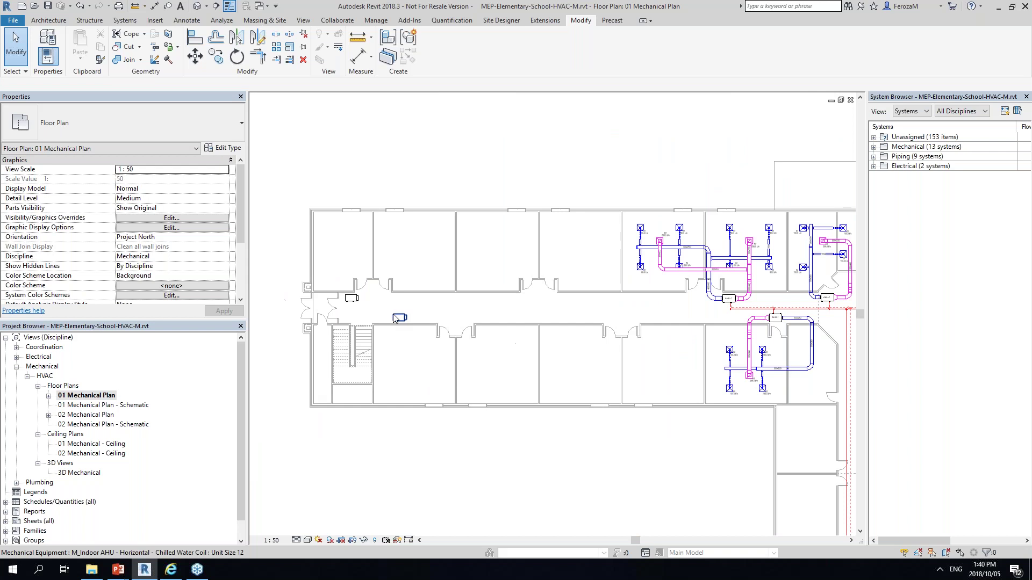
pyautogui.scroll(3, 446, 325)
# - Rotate the new corridor AHU 180° with Spacebar so its In and Out swap
pyautogui.click(438, 331)
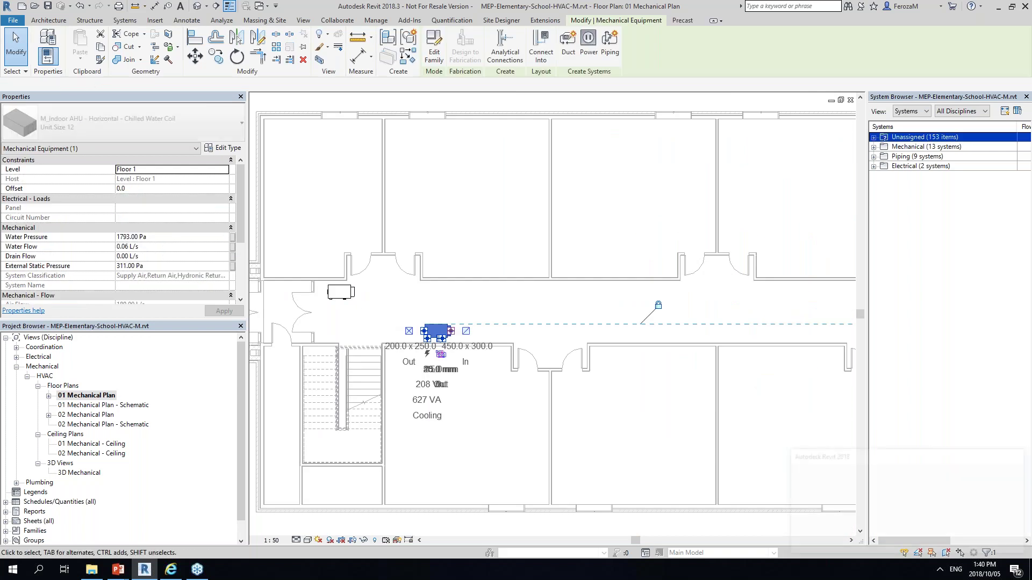
pyautogui.press('Escape')
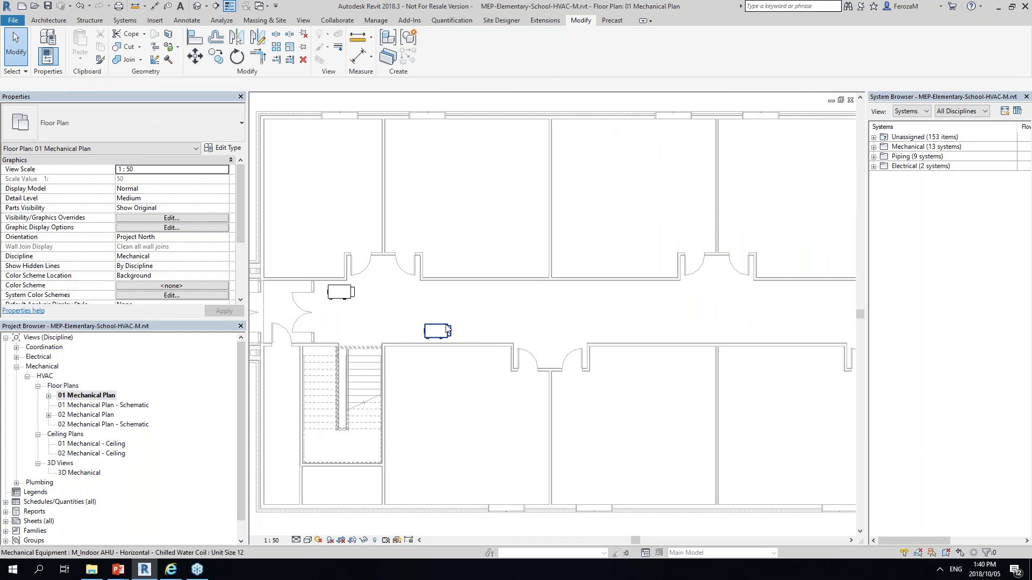
pyautogui.click(447, 329)
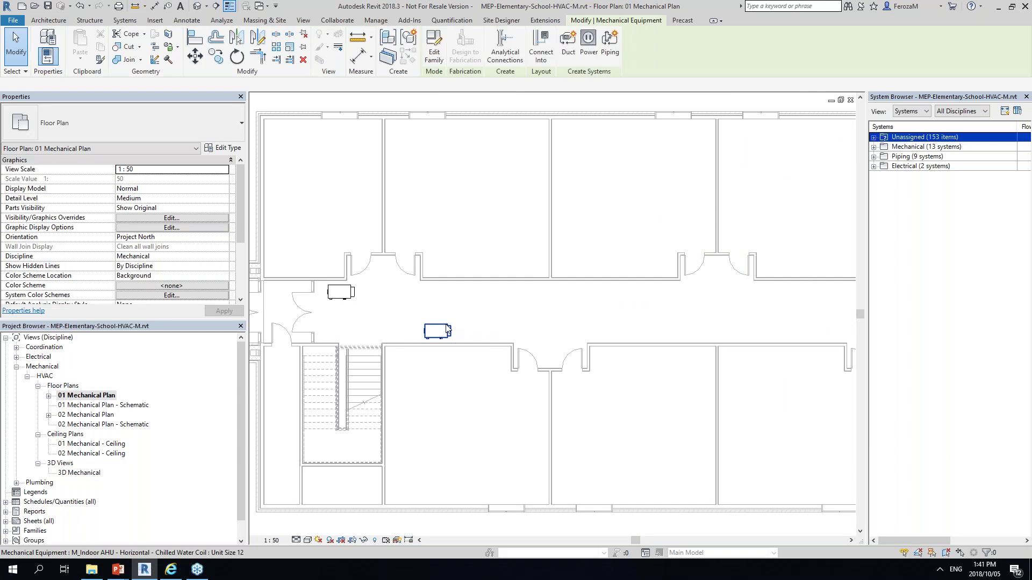
pyautogui.click(448, 329)
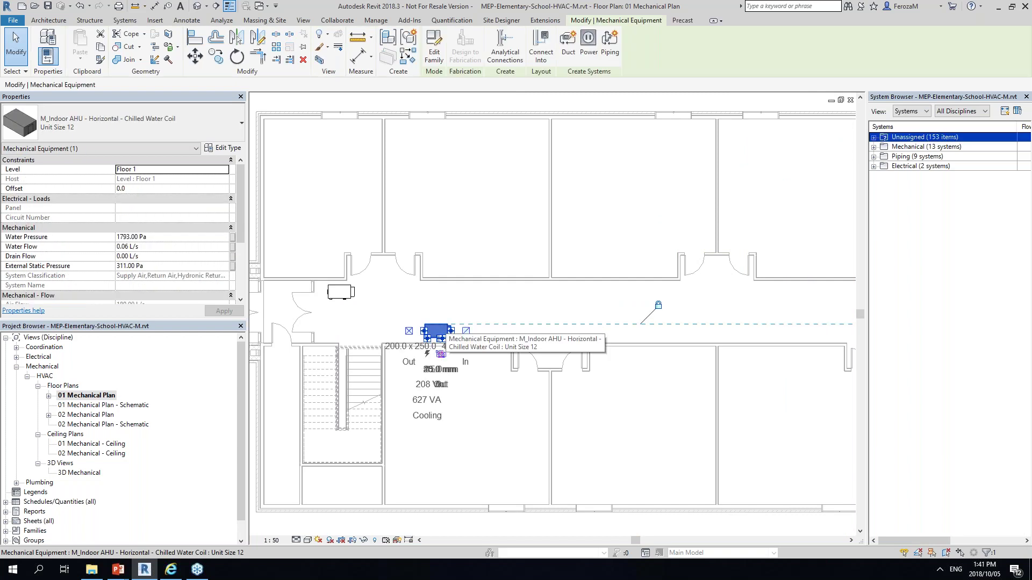
pyautogui.press('space')
pyautogui.press('space')
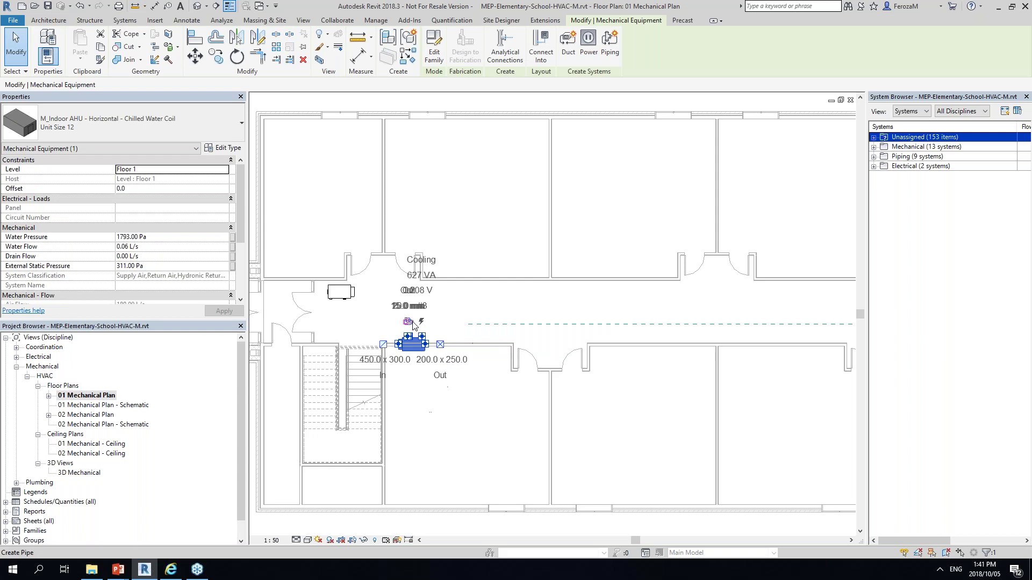
pyautogui.press('Escape')
pyautogui.moveTo(347, 338); pyautogui.dragTo(303, 350, button='middle')
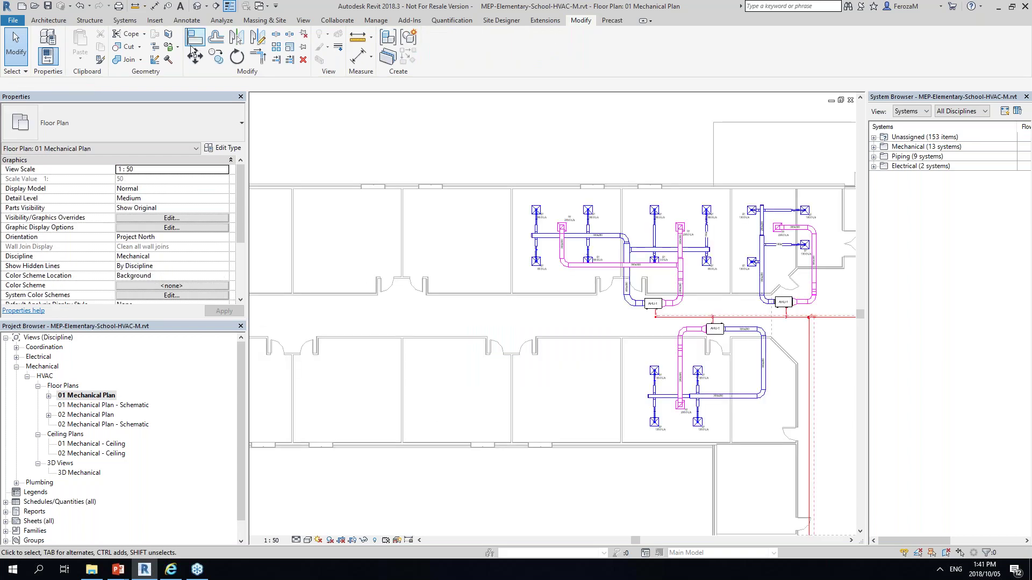
# - Pan to the west corridor end and select the AHU, cancelling a Move
pyautogui.scroll(-1, 486, 322)
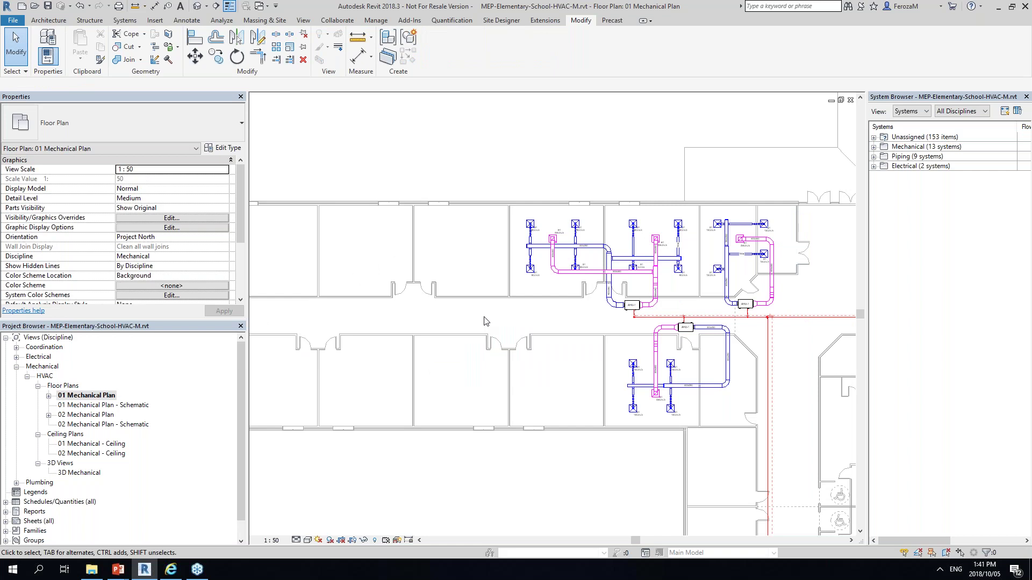
pyautogui.scroll(-2, 486, 322)
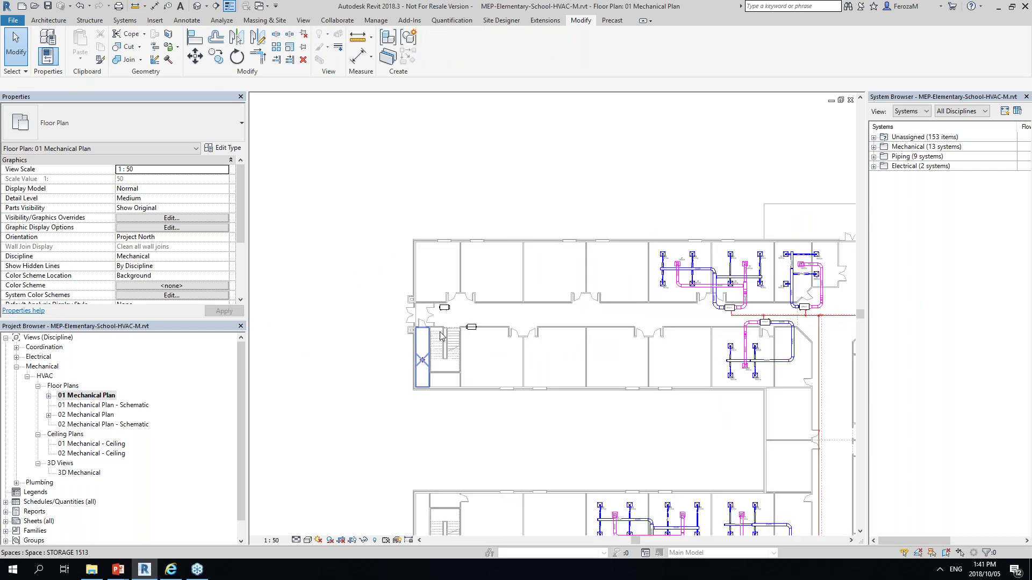
pyautogui.scroll(1, 503, 316)
pyautogui.moveTo(503, 317); pyautogui.dragTo(394, 313, button='middle')
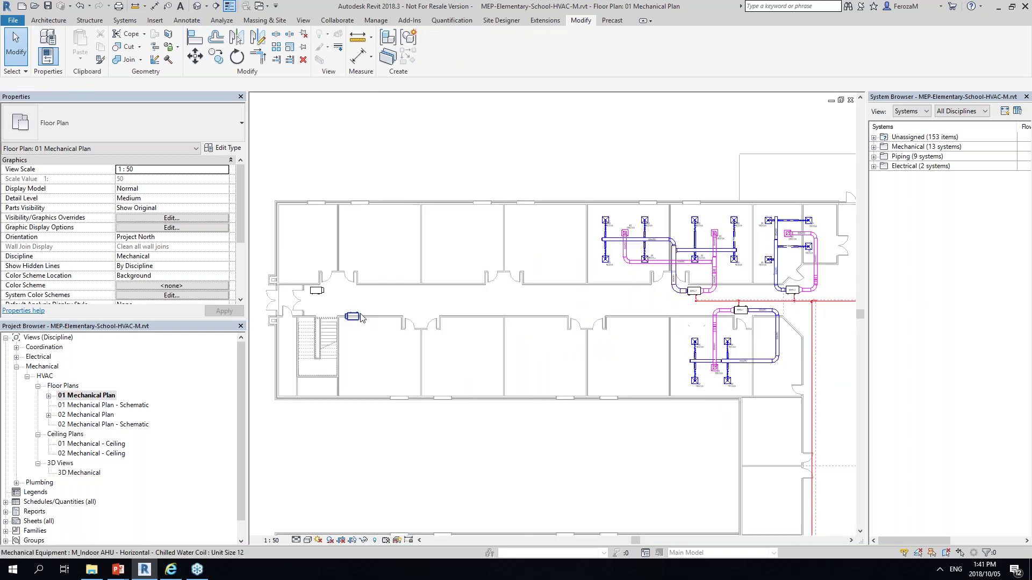
pyautogui.click(359, 317)
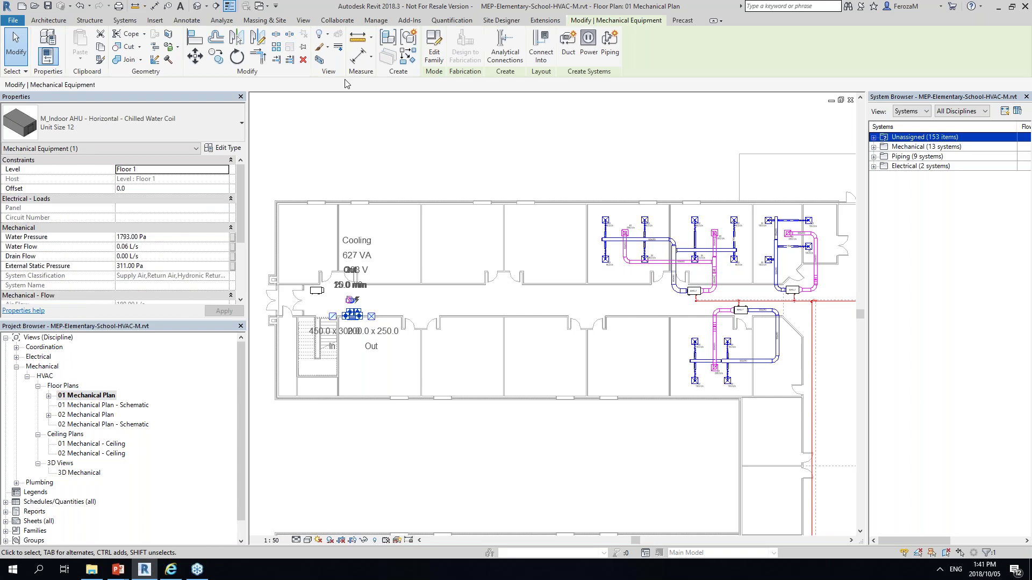
pyautogui.click(194, 57)
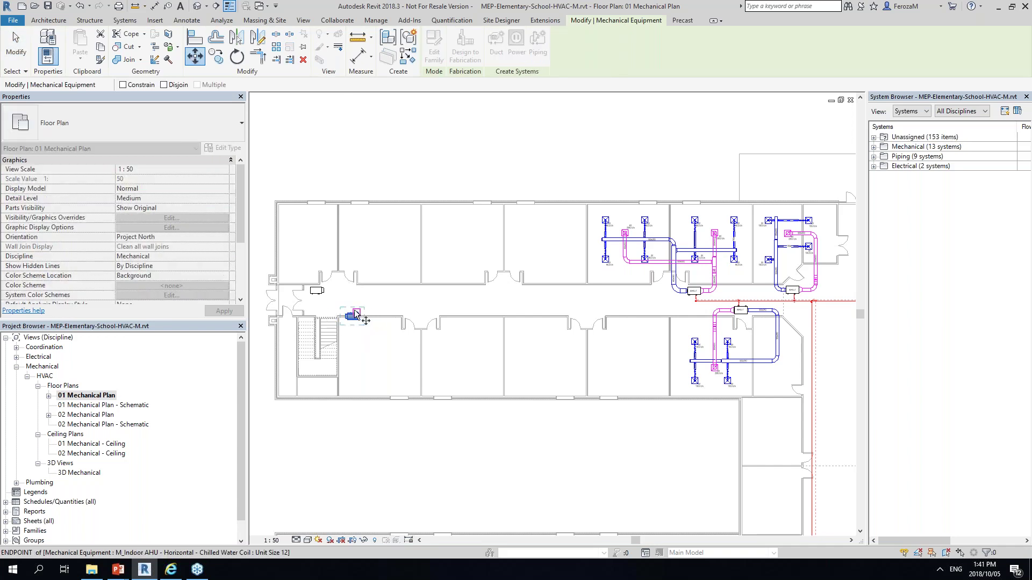
pyautogui.press('Escape')
# - Align the AHU (AL) to the dashed corridor reference line, cancel Align, and reselect it
pyautogui.press('a')
pyautogui.press('l')
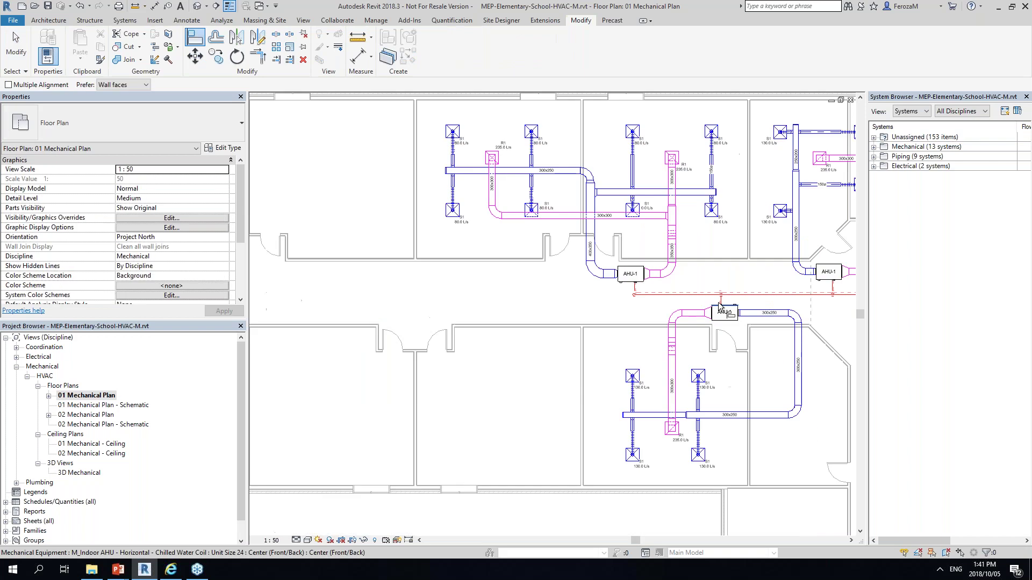
pyautogui.scroll(5, 396, 327)
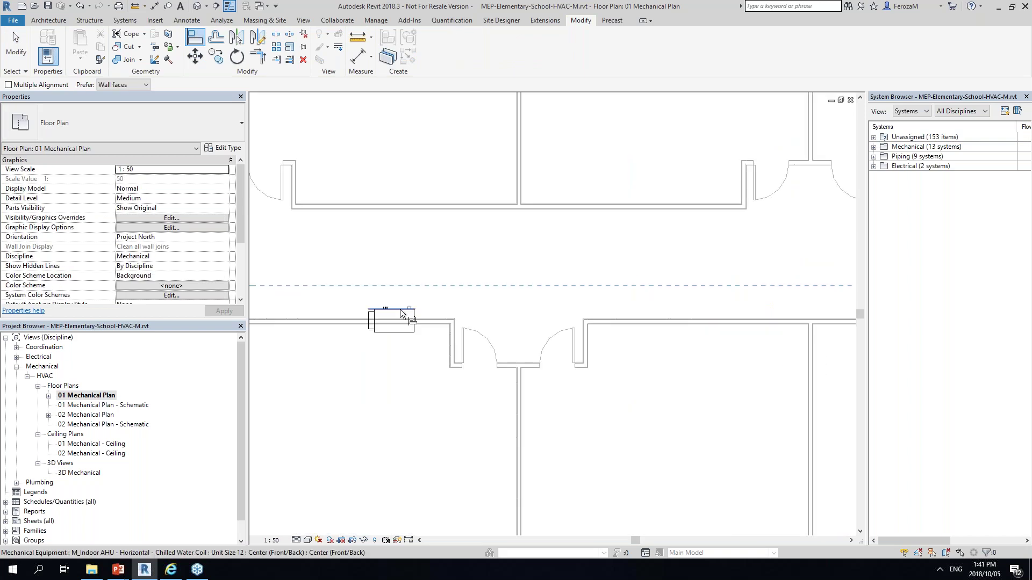
pyautogui.click(400, 314)
pyautogui.scroll(-2, 485, 254)
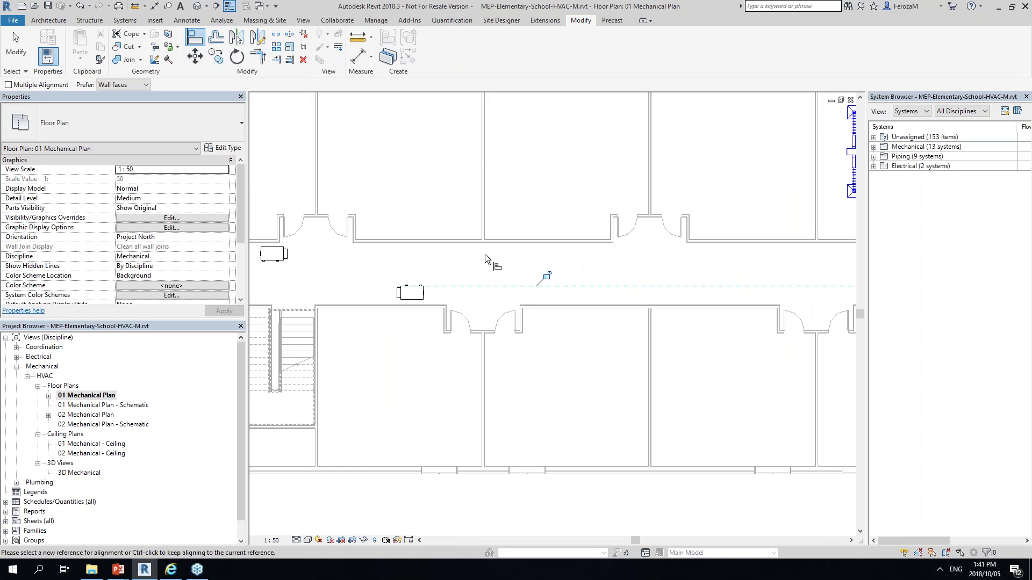
pyautogui.scroll(-2, 485, 254)
pyautogui.rightClick(504, 267)
pyautogui.click(521, 274)
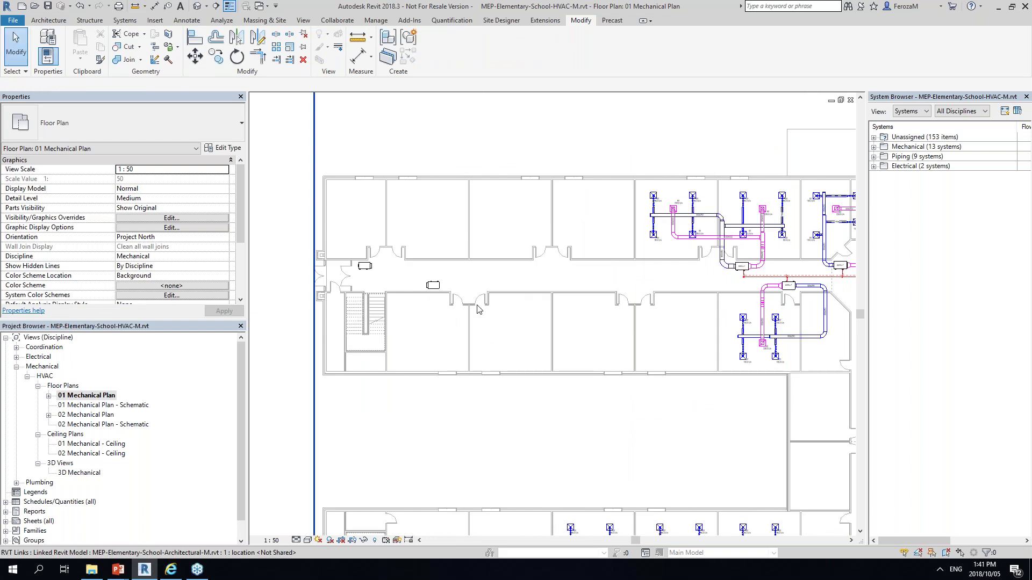
pyautogui.scroll(2, 421, 308)
pyautogui.click(432, 268)
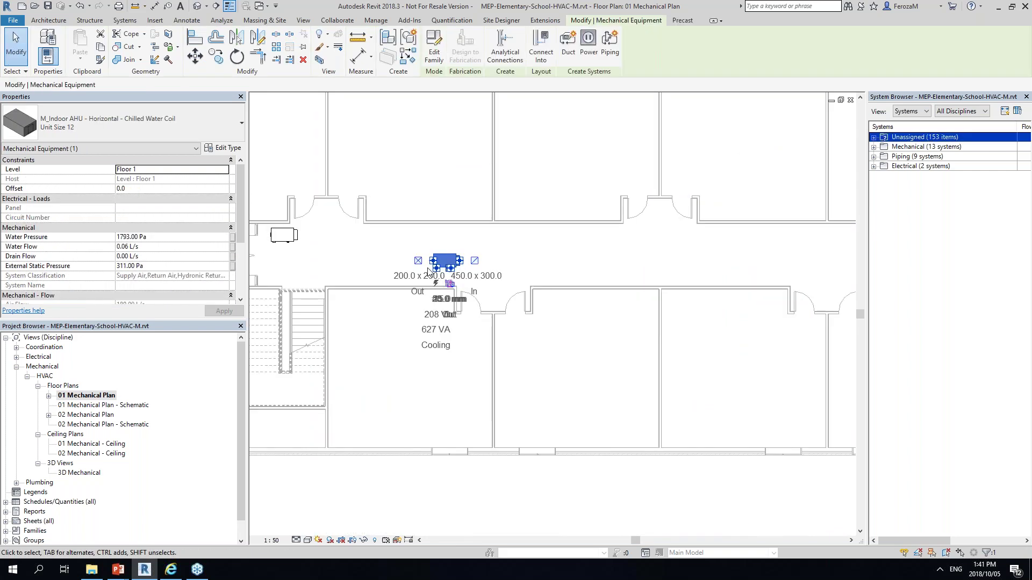
# - Rotate the AHU 180° and mirror it across a vertical drawn axis
pyautogui.press('space')
pyautogui.press('space')
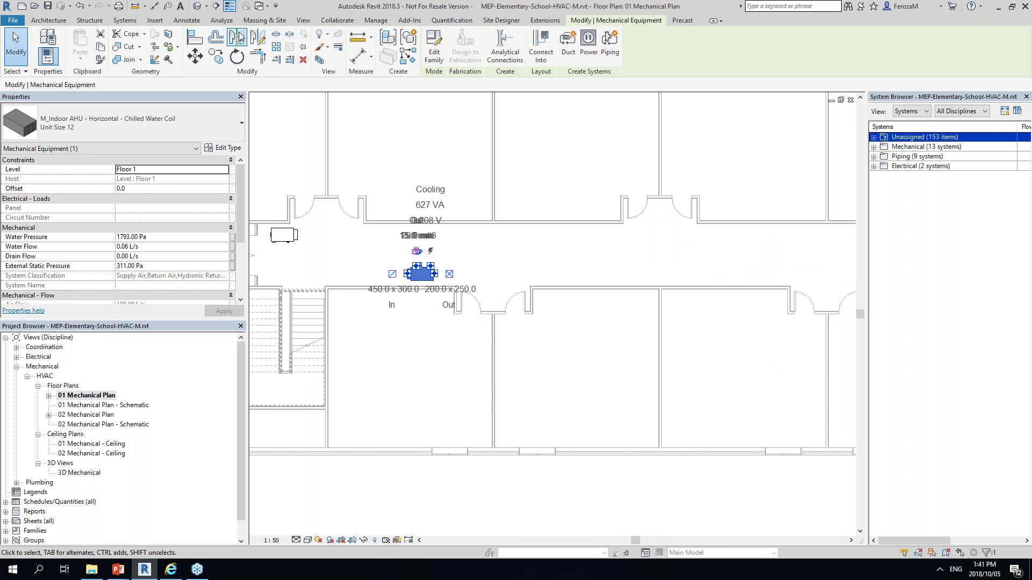
pyautogui.click(240, 38)
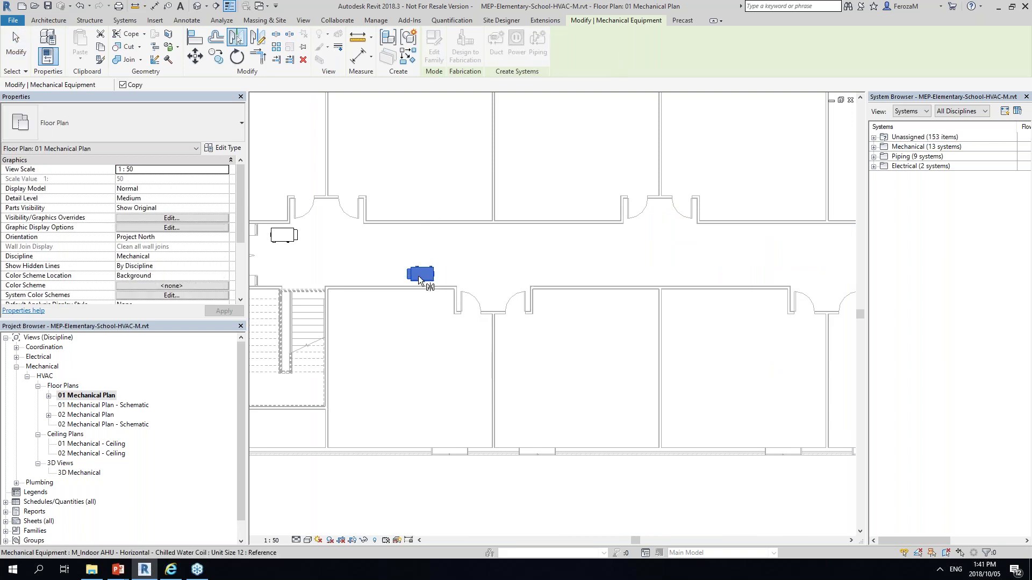
pyautogui.click(418, 266)
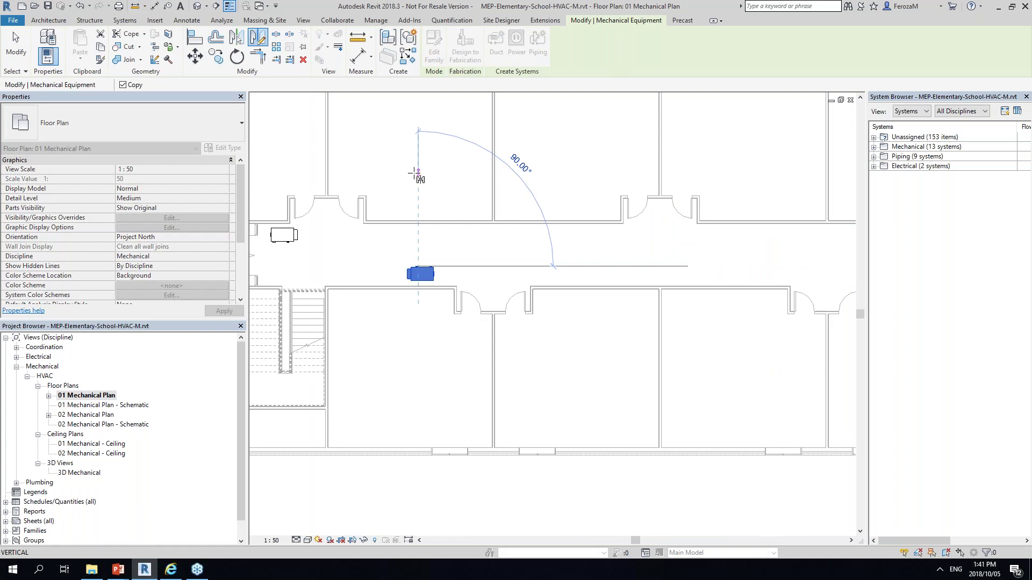
pyautogui.click(418, 173)
pyautogui.scroll(3, 447, 288)
pyautogui.scroll(-2, 446, 290)
# - Undo the mirrored AHU copy and start the Align command with AL
pyautogui.press('a')
pyautogui.press('l')
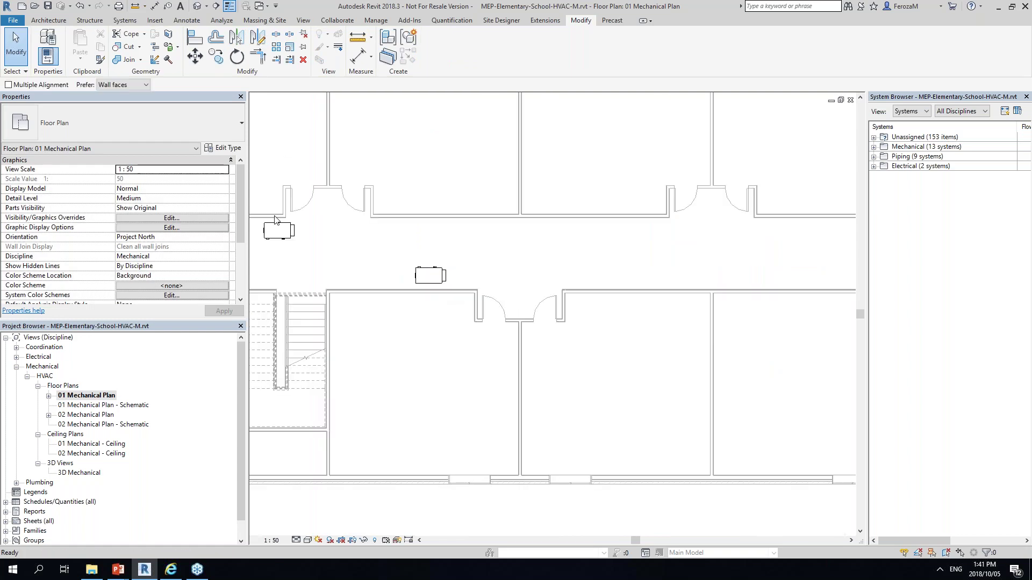
pyautogui.scroll(-2, 275, 219)
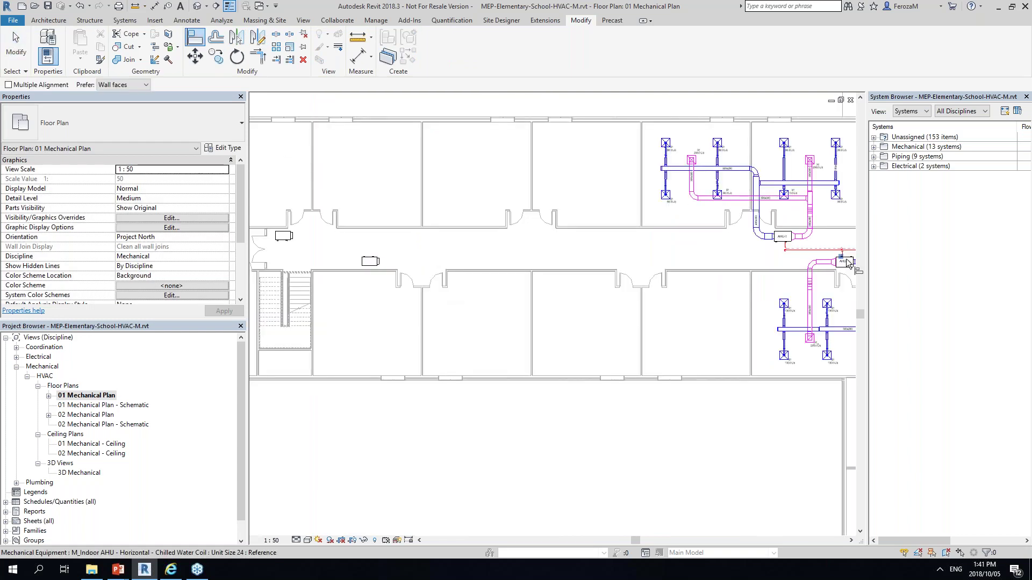
pyautogui.scroll(3, 848, 263)
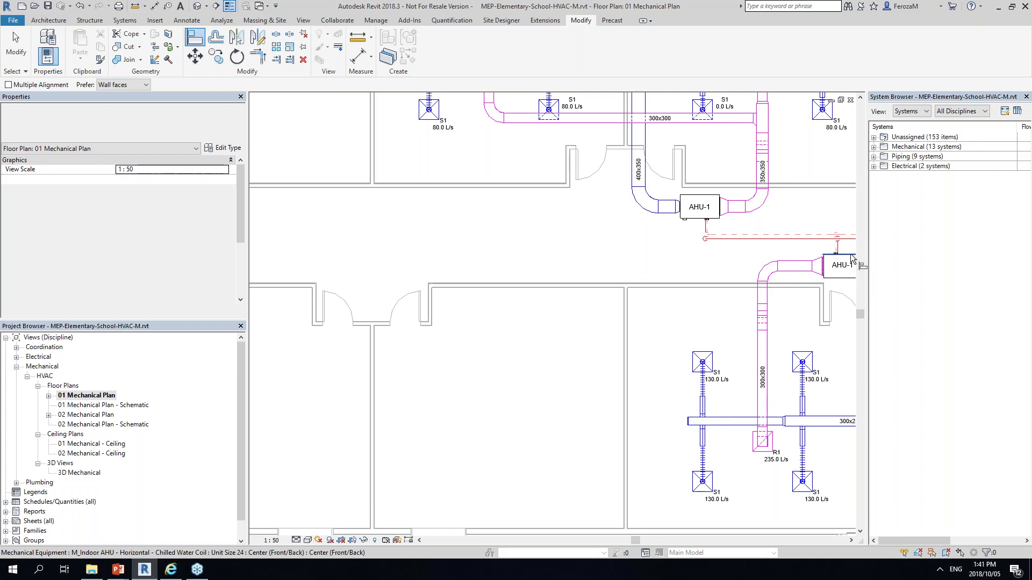
pyautogui.scroll(-3, 712, 275)
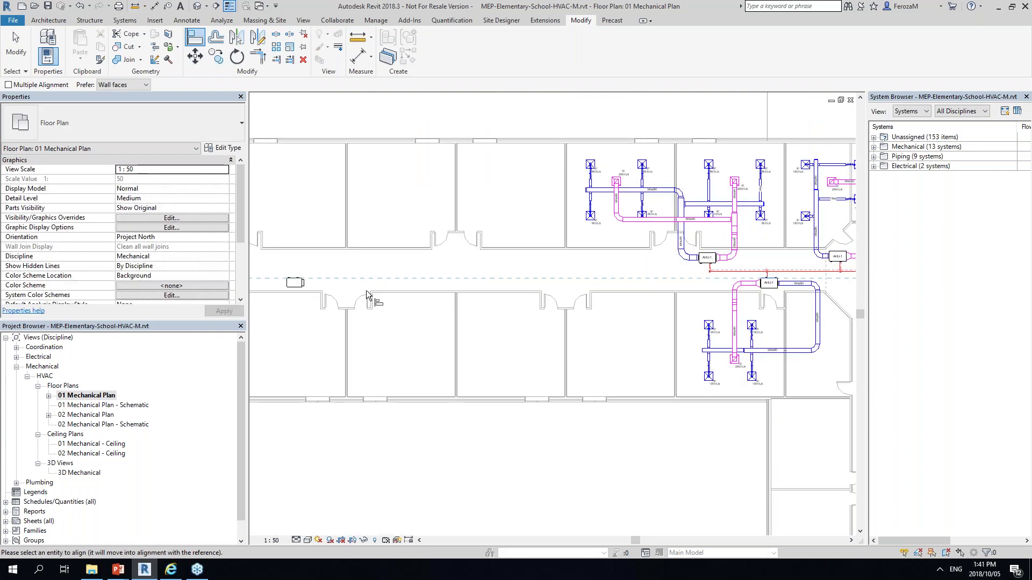
# - Cancel the Align command, then select and deselect the AHU at the corridor's west end
pyautogui.scroll(1, 483, 314)
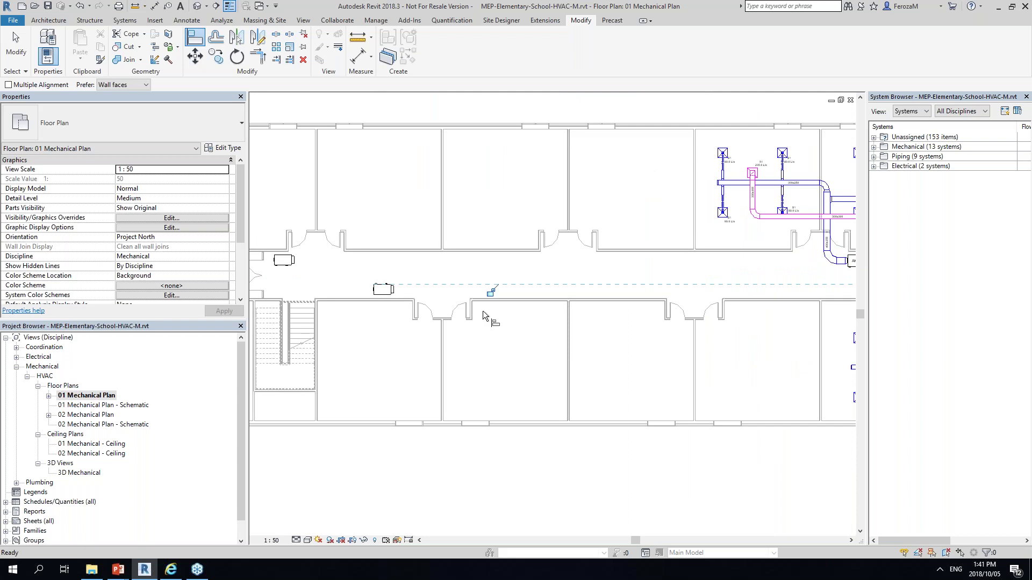
pyautogui.press('Escape')
pyautogui.press('Escape')
pyautogui.scroll(-1, 483, 311)
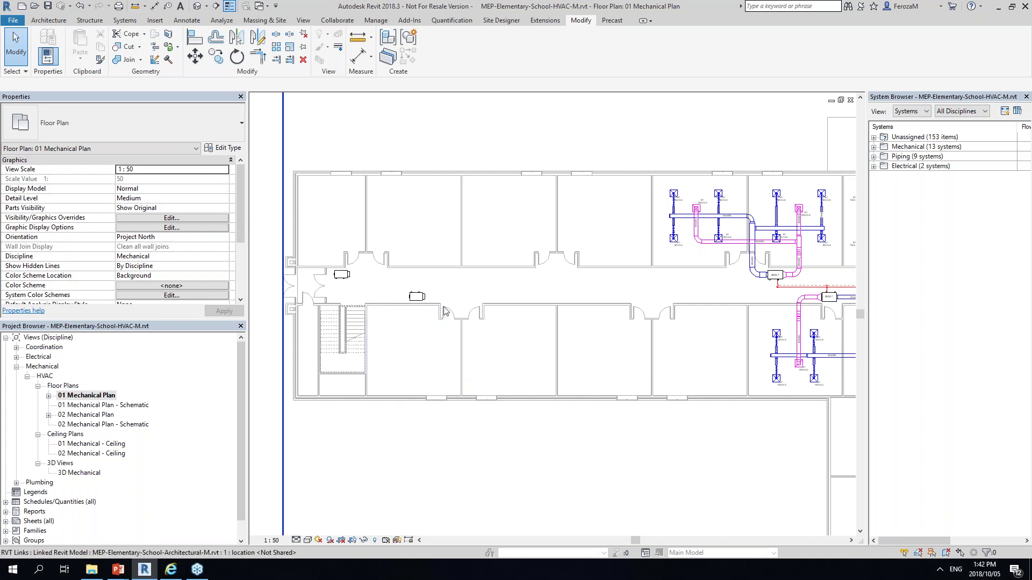
pyautogui.click(346, 279)
pyautogui.scroll(2, 346, 280)
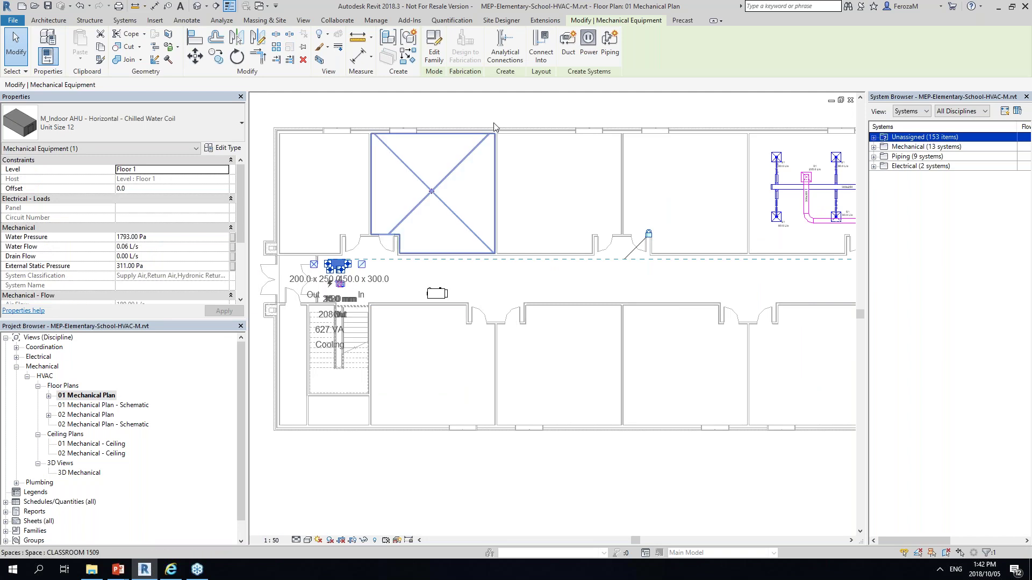
pyautogui.click(520, 214)
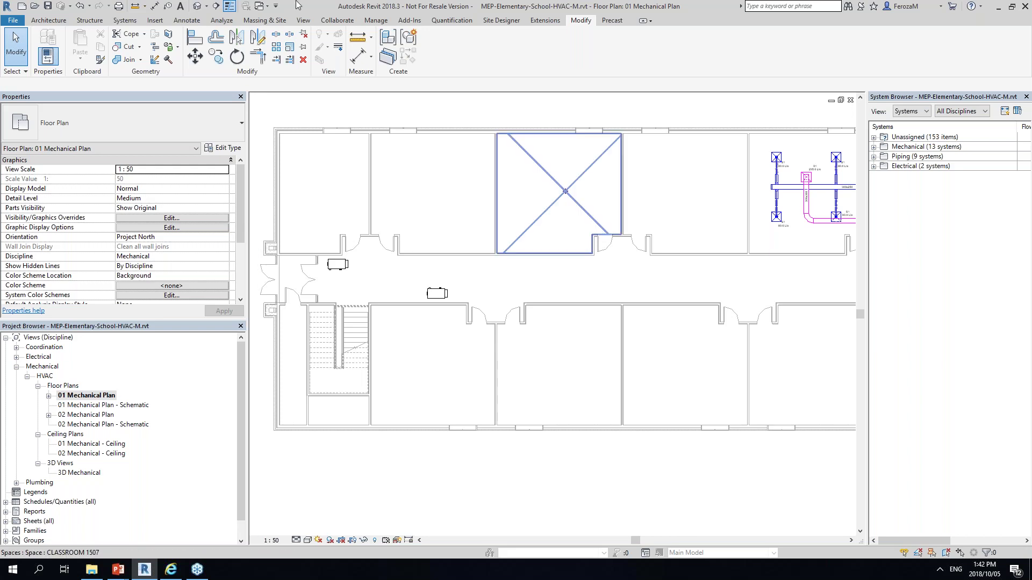
# - Start placing another Unit Size 12 indoor AHU with the ME Mechanical Equipment shortcut
pyautogui.click(134, 22)
pyautogui.press('m')
pyautogui.press('e')
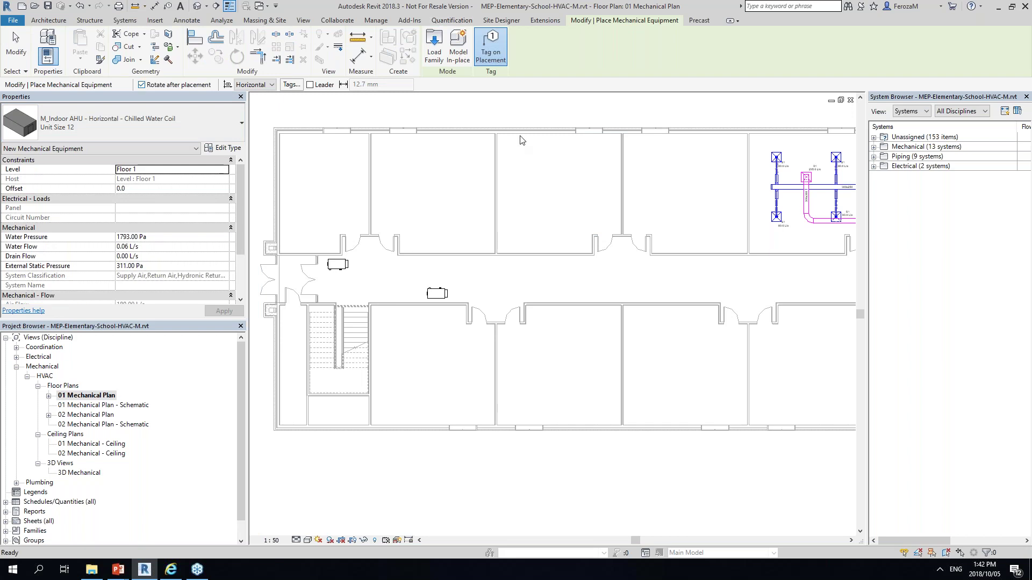
# - Drop a trial AHU in the corridor, skip its rotation, and cancel the placement command
pyautogui.click(579, 273)
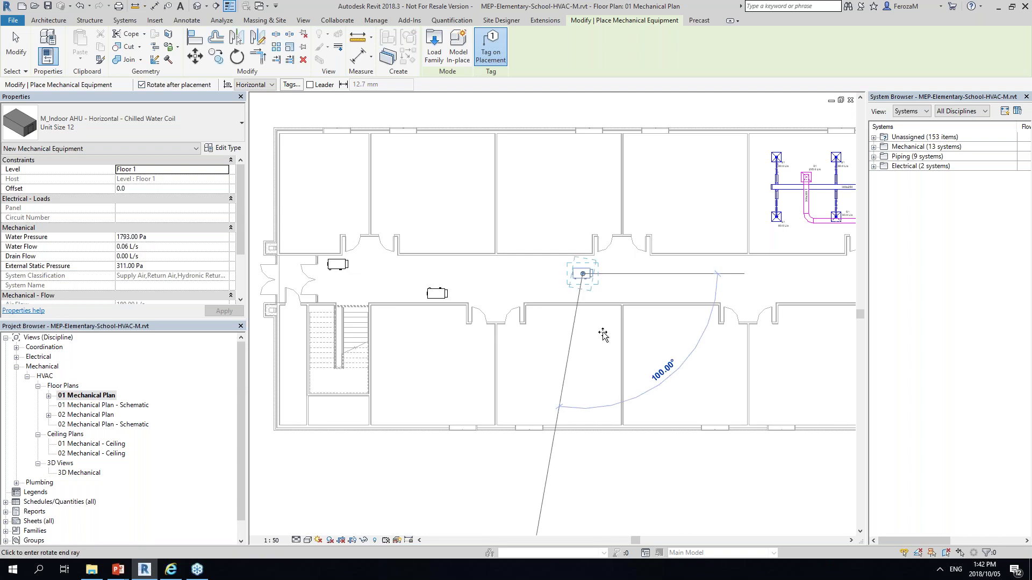
pyautogui.press('Escape')
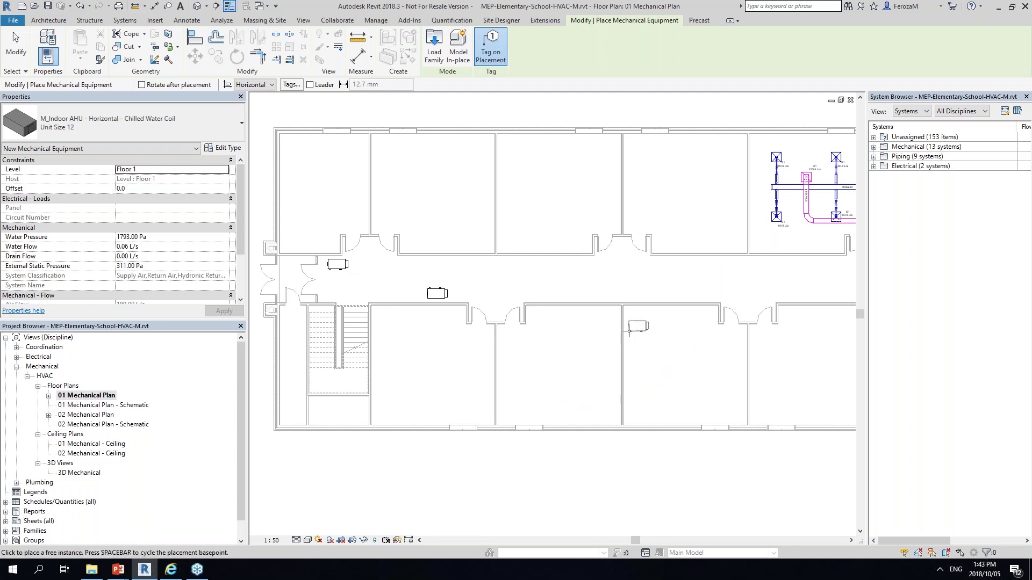
pyautogui.rightClick(410, 285)
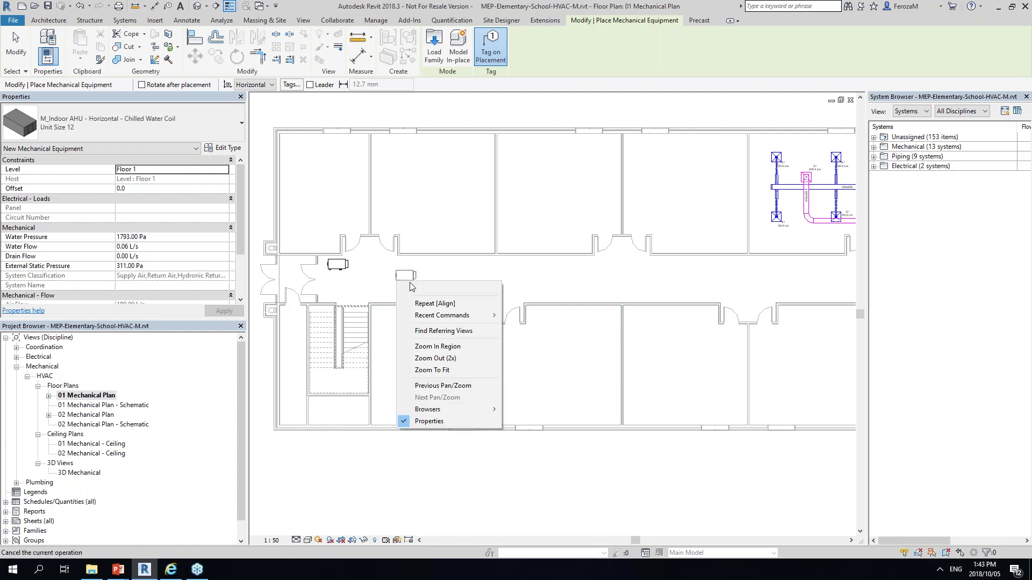
pyautogui.click(440, 289)
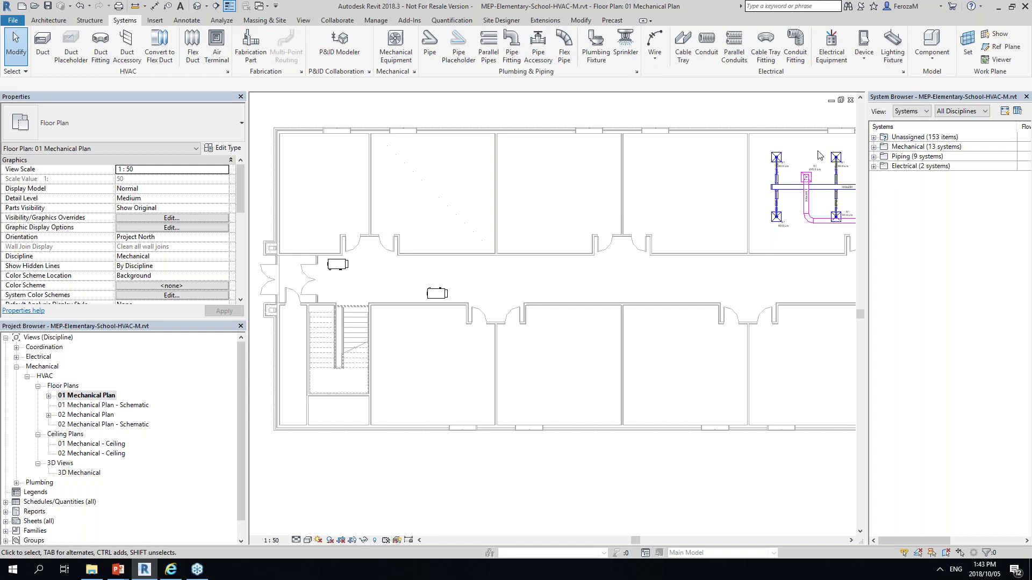
# - Bring up the Collaborate ribbon tools over the 01 Mechanical Plan
pyautogui.click(337, 20)
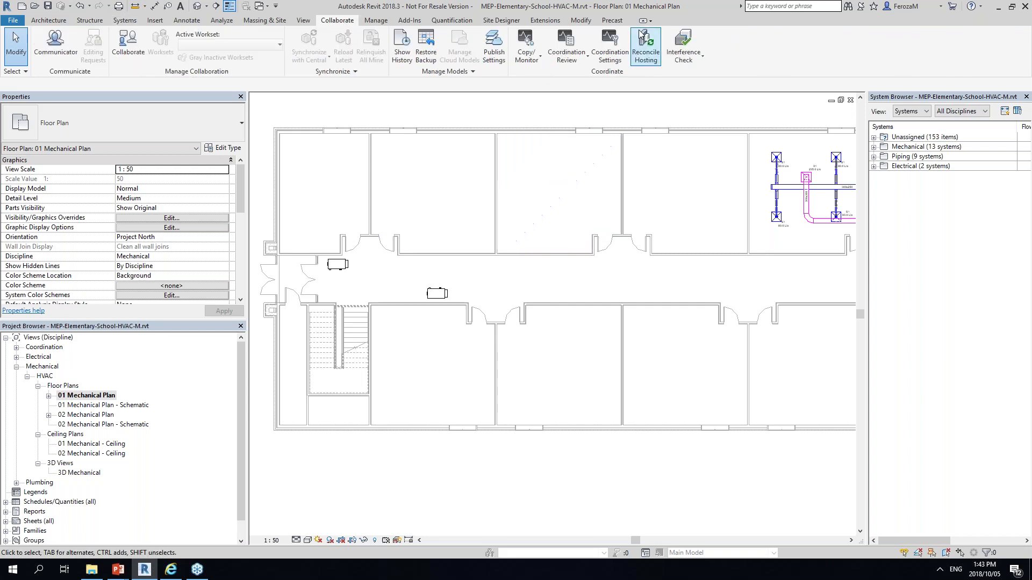
# - Start Copy/Monitor on the linked architectural model and open its Coordination Settings
pyautogui.click(526, 51)
pyautogui.click(553, 99)
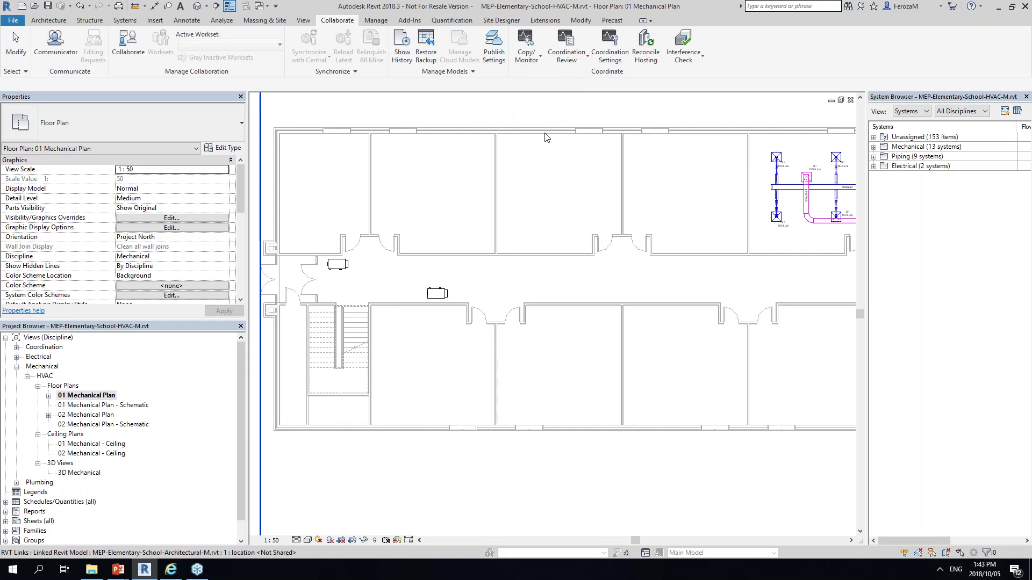
pyautogui.scroll(-3, 546, 138)
pyautogui.click(545, 137)
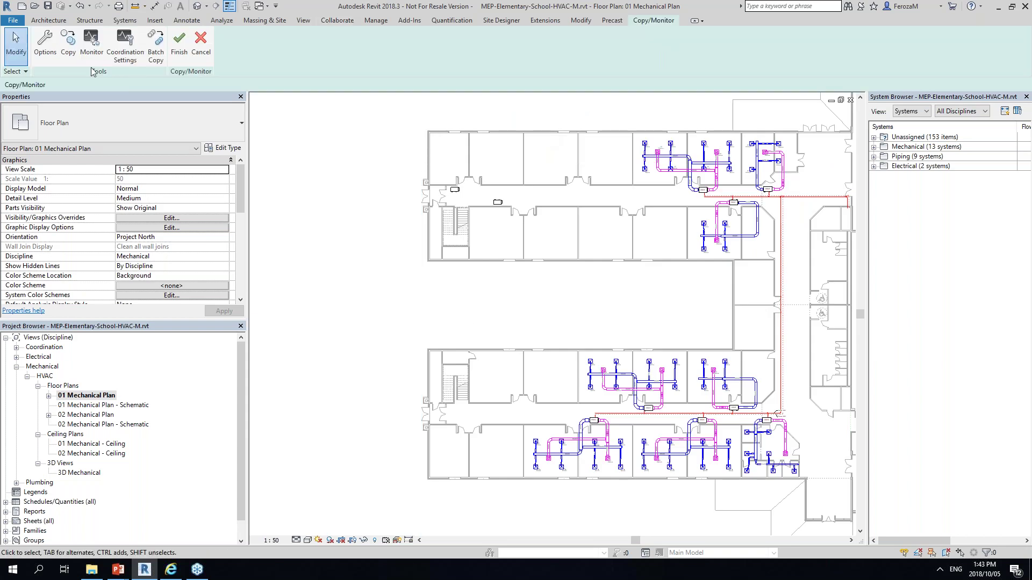
pyautogui.click(464, 258)
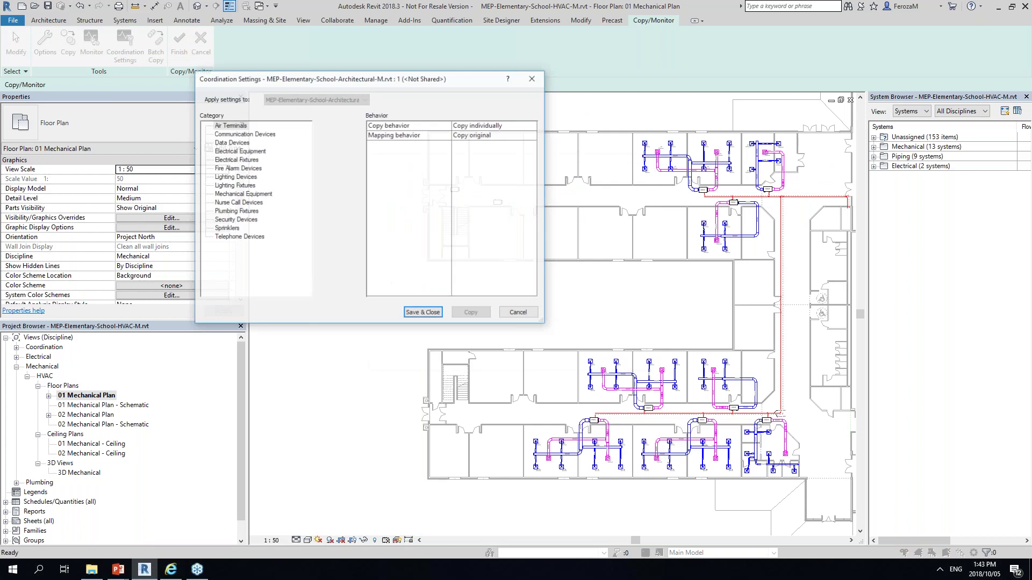
# - Set Mechanical Equipment copy behavior to Allow batch copy and review its mapping behavior
pyautogui.click(224, 194)
pyautogui.click(493, 128)
pyautogui.click(493, 128)
pyautogui.click(493, 135)
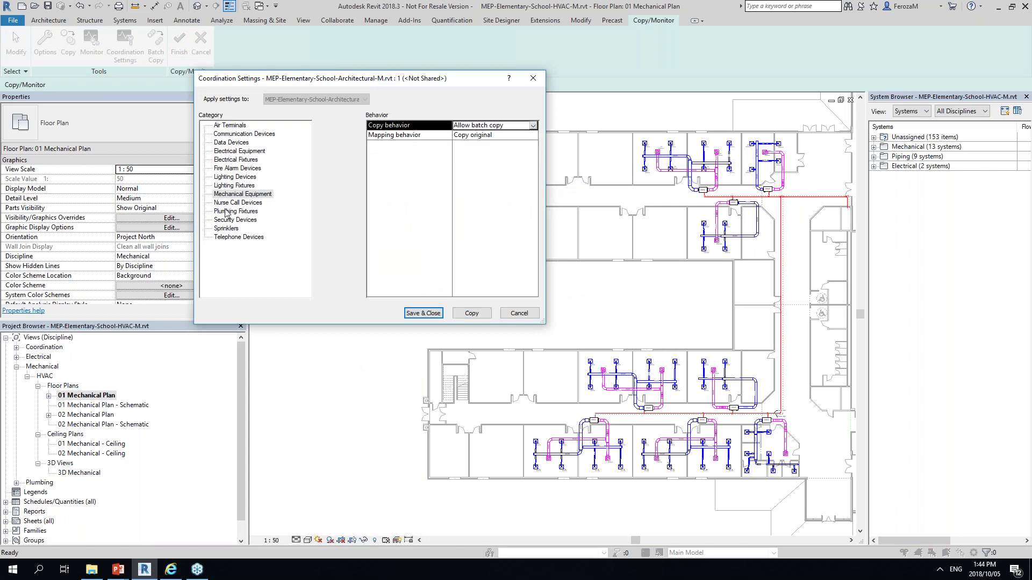
pyautogui.click(523, 136)
pyautogui.click(487, 125)
# - Set Air Terminals to Allow batch copy with adjusted type mapping, then cancel without saving
pyautogui.click(230, 126)
pyautogui.click(515, 128)
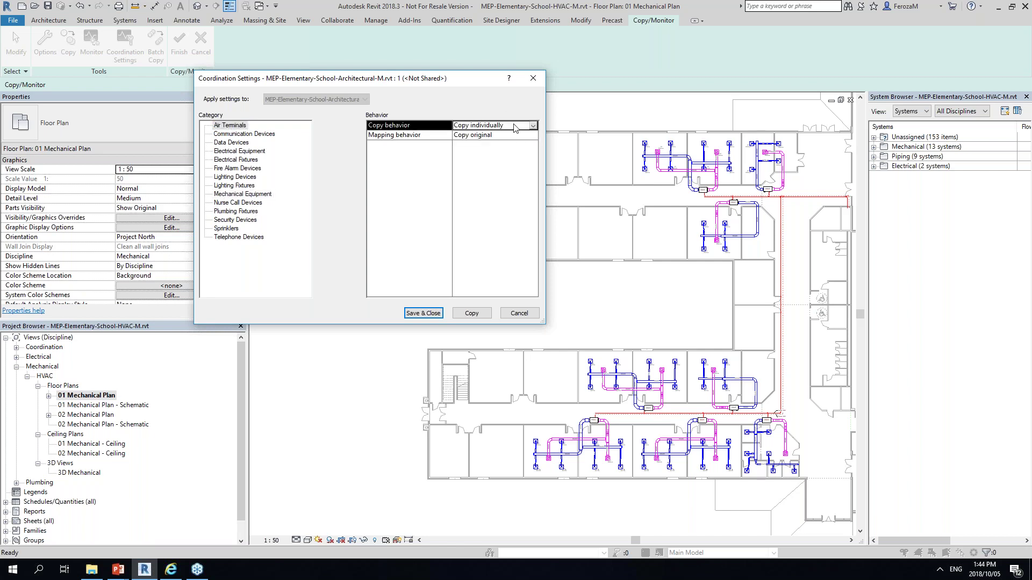
pyautogui.click(534, 125)
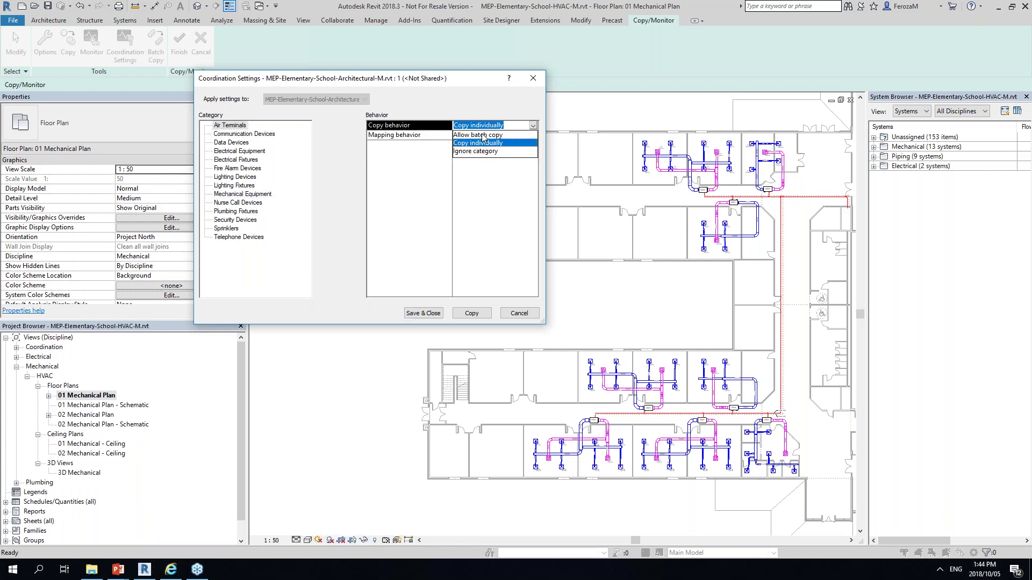
pyautogui.click(483, 135)
pyautogui.click(484, 136)
pyautogui.click(533, 135)
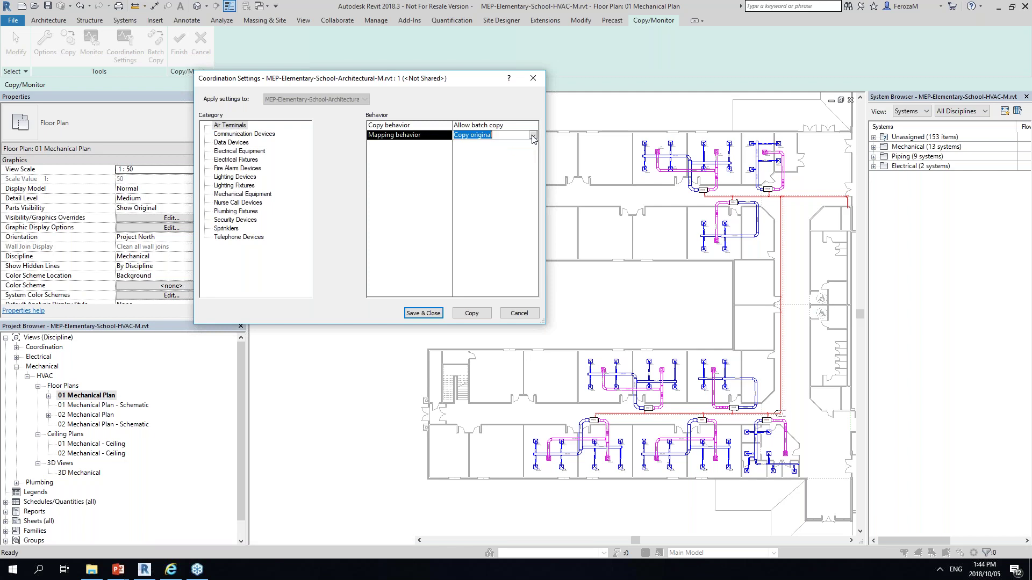
pyautogui.click(478, 160)
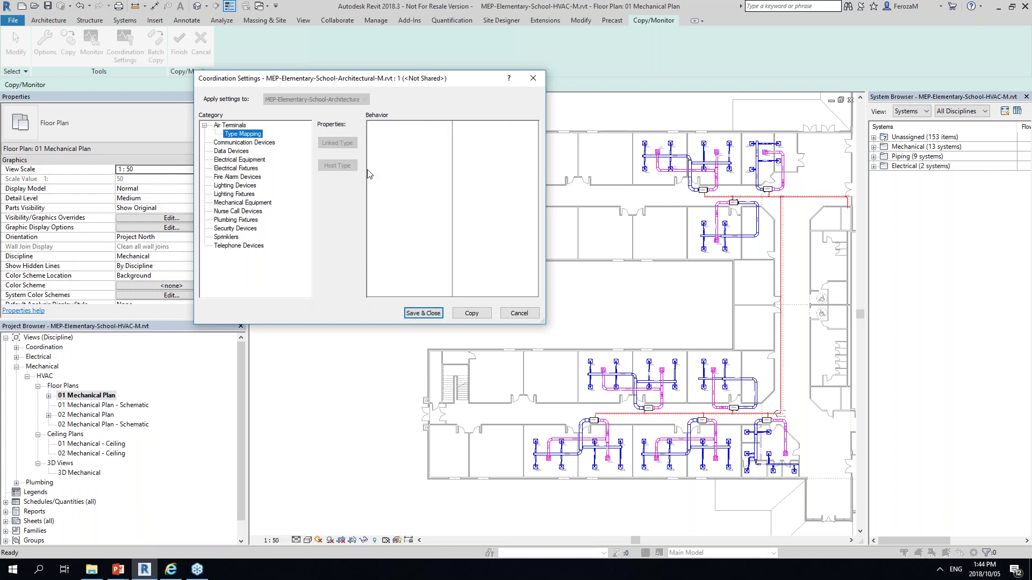
pyautogui.click(230, 125)
pyautogui.click(531, 313)
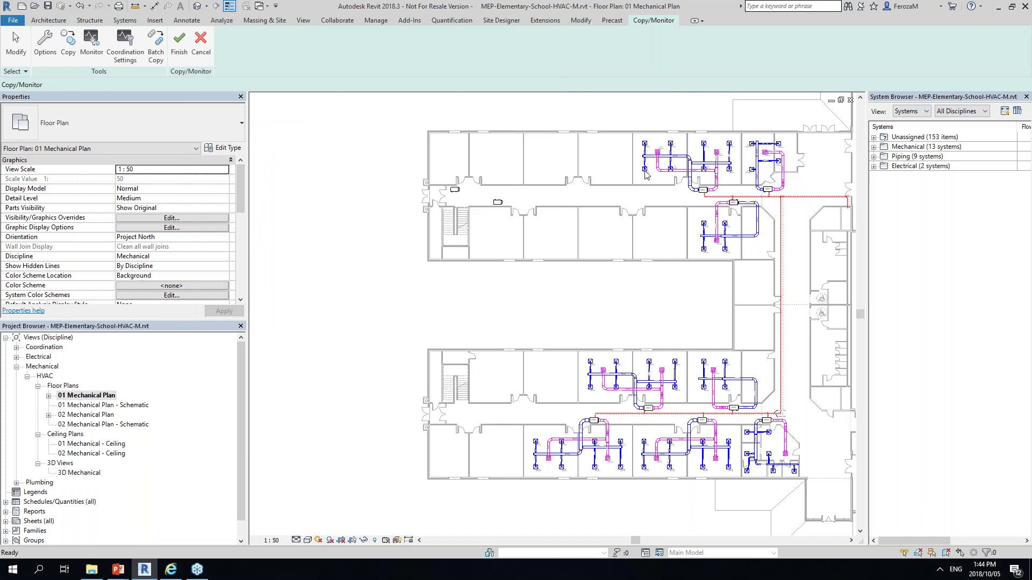
# - Finish the Copy/Monitor session for the linked architectural model
pyautogui.click(195, 36)
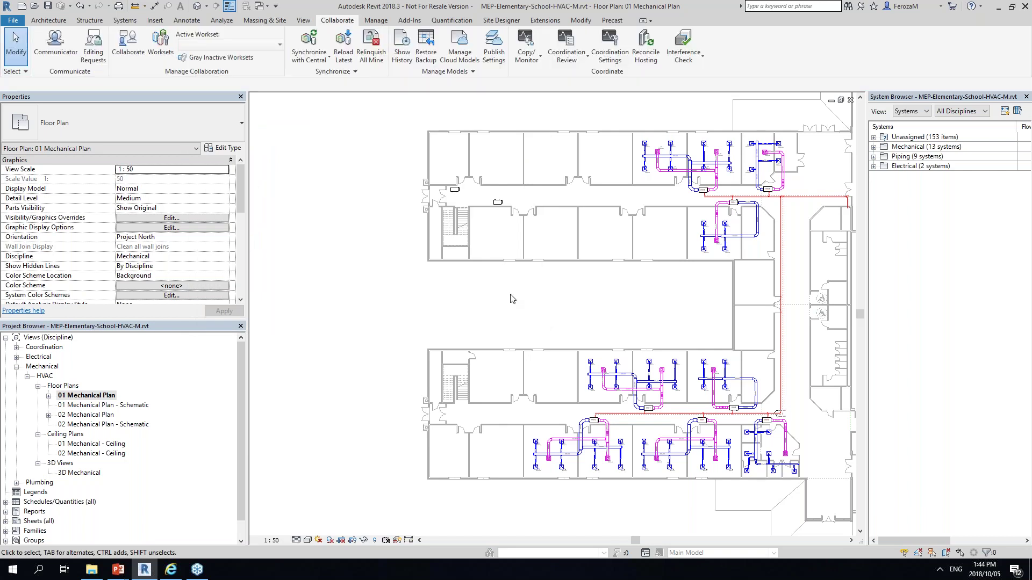
pyautogui.scroll(-3, 551, 301)
pyautogui.scroll(3, 596, 331)
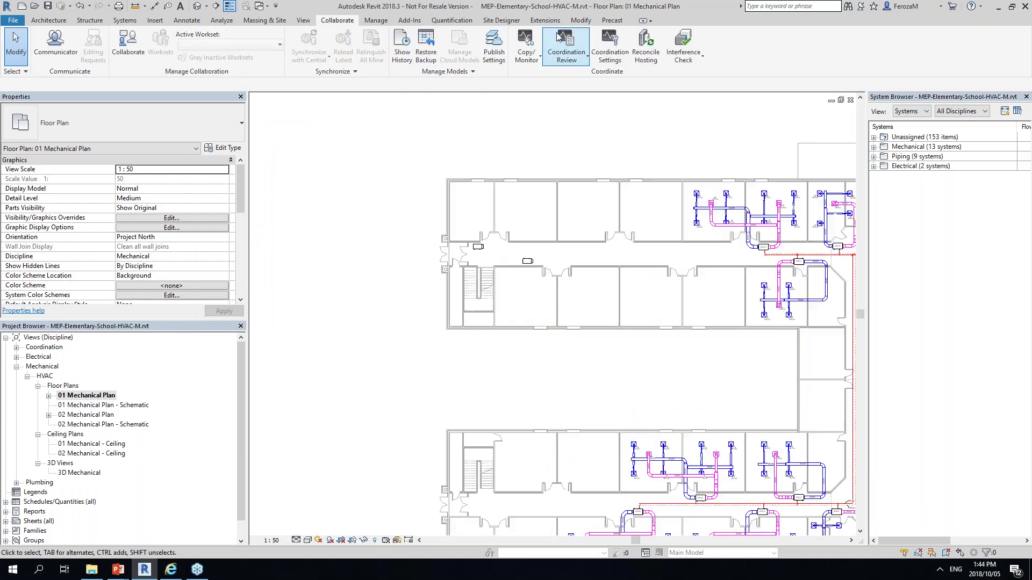
# - Restart Copy/Monitor on the architectural link, cancel it, and open the 01 Mechanical - Ceiling plan
pyautogui.click(526, 47)
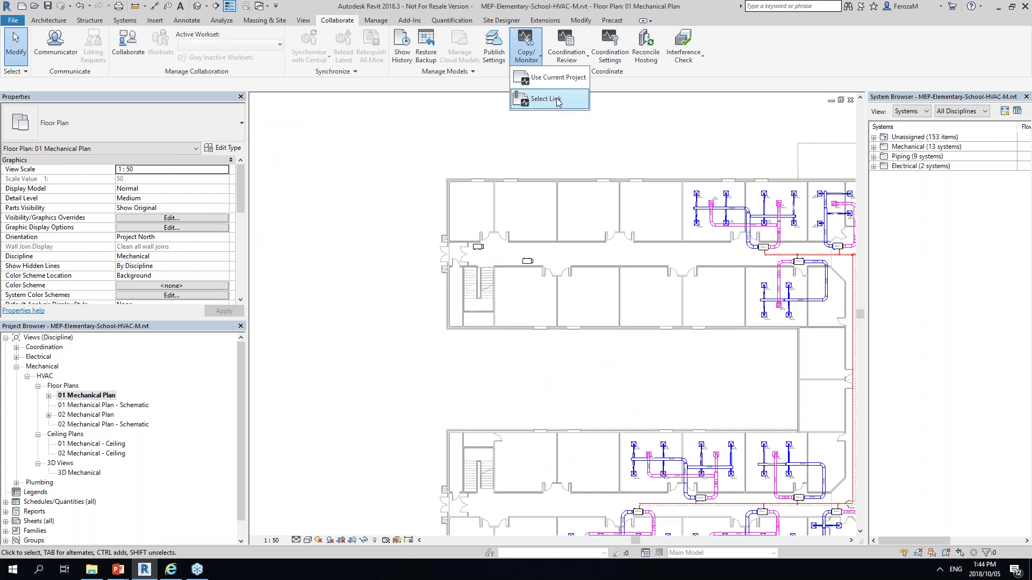
pyautogui.click(546, 98)
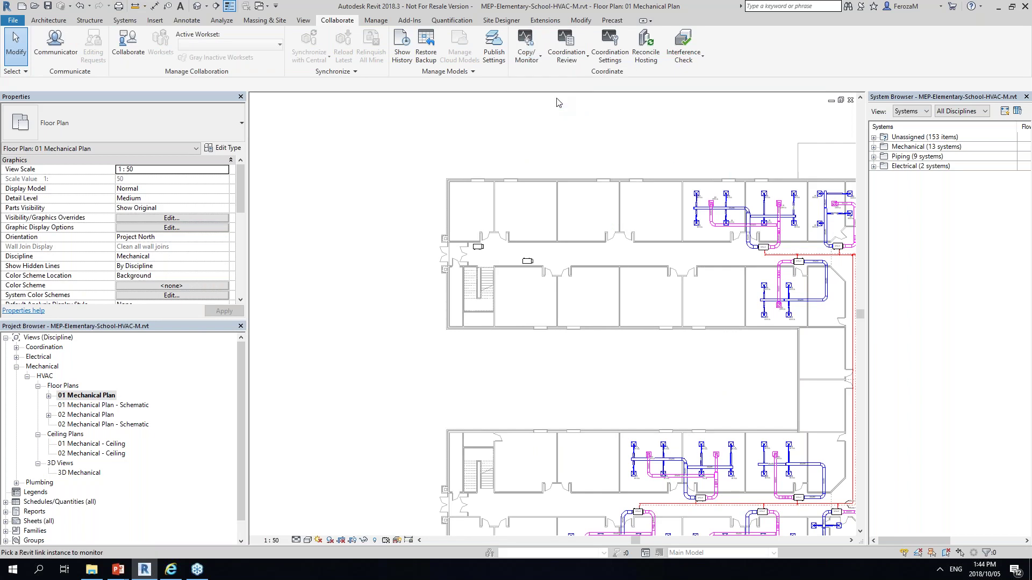
pyautogui.click(557, 102)
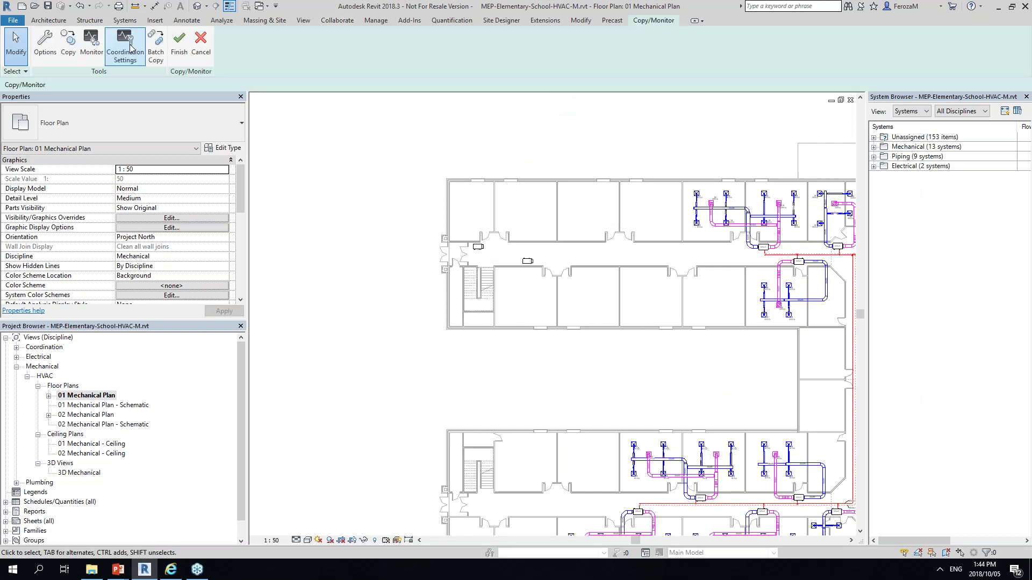
pyautogui.click(208, 46)
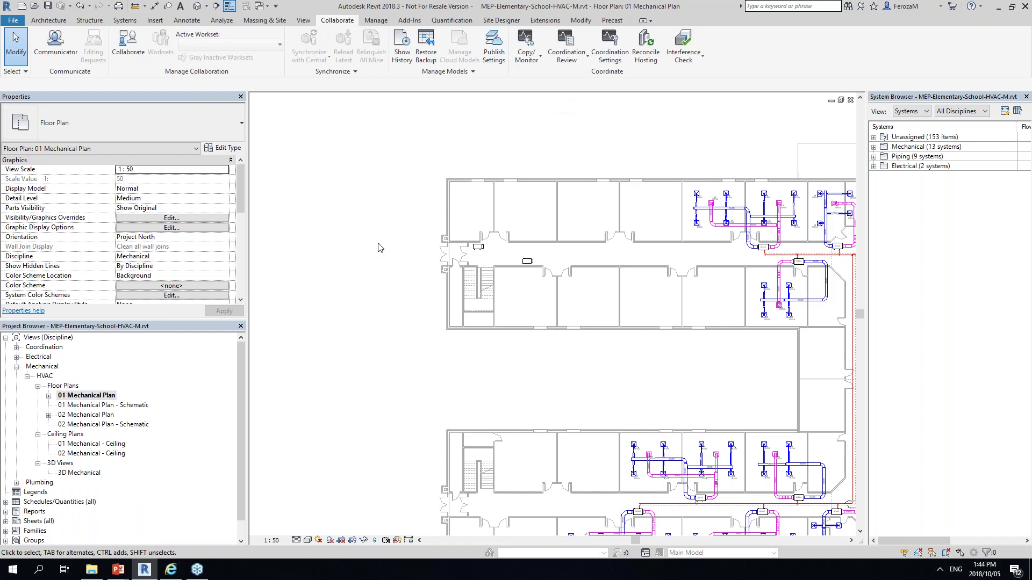
pyautogui.doubleClick(99, 445)
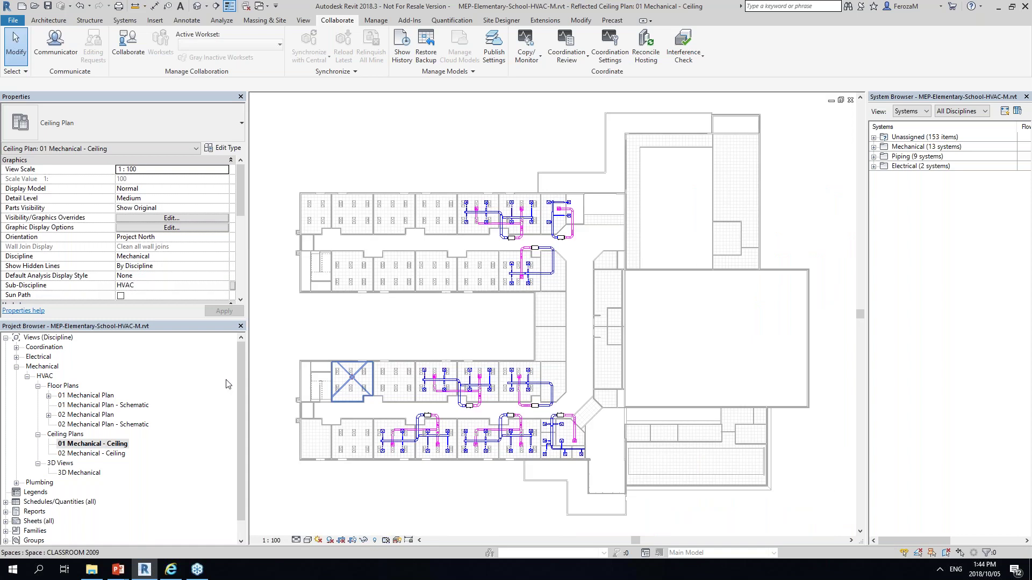
# - Bring up the Systems ribbon tools over the 01 Mechanical - Ceiling reflected ceiling plan
pyautogui.scroll(2, 472, 364)
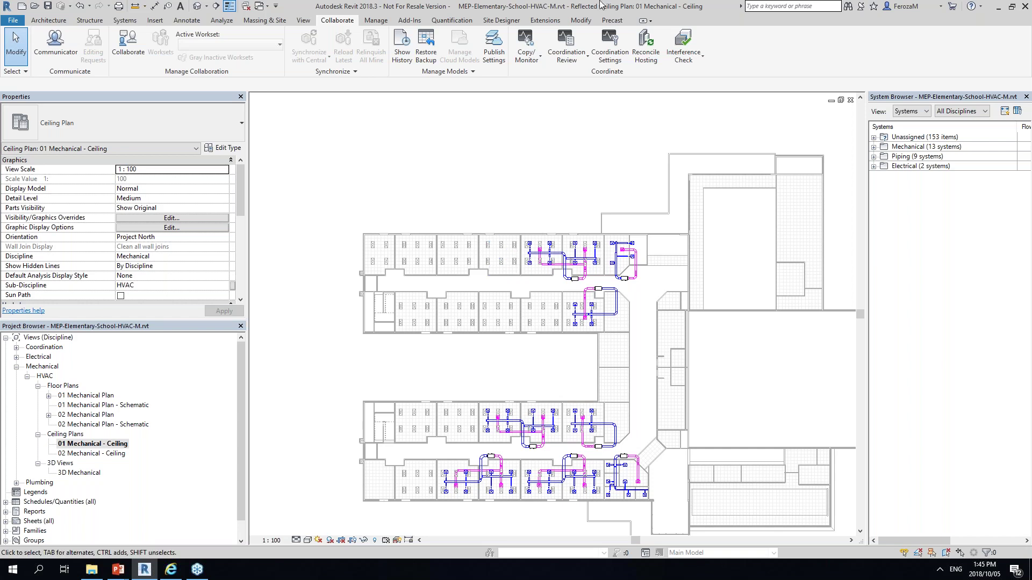
pyautogui.click(124, 22)
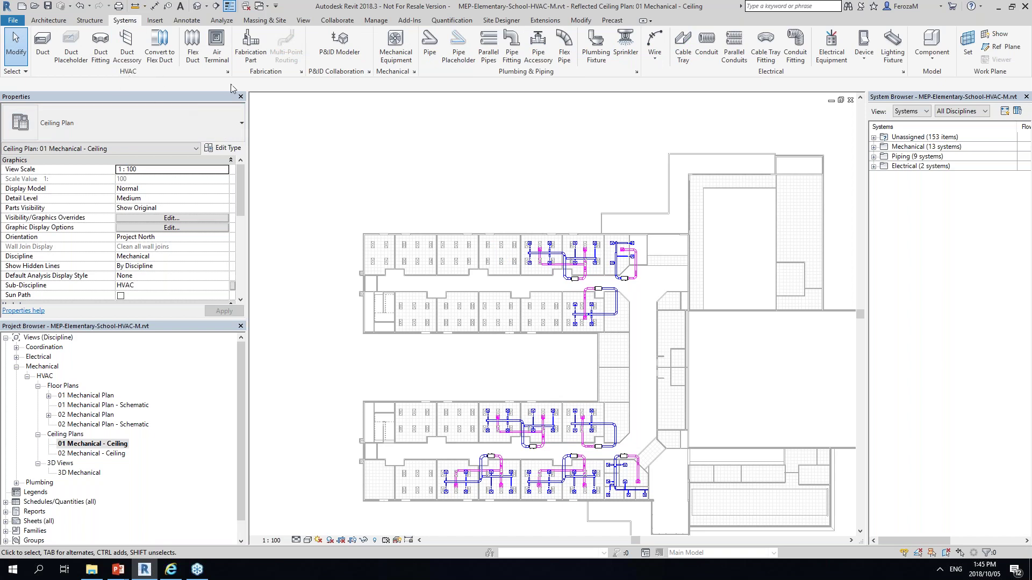
# - Start the Air Terminal tool with the M_Supply Diffuser - Round Neck 600x600x300 In Neck type
pyautogui.click(215, 53)
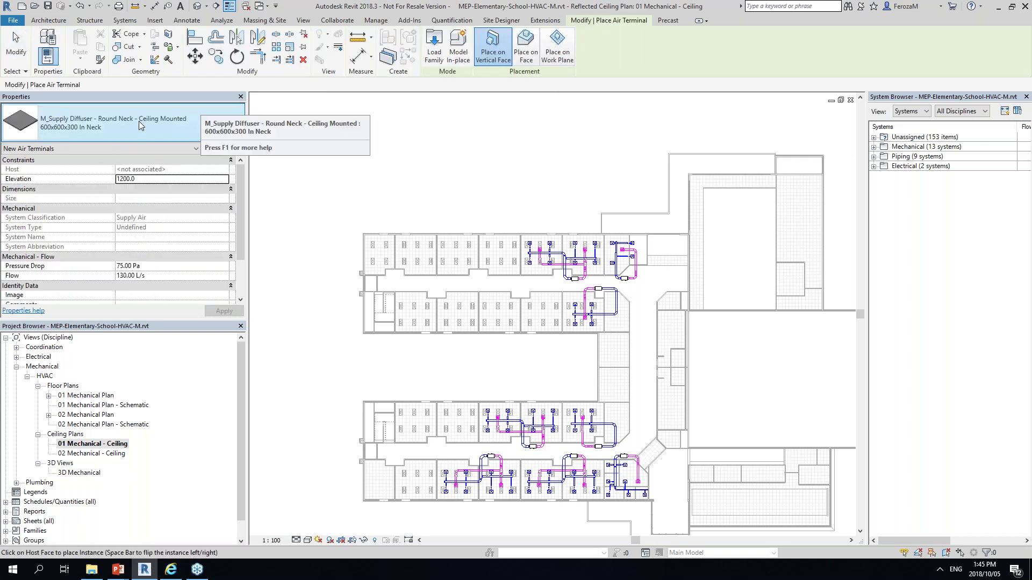
pyautogui.click(139, 121)
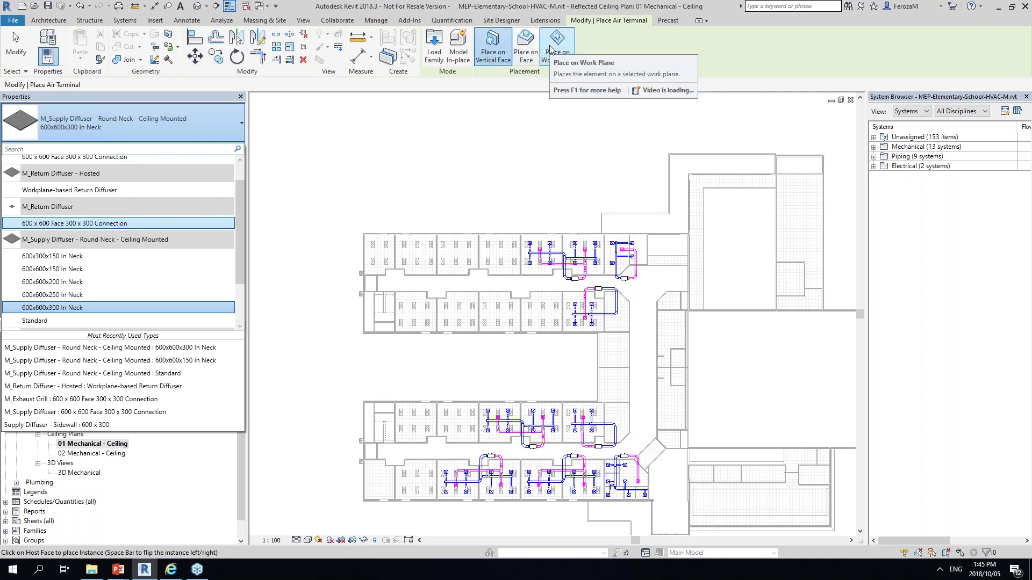
pyautogui.click(522, 46)
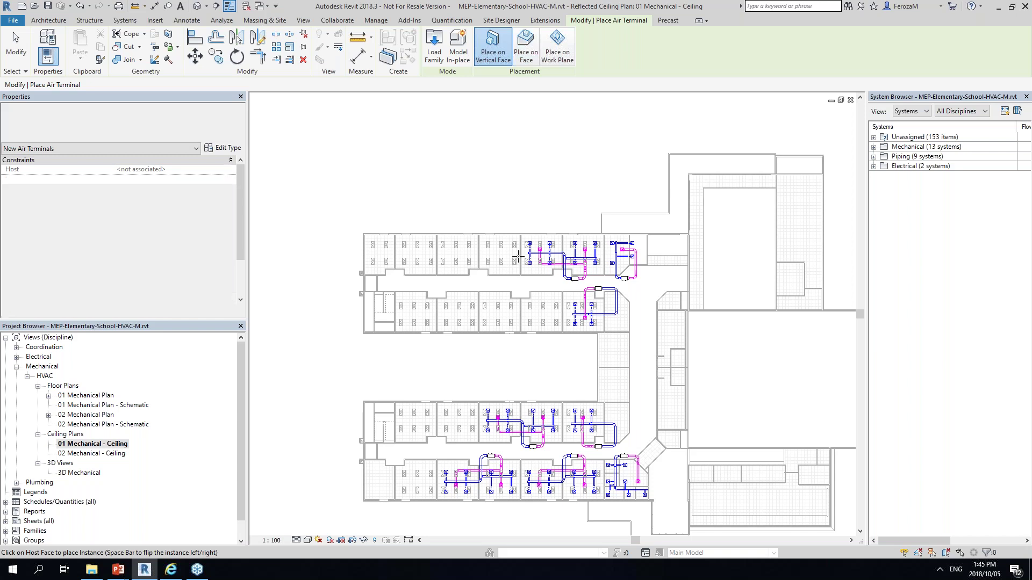
pyautogui.scroll(3, 515, 260)
pyautogui.scroll(5, 495, 271)
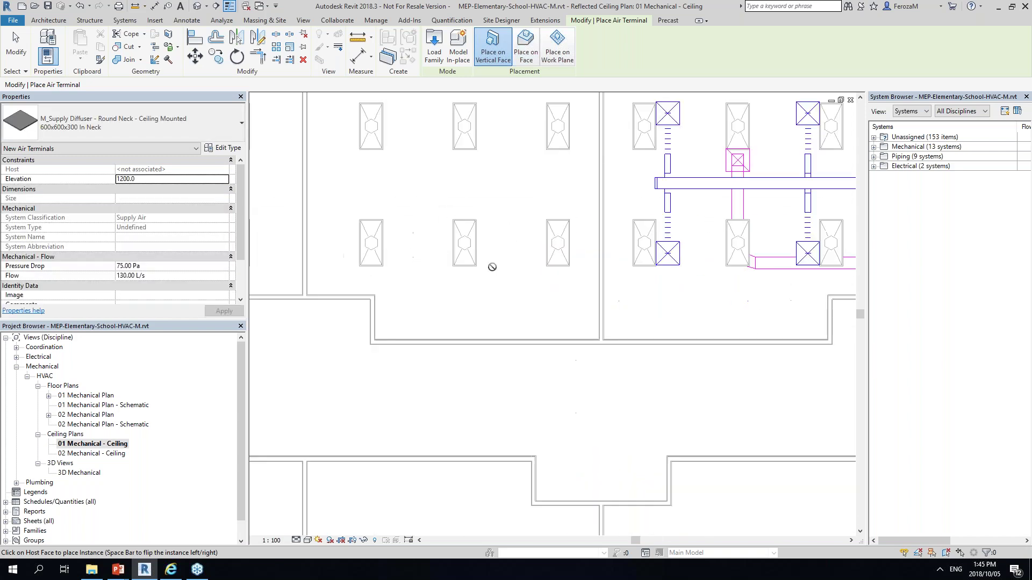
# - Using Place on Face, put one 600x600x300 supply diffuser on the classroom ceiling grid
pyautogui.click(527, 50)
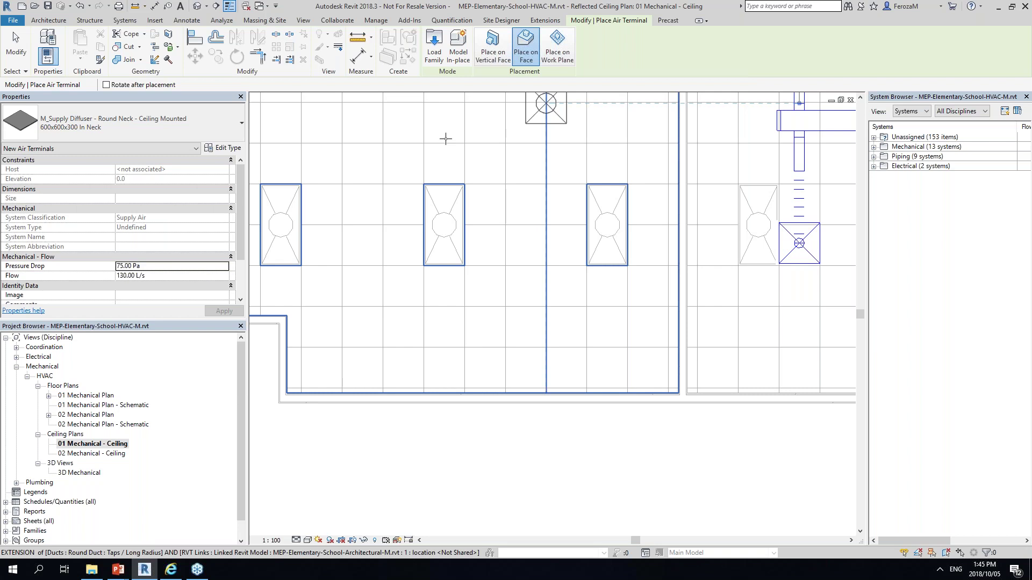
pyautogui.scroll(-2, 550, 301)
pyautogui.scroll(5, 347, 241)
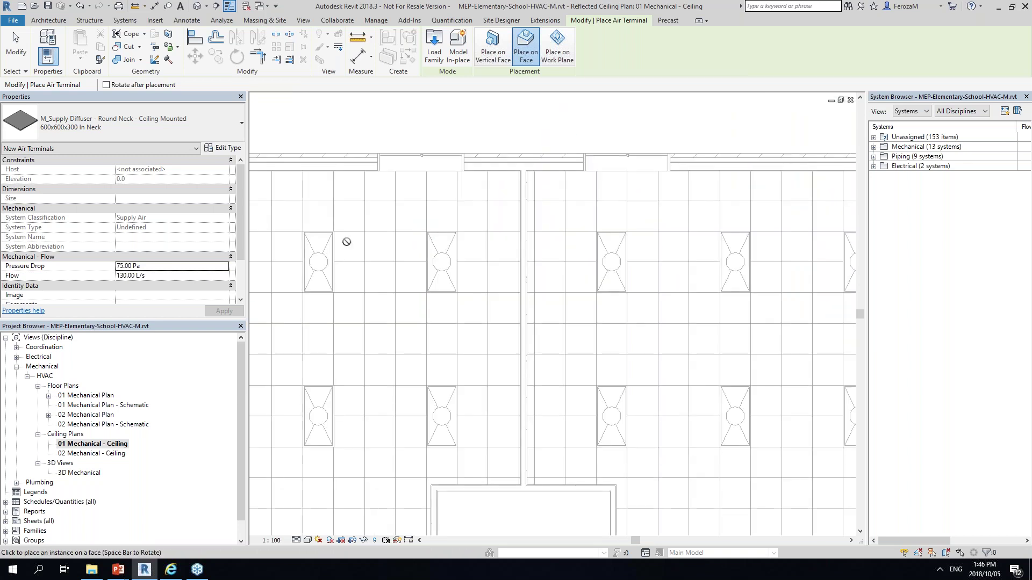
pyautogui.click(365, 247)
pyautogui.press('Escape')
pyautogui.press('Escape')
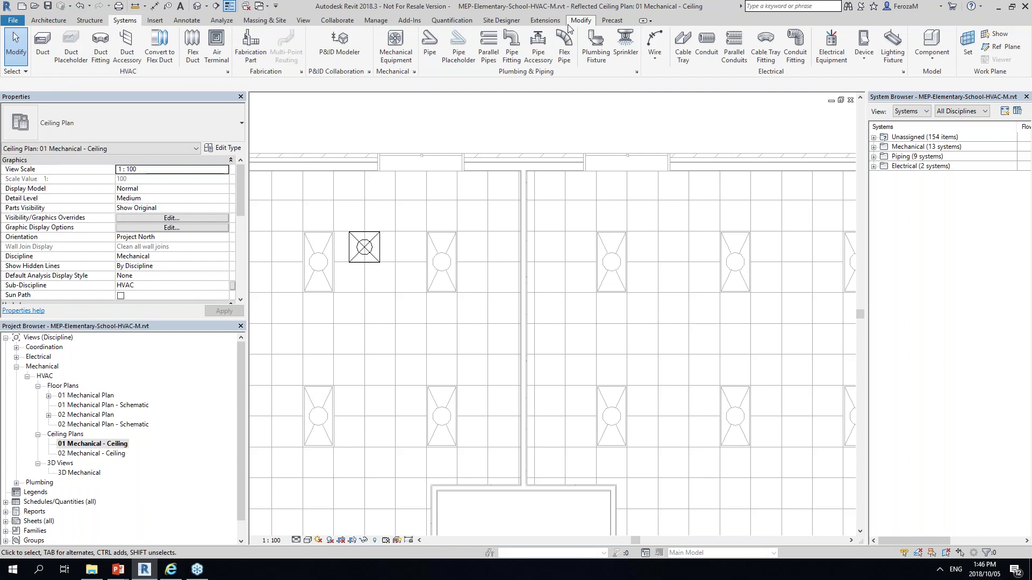
# - Align the new diffuser's edge to the ceiling grid line, then select it to check its properties
pyautogui.click(201, 44)
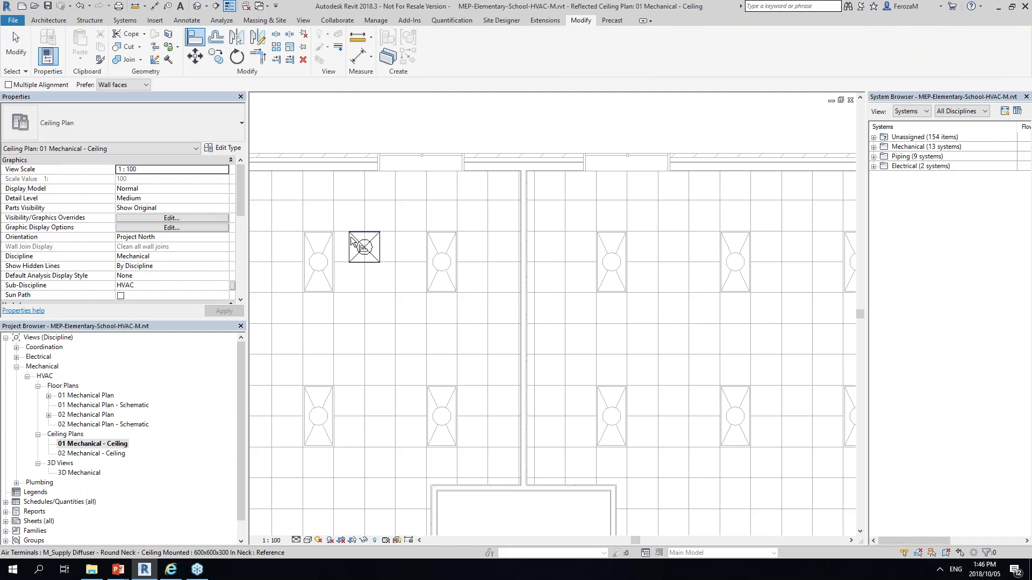
pyautogui.scroll(4, 350, 237)
pyautogui.click(391, 206)
pyautogui.click(443, 245)
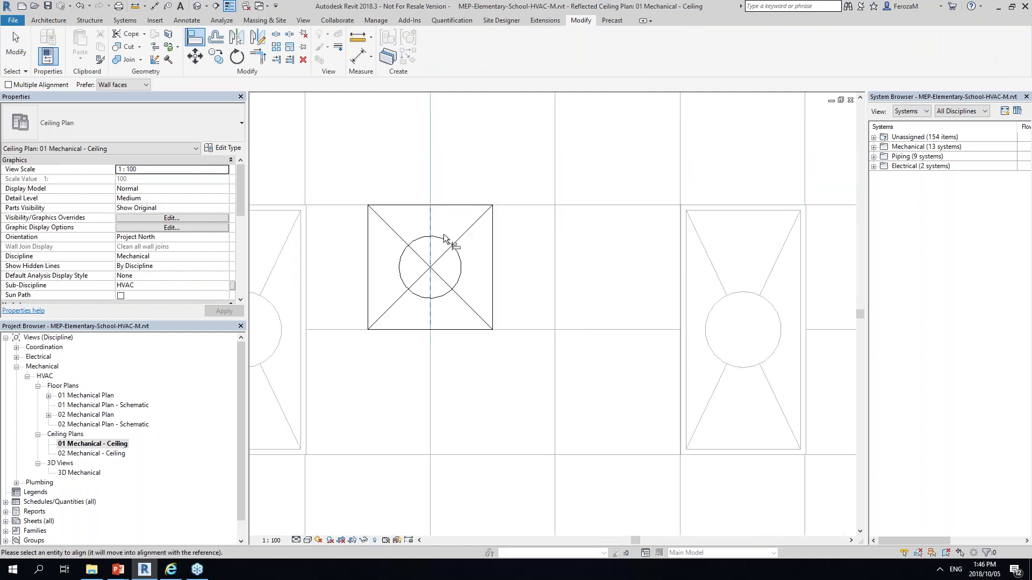
pyautogui.click(492, 210)
pyautogui.press('Escape')
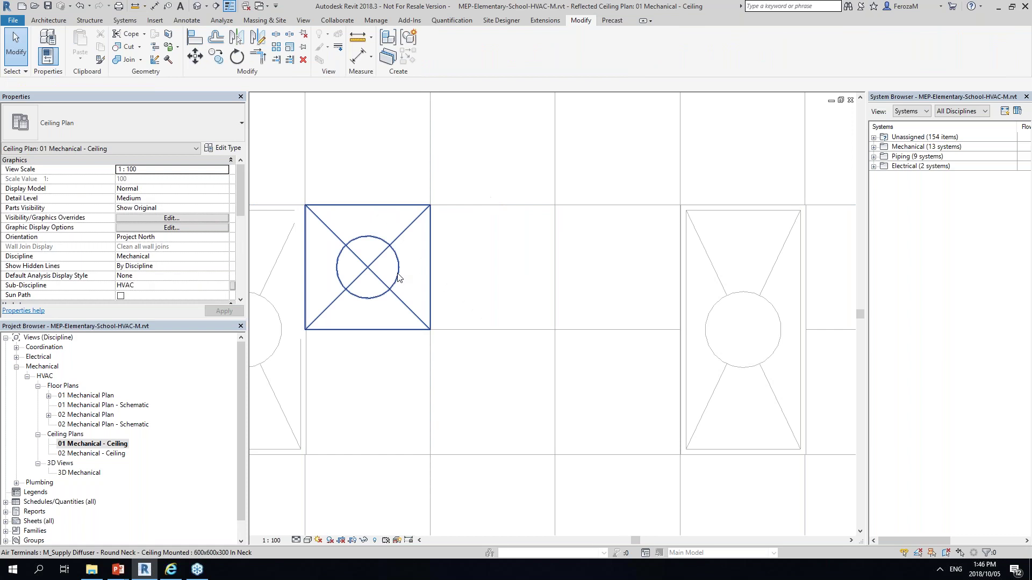
pyautogui.click(340, 240)
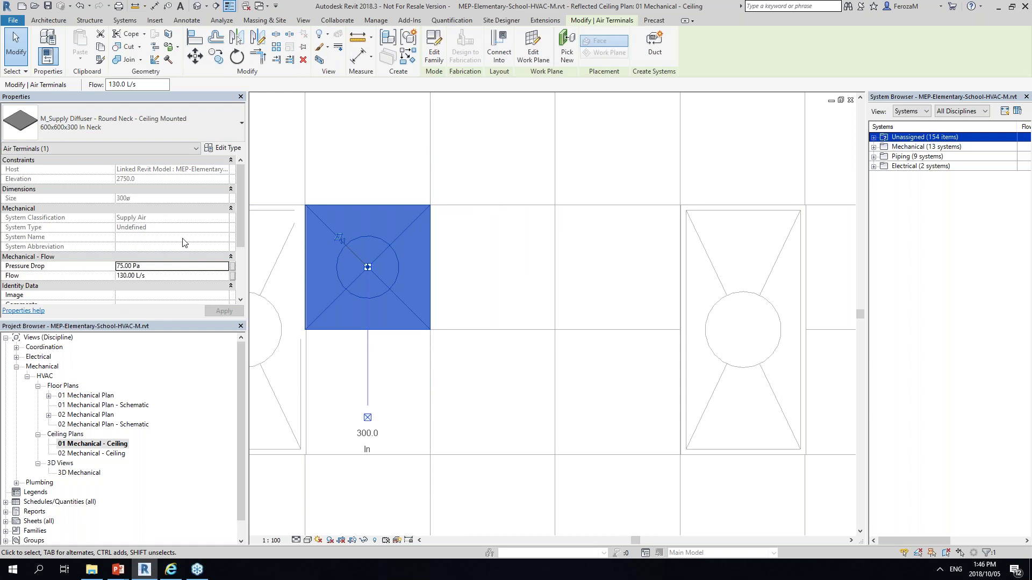
pyautogui.scroll(-5, 150, 232)
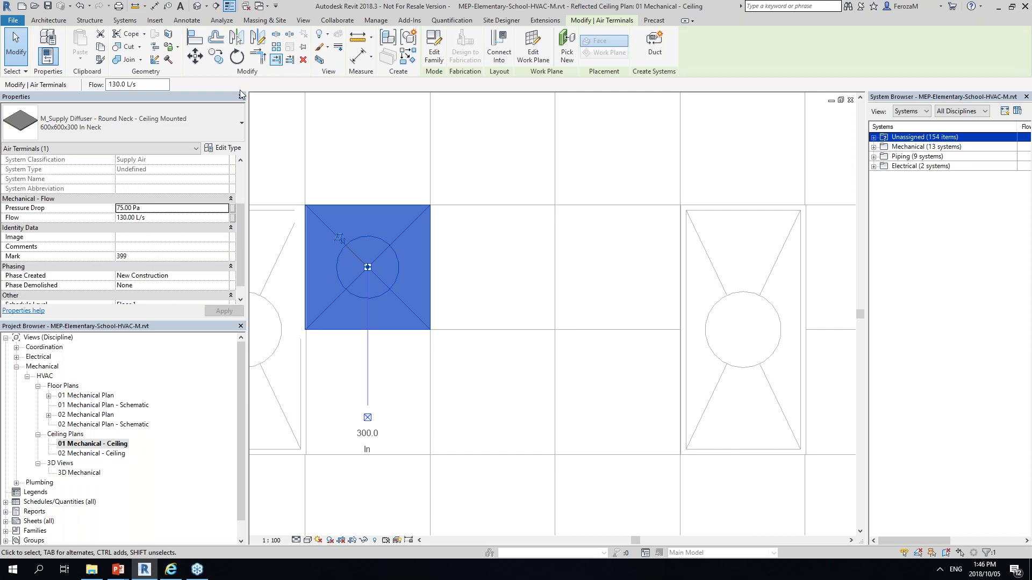
pyautogui.scroll(1, 147, 234)
pyautogui.scroll(2, 148, 234)
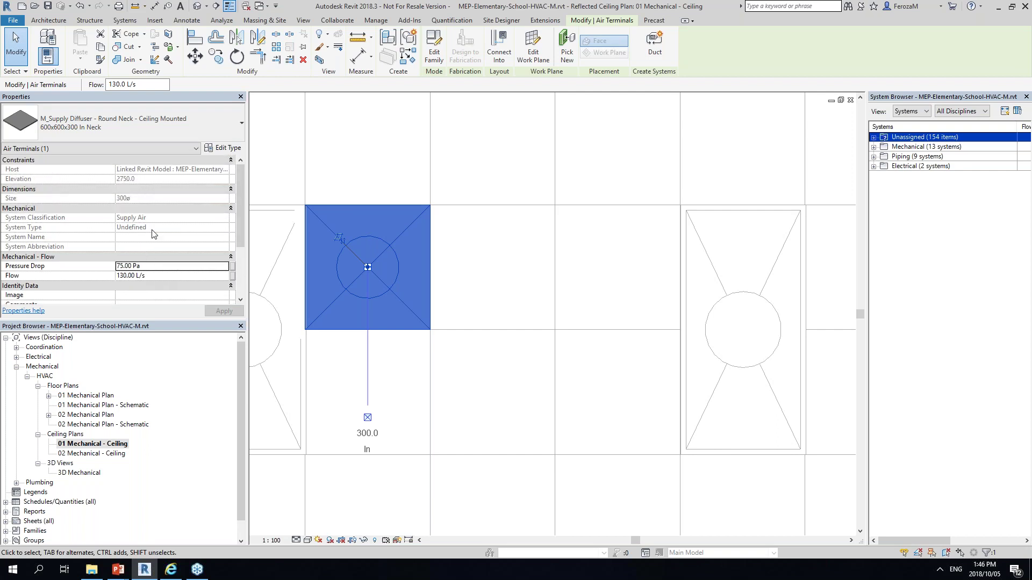
pyautogui.scroll(-2, 80, 215)
pyautogui.scroll(-2, 37, 271)
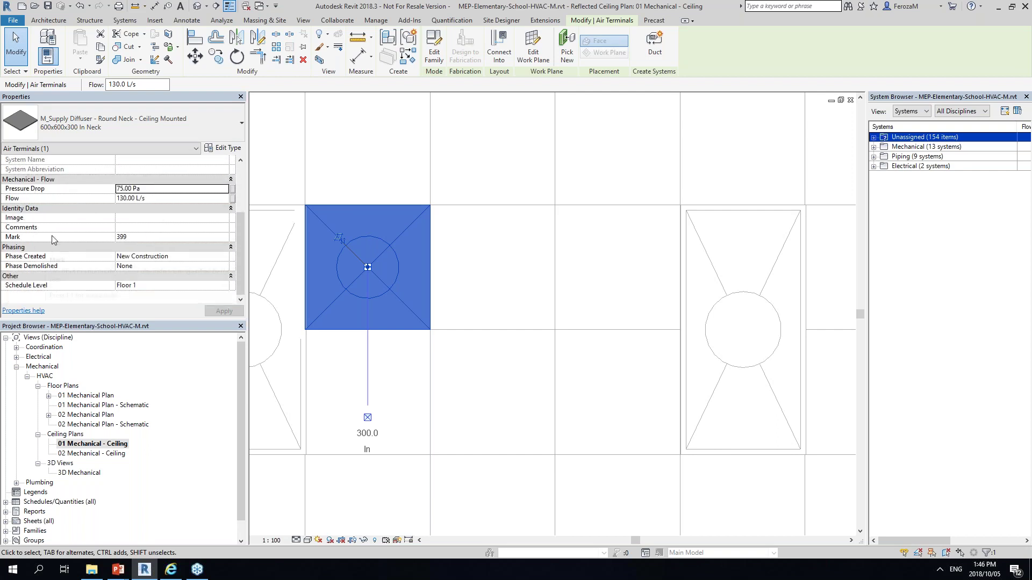
pyautogui.scroll(3, 58, 229)
pyautogui.scroll(2, 58, 228)
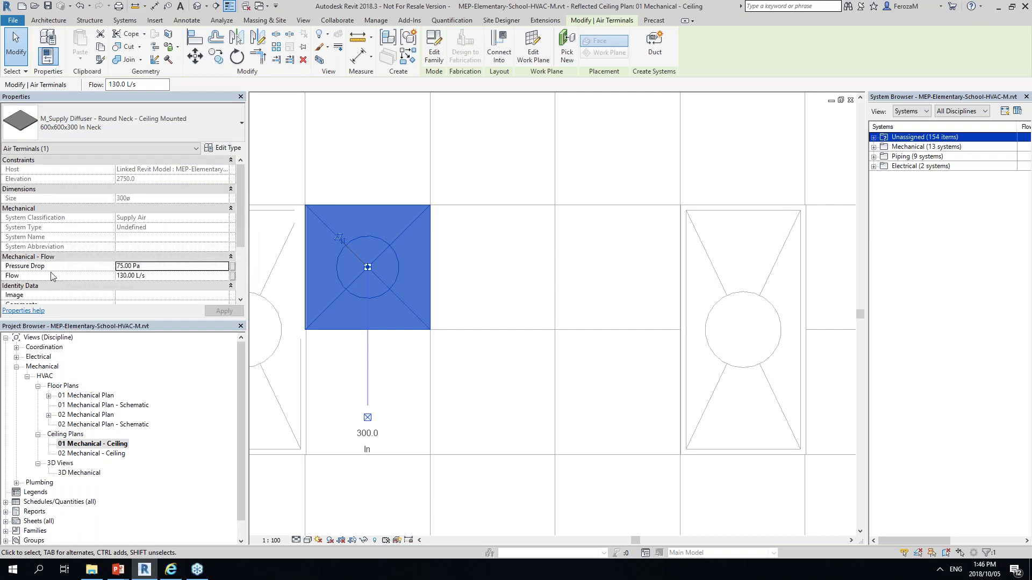
pyautogui.click(226, 278)
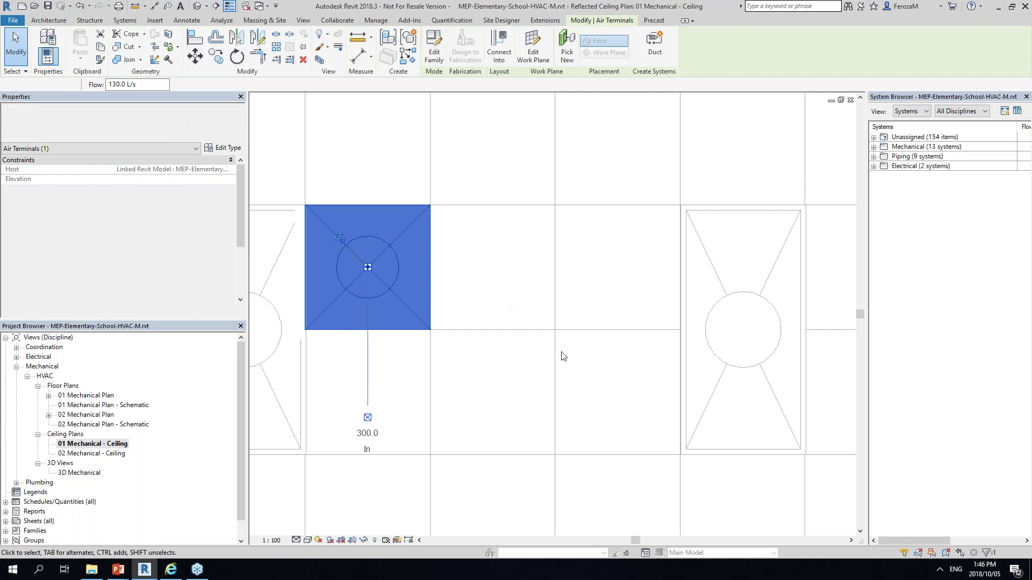
pyautogui.click(544, 353)
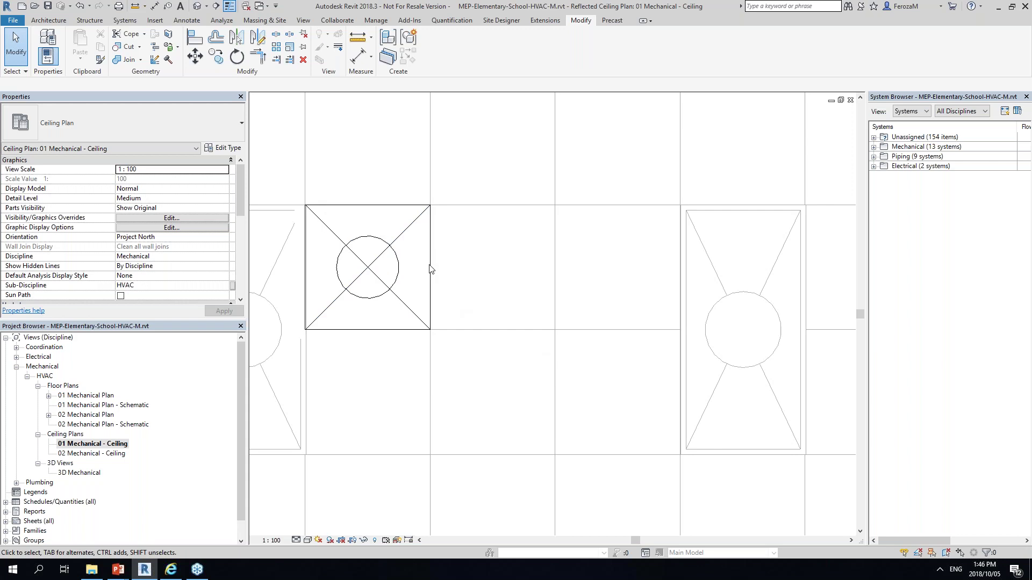
pyautogui.click(395, 249)
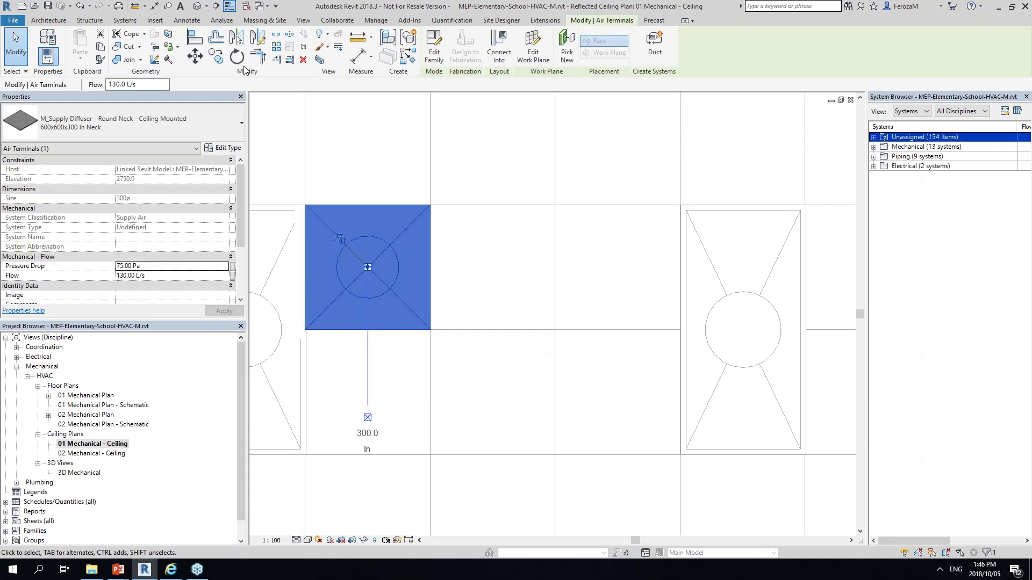
# - Start moving the selected diffuser with MV, then cancel, leaving it in place
pyautogui.press('m')
pyautogui.press('v')
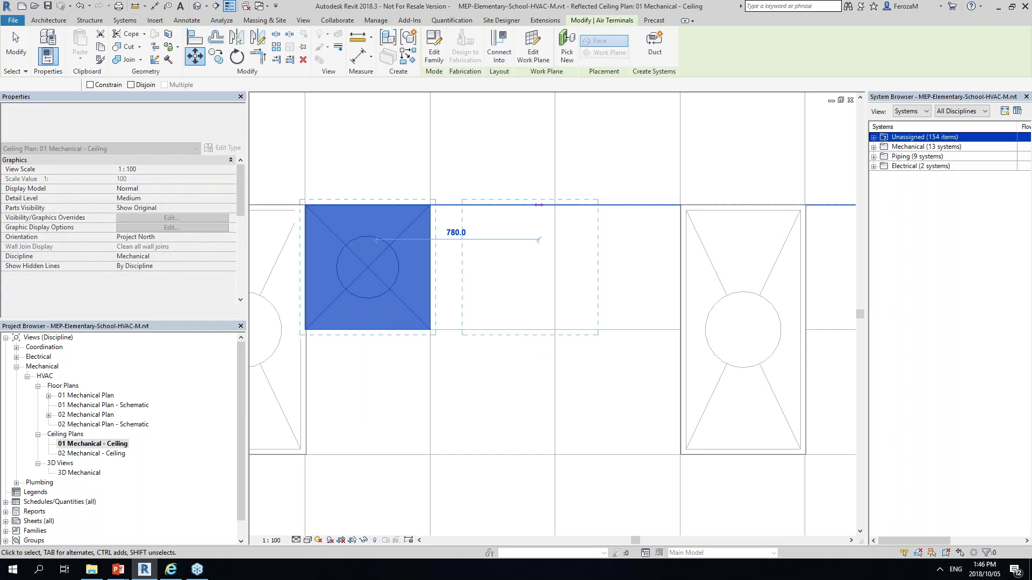
pyautogui.press('Escape')
pyautogui.scroll(-1, 442, 280)
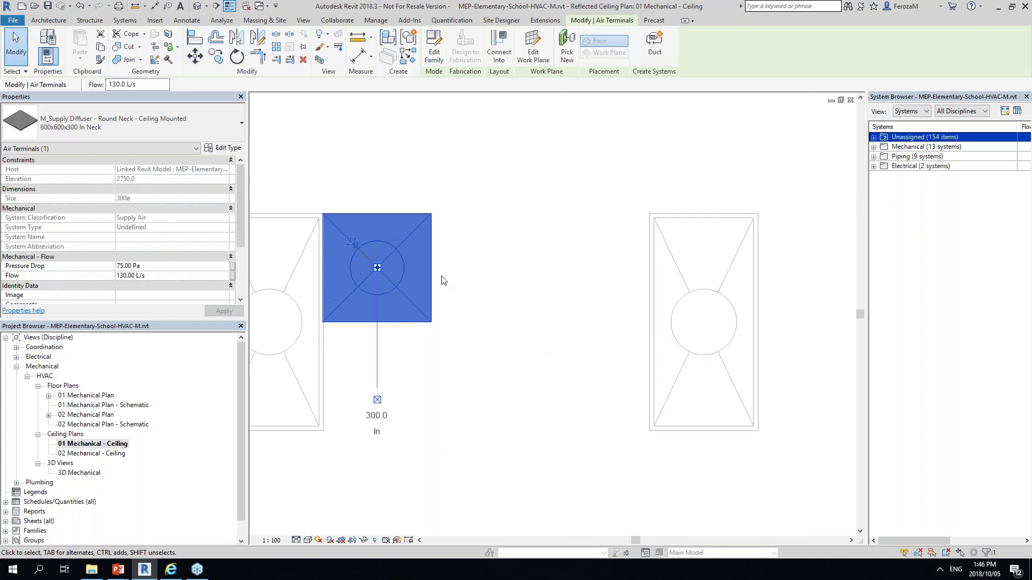
pyautogui.scroll(-1, 442, 281)
# - Copy the diffuser twice, placing both copies below the original
pyautogui.press('c')
pyautogui.press('c')
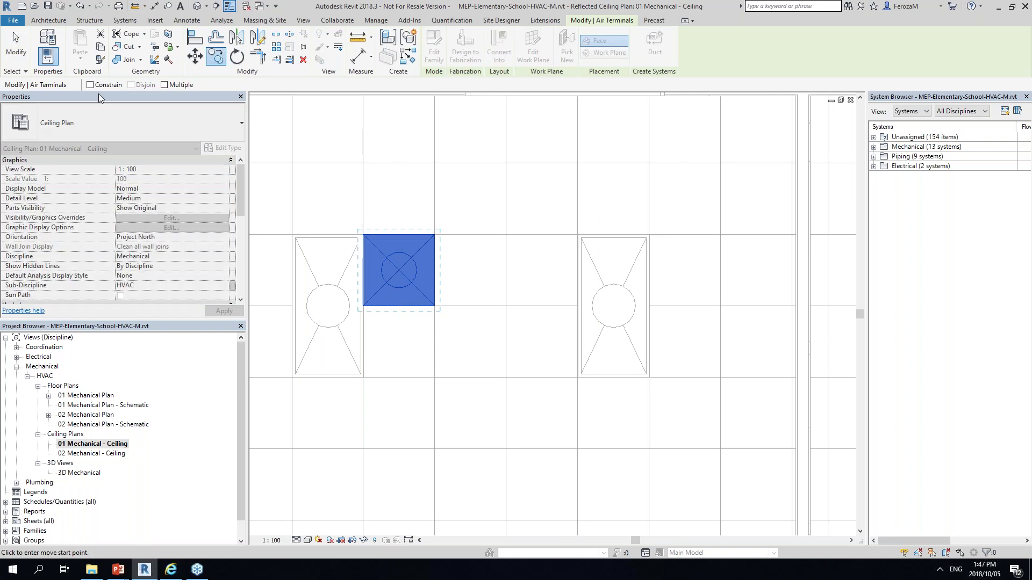
pyautogui.click(421, 255)
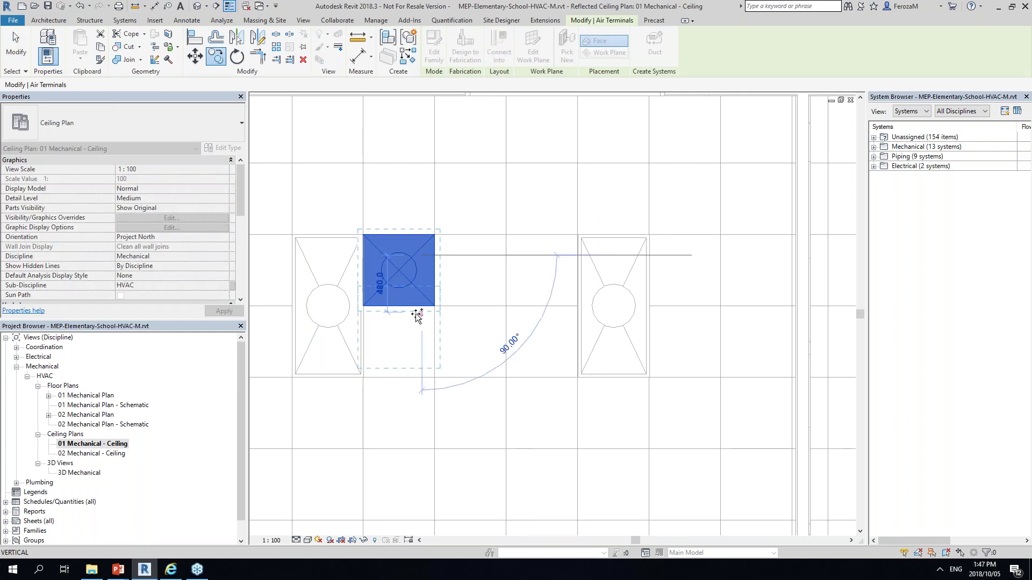
pyautogui.click(417, 316)
pyautogui.click(420, 383)
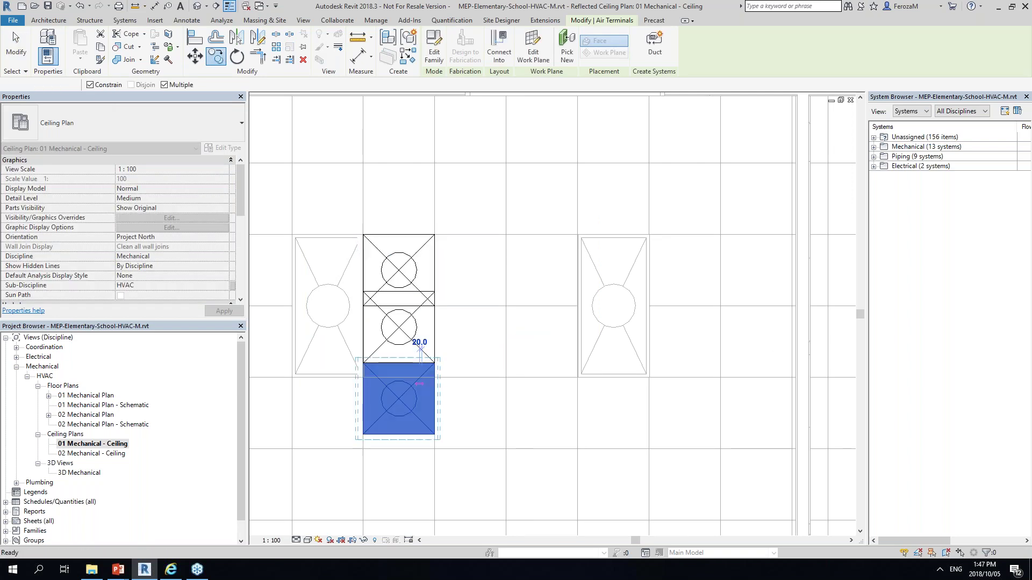
pyautogui.press('Escape')
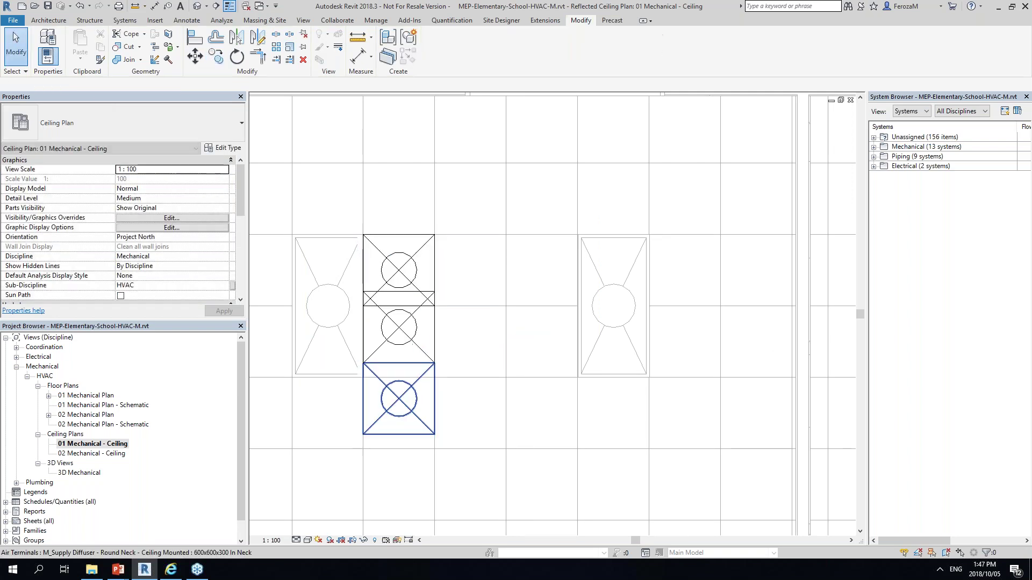
# - Delete both copied diffusers so only the original remains, then show the Insert tools
pyautogui.click(432, 398)
pyautogui.press('Delete')
pyautogui.click(399, 349)
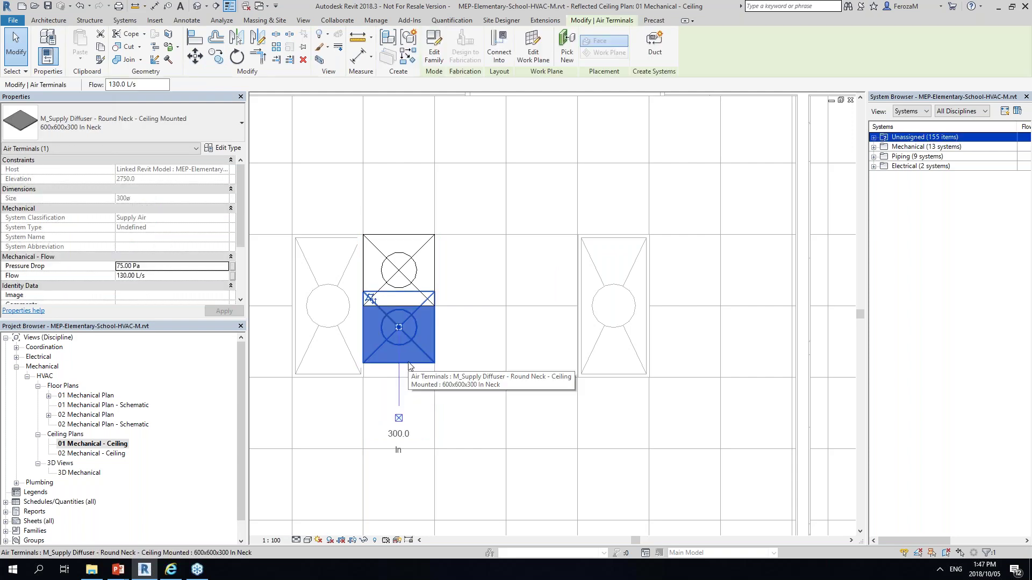
pyautogui.press('Delete')
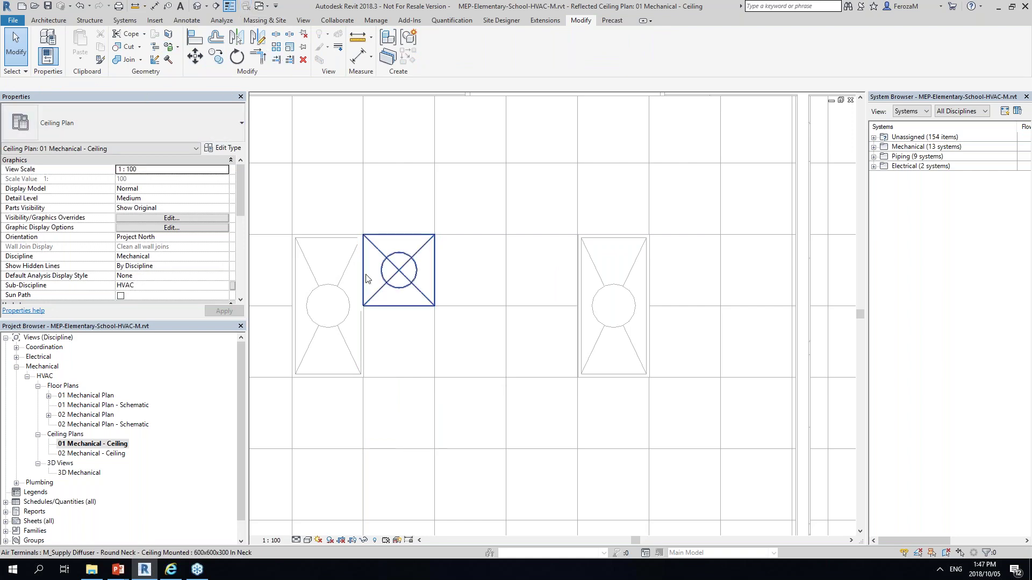
pyautogui.click(154, 19)
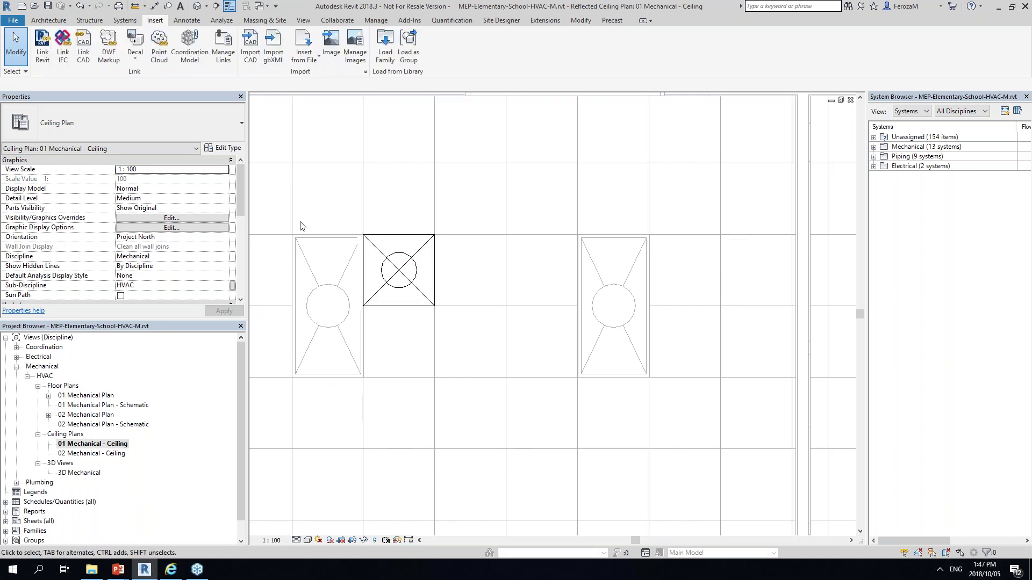
pyautogui.click(387, 56)
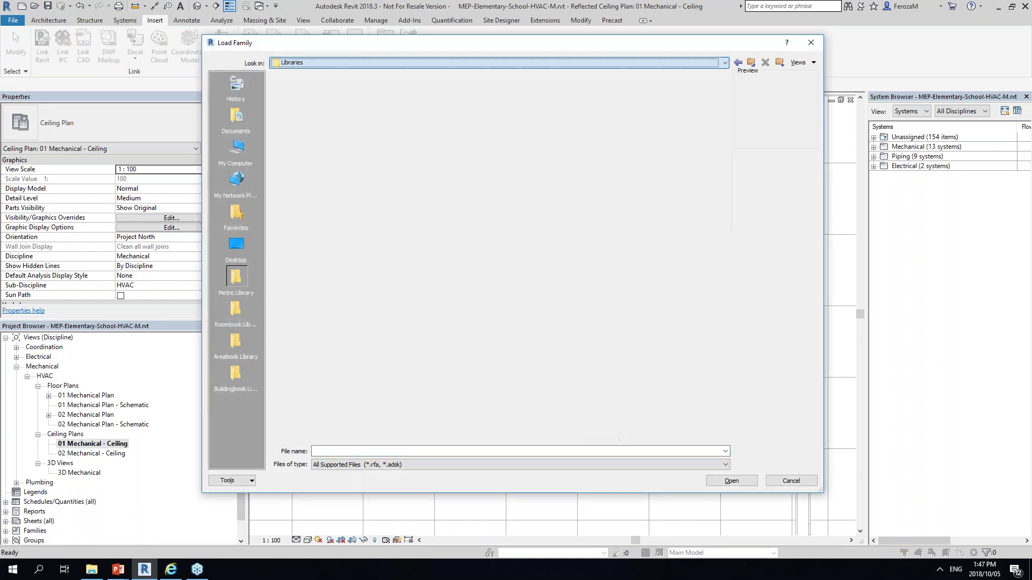
pyautogui.doubleClick(298, 97)
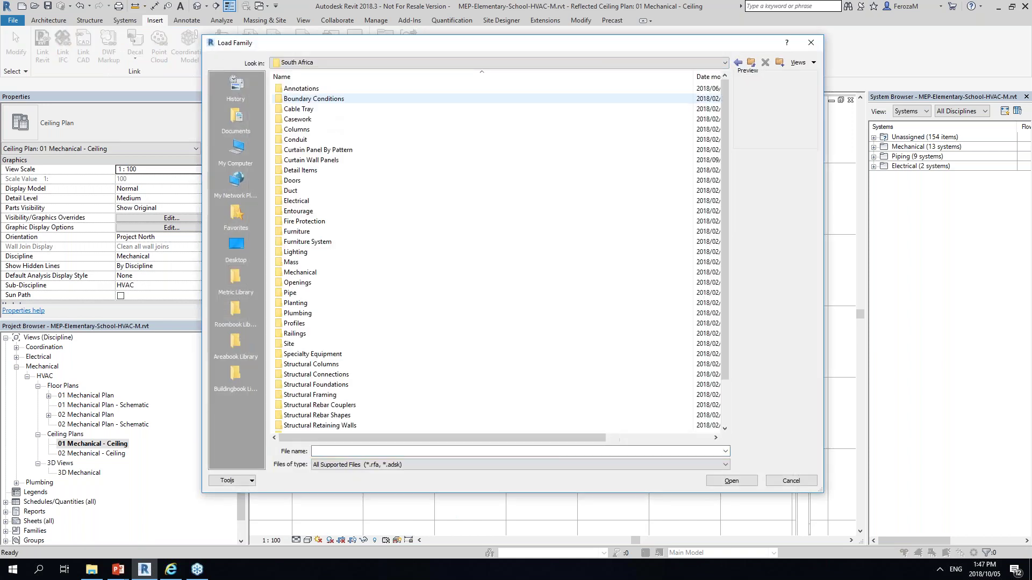
pyautogui.doubleClick(327, 275)
pyautogui.click(294, 102)
pyautogui.doubleClick(294, 101)
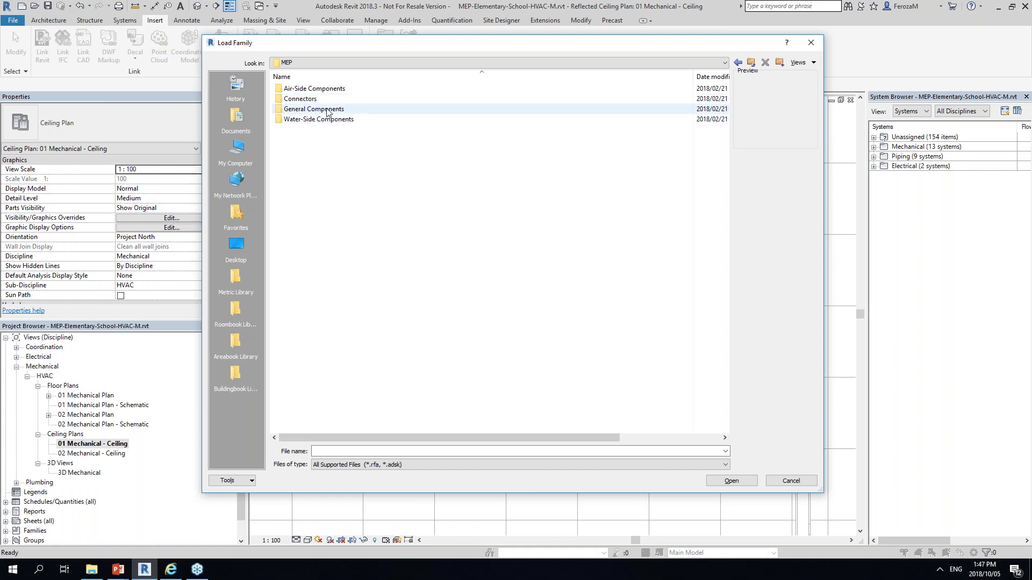
pyautogui.doubleClick(327, 110)
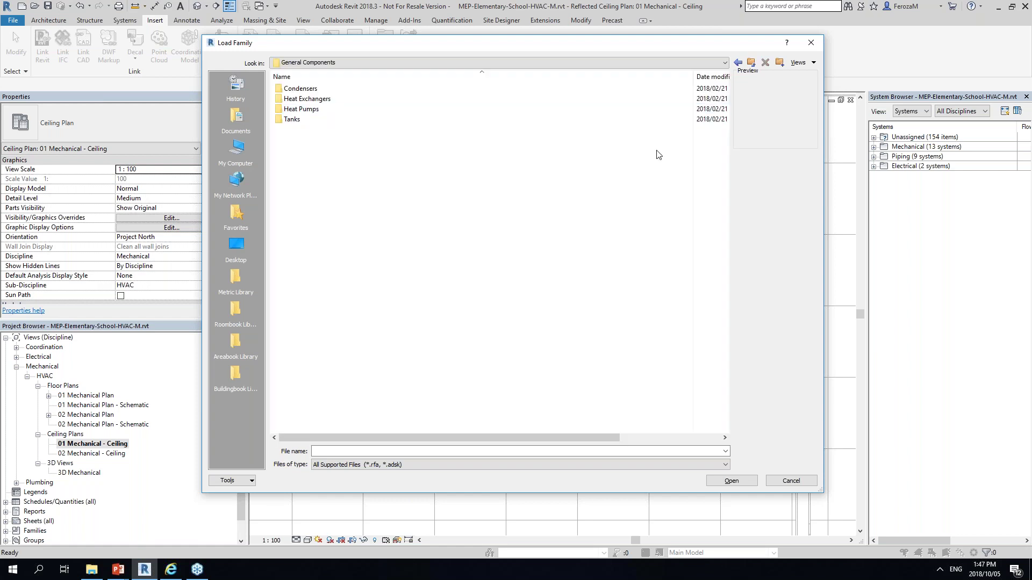
pyautogui.click(751, 63)
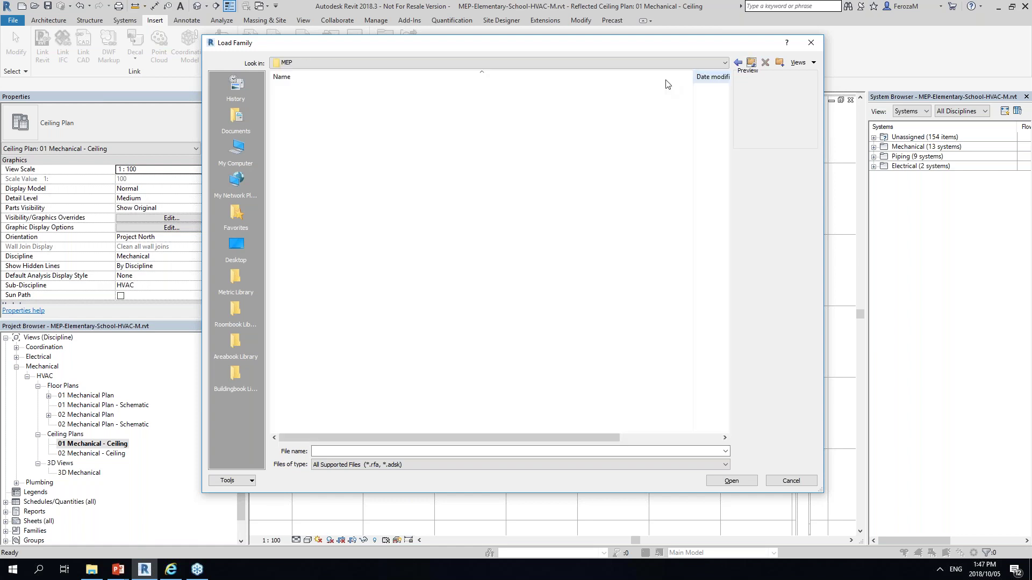
pyautogui.doubleClick(326, 91)
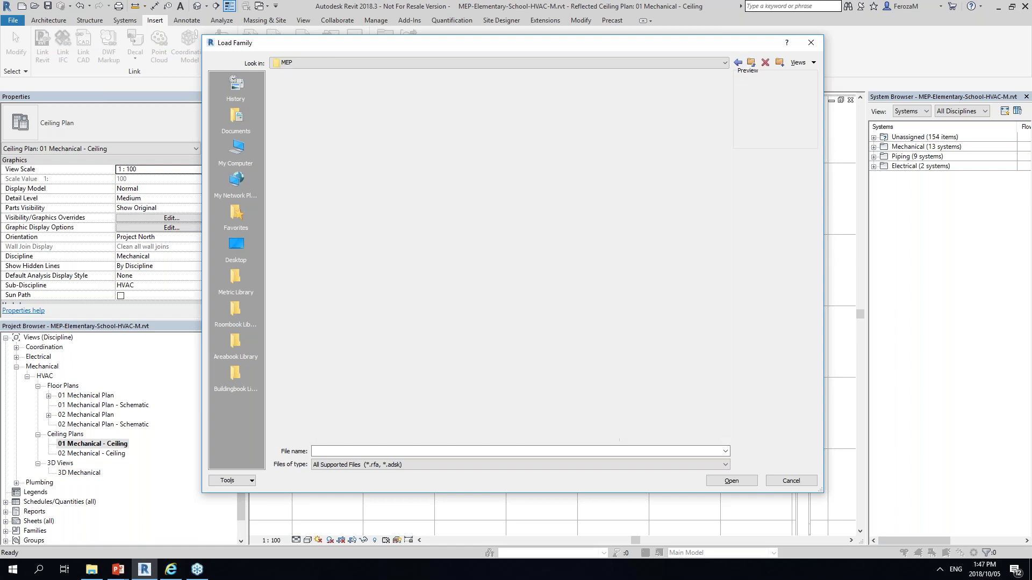
pyautogui.doubleClick(350, 175)
pyautogui.click(323, 282)
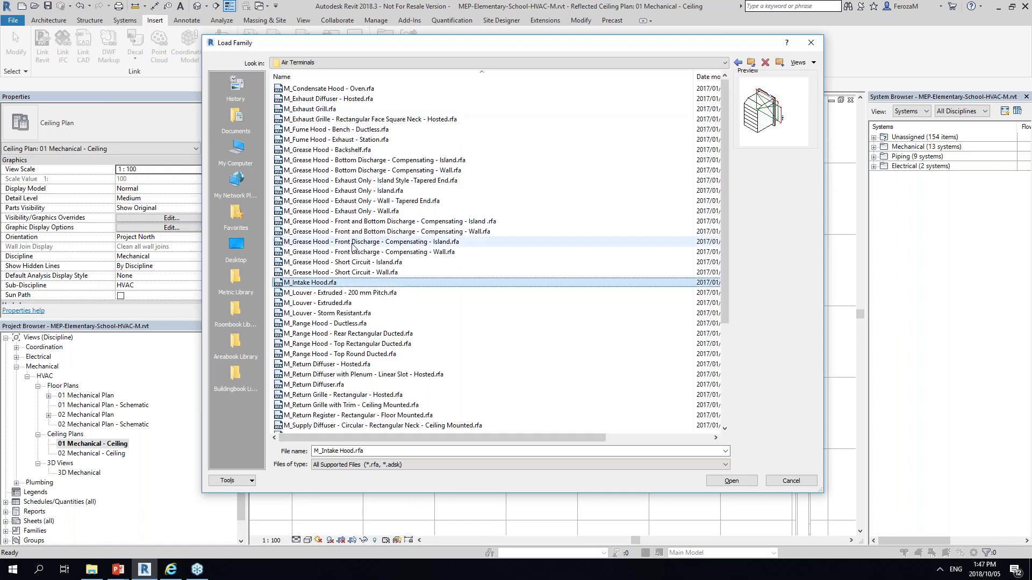
pyautogui.press('Down')
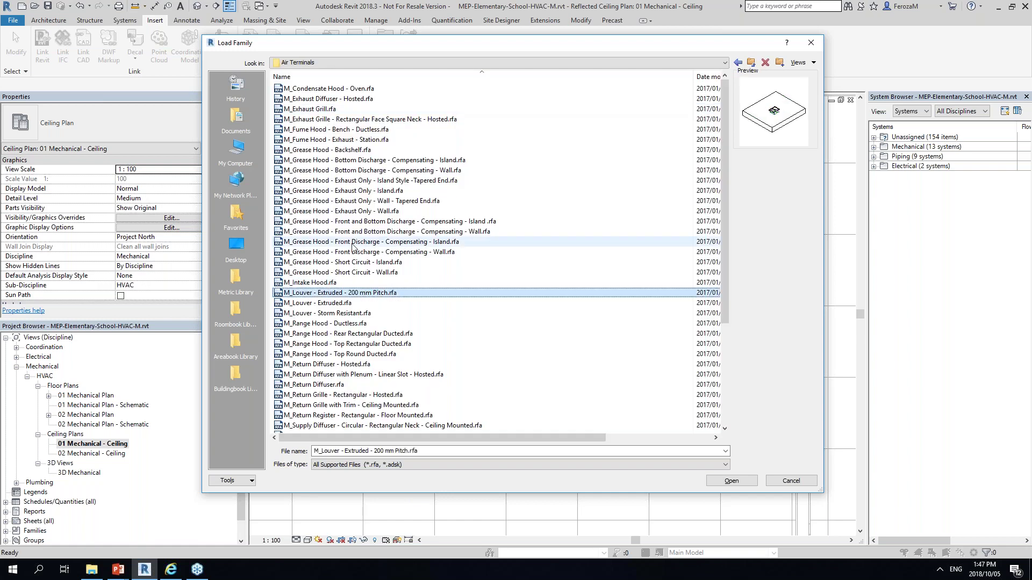
pyautogui.press('Up')
pyautogui.press('Up')
pyautogui.press('Up')
pyautogui.press('Up')
pyautogui.press('Up')
pyautogui.press('Up')
pyautogui.press('Up')
pyautogui.press('Down')
pyautogui.press('Down')
pyautogui.press('Down')
pyautogui.press('Down')
pyautogui.press('Down')
pyautogui.press('Down')
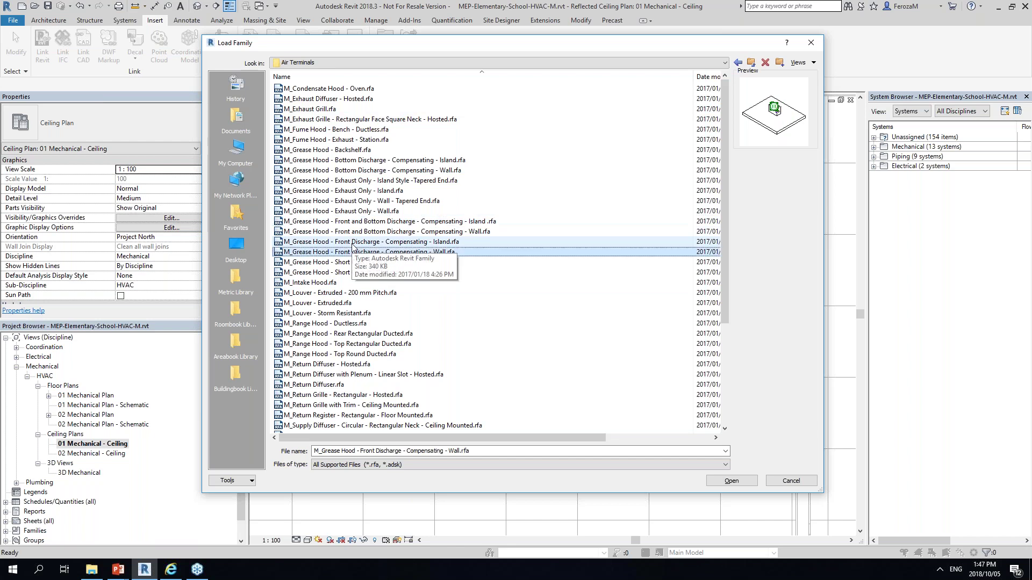
pyautogui.press('Down')
pyautogui.press('Down')
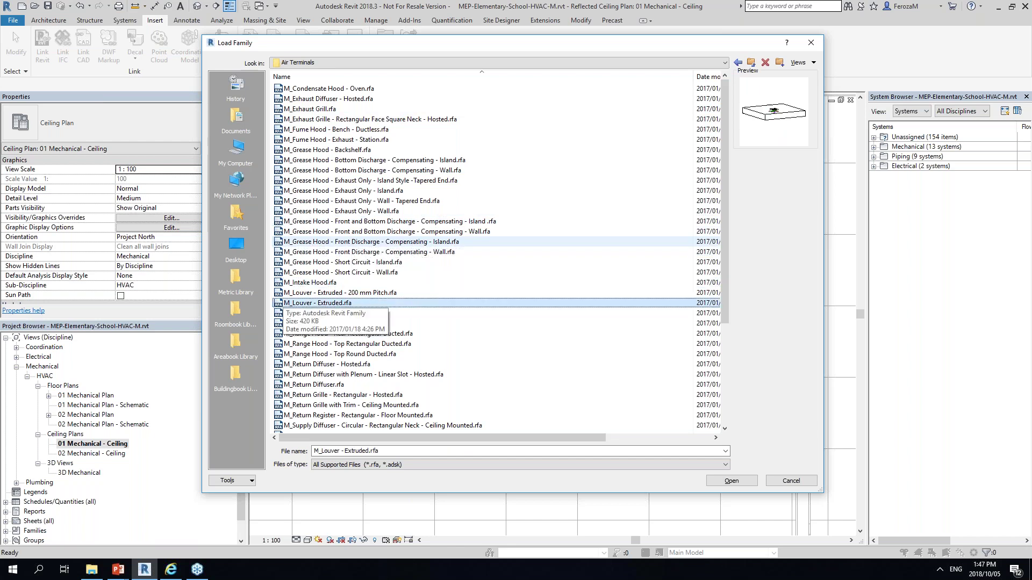
pyautogui.click(790, 481)
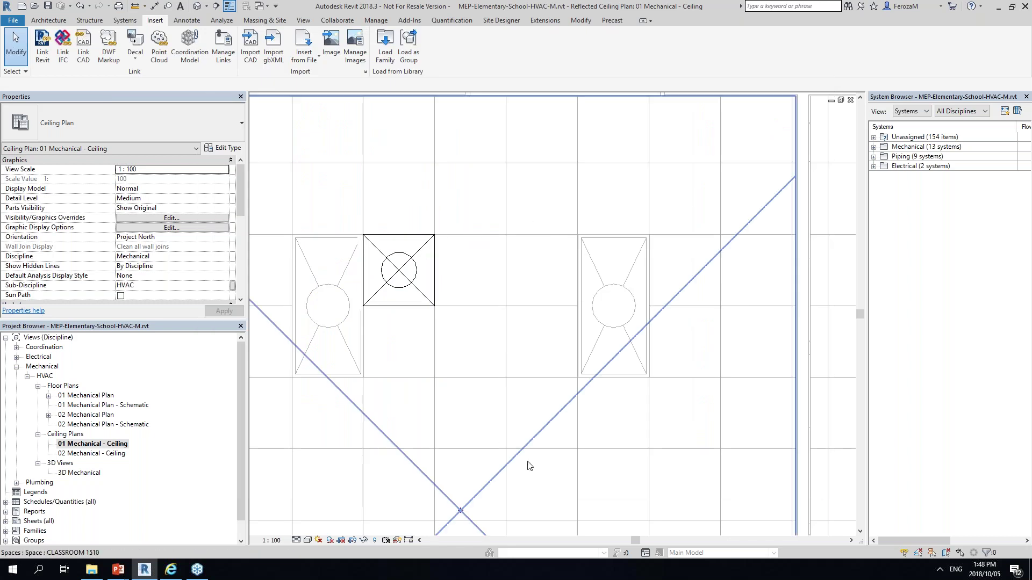
# - Zoom into the first classroom's ceiling and select its round-neck supply diffuser
pyautogui.scroll(-6, 490, 325)
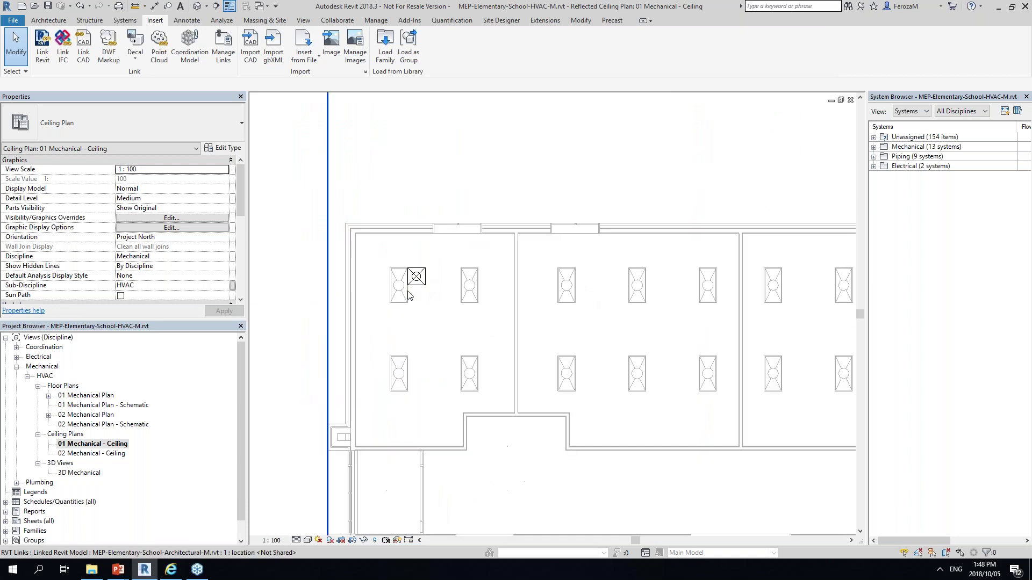
pyautogui.scroll(-2, 753, 285)
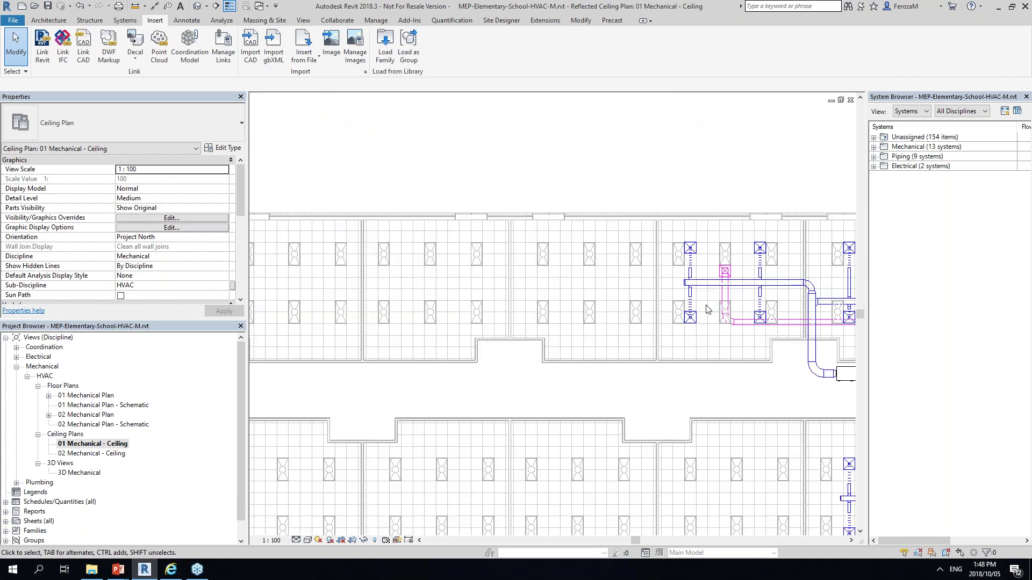
pyautogui.scroll(2, 380, 331)
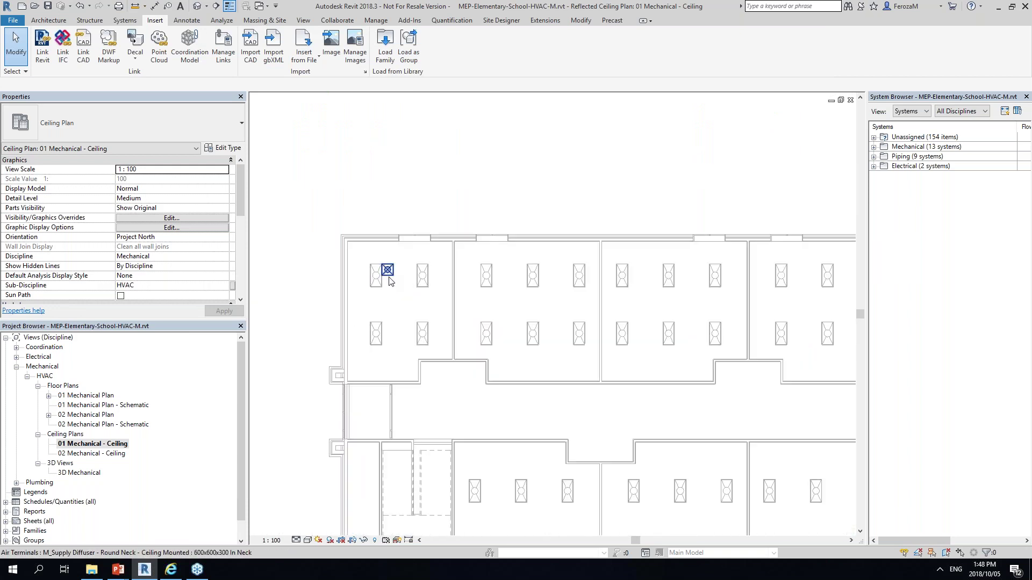
pyautogui.scroll(-2, 380, 330)
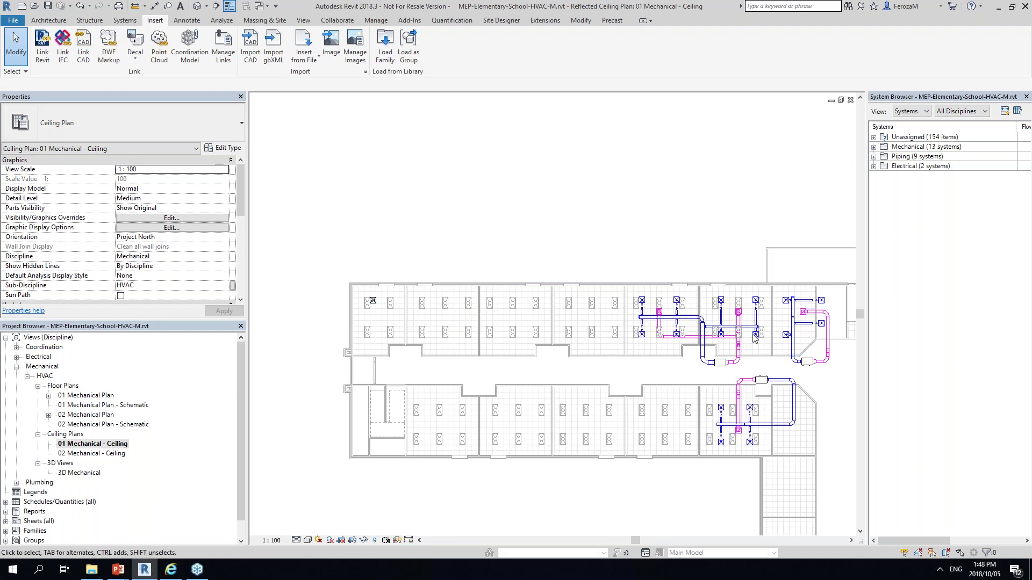
pyautogui.scroll(4, 379, 325)
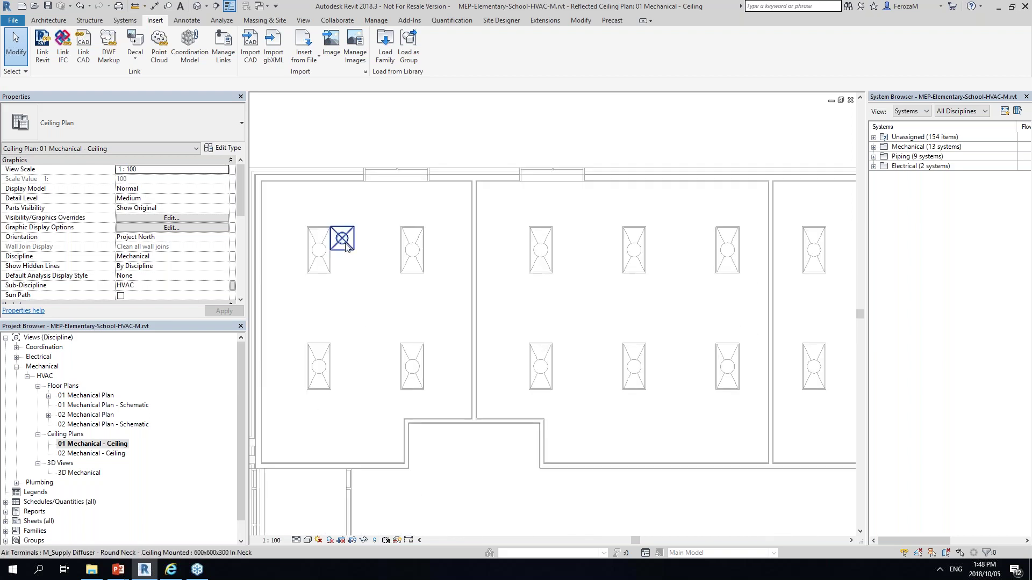
pyautogui.click(346, 247)
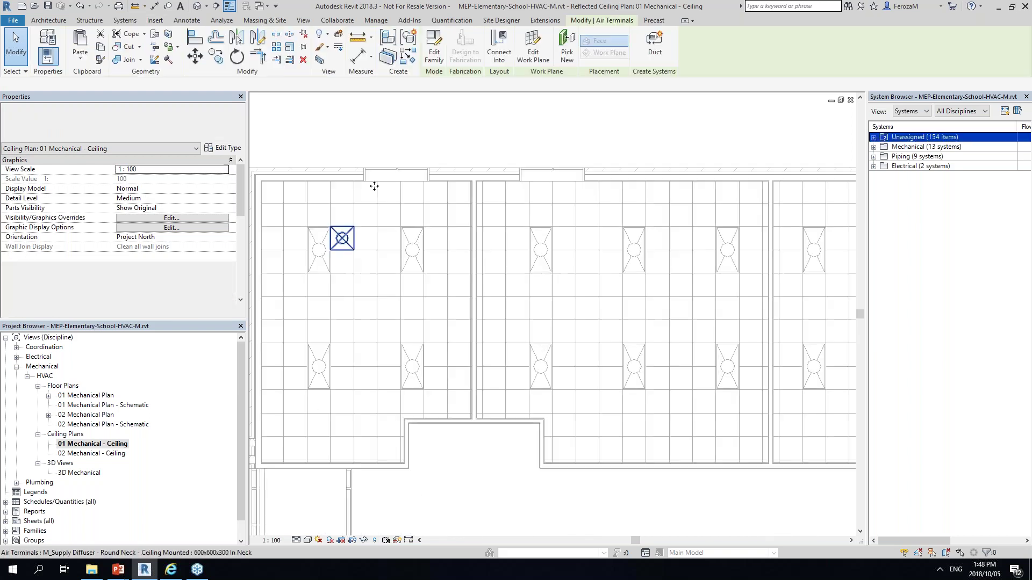
# - Copy the supply diffuser onto the ceiling tile directly below it
pyautogui.click(220, 55)
pyautogui.click(330, 274)
pyautogui.click(330, 393)
pyautogui.scroll(1, 342, 346)
pyautogui.rightClick(378, 310)
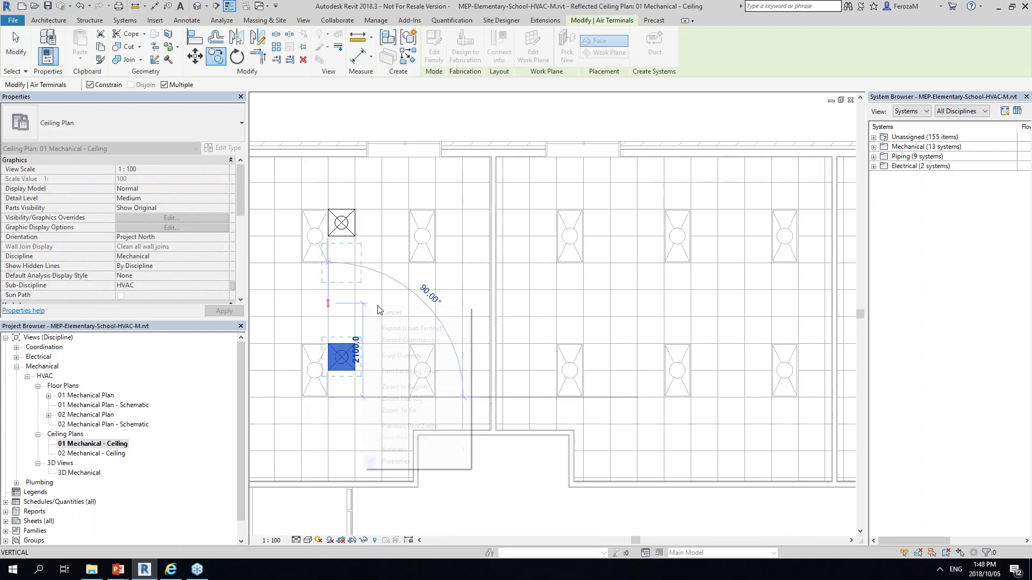
pyautogui.click(391, 313)
# - Select the new diffuser copy to check it, then clear the selection
pyautogui.rightClick(399, 318)
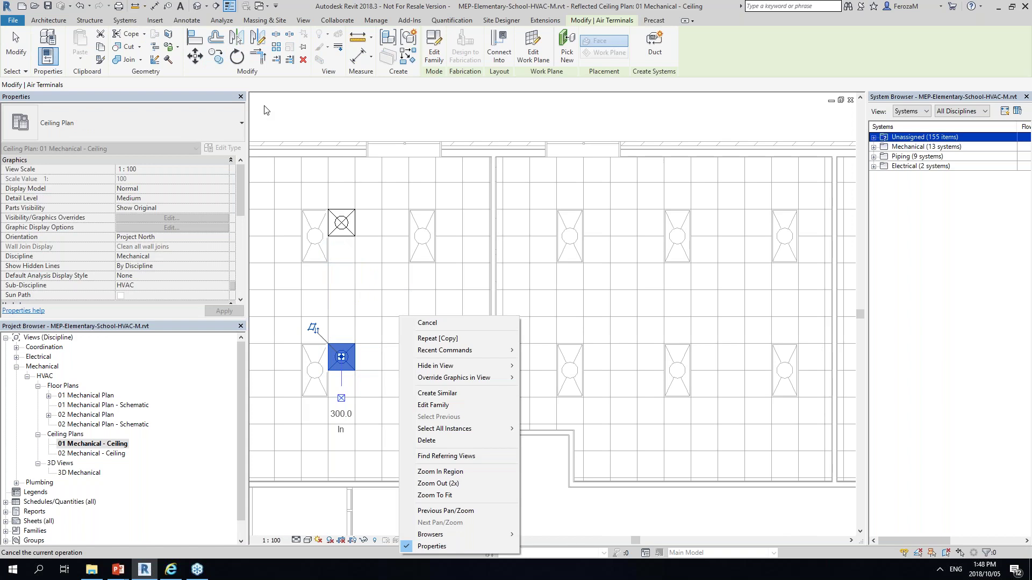
pyautogui.click(446, 511)
pyautogui.scroll(3, 328, 290)
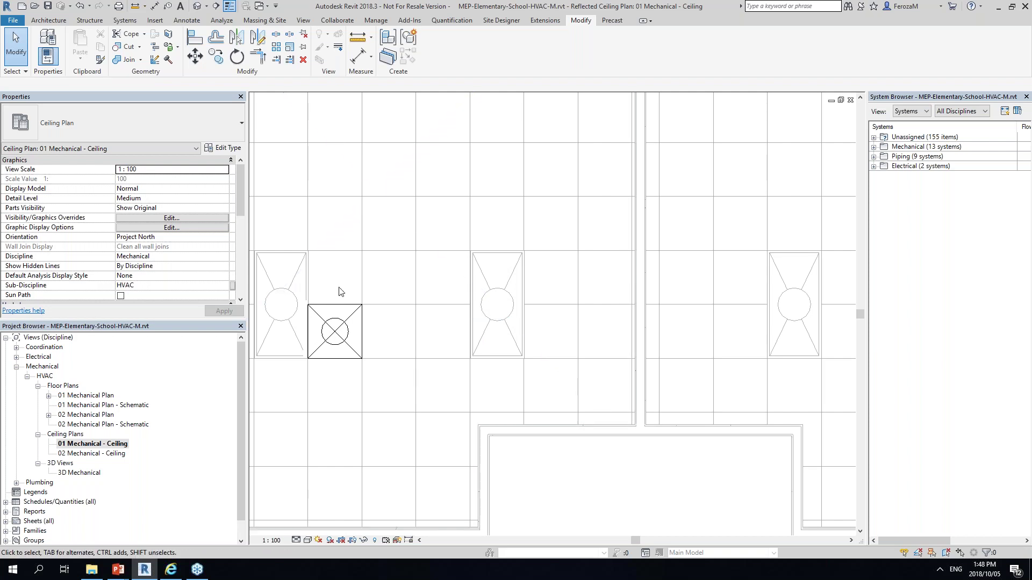
pyautogui.click(354, 313)
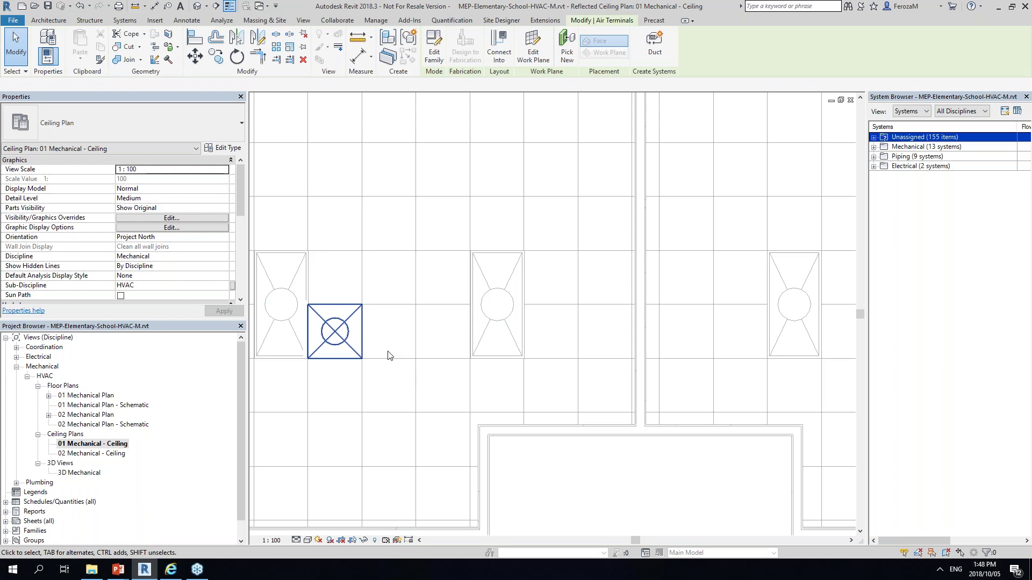
pyautogui.scroll(-2, 419, 318)
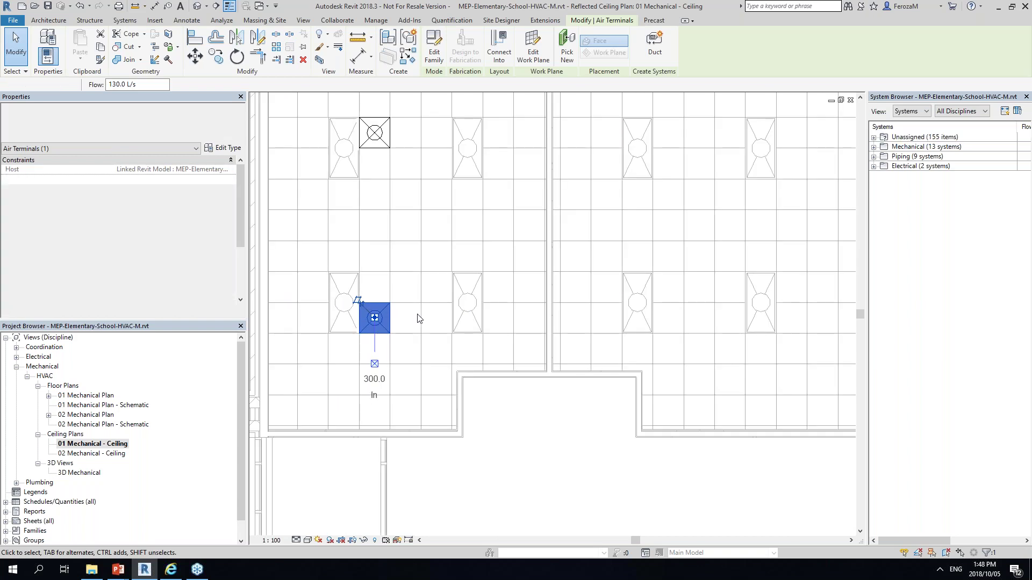
pyautogui.click(419, 319)
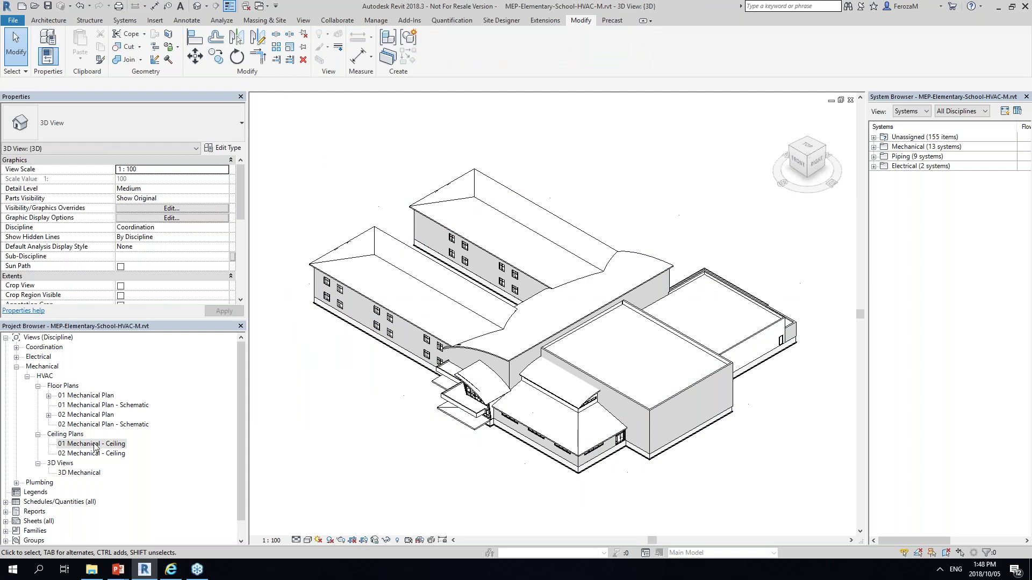
# - Draw a vertical section line through both supply diffusers on the ceiling plan
pyautogui.hotkey('ctrl', 'Tab')
pyautogui.click(216, 6)
pyautogui.click(341, 97)
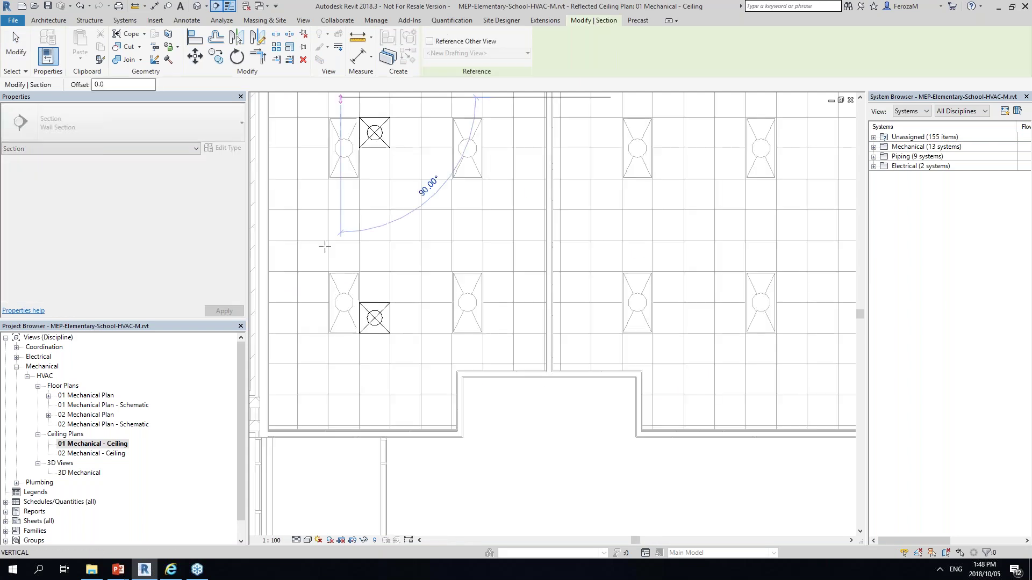
pyautogui.click(341, 414)
pyautogui.scroll(-3, 381, 334)
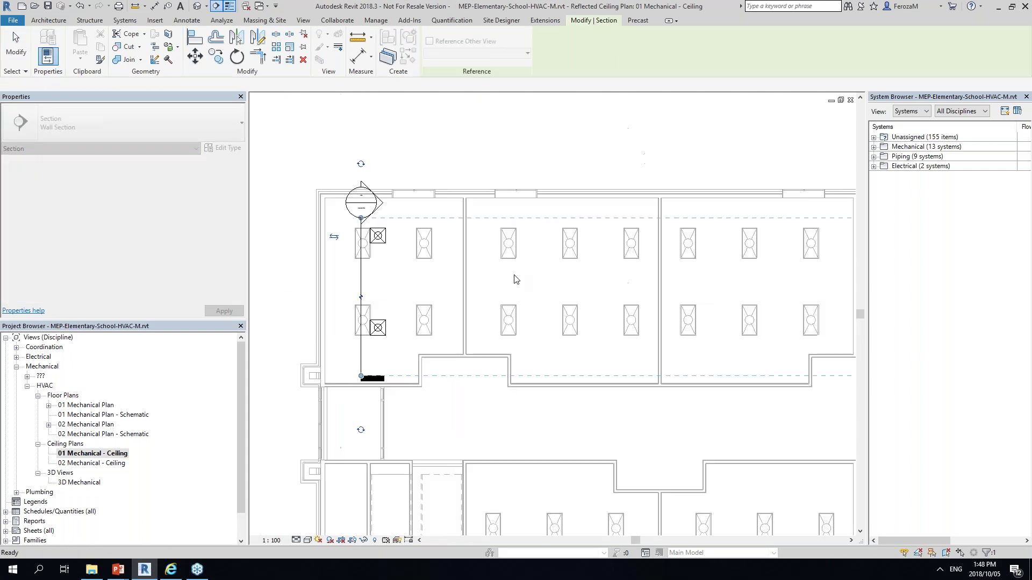
pyautogui.press('Escape')
# - Pull Section 3's far clip in to the diffusers, then view Section 3 and {3D}
pyautogui.scroll(-5, 517, 304)
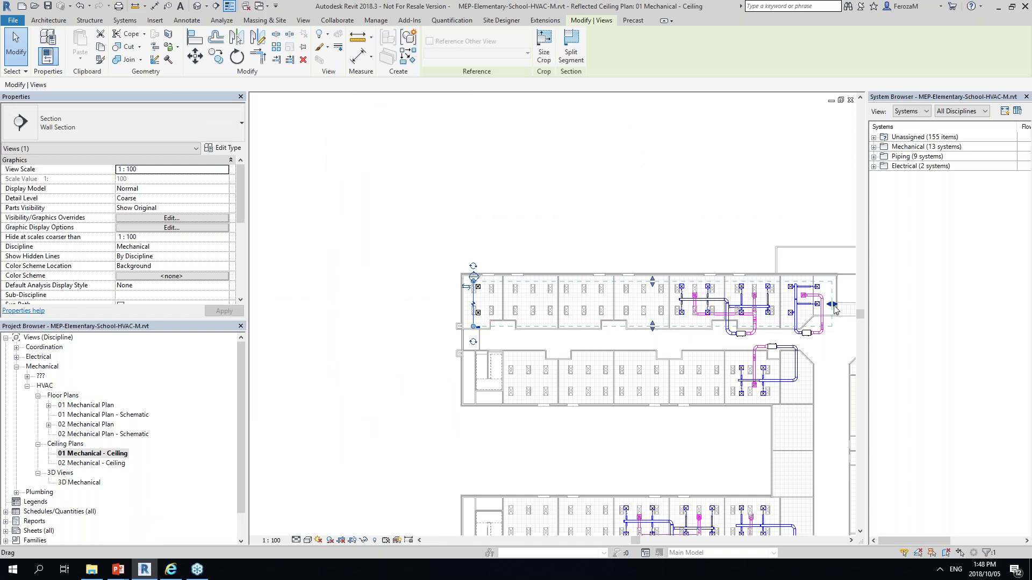
pyautogui.moveTo(834, 309); pyautogui.dragTo(428, 330)
pyautogui.scroll(6, 525, 304)
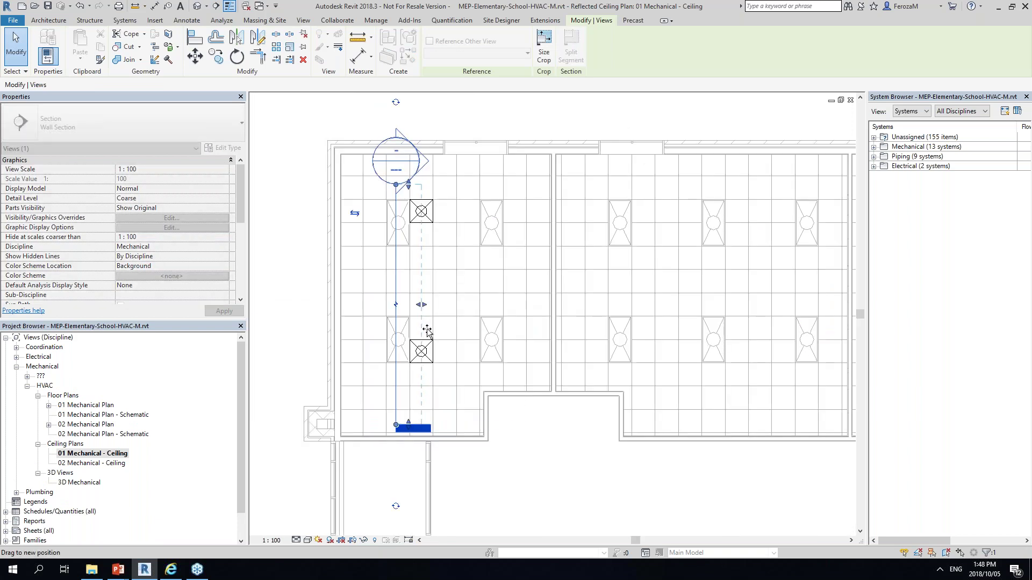
pyautogui.press('Escape')
pyautogui.doubleClick(430, 158)
pyautogui.click(197, 6)
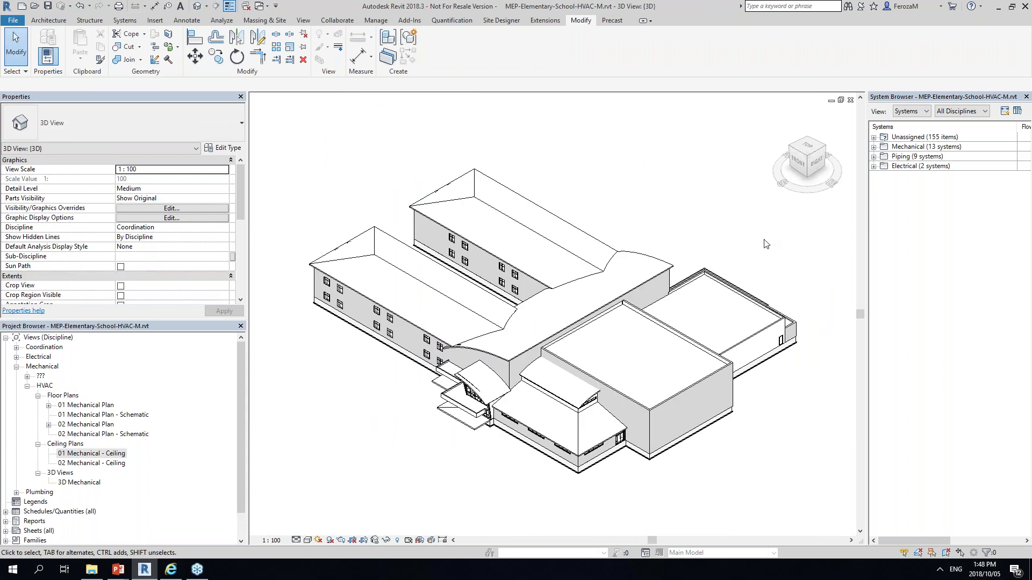
# - Orient the 3D view to Section 3 and set its detail level to Fine
pyautogui.click(848, 185)
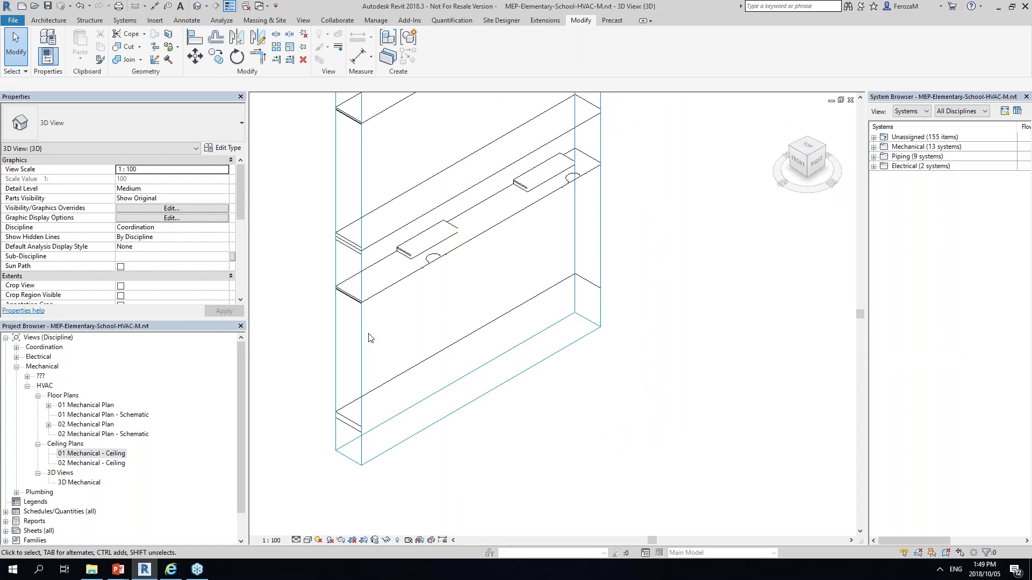
pyautogui.click(468, 375)
pyautogui.scroll(4, 423, 235)
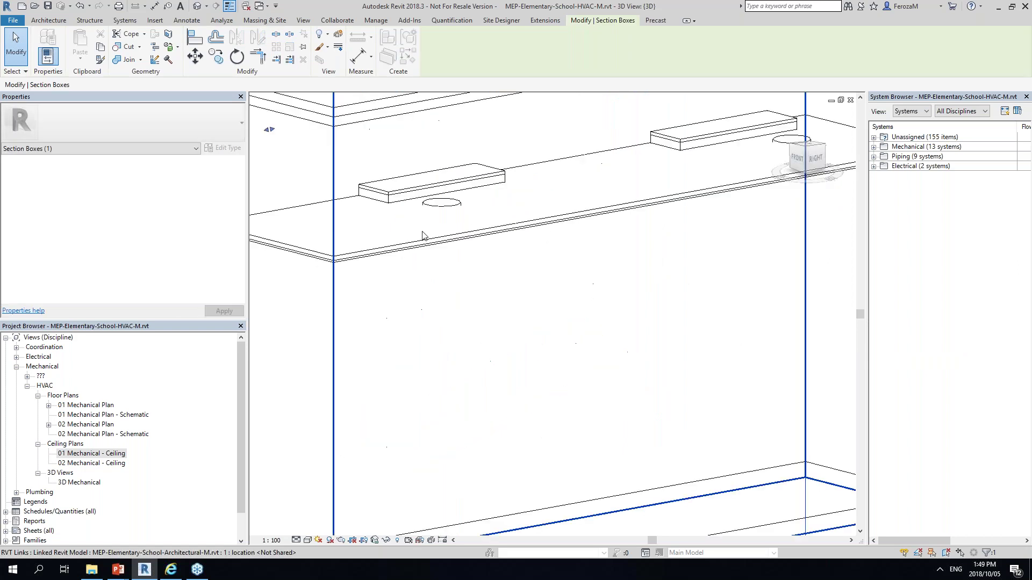
pyautogui.scroll(3, 425, 239)
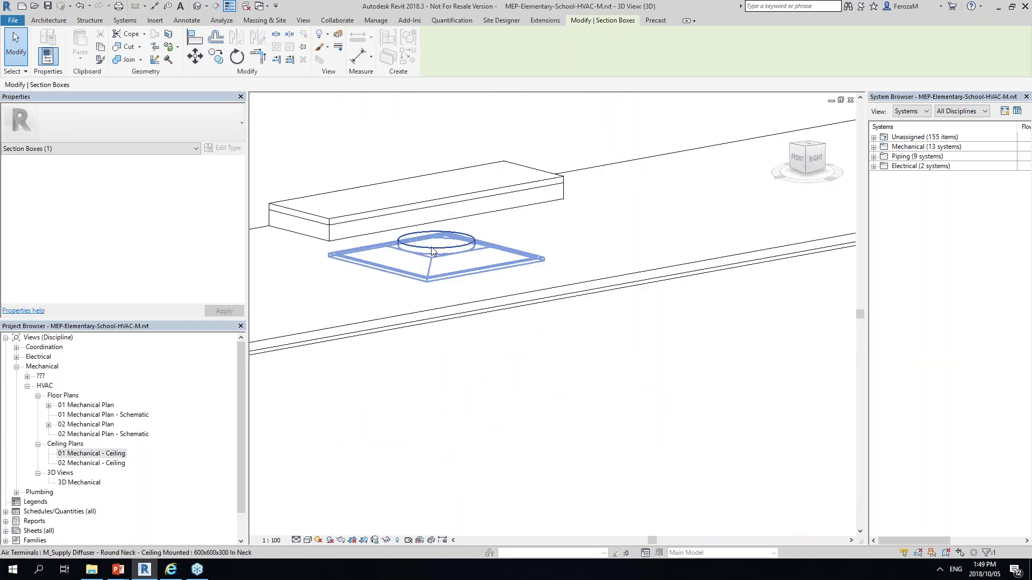
pyautogui.click(308, 540)
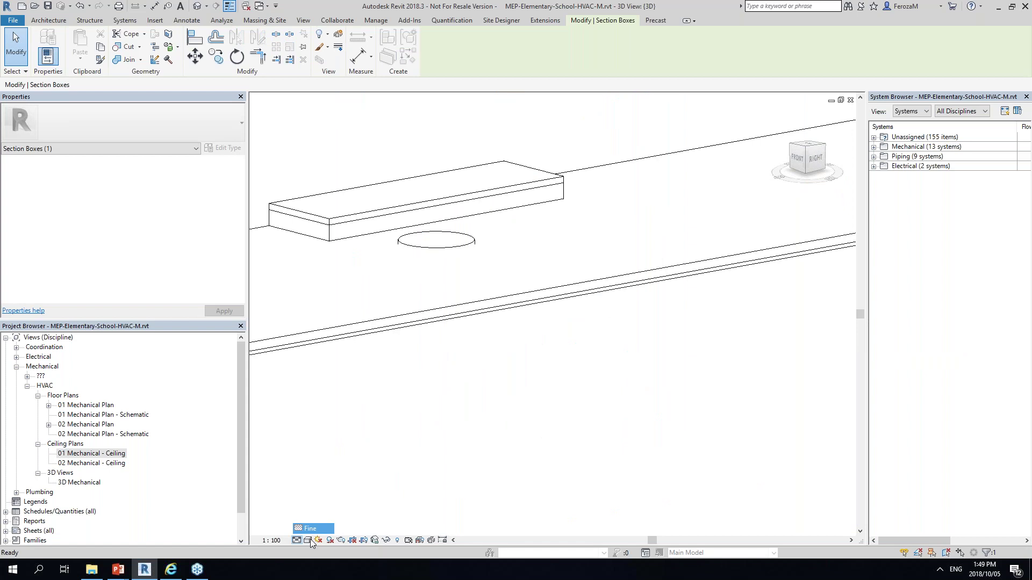
pyautogui.press('Escape')
pyautogui.press('Escape')
# - Orbit over the classroom ceiling and switch the visual style to Wireframe
pyautogui.moveTo(462, 387)
pyautogui.keyDown('shift'); pyautogui.mouseDown(button='middle')
pyautogui.moveTo(525, 325)
pyautogui.moveTo(569, 191)
pyautogui.mouseUp(button='middle'); pyautogui.keyUp('shift')
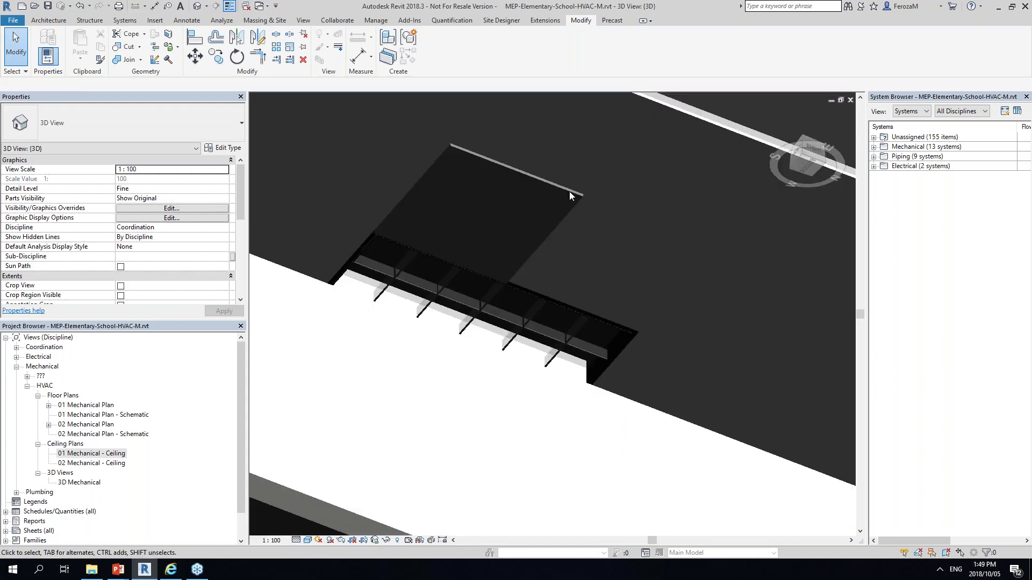
pyautogui.click(307, 540)
pyautogui.click(320, 486)
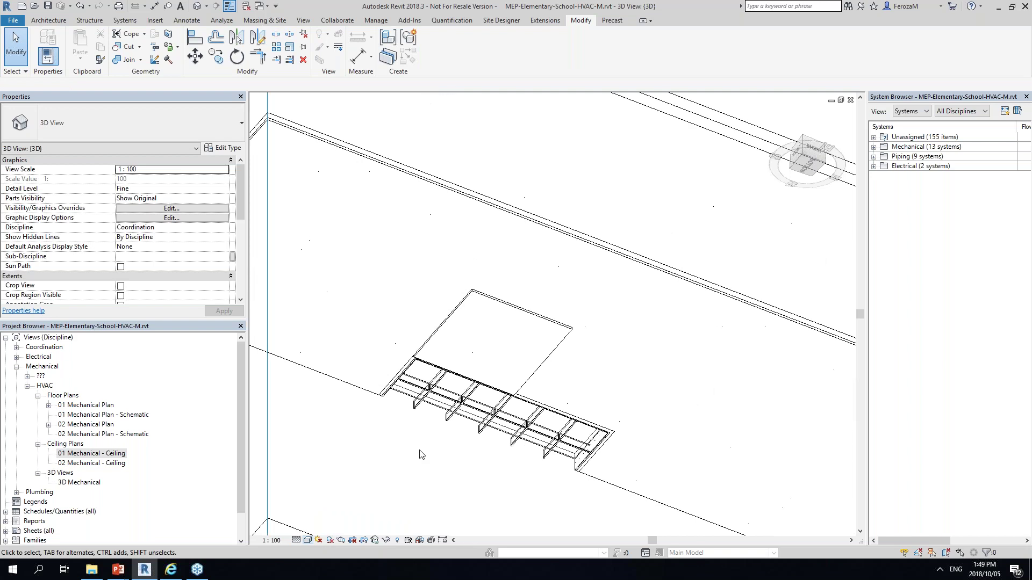
pyautogui.keyDown('shift'); pyautogui.moveTo(420, 455); pyautogui.dragTo(649, 452, button='middle'); pyautogui.keyUp('shift')
pyautogui.scroll(-3, 649, 452)
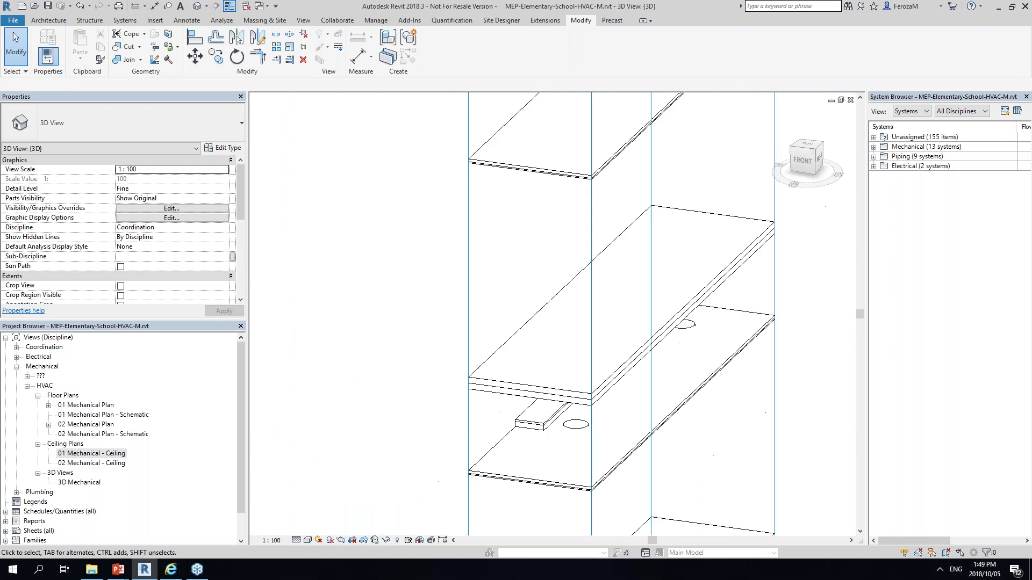
pyautogui.keyDown('shift'); pyautogui.moveTo(679, 345); pyautogui.dragTo(645, 339, button='middle'); pyautogui.keyUp('shift')
pyautogui.scroll(3, 574, 485)
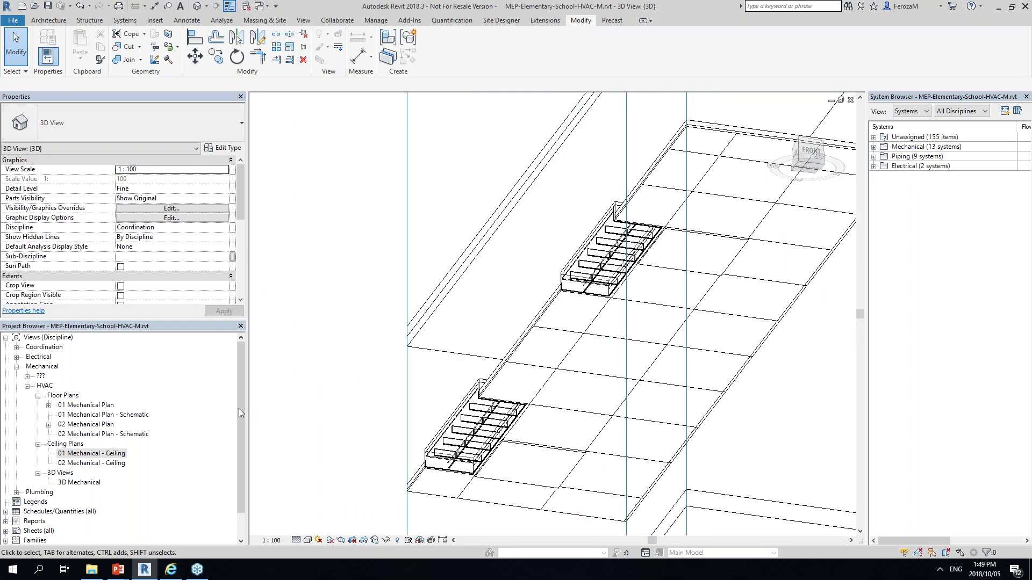
pyautogui.scroll(2, 519, 487)
pyautogui.click(308, 541)
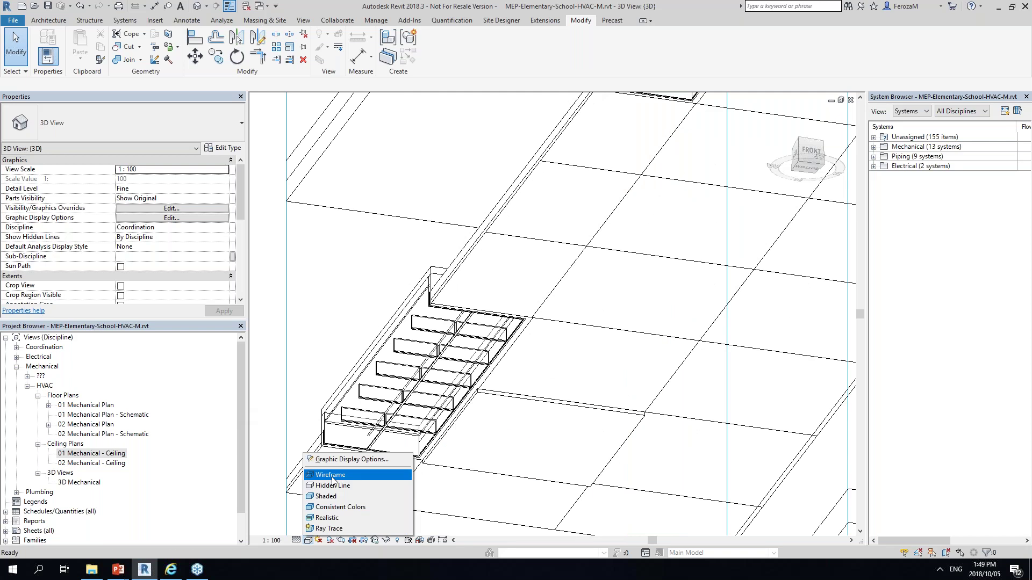
pyautogui.click(333, 476)
pyautogui.click(92, 406)
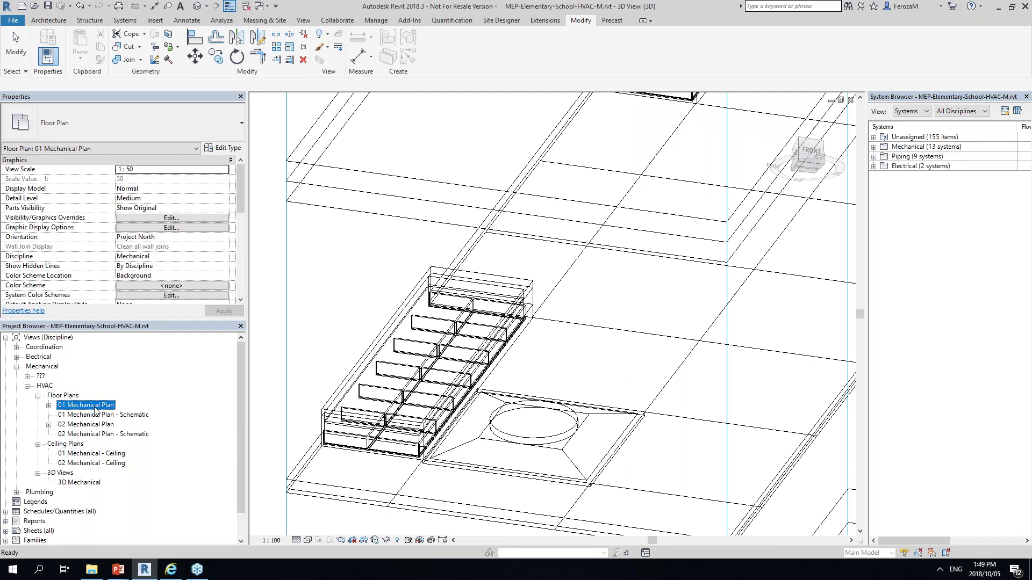
# - Open the 01 Mechanical ceiling plan and draw Section 4 across the row of diffusers
pyautogui.doubleClick(91, 405)
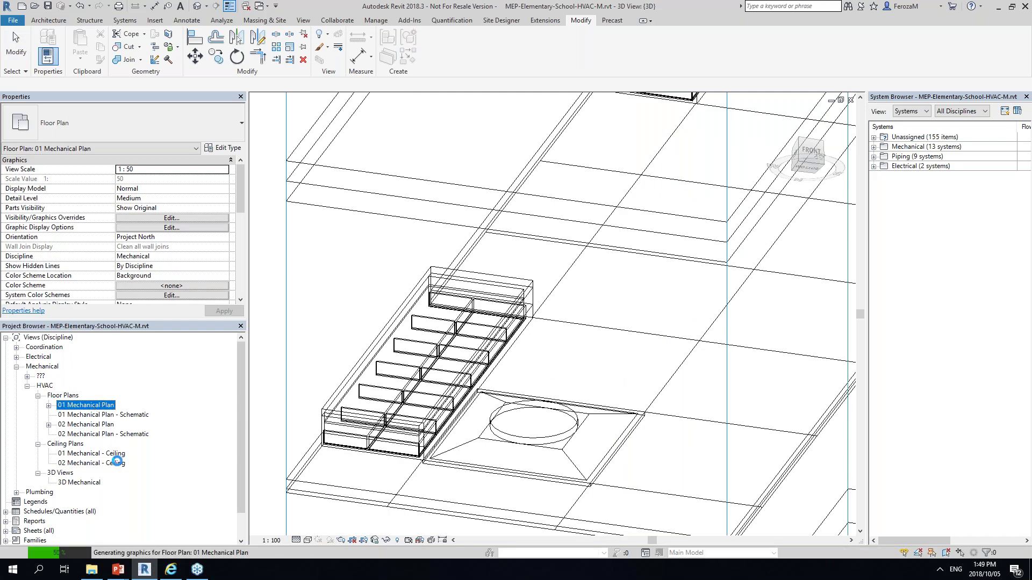
pyautogui.doubleClick(105, 454)
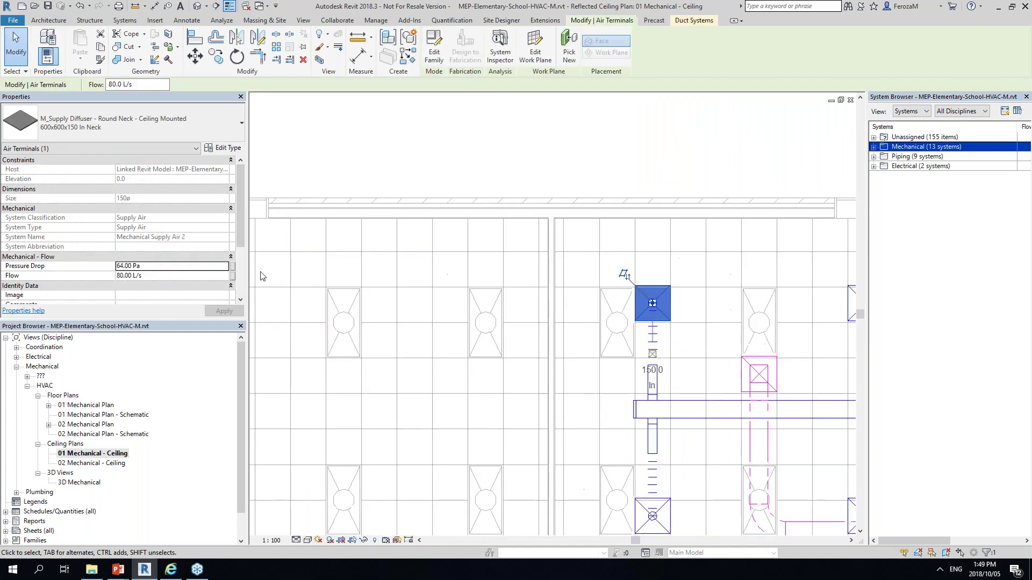
pyautogui.click(626, 256)
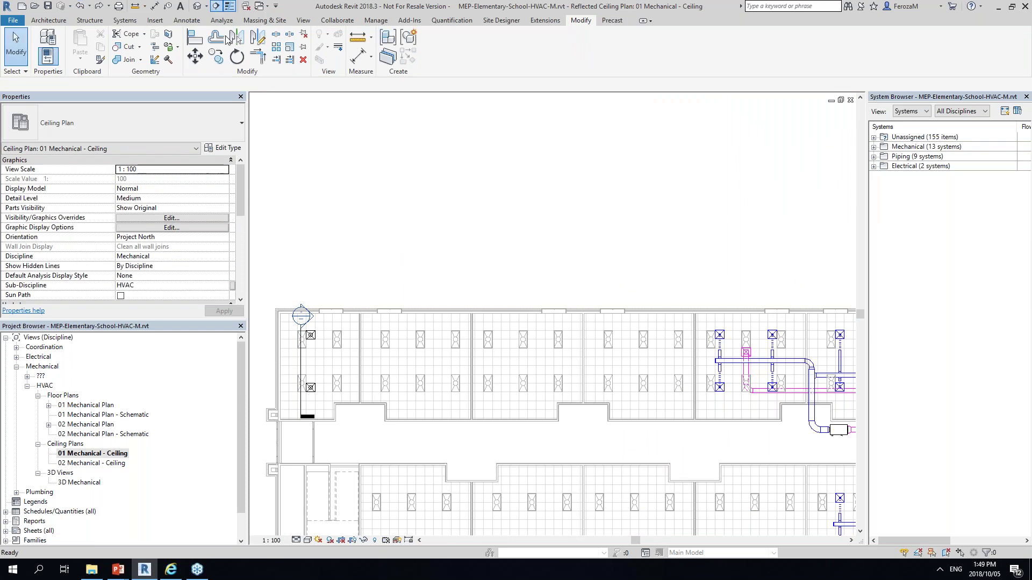
pyautogui.click(289, 339)
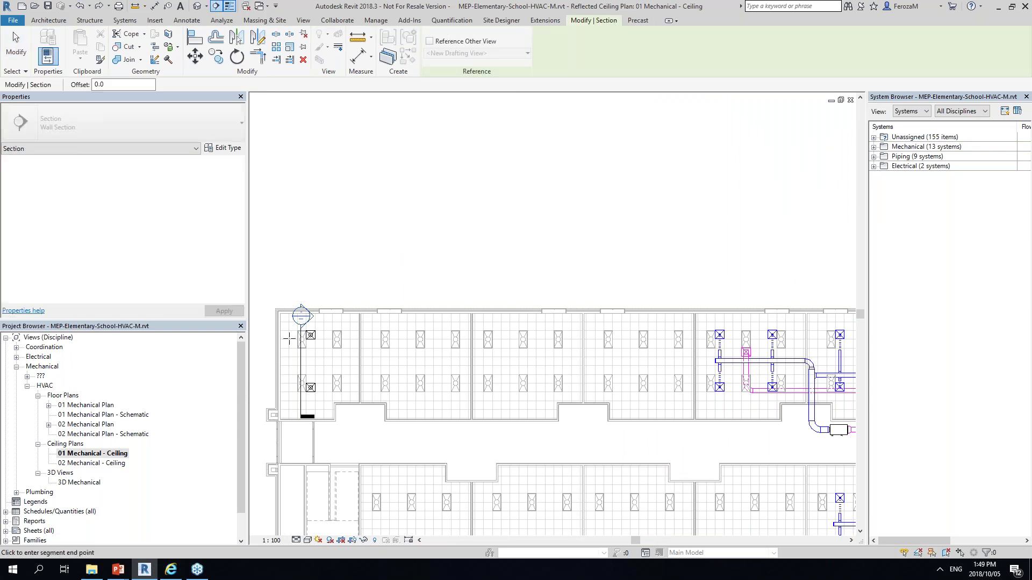
pyautogui.click(781, 334)
pyautogui.rightClick(718, 206)
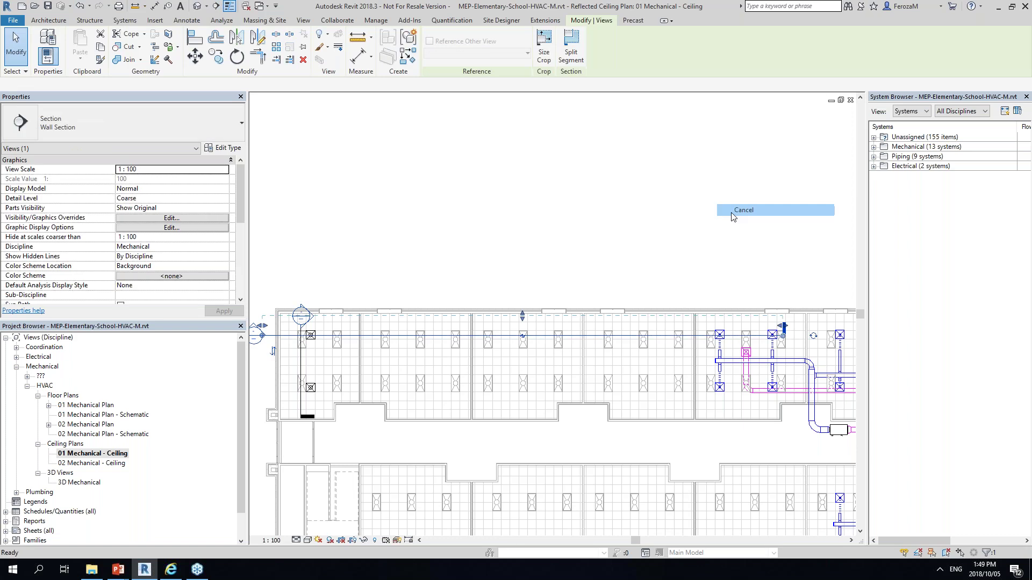
pyautogui.click(732, 214)
pyautogui.moveTo(304, 316); pyautogui.dragTo(338, 323, button='middle')
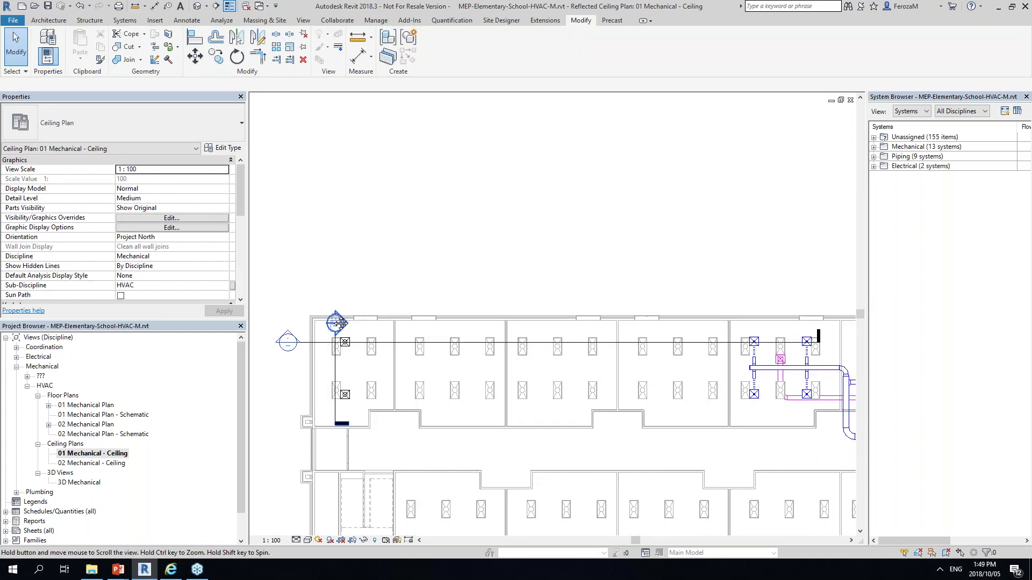
# - Open Section 4 and show it at Fine detail
pyautogui.doubleClick(338, 323)
pyautogui.scroll(1, 606, 336)
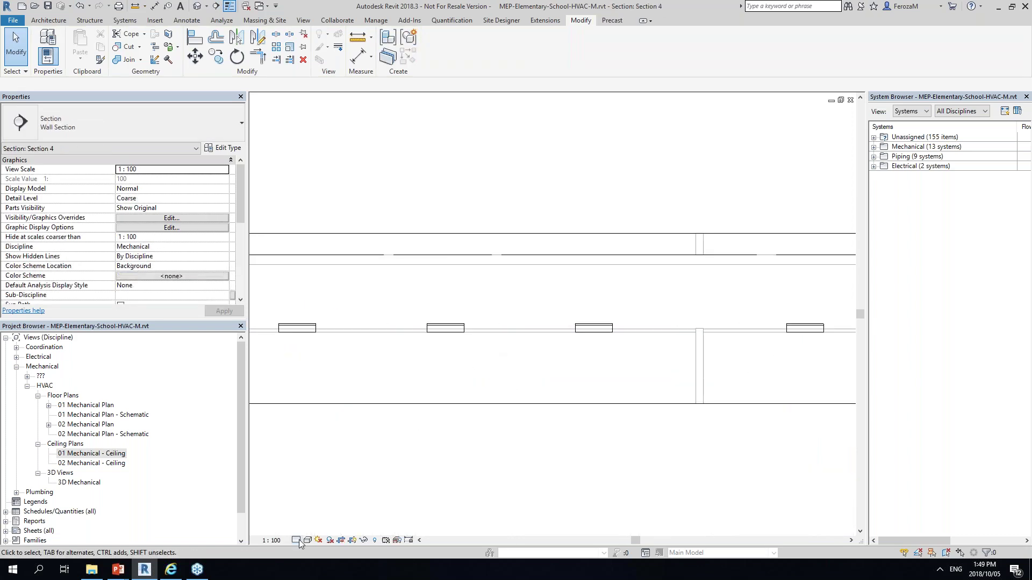
pyautogui.click(299, 539)
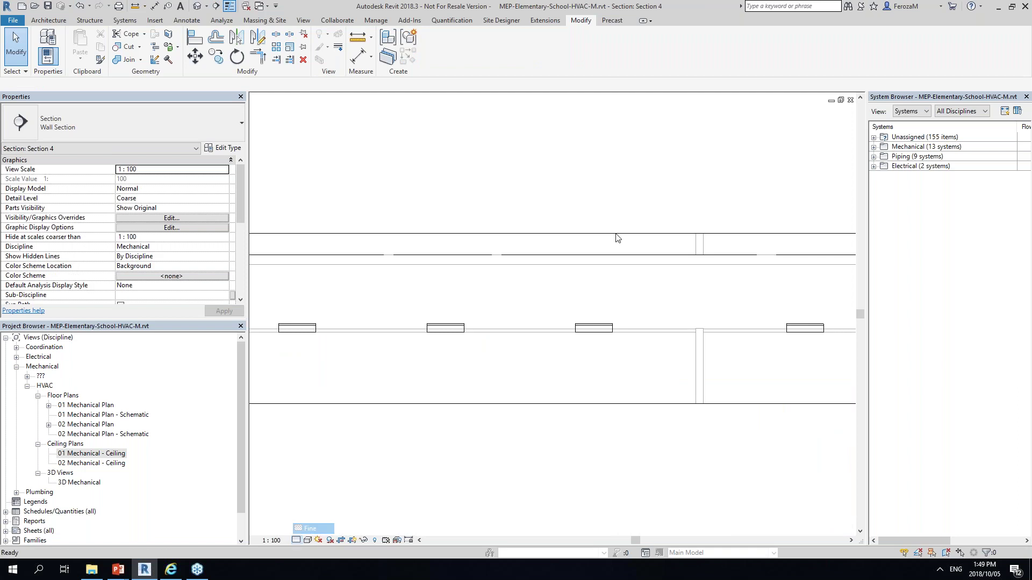
pyautogui.click(312, 528)
# - Open the default {3D} view and bring up the ViewCube options
pyautogui.click(197, 7)
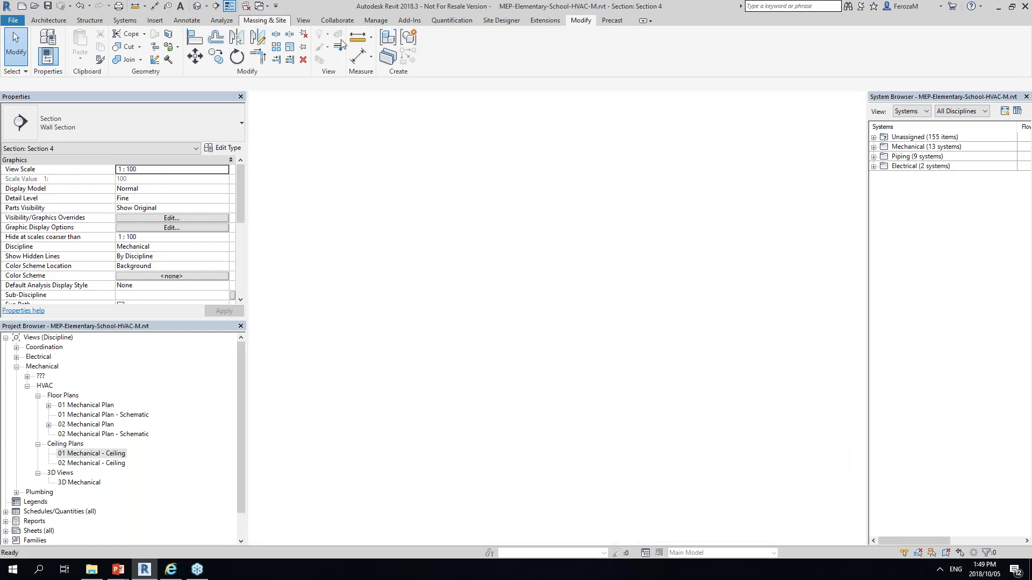
pyautogui.click(847, 185)
pyautogui.moveTo(888, 301)
pyautogui.moveTo(819, 330)
pyautogui.click(904, 353)
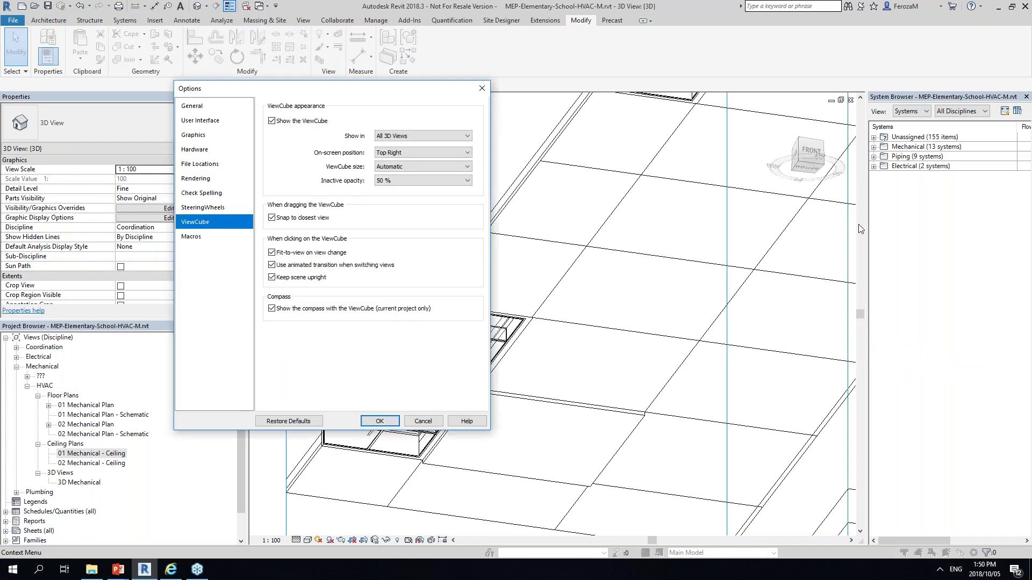
# - Close Options and orient the 3D view to Section 4 at an isometric angle
pyautogui.press('Return')
pyautogui.click(846, 185)
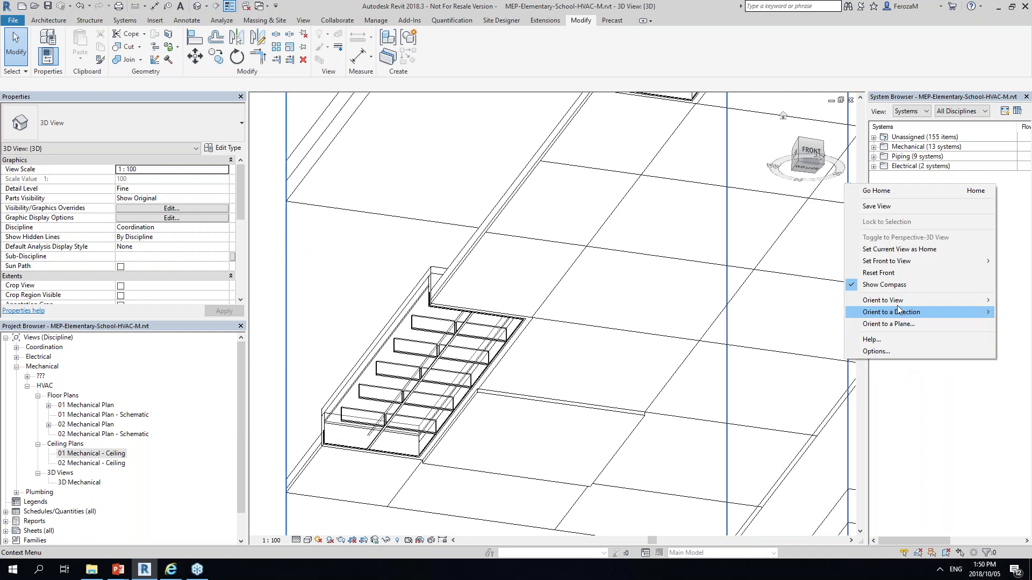
pyautogui.moveTo(887, 300)
pyautogui.moveTo(828, 320)
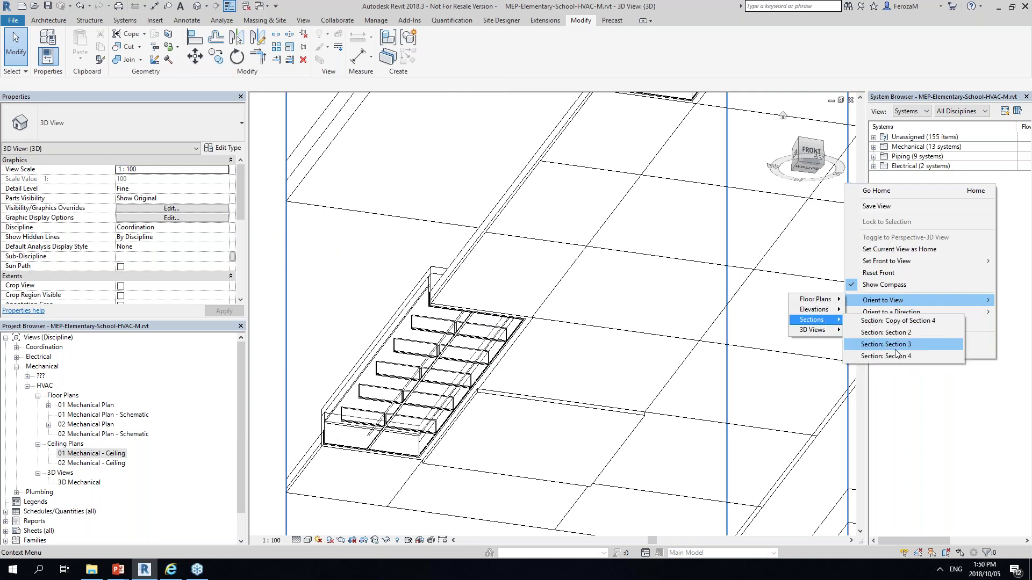
pyautogui.click(892, 356)
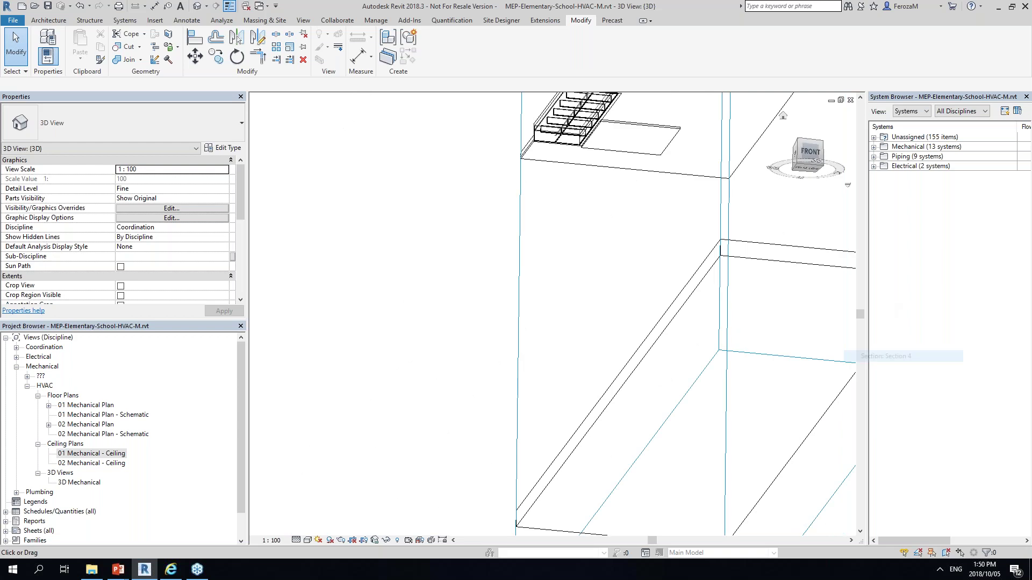
pyautogui.click(784, 117)
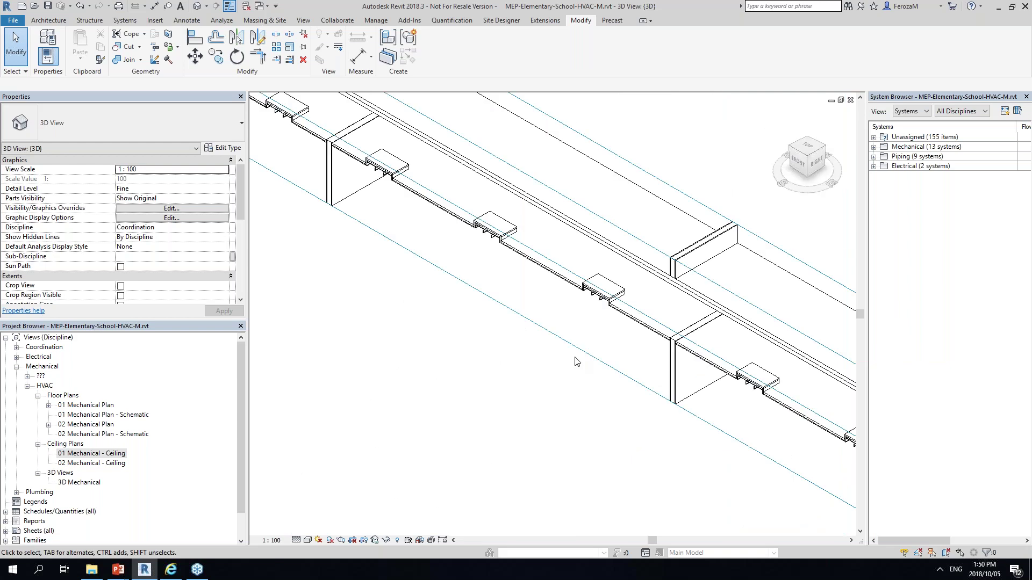
# - Orbit and zoom around the Section 4 box to inspect the ceiling diffusers
pyautogui.keyDown('shift'); pyautogui.moveTo(575, 361); pyautogui.dragTo(585, 331, button='middle'); pyautogui.keyUp('shift')
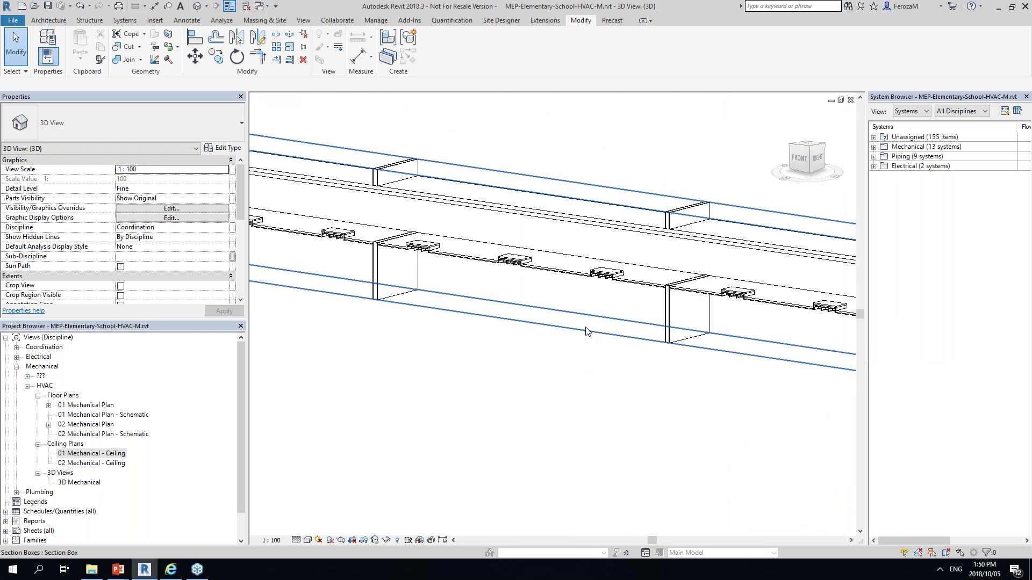
pyautogui.click(585, 331)
pyautogui.scroll(-4, 586, 332)
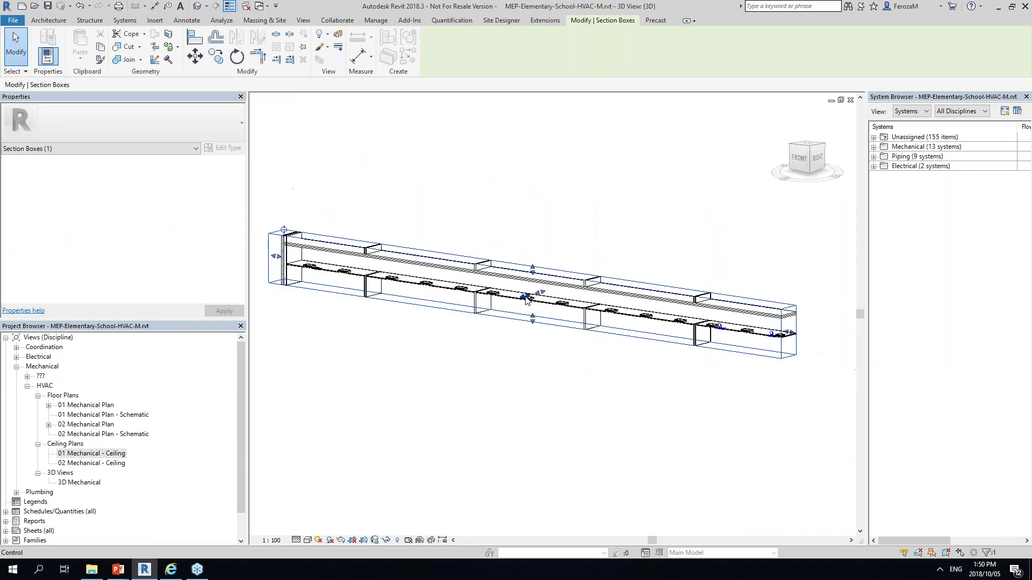
pyautogui.press('Escape')
pyautogui.scroll(4, 718, 324)
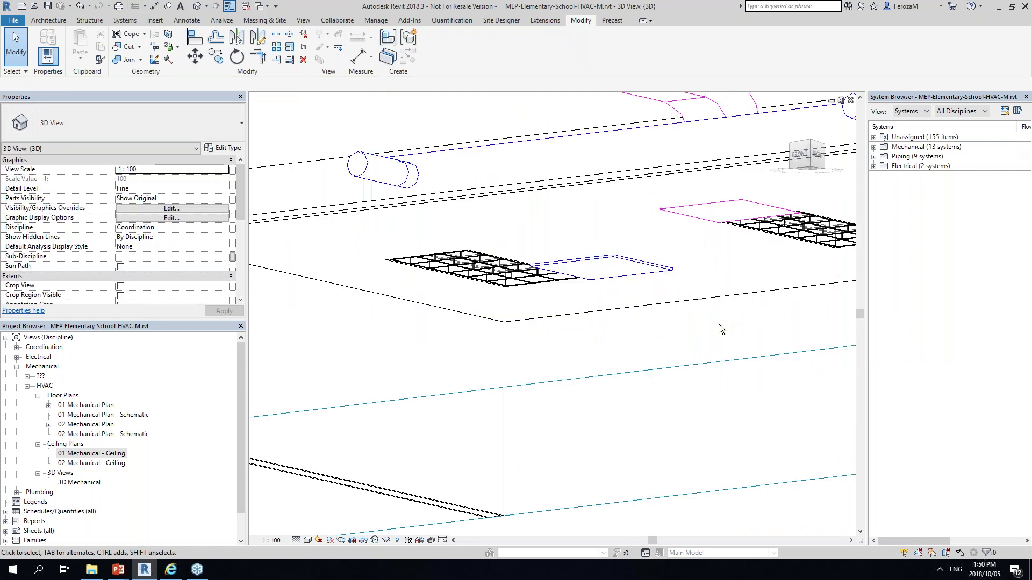
pyautogui.scroll(2, 711, 324)
pyautogui.scroll(-5, 708, 323)
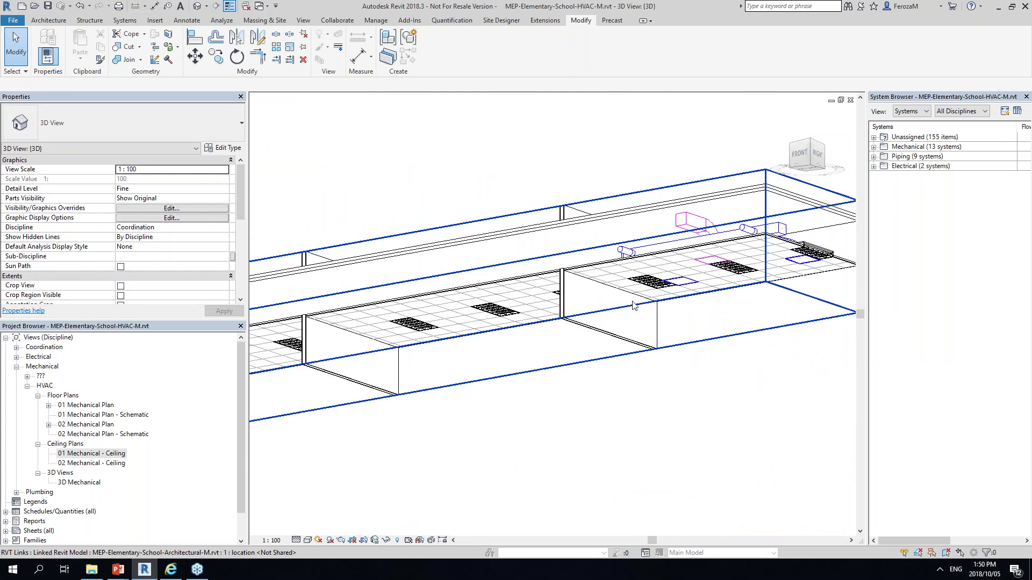
pyautogui.scroll(5, 673, 311)
pyautogui.scroll(-5, 671, 310)
pyautogui.keyDown('shift'); pyautogui.moveTo(468, 365); pyautogui.dragTo(518, 436, button='middle'); pyautogui.keyUp('shift')
pyautogui.scroll(5, 365, 405)
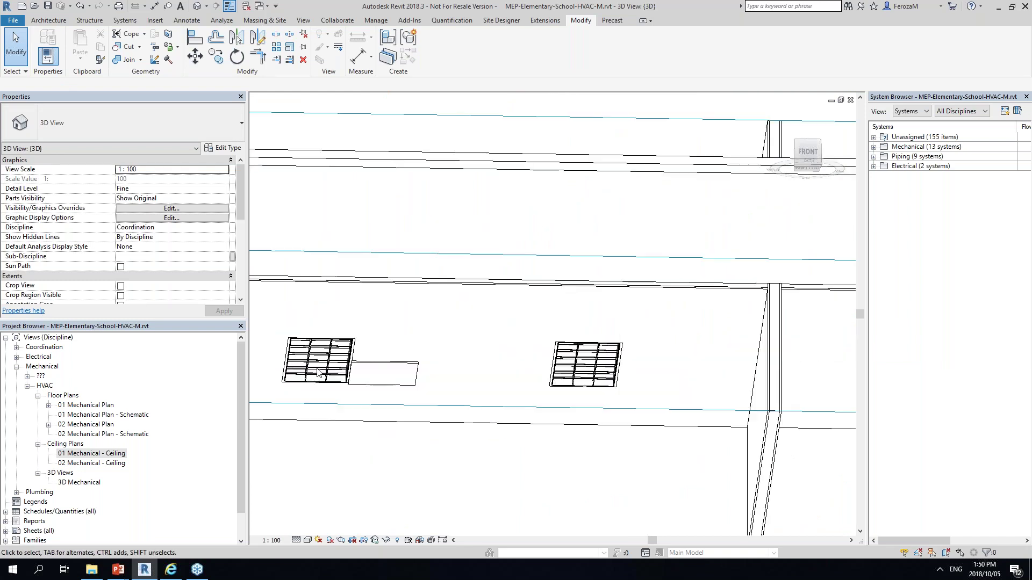
pyautogui.scroll(-2, 347, 392)
pyautogui.keyDown('shift'); pyautogui.moveTo(347, 392); pyautogui.dragTo(401, 319, button='middle'); pyautogui.keyUp('shift')
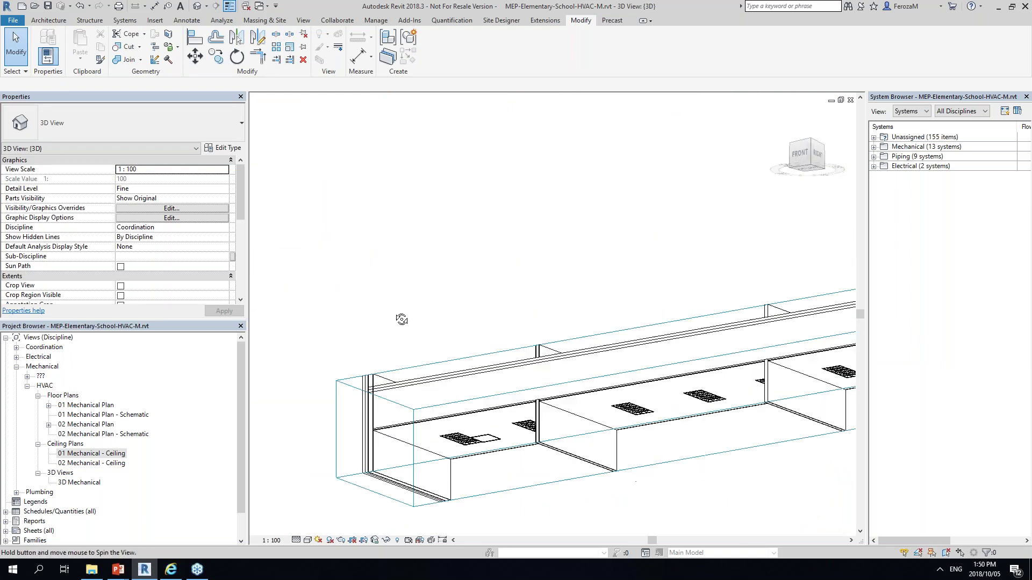
pyautogui.press('z')
pyautogui.press('f')
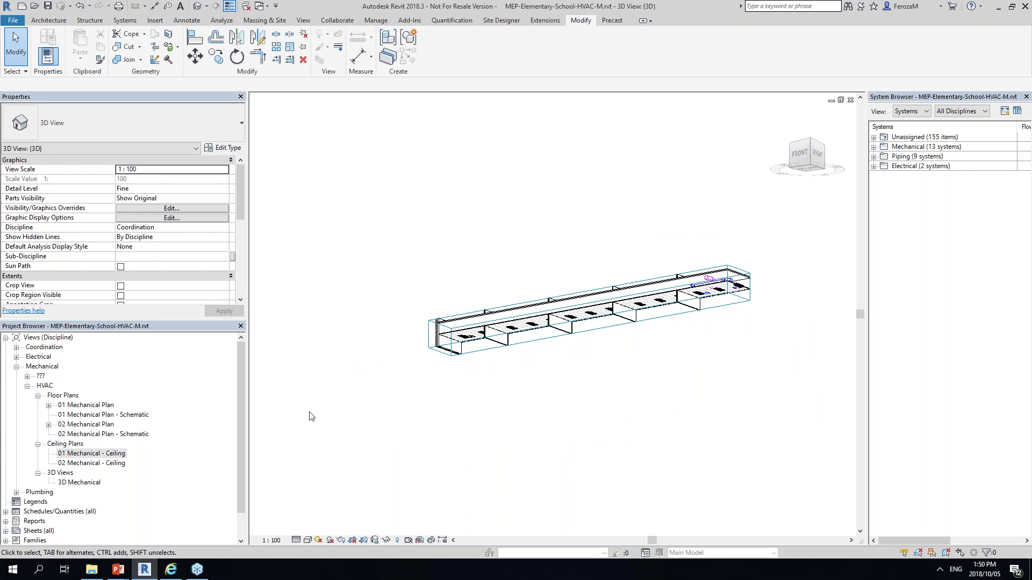
pyautogui.scroll(2, 486, 383)
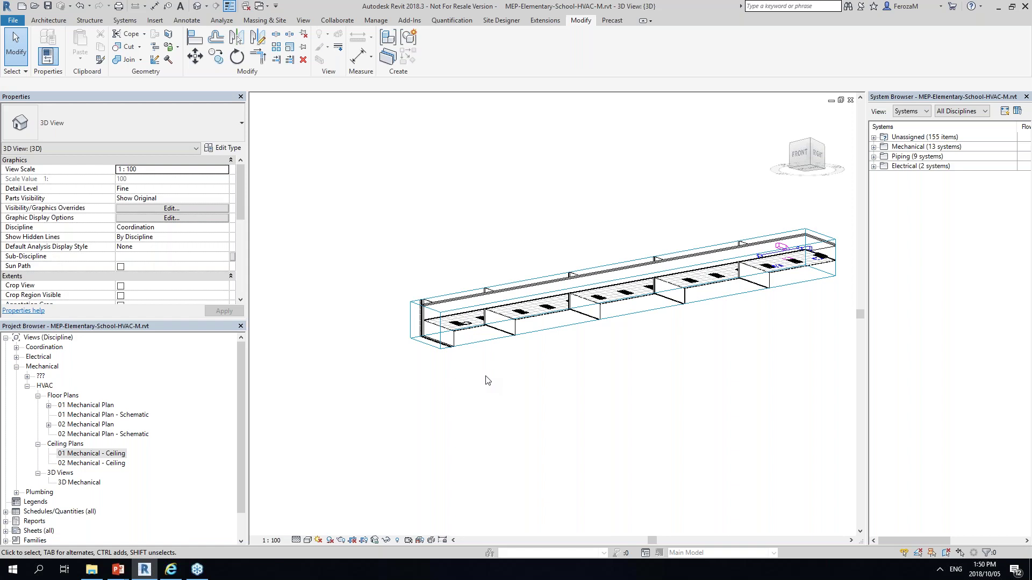
pyautogui.click(92, 405)
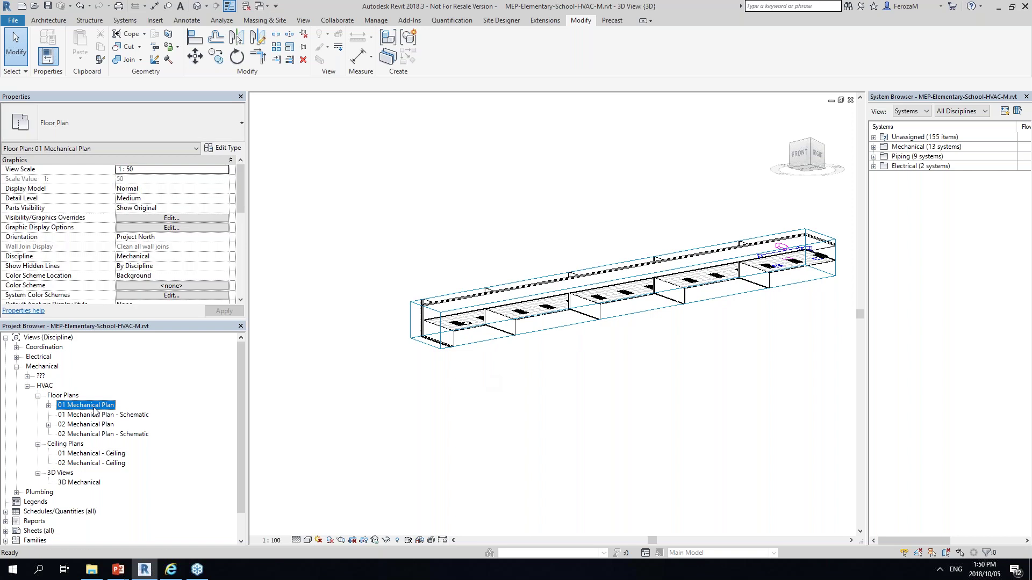
# - In 01 Mechanical Plan, select the indoor AHU to inspect its 200 x 250 outlet and 450 x 300 inlet
pyautogui.doubleClick(91, 407)
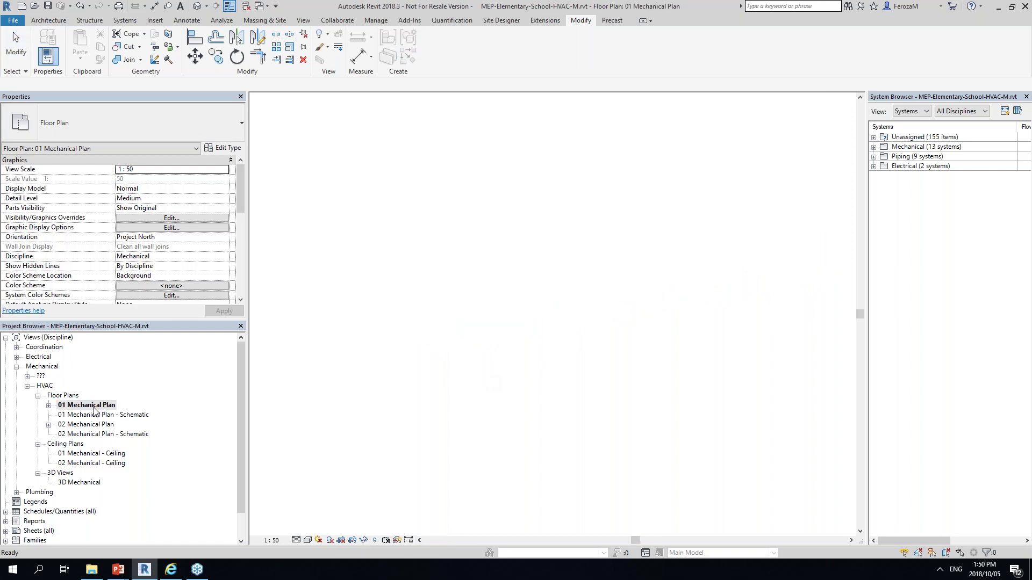
pyautogui.scroll(3, 435, 242)
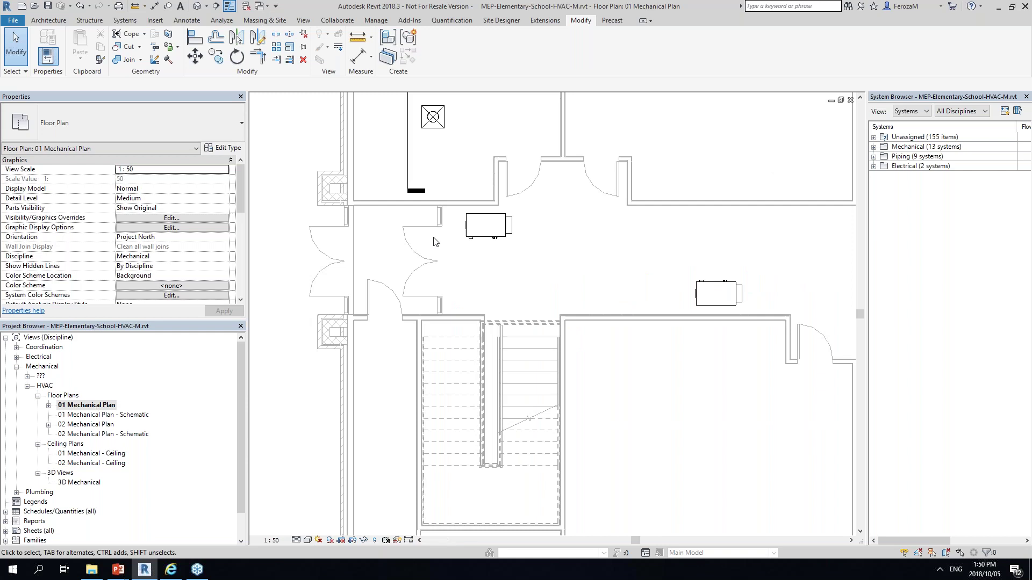
pyautogui.click(487, 226)
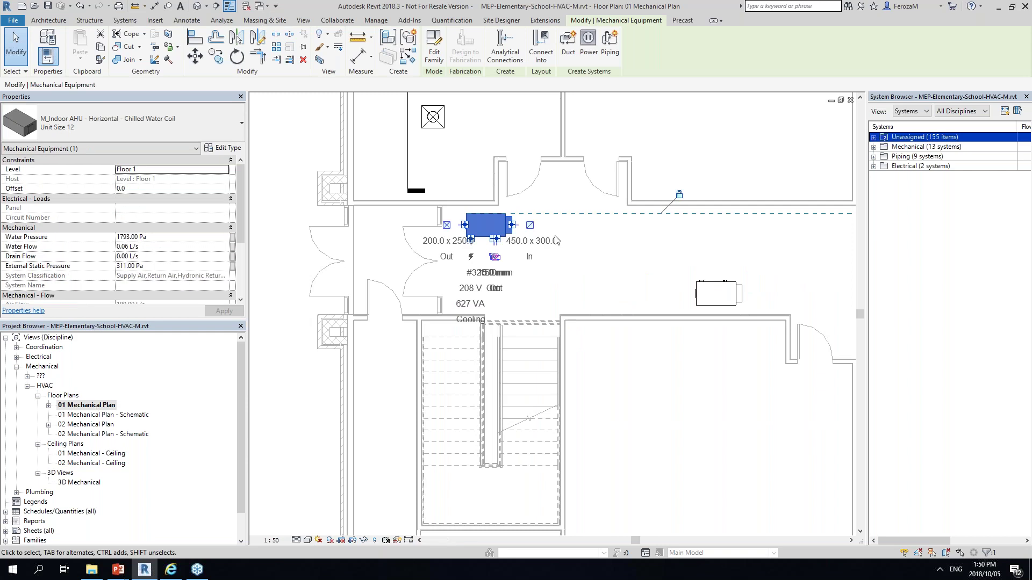
pyautogui.click(571, 273)
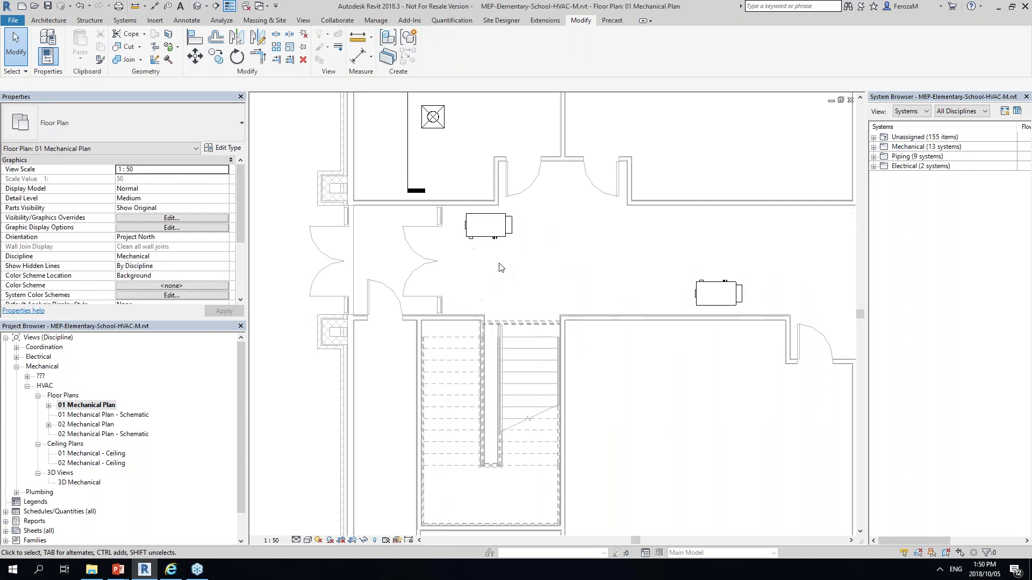
pyautogui.click(489, 229)
pyautogui.scroll(2, 511, 252)
pyautogui.scroll(3, 587, 305)
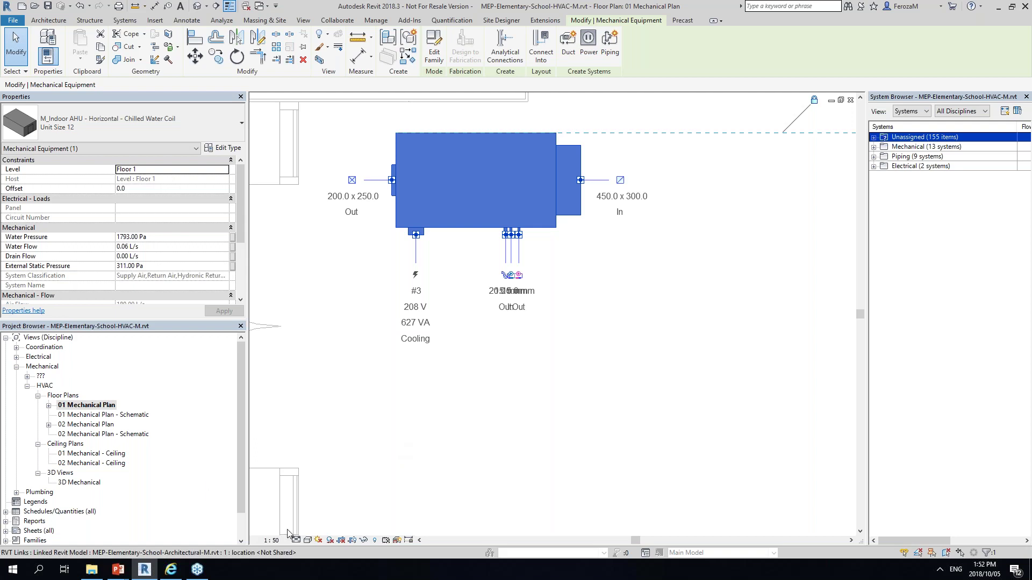
pyautogui.click(595, 361)
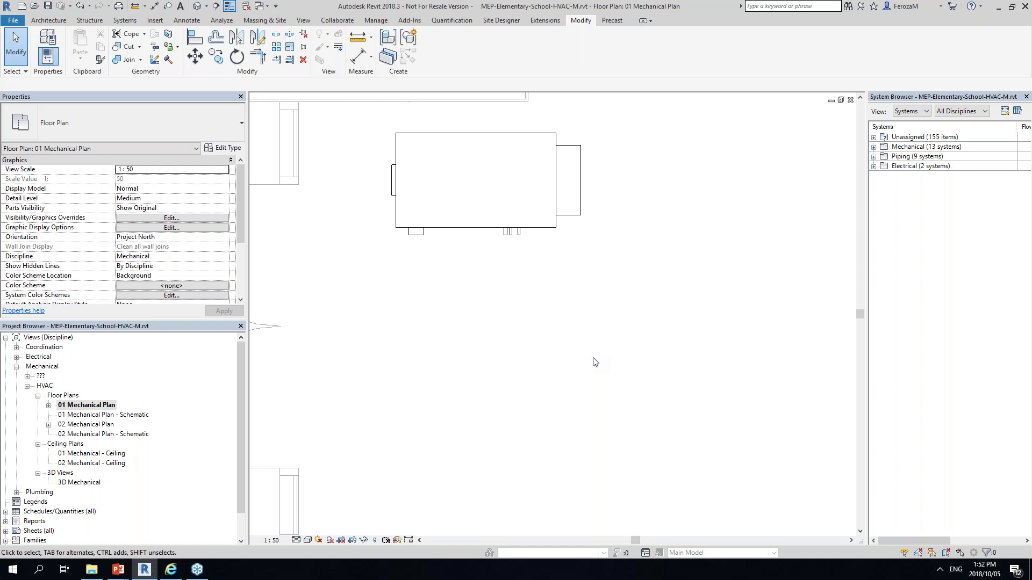
pyautogui.scroll(-5, 465, 378)
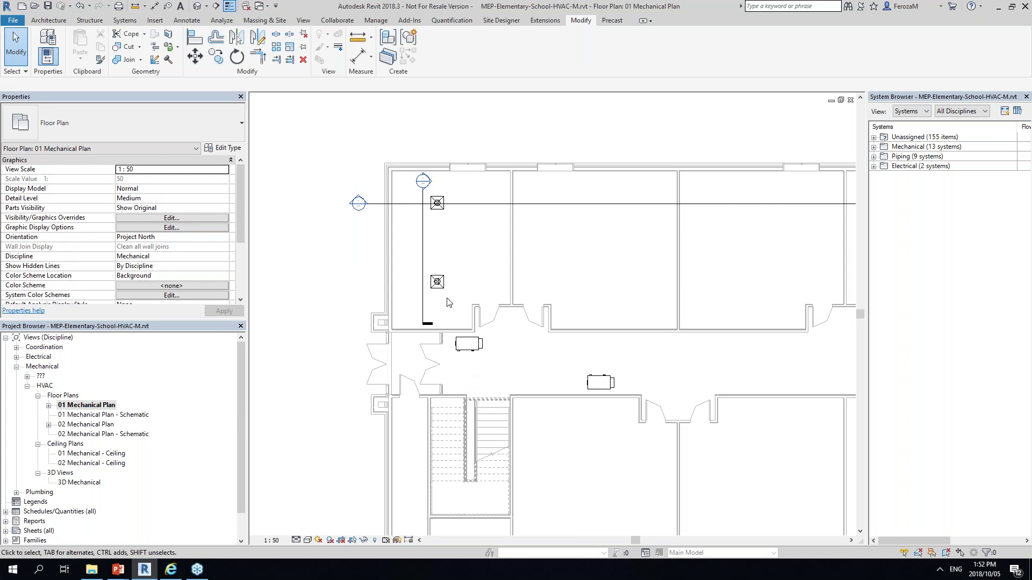
# - Start the Duct tool from the Systems tab and cancel the save reminder
pyautogui.scroll(3, 544, 194)
pyautogui.click(125, 20)
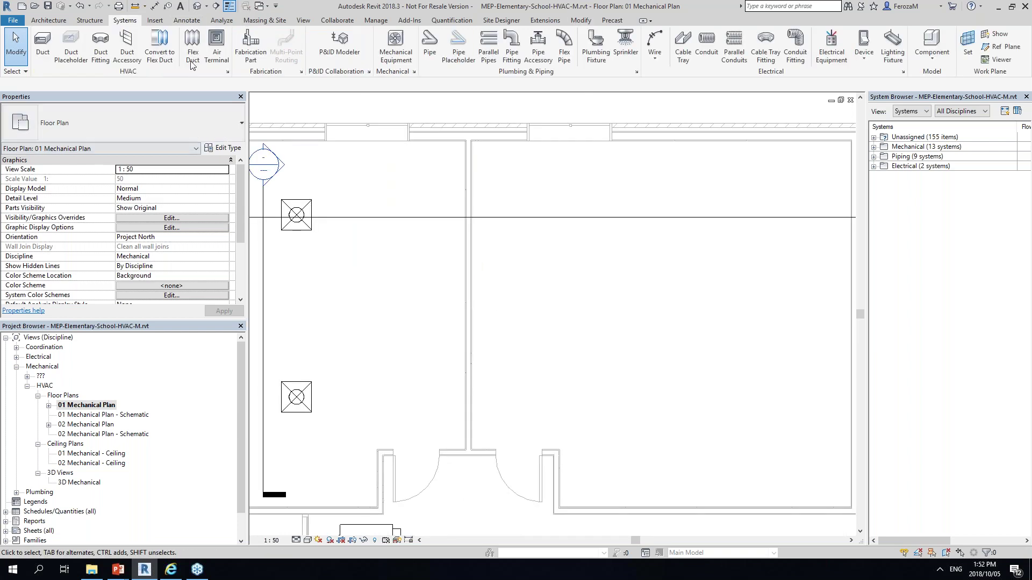
pyautogui.click(42, 51)
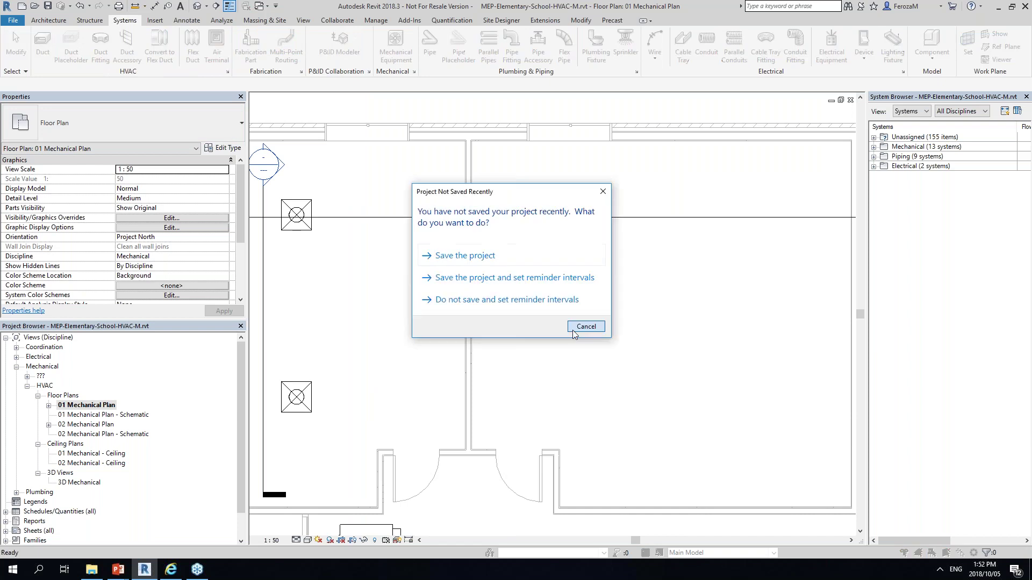
pyautogui.click(573, 328)
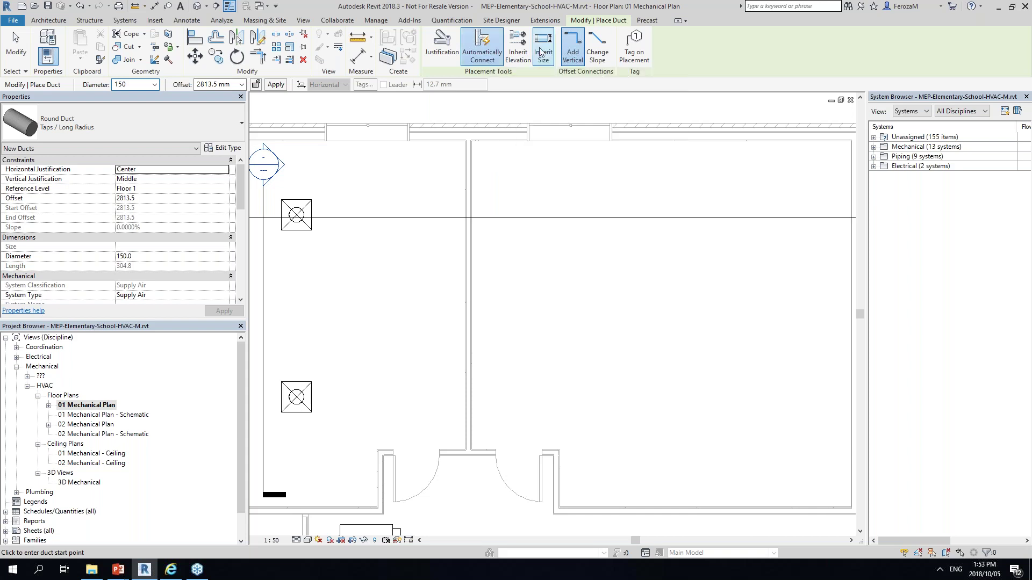
# - Check duct justification and keep it at Center and Middle without changes
pyautogui.click(442, 48)
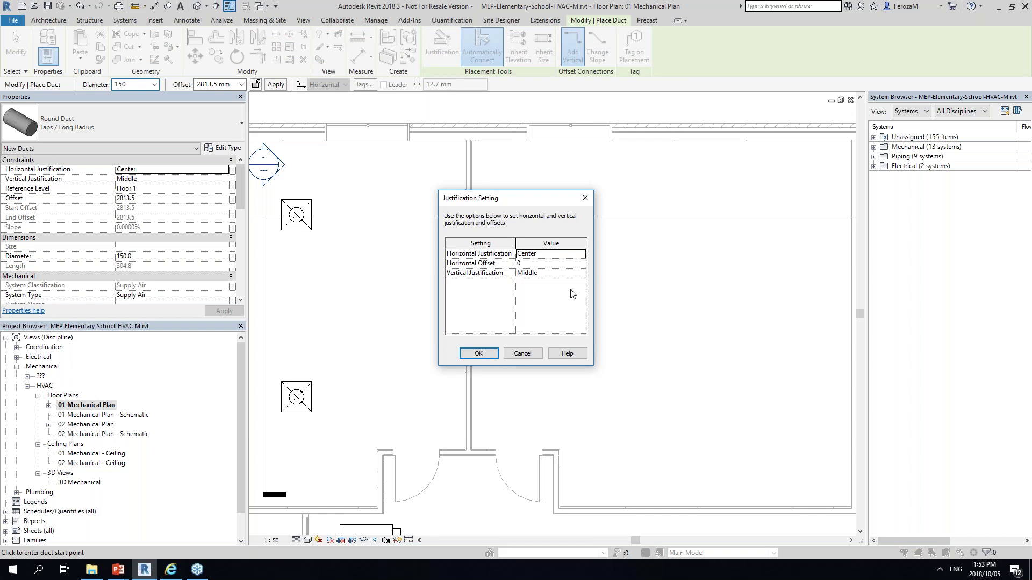
pyautogui.click(520, 353)
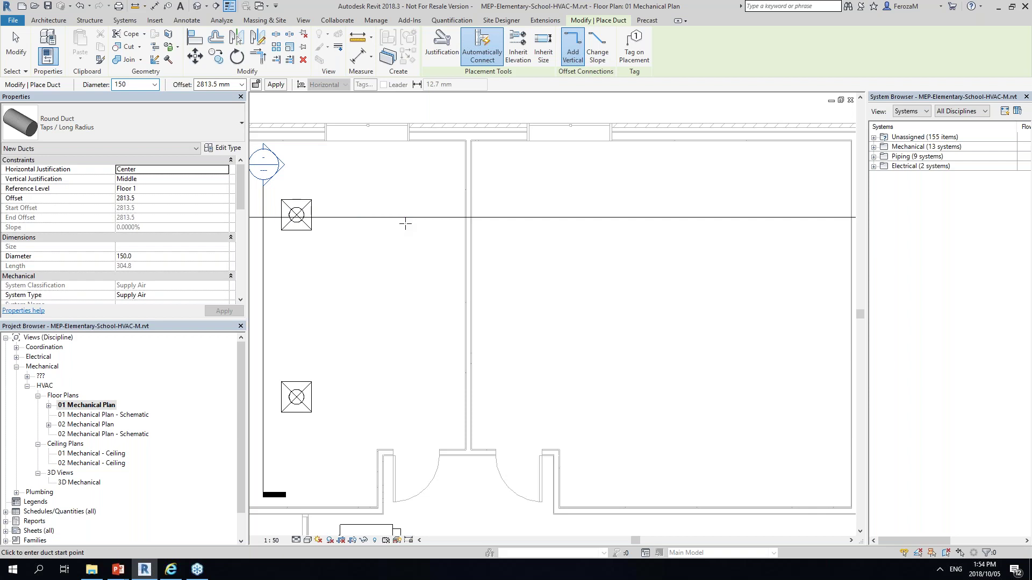
# - Draw a vertical 150 mm round supply duct through the classroom using DT
pyautogui.press('Escape')
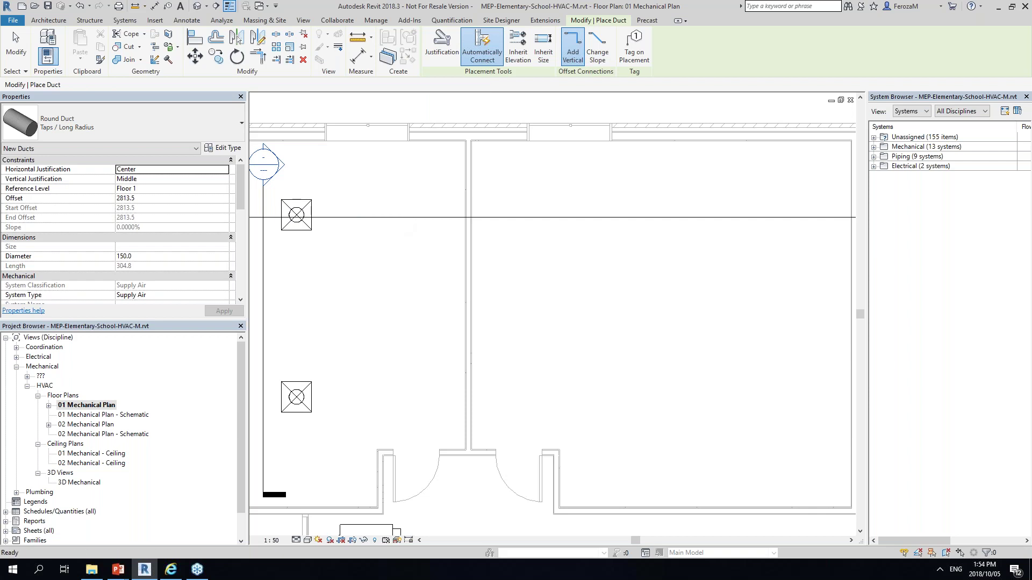
pyautogui.press('Escape')
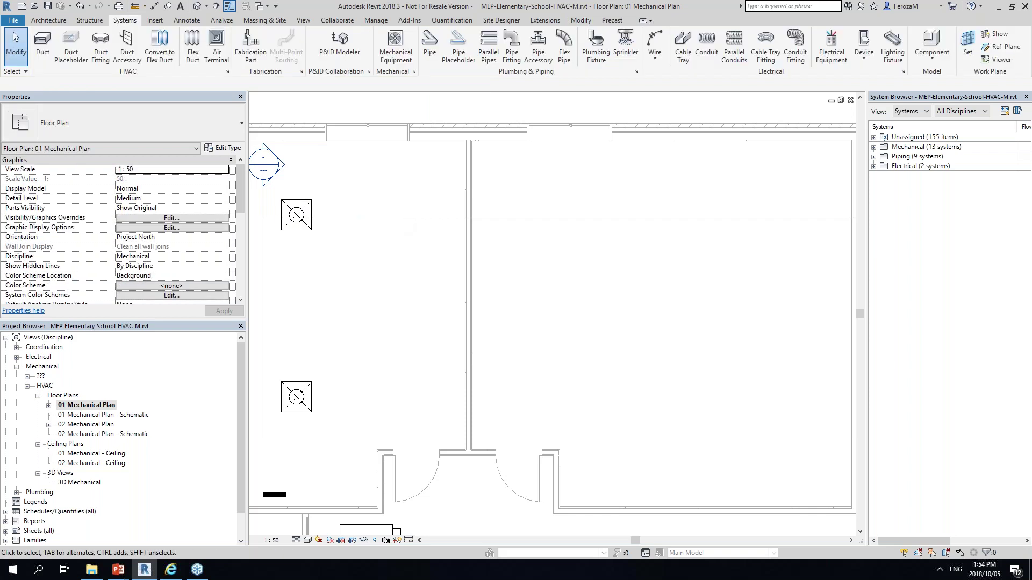
pyautogui.press('d')
pyautogui.press('t')
pyautogui.click(566, 188)
pyautogui.click(566, 320)
pyautogui.rightClick(662, 301)
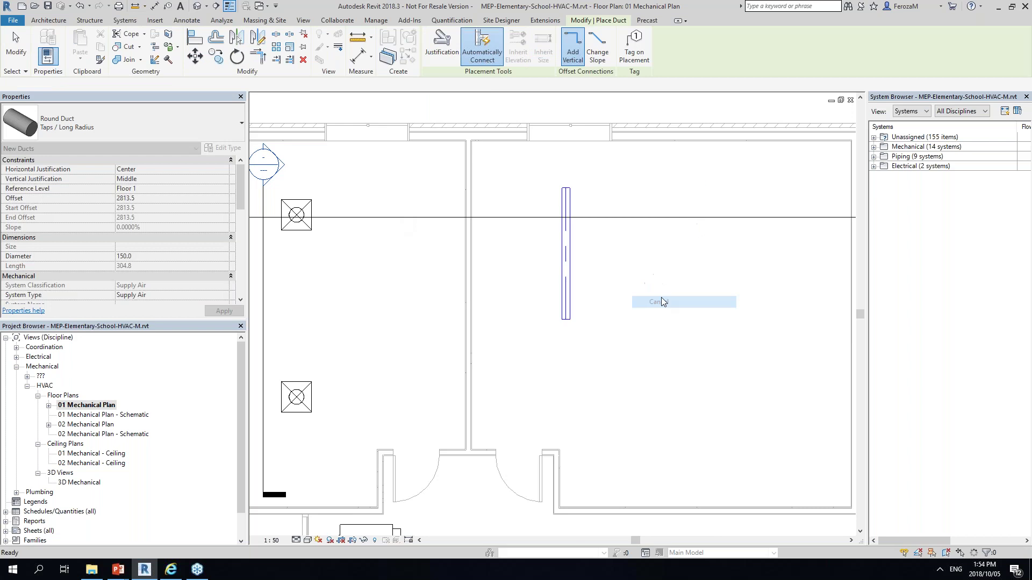
pyautogui.click(661, 301)
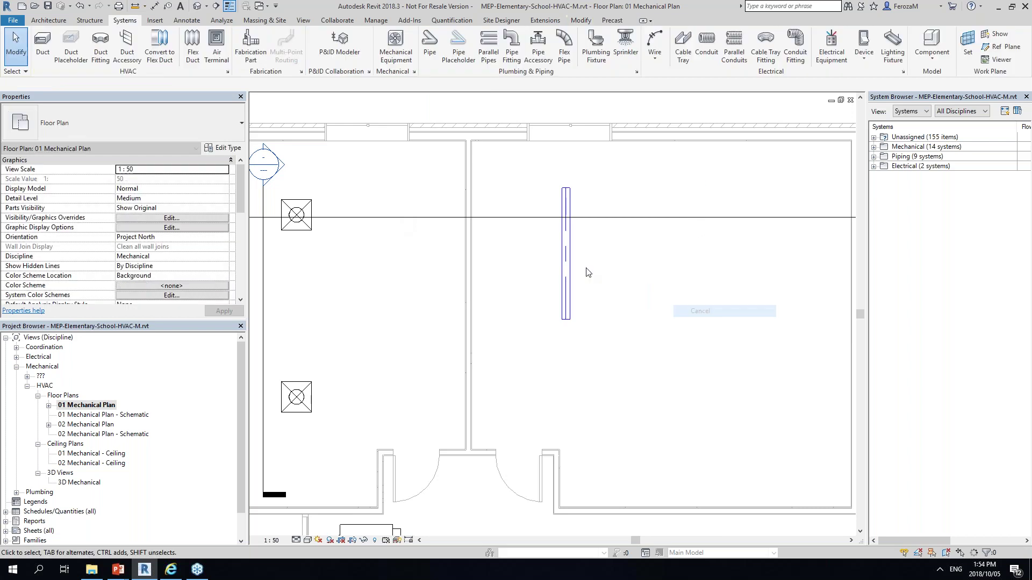
# - Select the new duct to check its 2600 mm length, then clear the selection
pyautogui.click(566, 253)
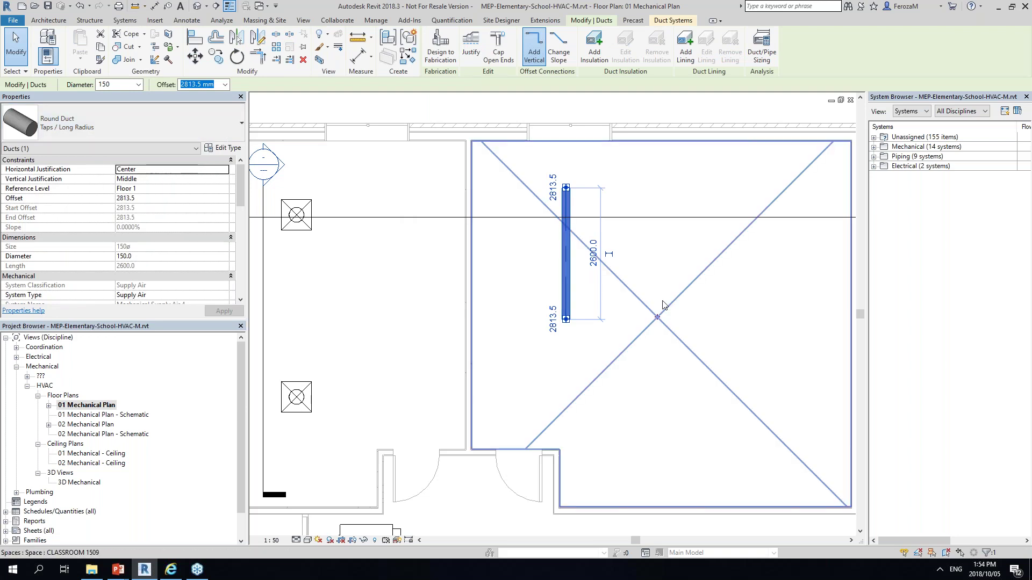
pyautogui.click(294, 536)
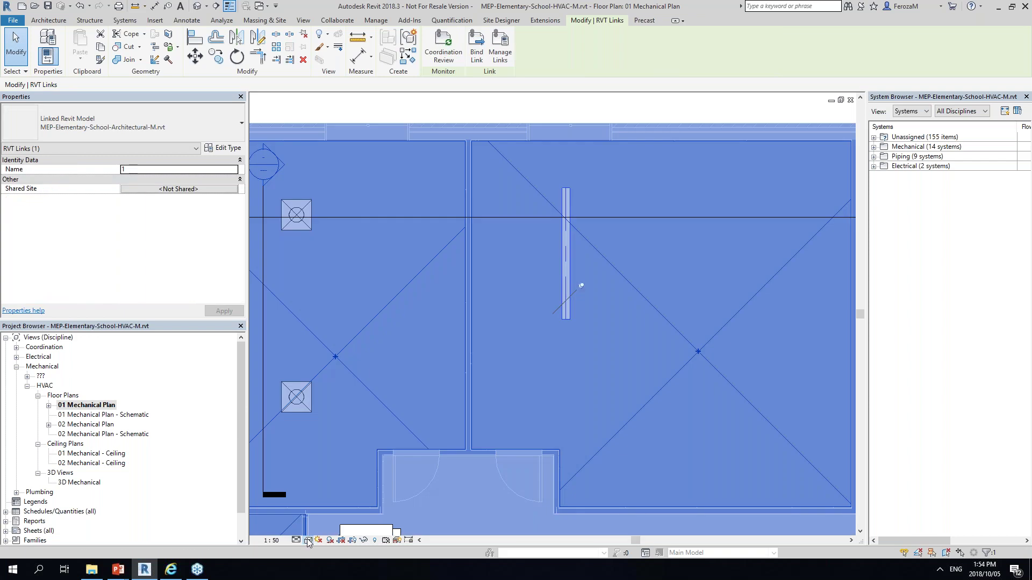
pyautogui.click(338, 482)
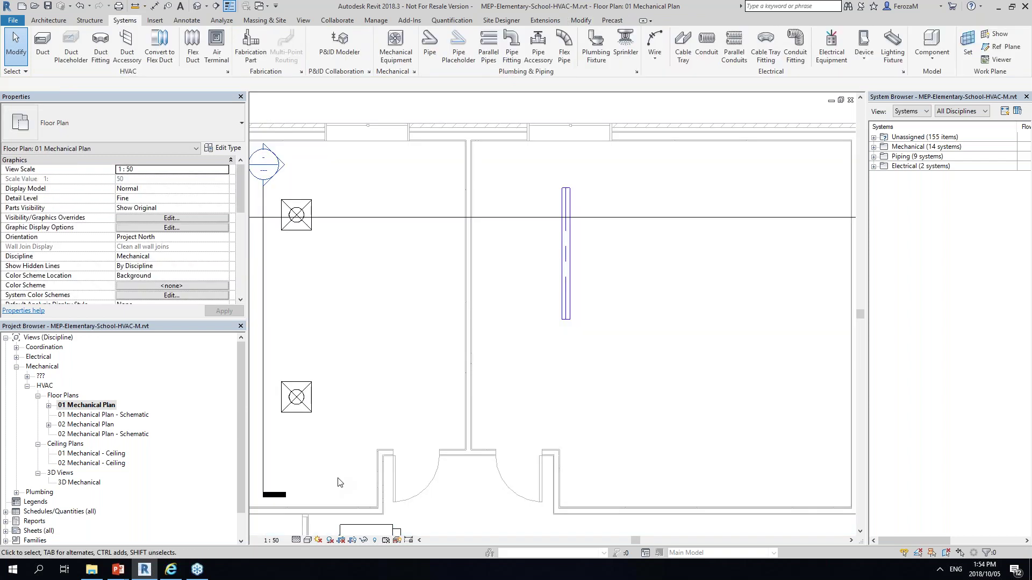
pyautogui.scroll(3, 592, 274)
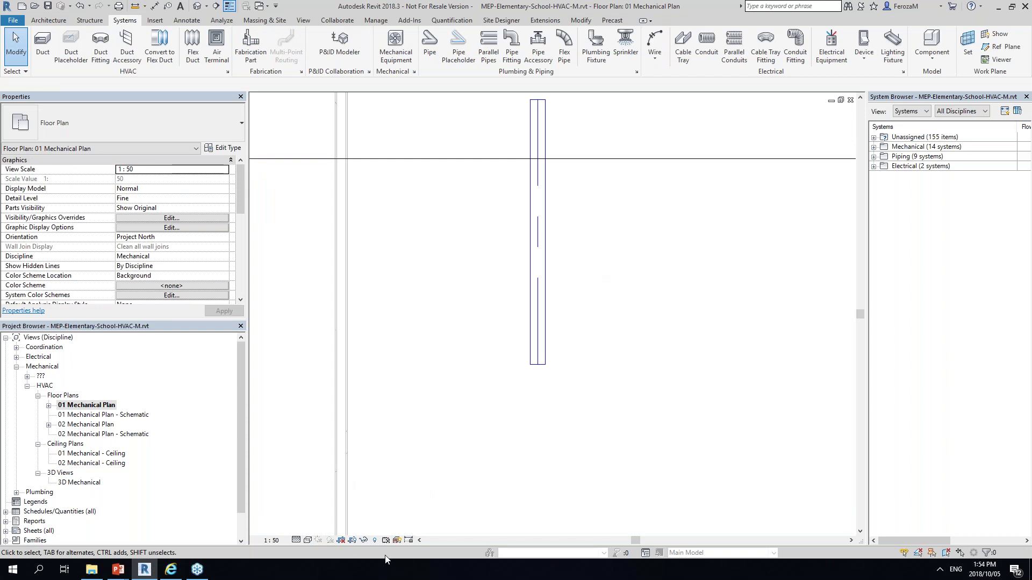
# - Switch the plan to Shaded and review Duct Fittings in Visibility/Graphics without changes
pyautogui.click(305, 542)
pyautogui.click(328, 530)
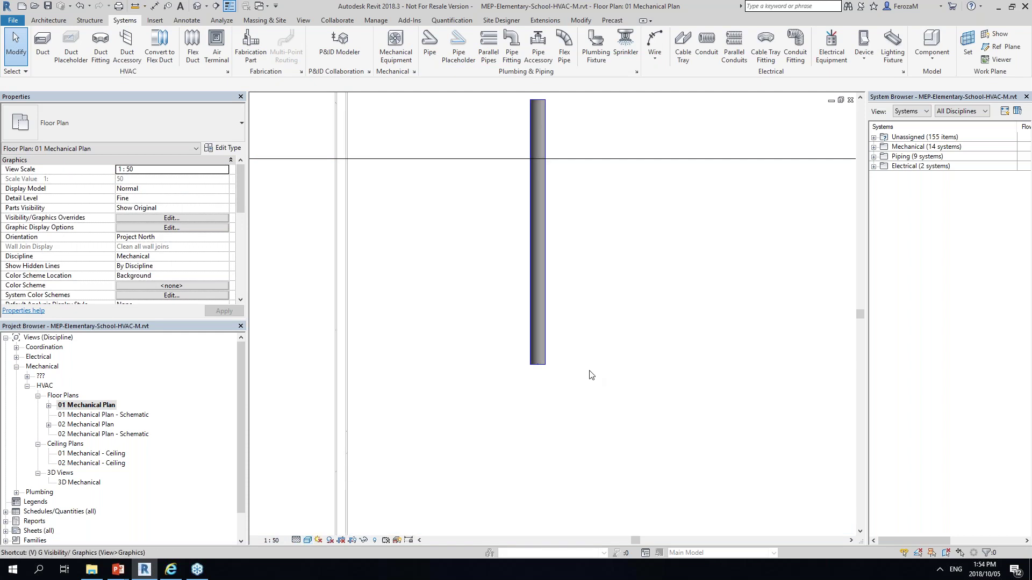
pyautogui.press('v')
pyautogui.press('g')
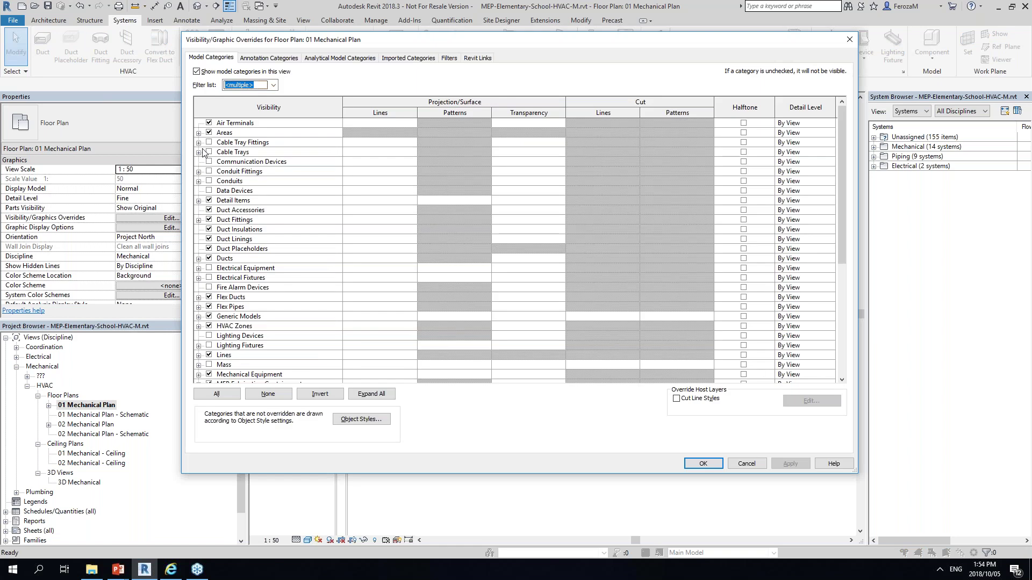
pyautogui.click(200, 221)
pyautogui.click(199, 221)
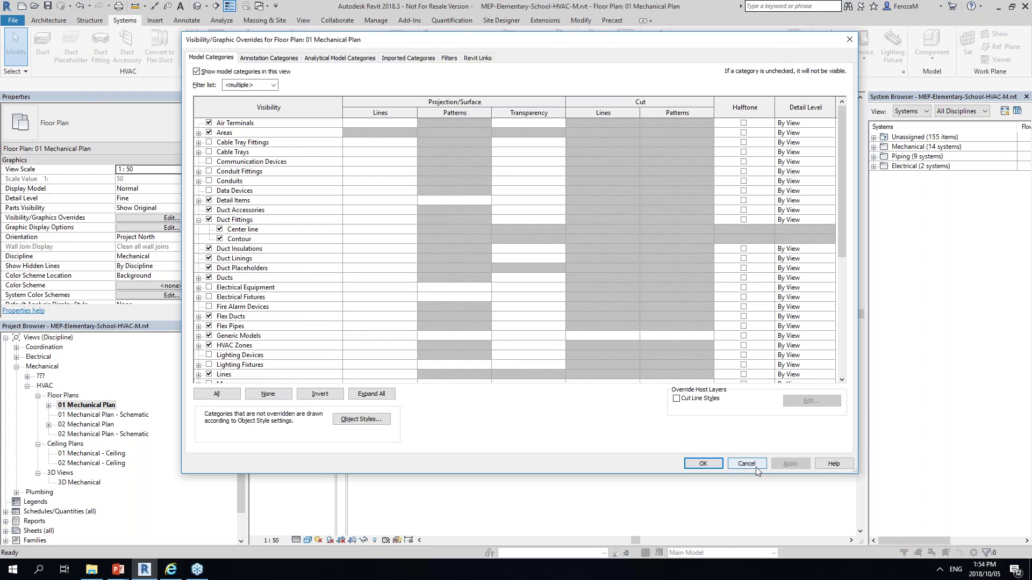
pyautogui.click(755, 465)
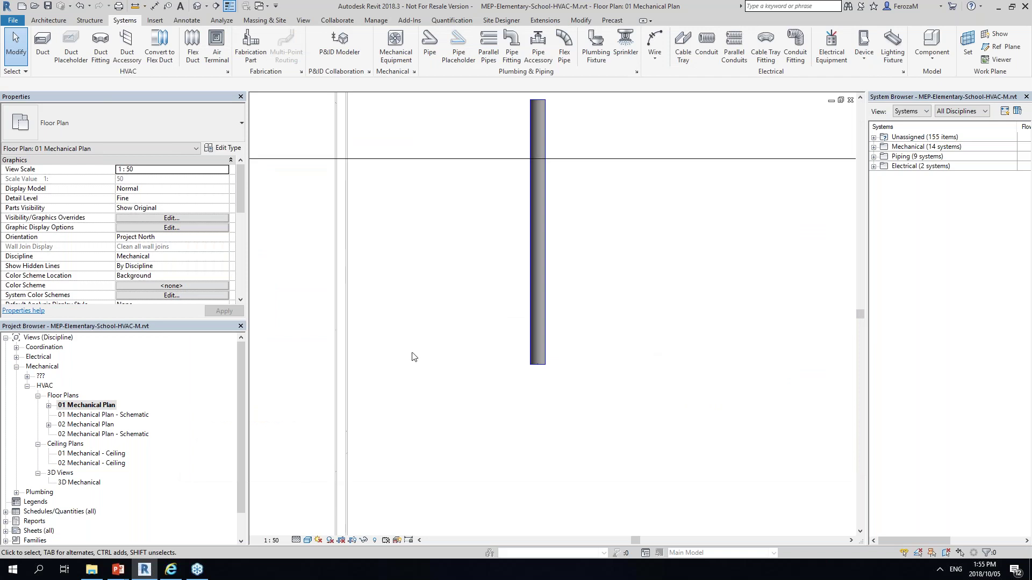
# - Delete the trial round supply duct from the classroom
pyautogui.scroll(-2, 553, 449)
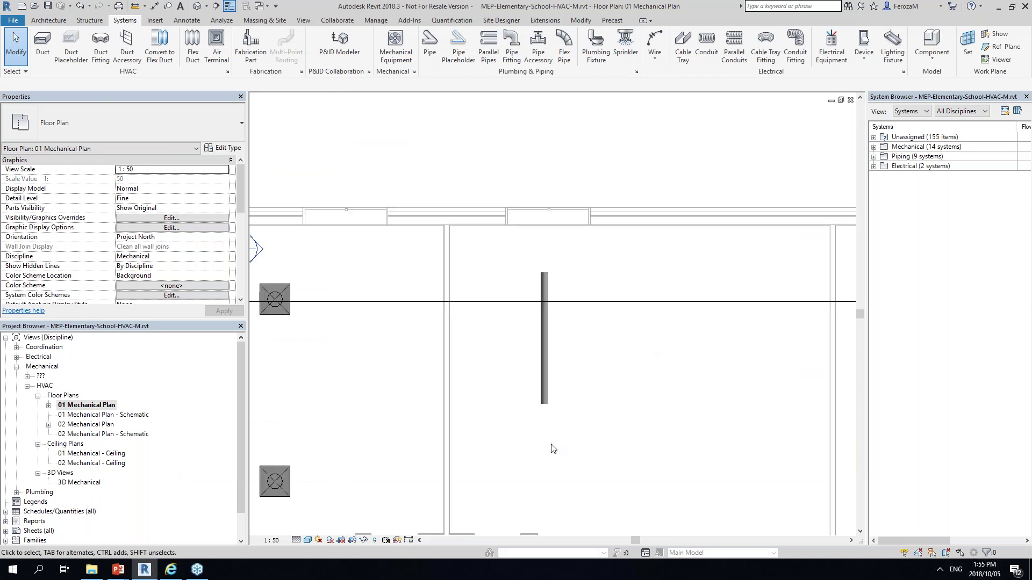
pyautogui.scroll(-1, 553, 449)
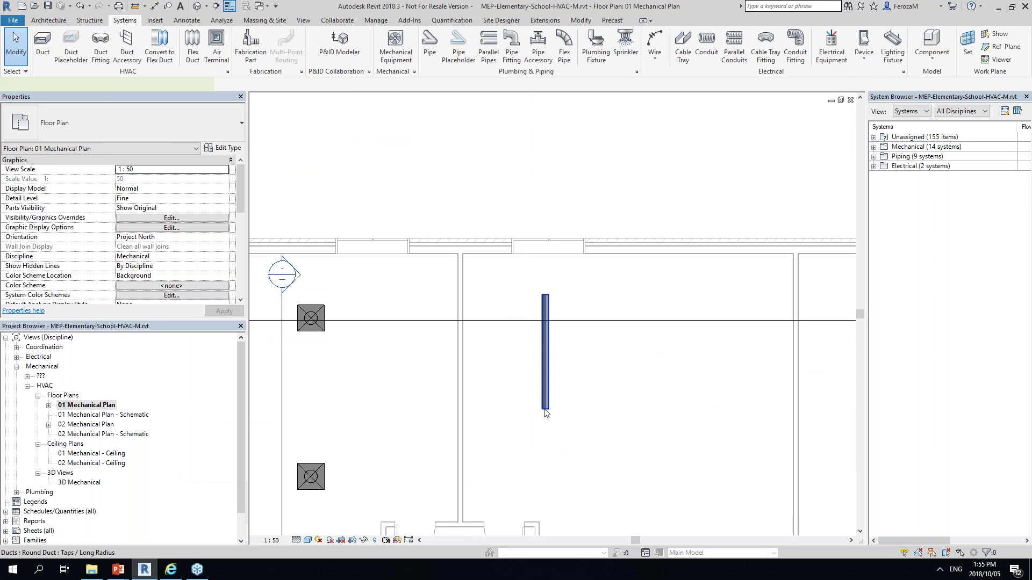
pyautogui.click(545, 409)
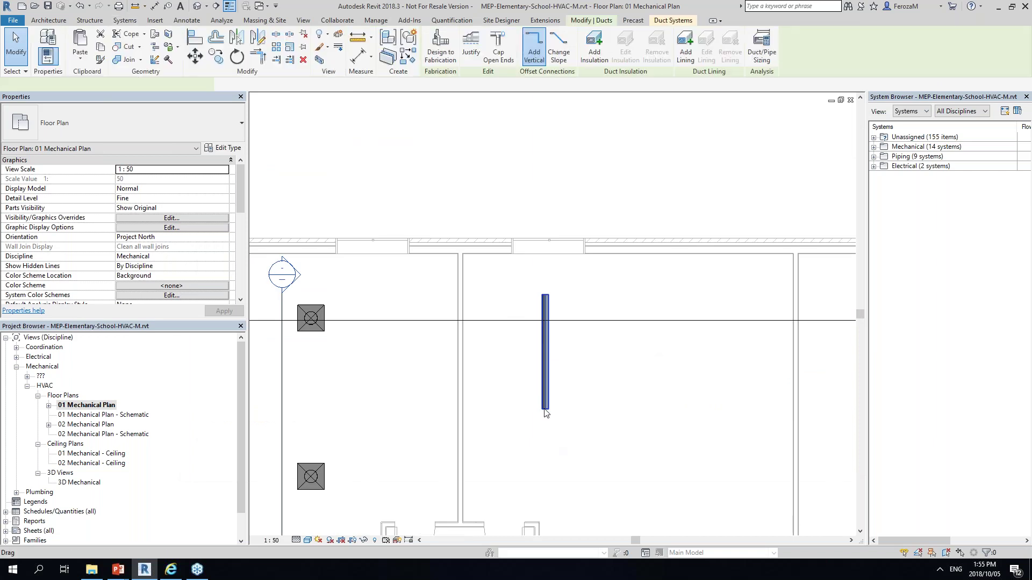
pyautogui.press('Delete')
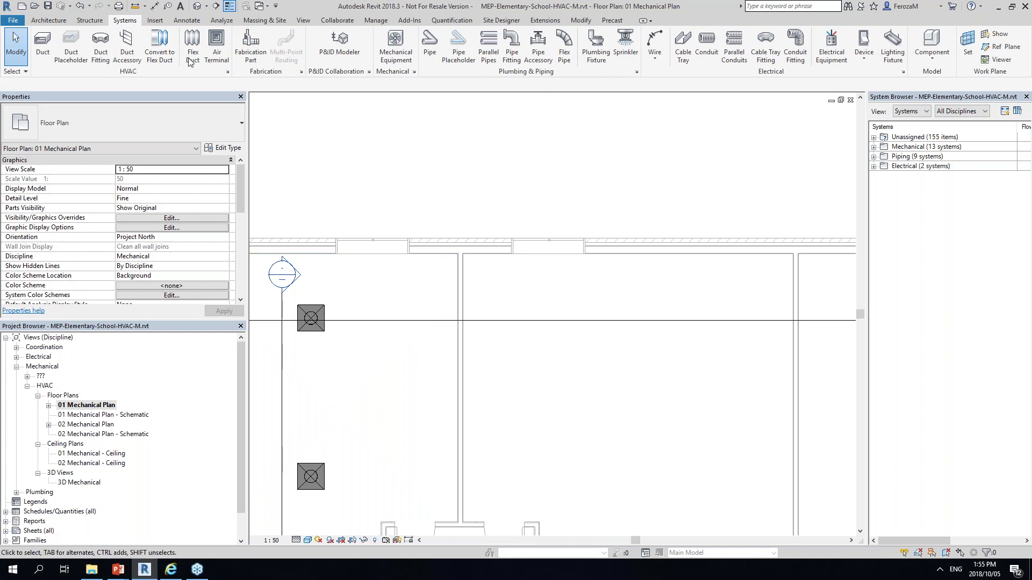
# - Browse in File Explorer to the HVAC folder on the Desktop
pyautogui.click(261, 6)
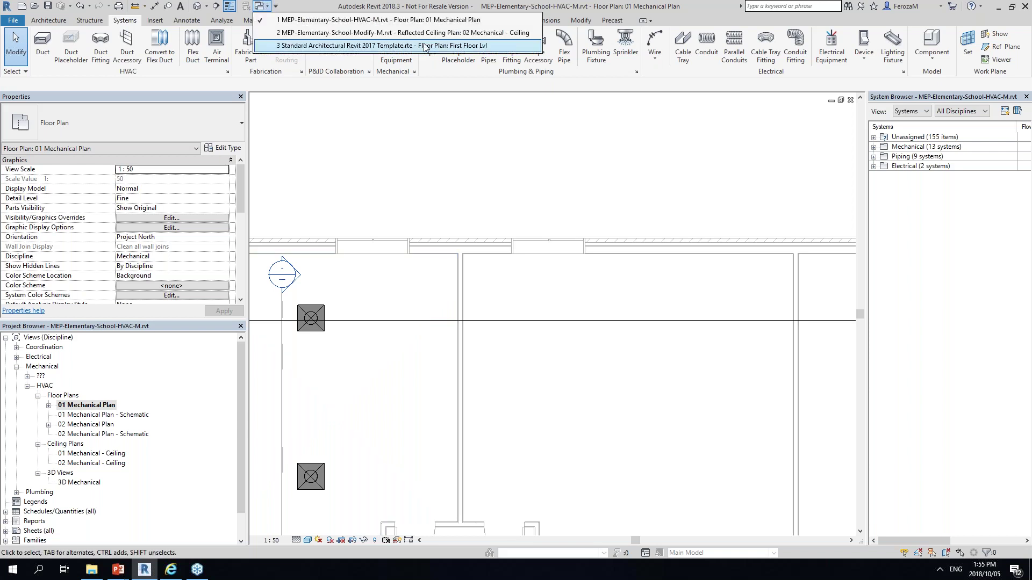
pyautogui.click(272, 33)
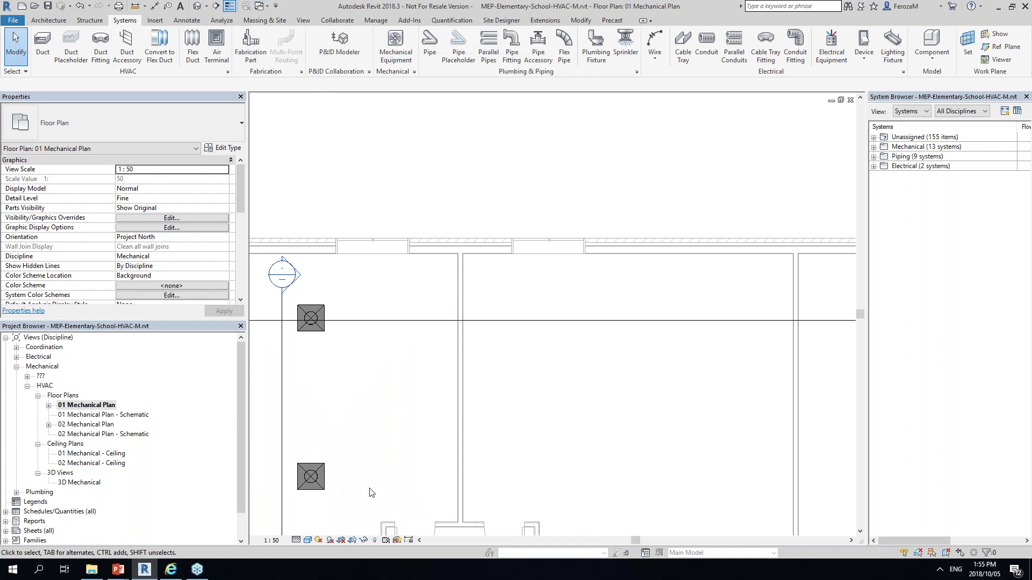
pyautogui.click(93, 570)
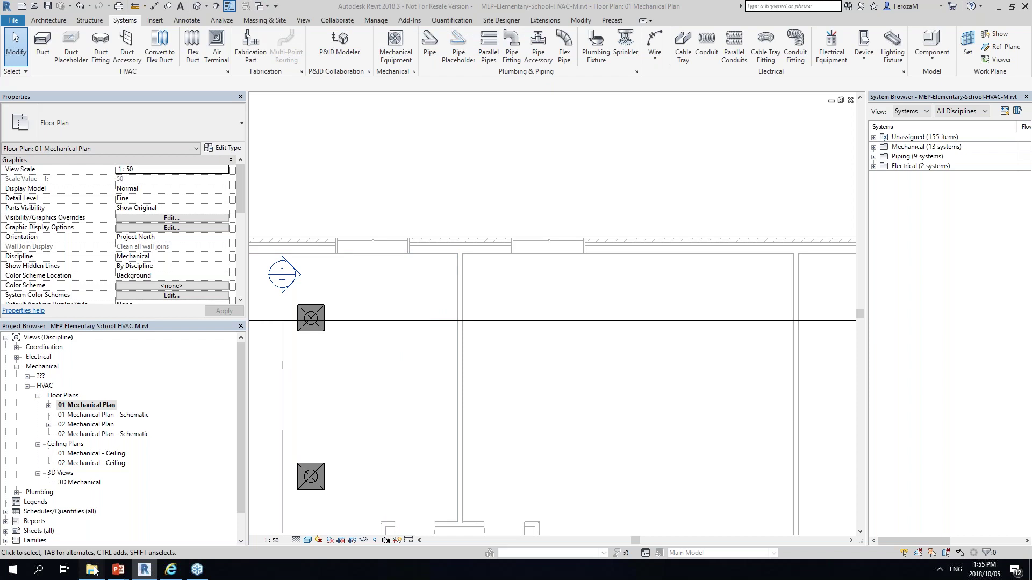
pyautogui.click(494, 252)
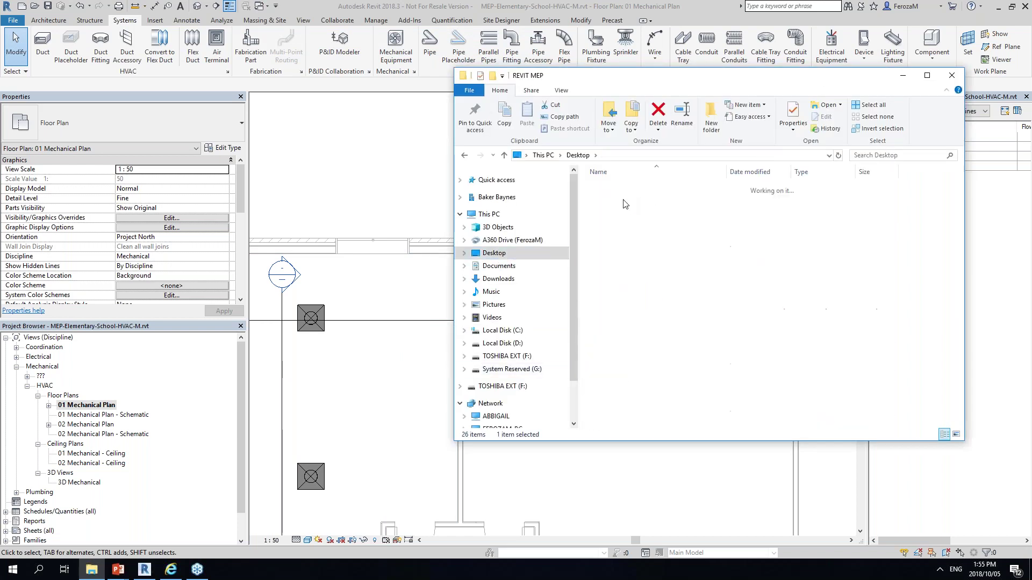
pyautogui.doubleClick(623, 257)
# - Open MEP-Elementary-School-Ducts-M.rvt and upgrade it to Revit 2018
pyautogui.click(666, 199)
pyautogui.doubleClick(679, 200)
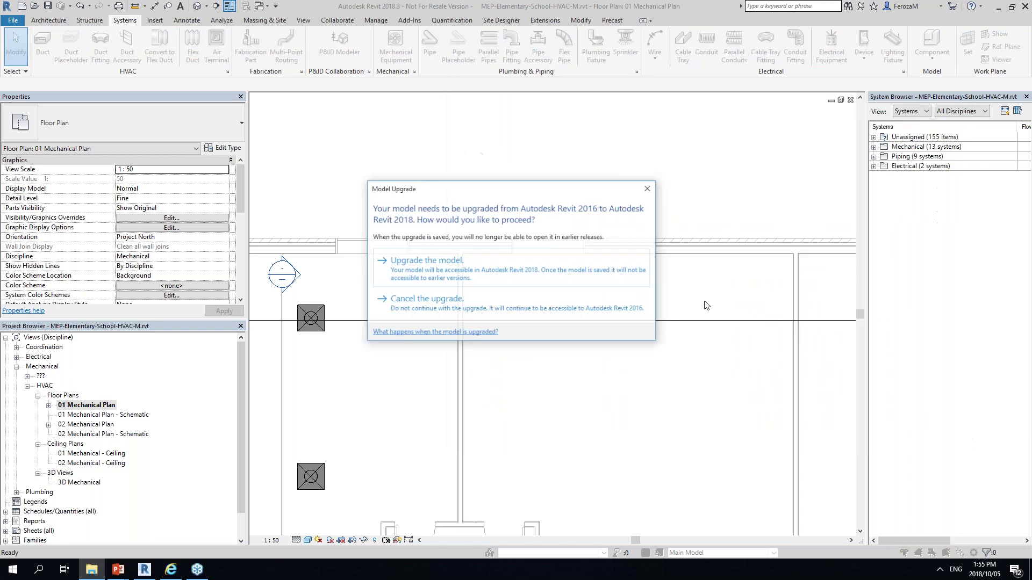
pyautogui.click(461, 273)
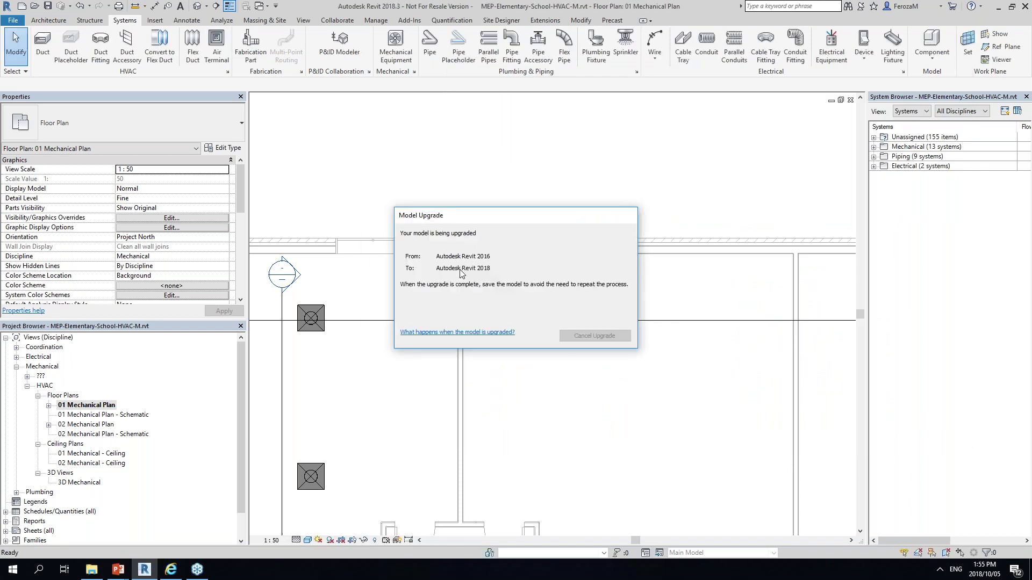
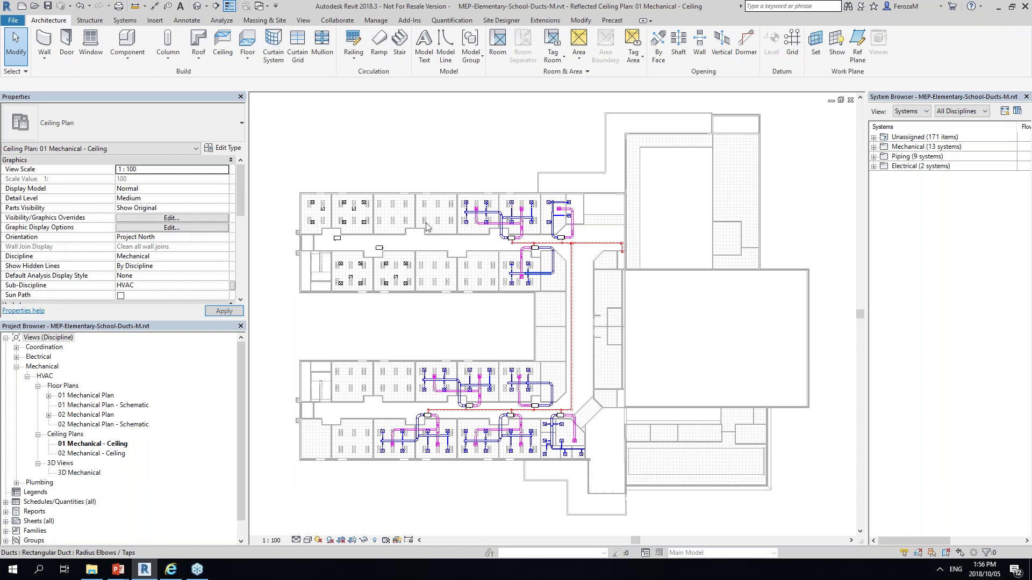
# - Open the 01 Mechanical Plan view from the Project Browser
pyautogui.scroll(5, 427, 226)
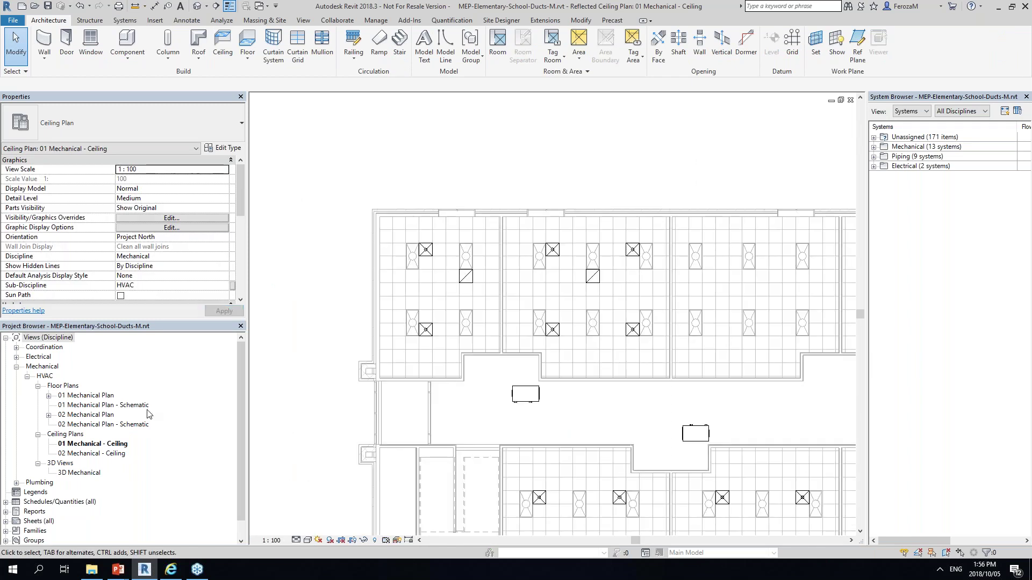
pyautogui.click(100, 397)
pyautogui.doubleClick(100, 397)
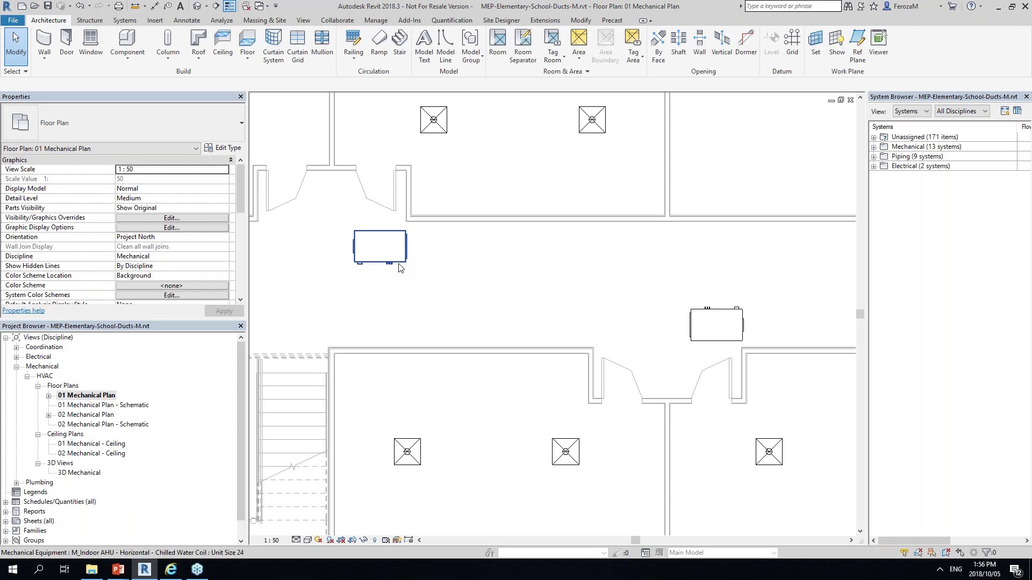
# - Select the indoor AHU, review its properties, and start a duct from its outlet connector
pyautogui.scroll(-2, 400, 268)
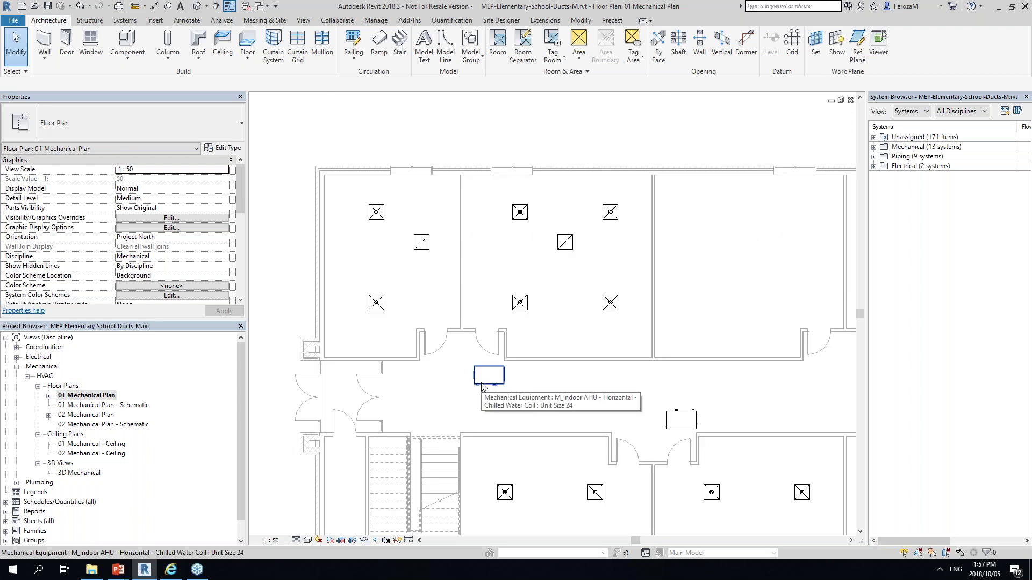
pyautogui.click(483, 387)
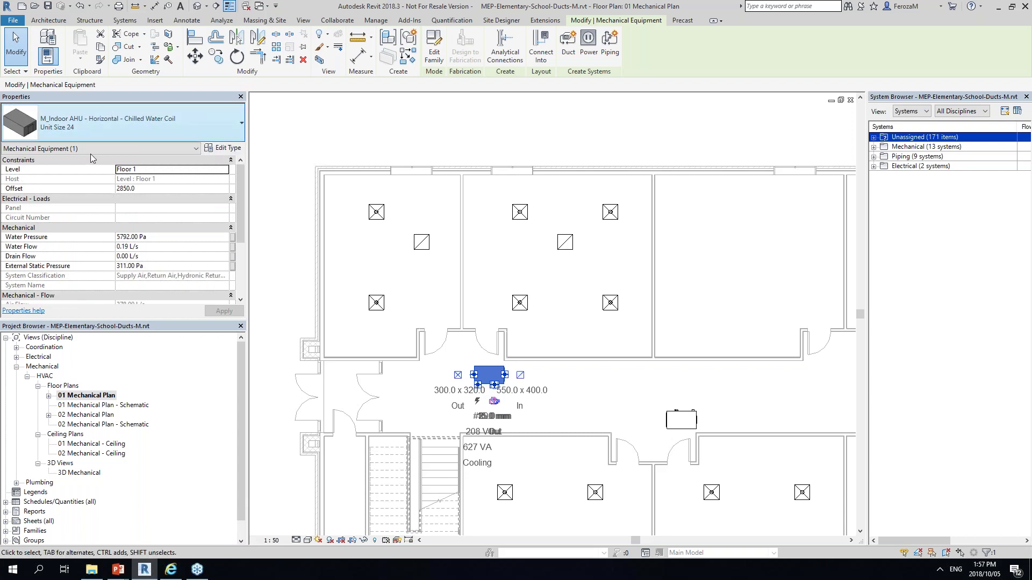
pyautogui.scroll(-5, 162, 212)
pyautogui.scroll(3, 163, 233)
pyautogui.scroll(2, 162, 252)
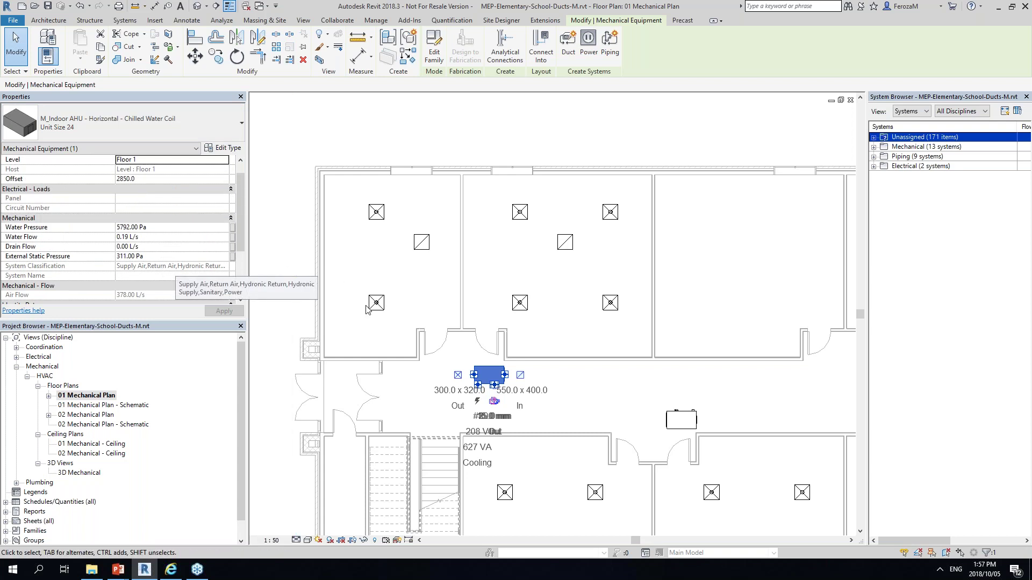
pyautogui.scroll(3, 456, 404)
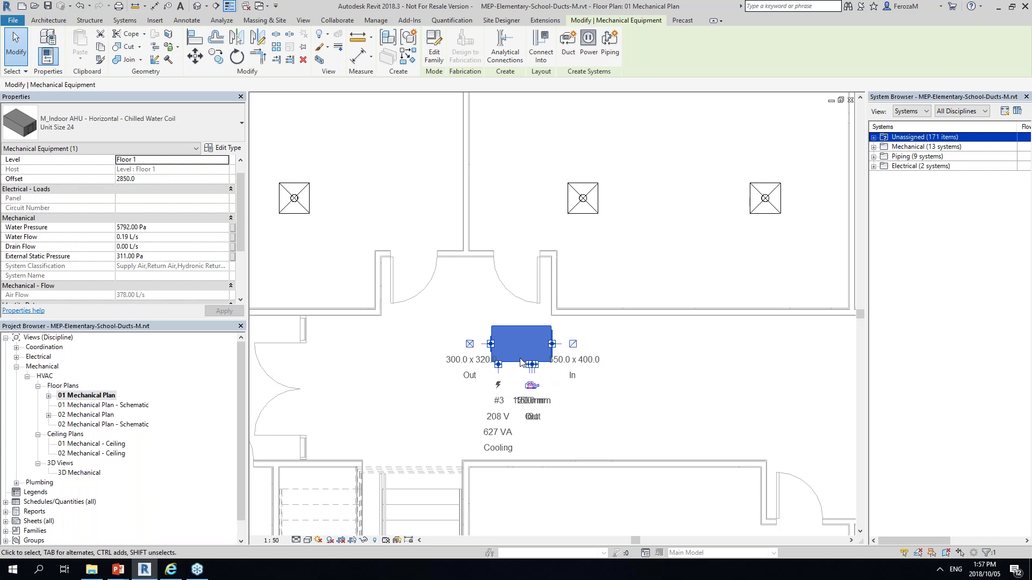
pyautogui.click(469, 345)
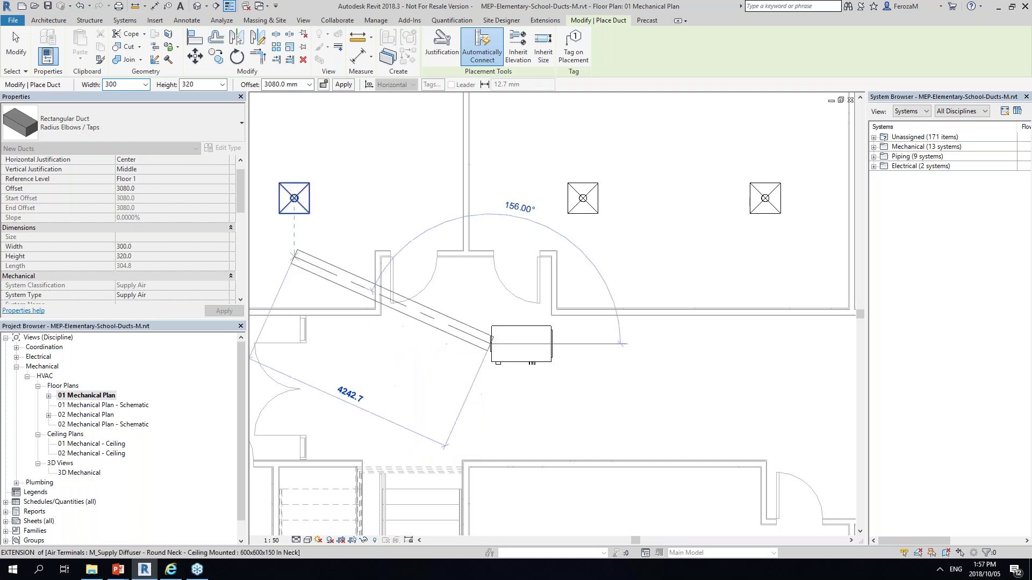
# - Draw the 300 x 320 radius-elbow supply duct left, up into the room, then left
pyautogui.click(114, 127)
pyautogui.click(143, 285)
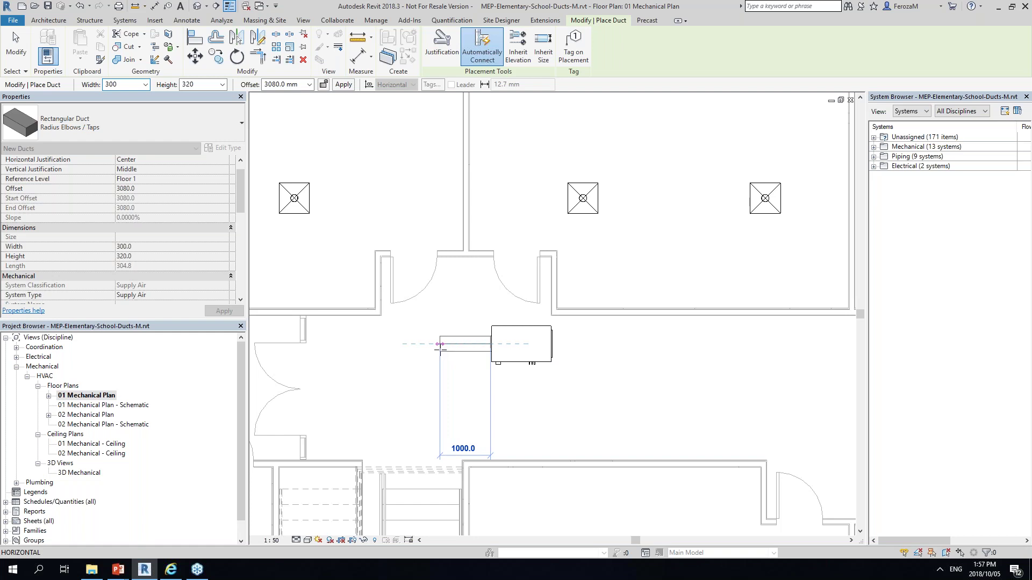
pyautogui.click(440, 347)
pyautogui.scroll(-3, 436, 173)
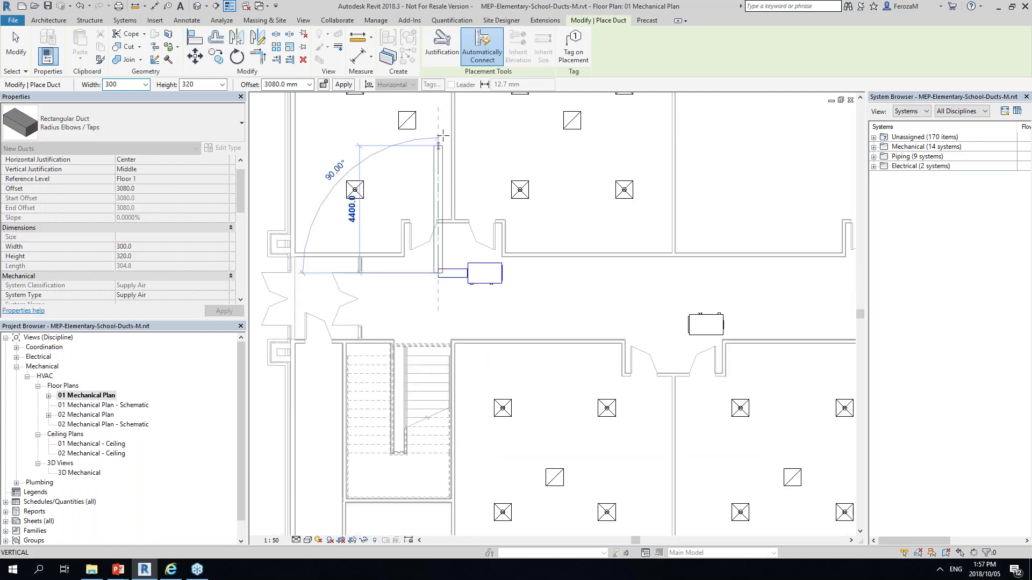
pyautogui.moveTo(443, 137); pyautogui.dragTo(424, 223, button='middle')
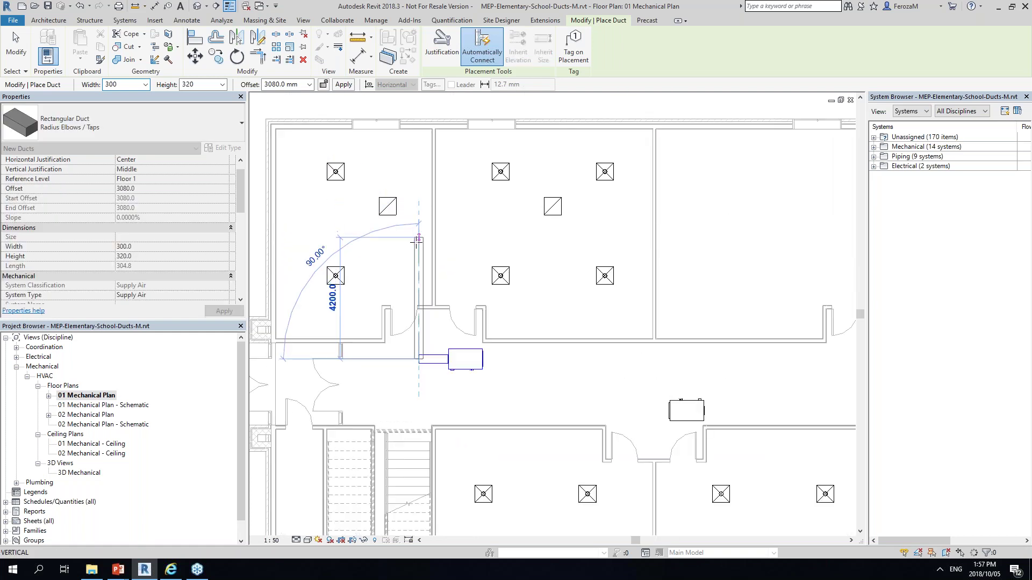
pyautogui.click(418, 243)
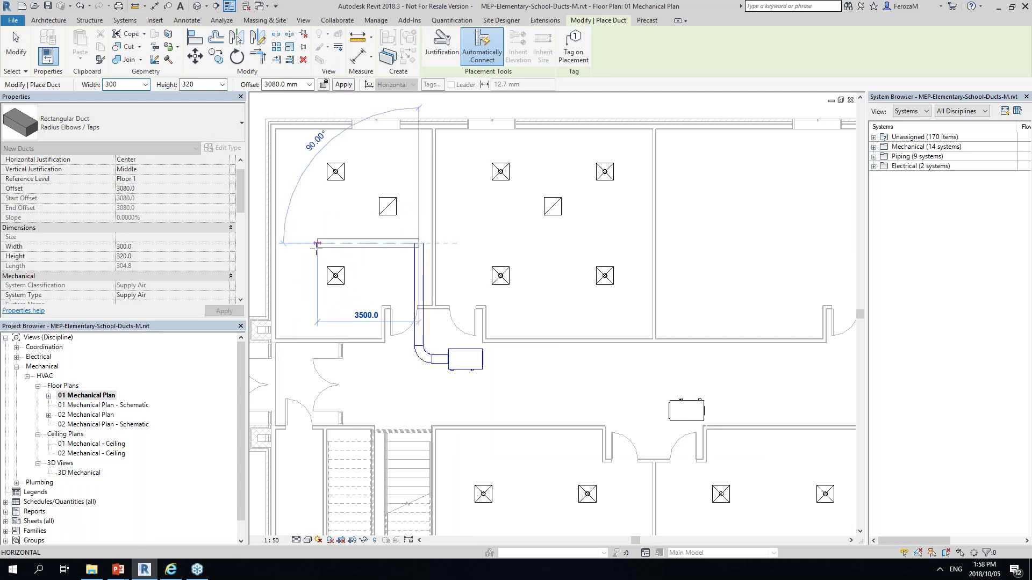
pyautogui.click(314, 243)
pyautogui.press('Escape')
pyautogui.press('Escape')
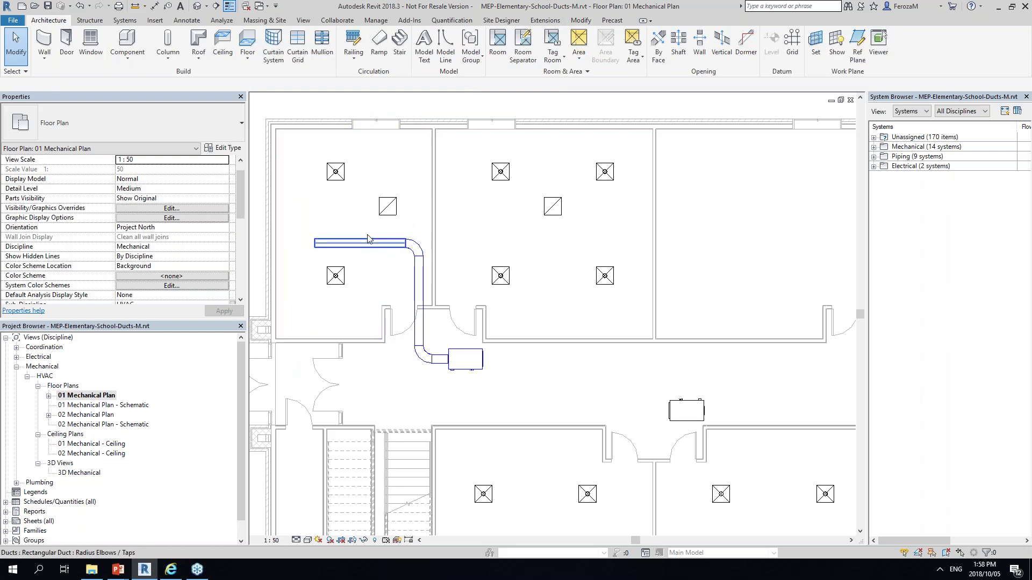
# - Nudge the top horizontal duct slightly upward, check the vertical duct, then start a new duct (DT)
pyautogui.click(368, 239)
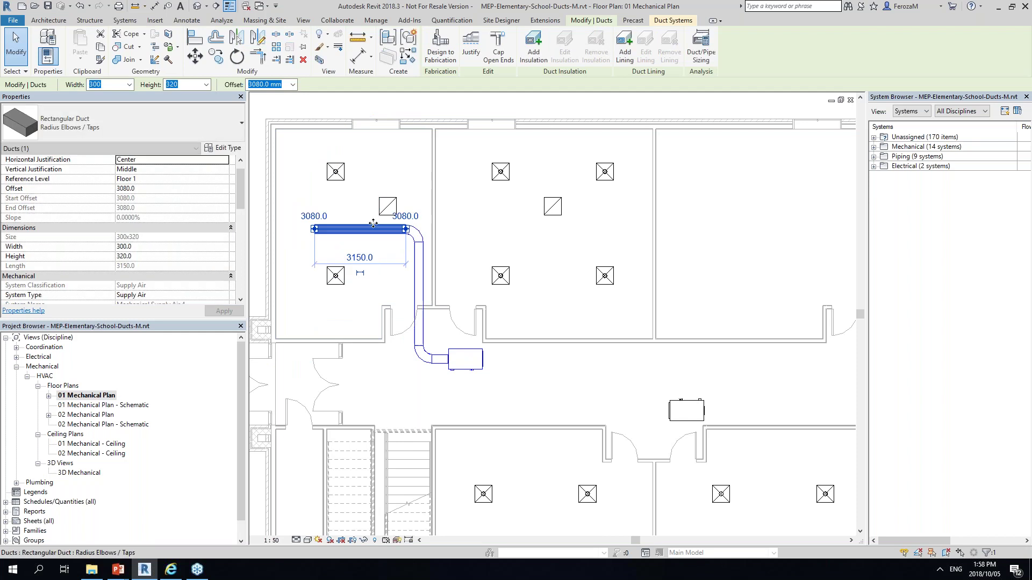
pyautogui.moveTo(379, 234)
pyautogui.mouseDown()
pyautogui.moveTo(369, 194)
pyautogui.moveTo(381, 236)
pyautogui.mouseUp()
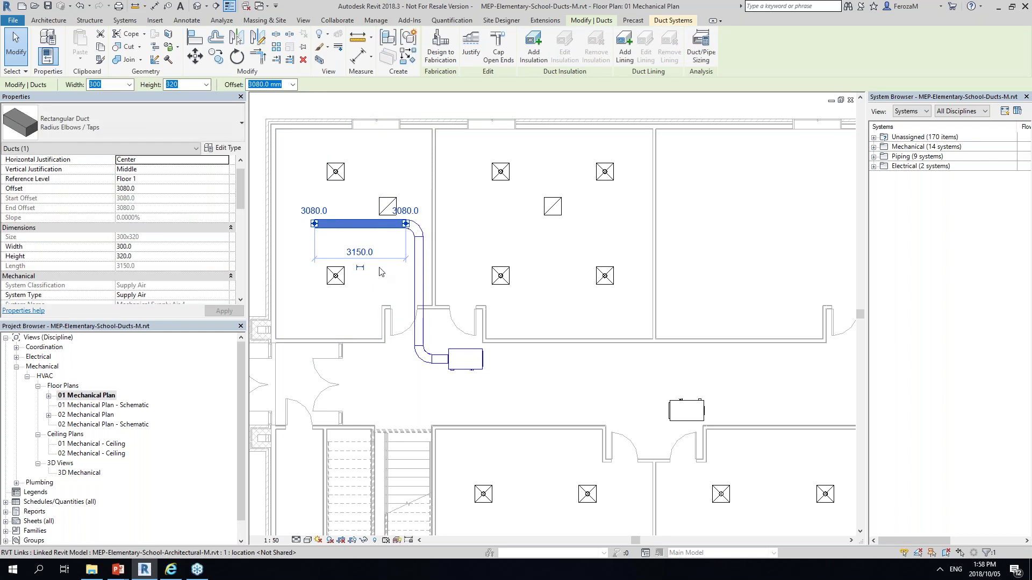
pyautogui.scroll(3, 387, 212)
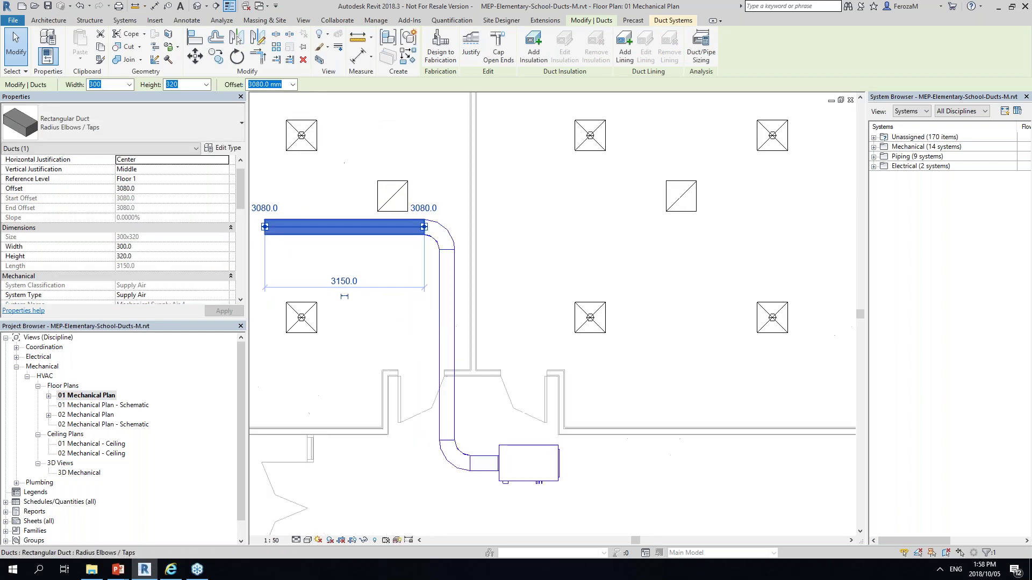
pyautogui.click(429, 491)
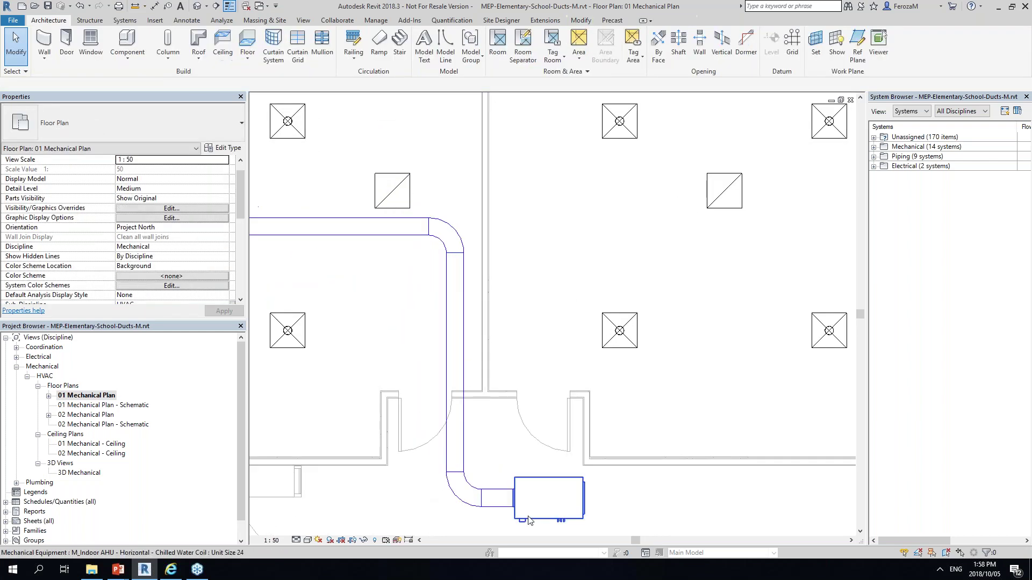
pyautogui.click(463, 457)
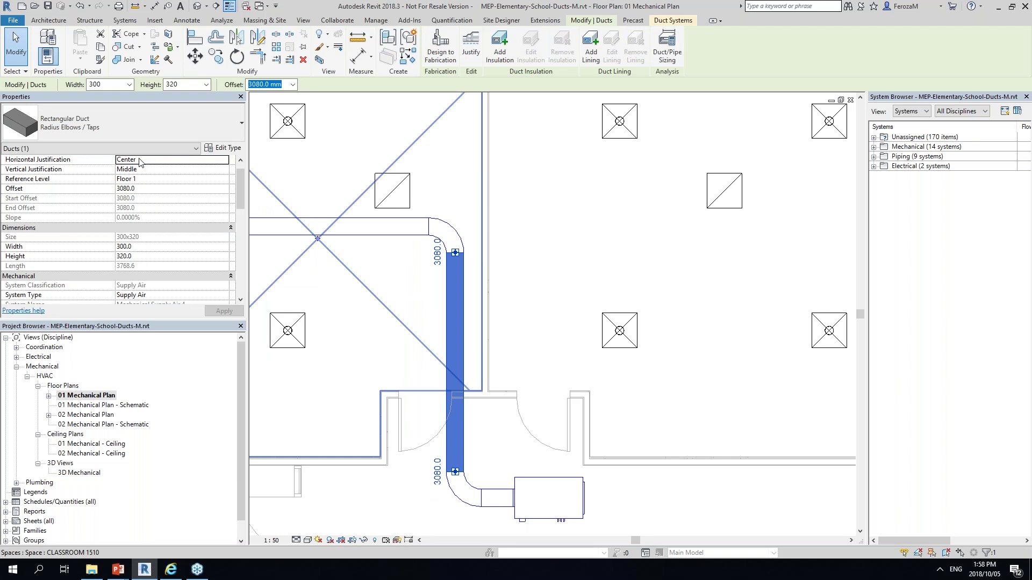
pyautogui.press('Escape')
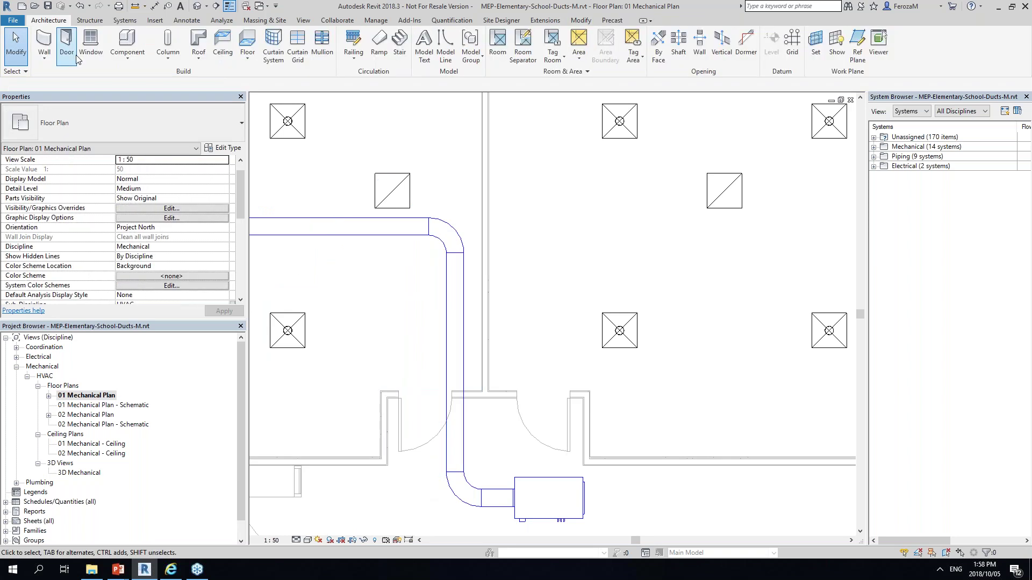
pyautogui.press('d')
pyautogui.press('t')
pyautogui.click(81, 123)
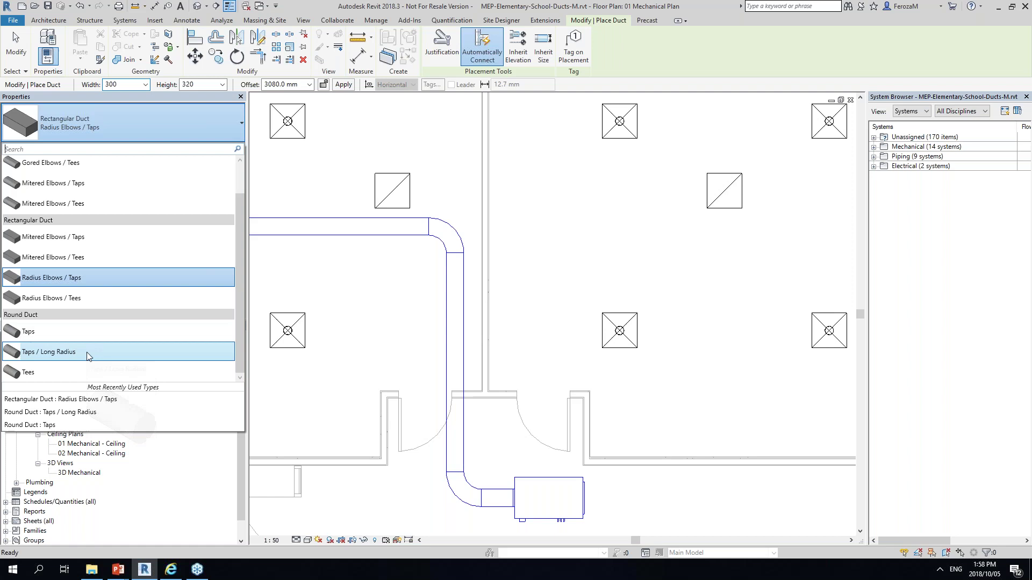
# - Draw a trial 300 mm round branch about 6500 right from the vertical duct
pyautogui.press('Escape')
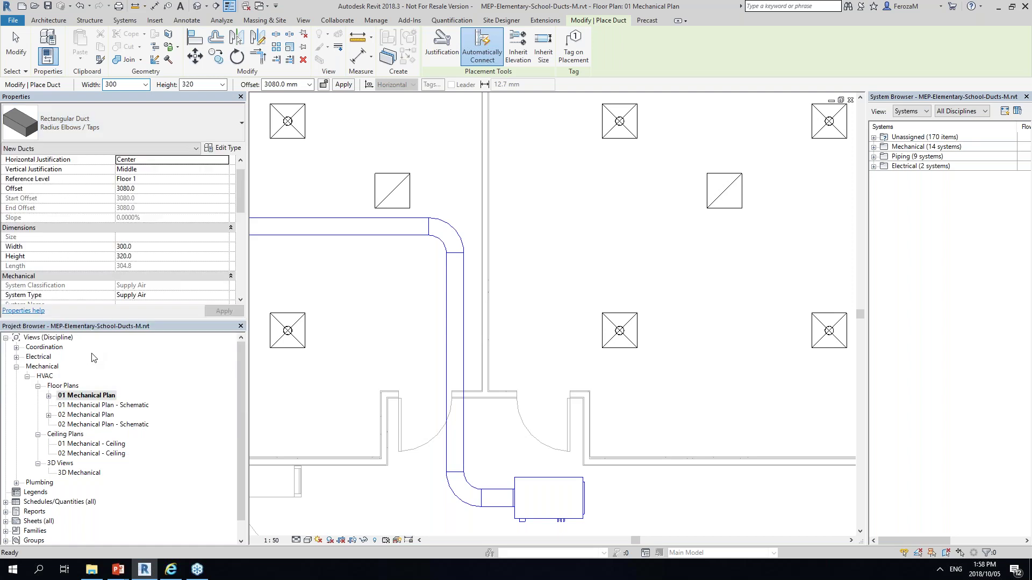
pyautogui.moveTo(611, 369); pyautogui.dragTo(552, 392, button='middle')
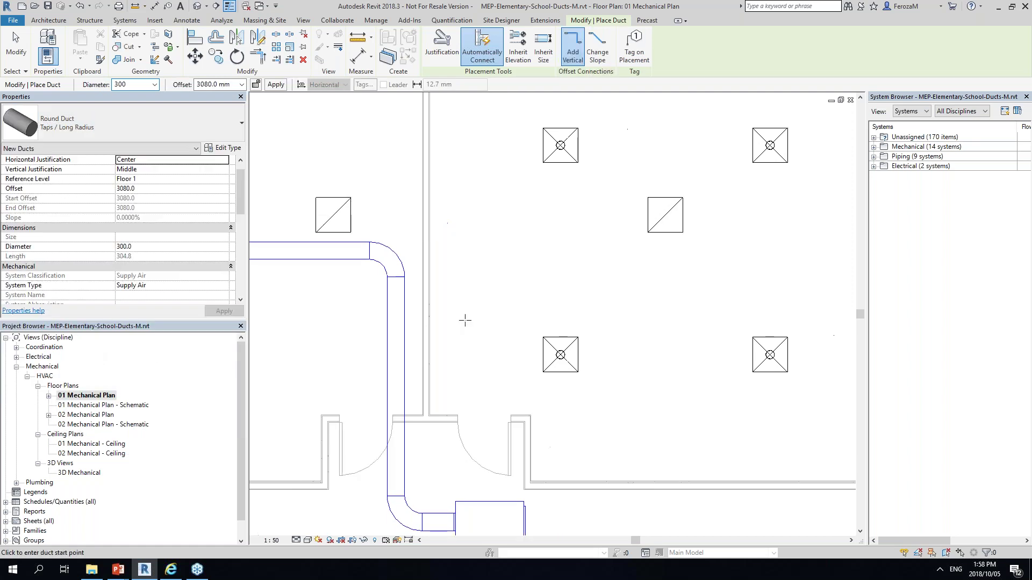
pyautogui.click(405, 302)
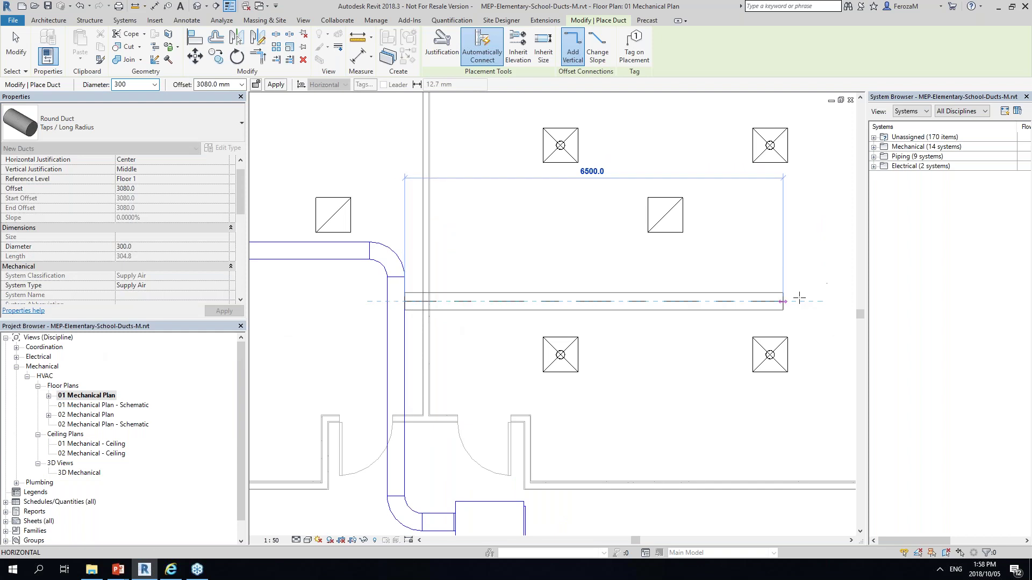
pyautogui.click(799, 297)
pyautogui.rightClick(522, 220)
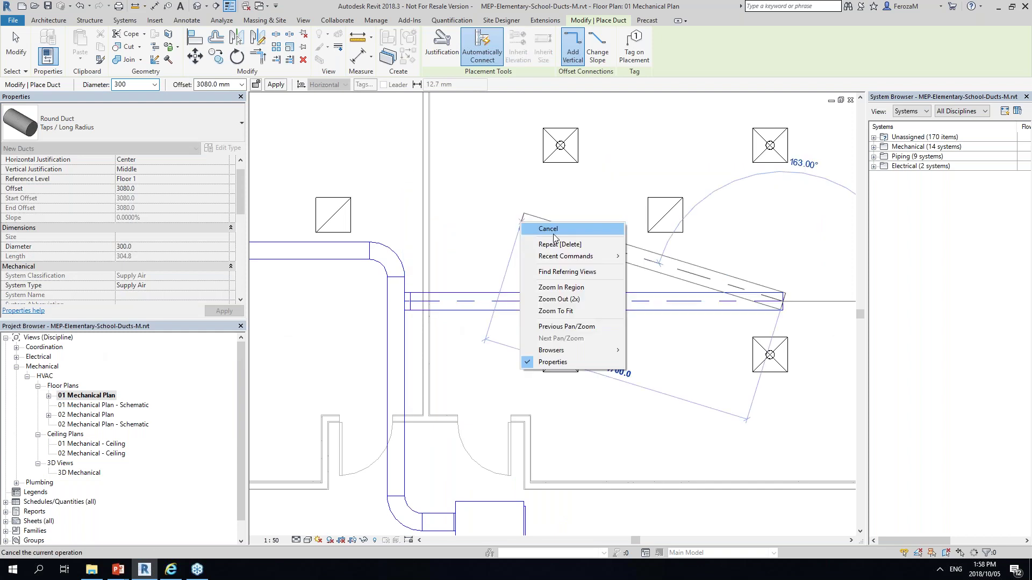
pyautogui.click(553, 231)
pyautogui.moveTo(617, 302); pyautogui.dragTo(629, 327)
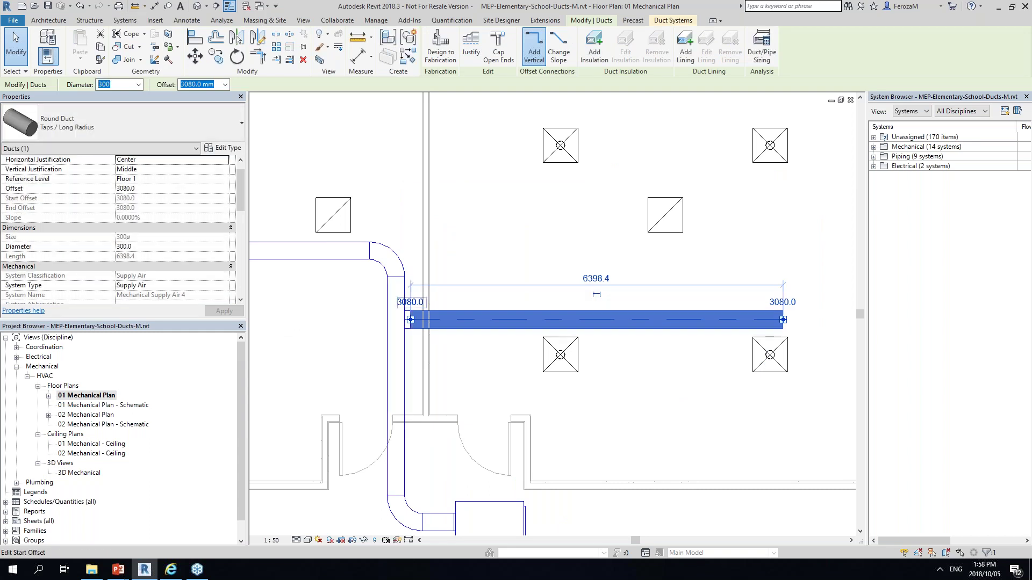
pyautogui.press('Escape')
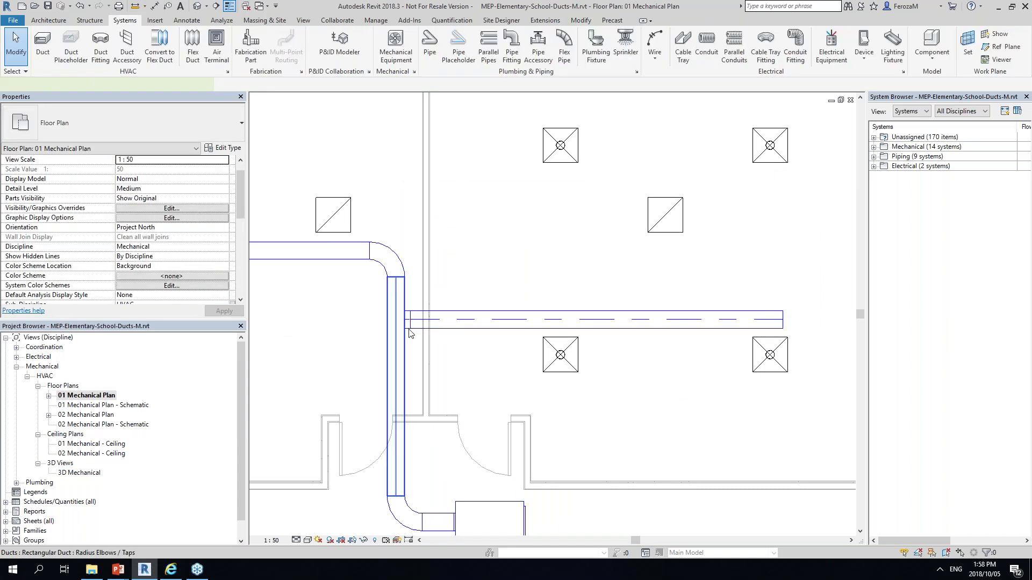
# - Delete the round branch duct and its leftover takeoff fitting
pyautogui.click(407, 333)
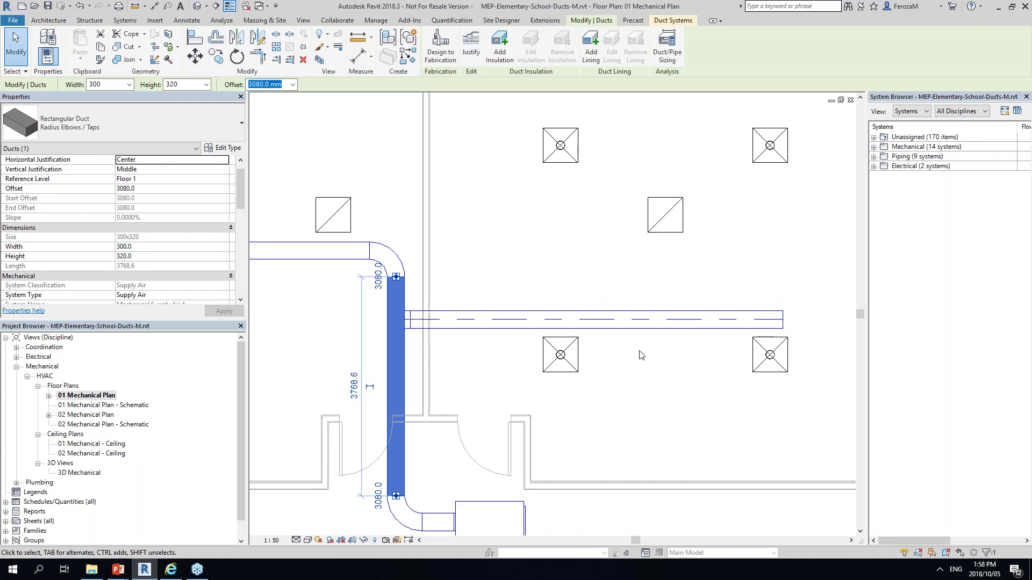
pyautogui.click(634, 315)
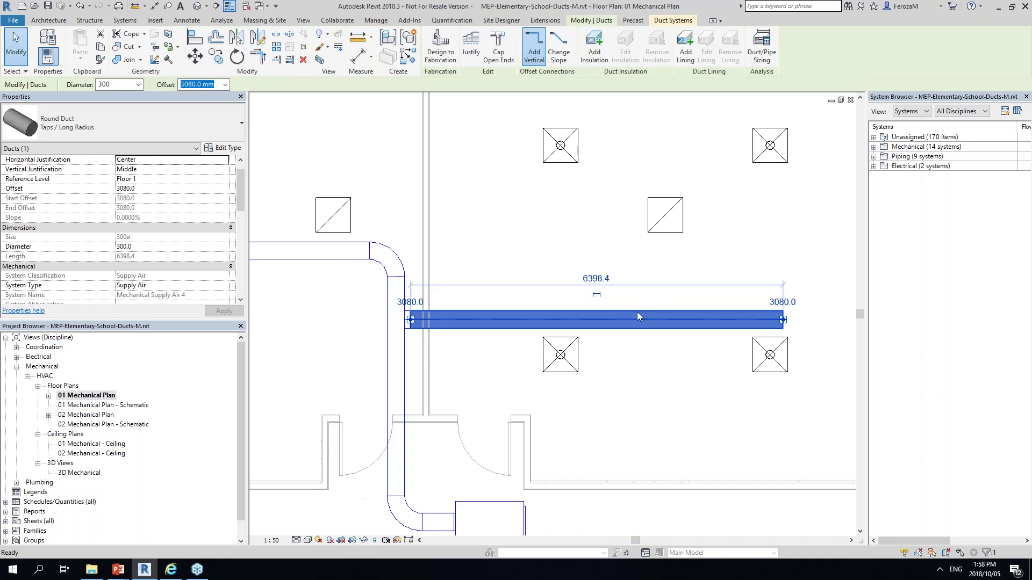
pyautogui.press('Delete')
pyautogui.click(411, 320)
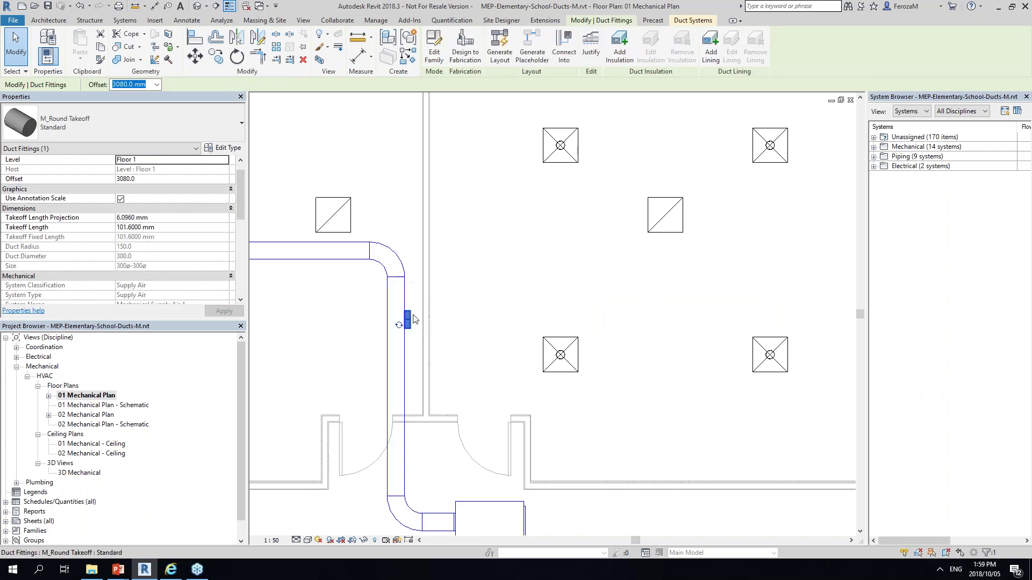
pyautogui.press('Delete')
pyautogui.scroll(1, 414, 319)
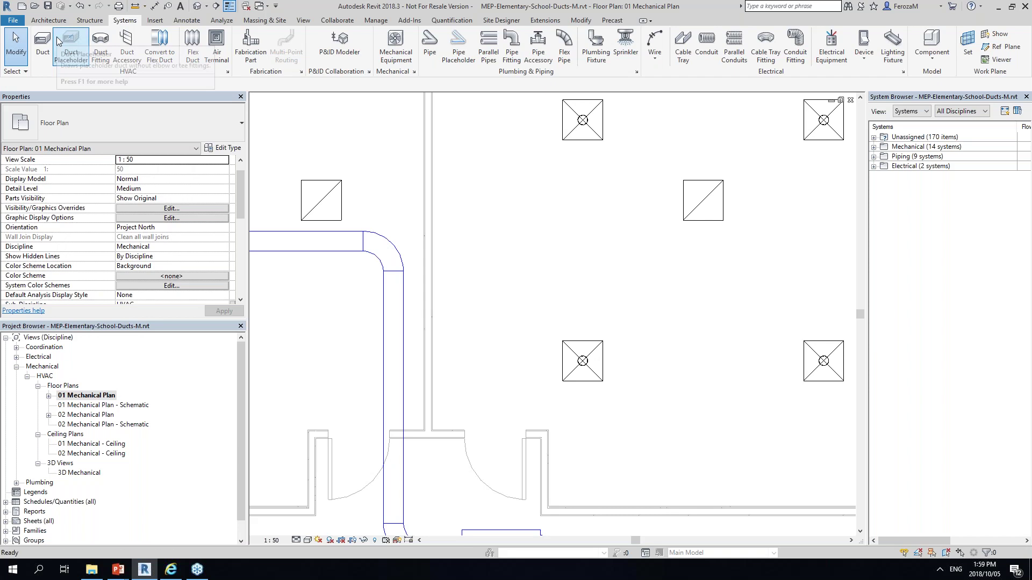
pyautogui.click(42, 46)
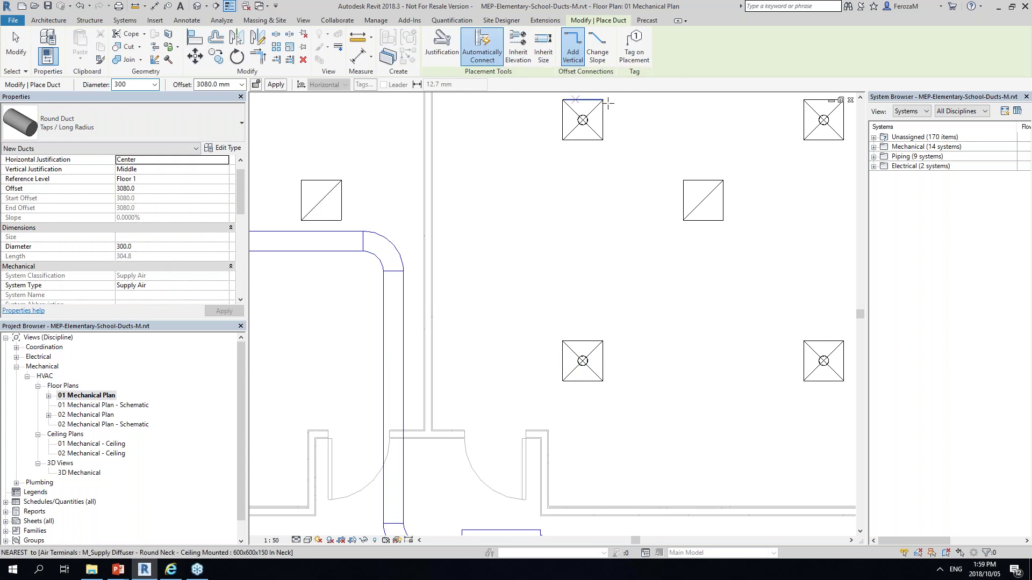
# - Try a 150 diameter duct matching connected elevation, cancel, then redo to restore the round branch
pyautogui.click(525, 47)
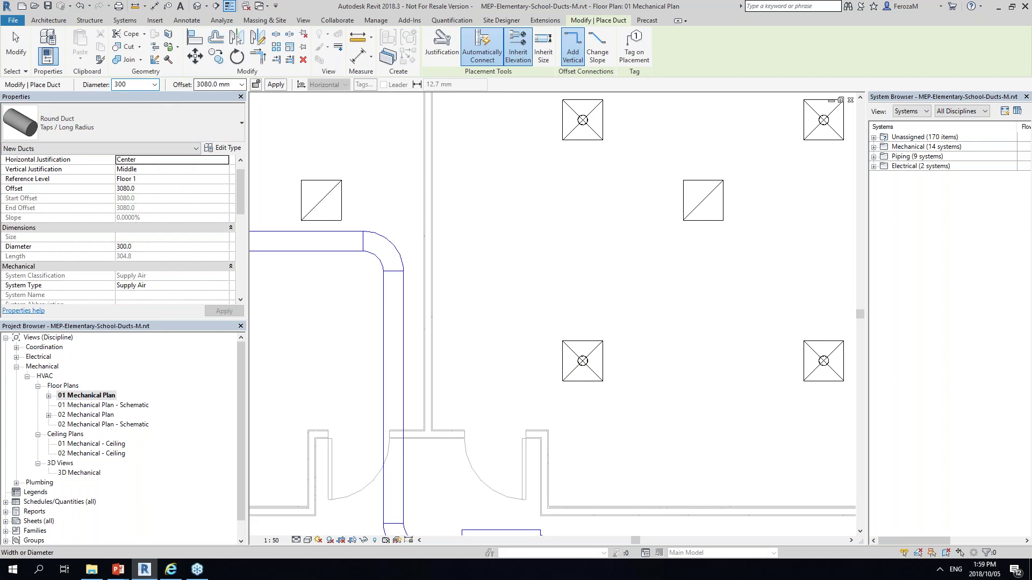
pyautogui.moveTo(134, 84); pyautogui.dragTo(116, 83)
pyautogui.click(155, 85)
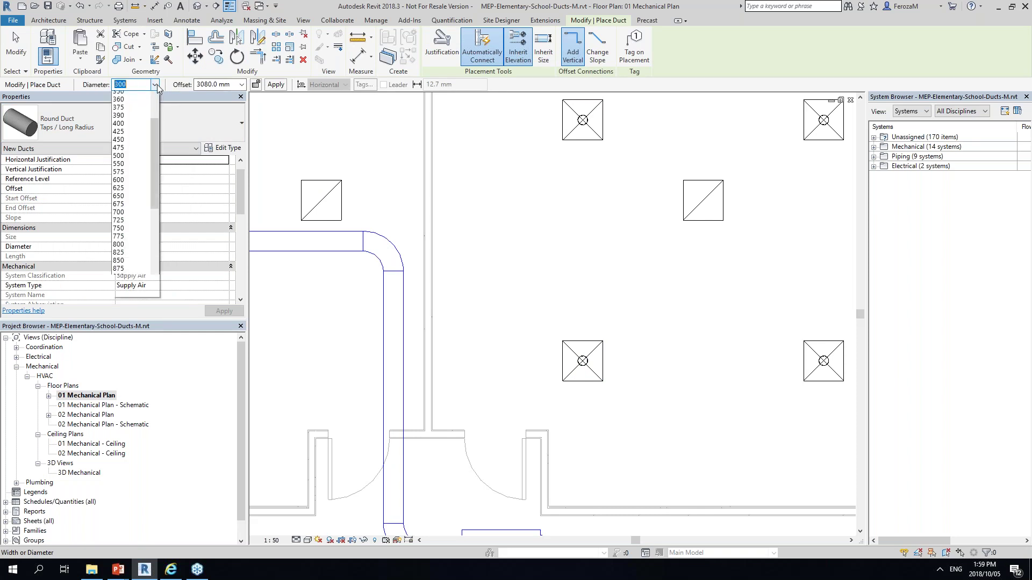
pyautogui.scroll(5, 133, 111)
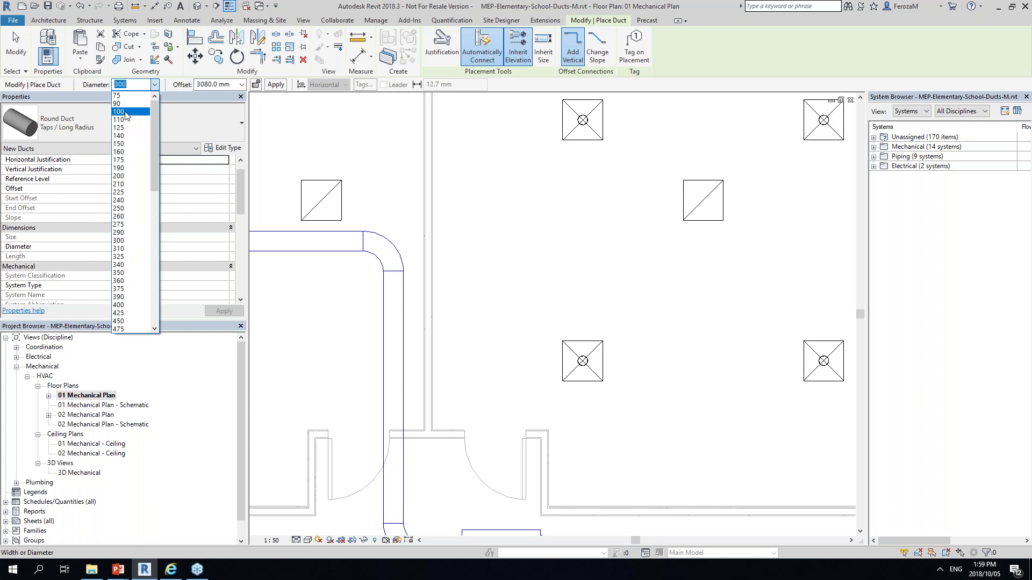
pyautogui.write('150')
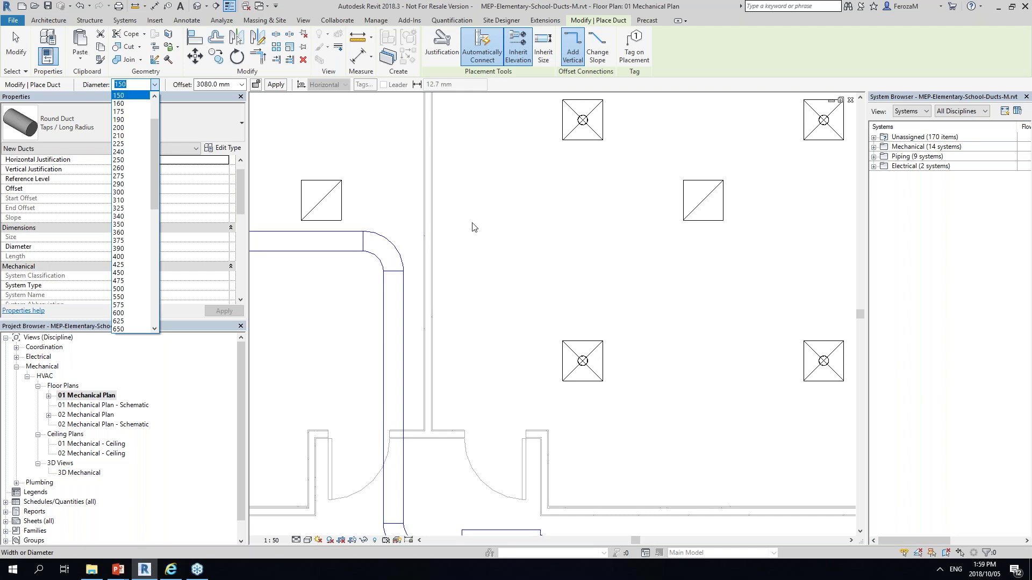
pyautogui.press('Escape')
pyautogui.press('Escape')
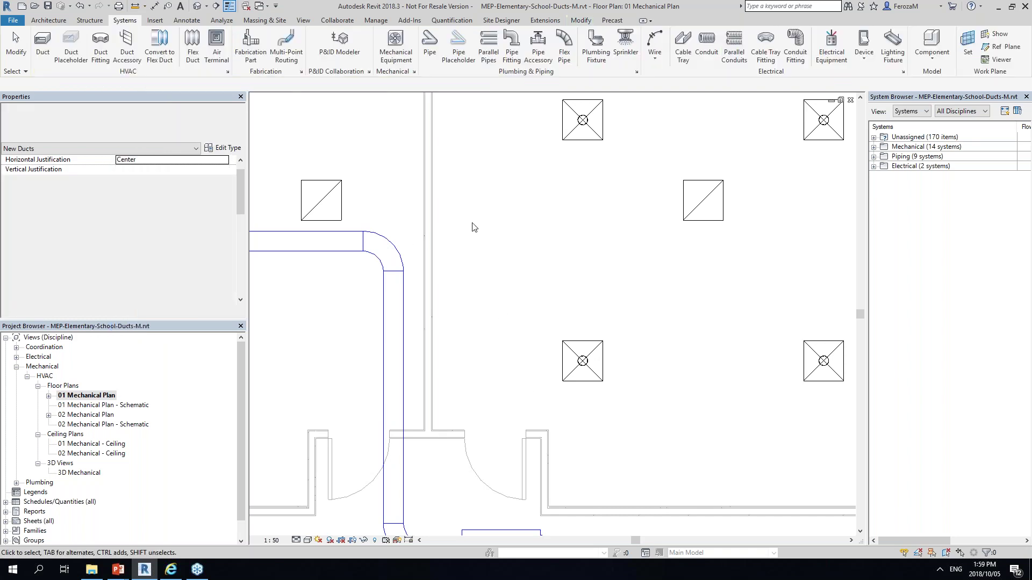
pyautogui.click(80, 6)
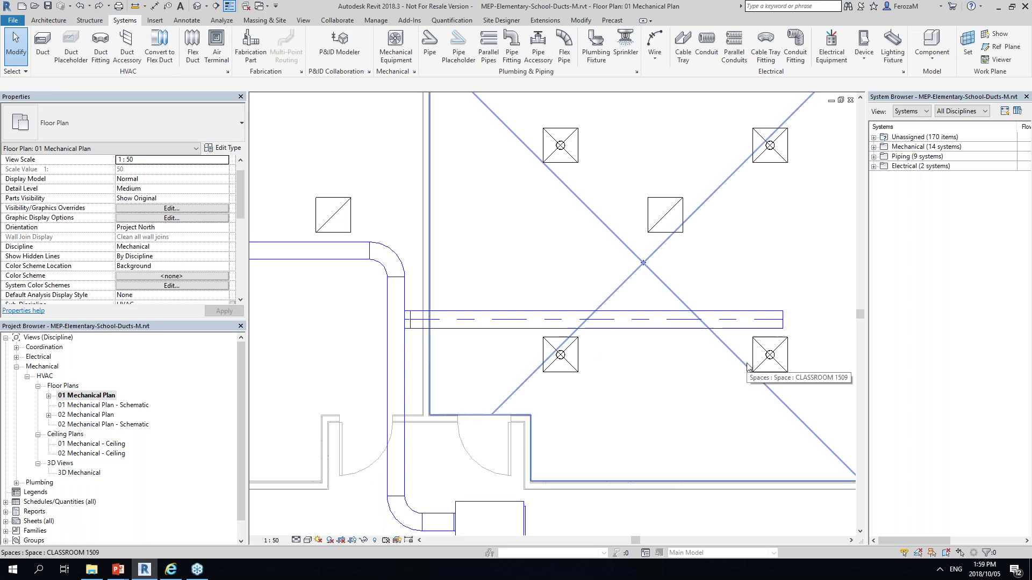
# - Pan and zoom into classroom 1510's ductwork and bring up the Systems duct tools
pyautogui.click(581, 20)
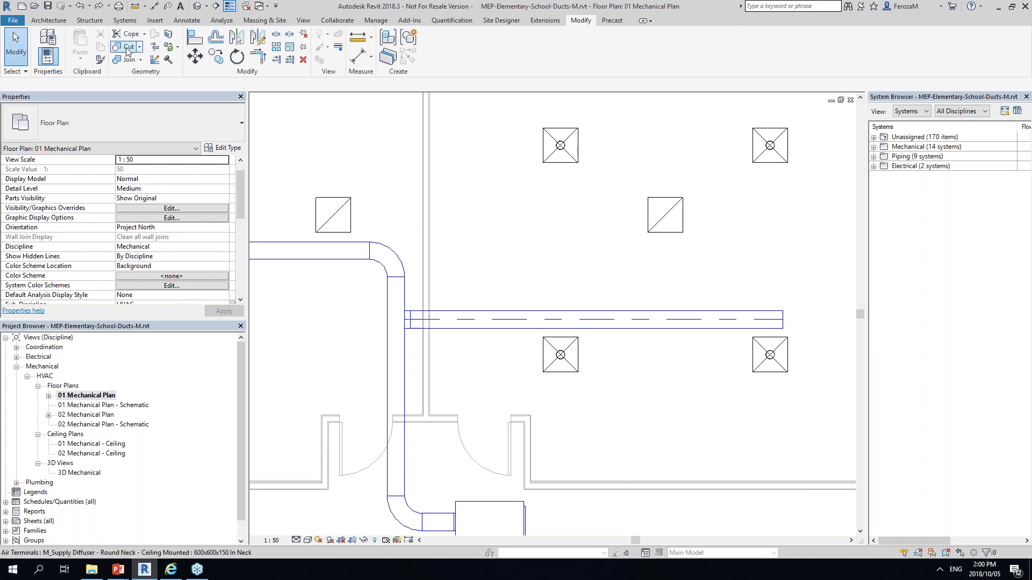
pyautogui.scroll(-5, 492, 287)
pyautogui.scroll(2, 557, 278)
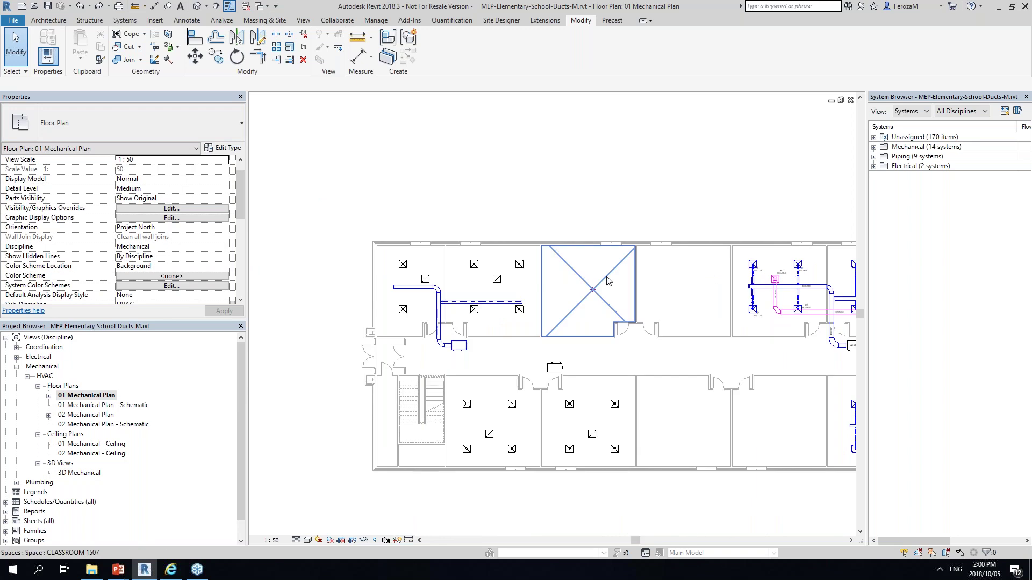
pyautogui.moveTo(608, 280); pyautogui.dragTo(478, 298, button='middle')
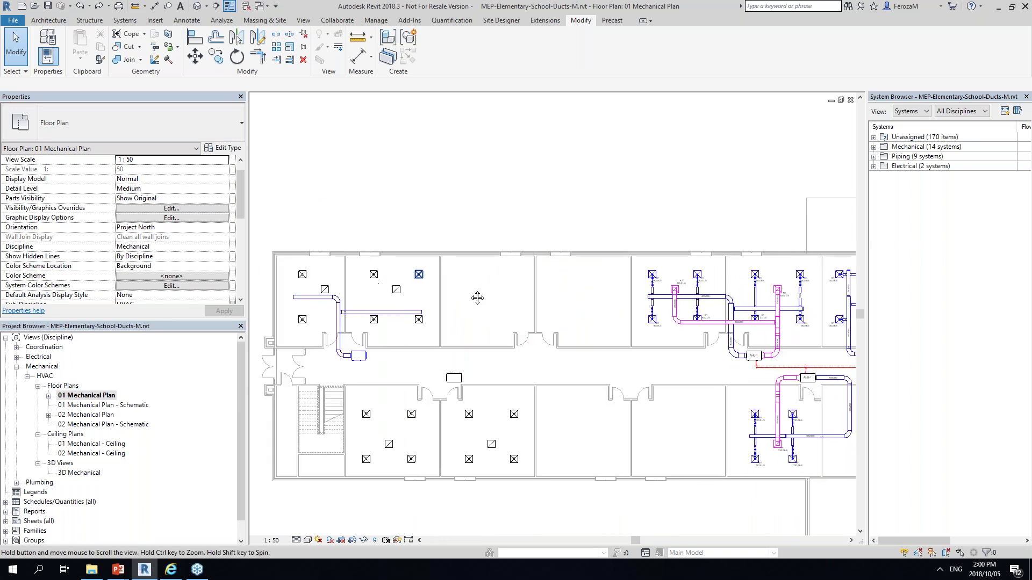
pyautogui.scroll(2, 279, 282)
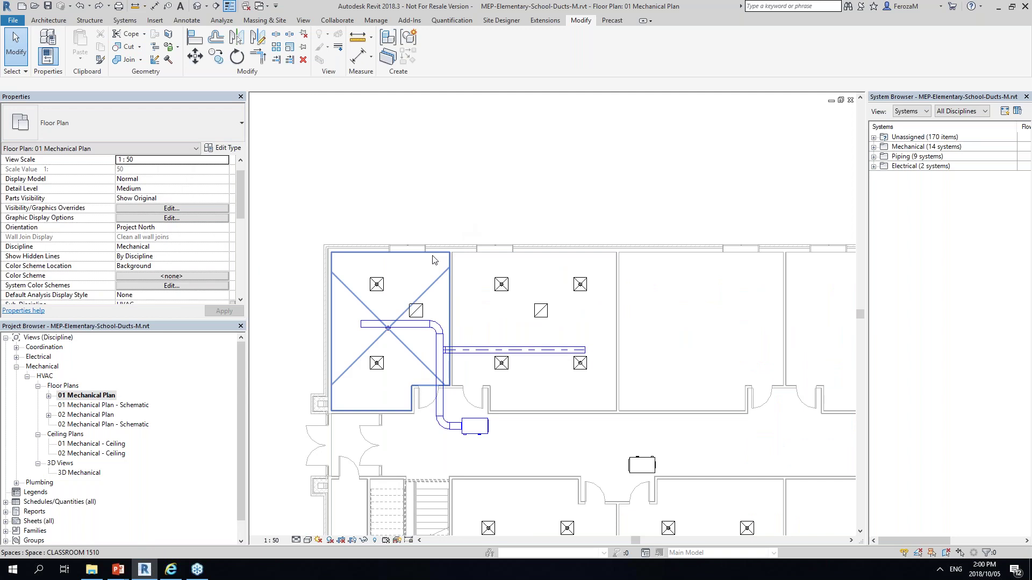
pyautogui.click(136, 24)
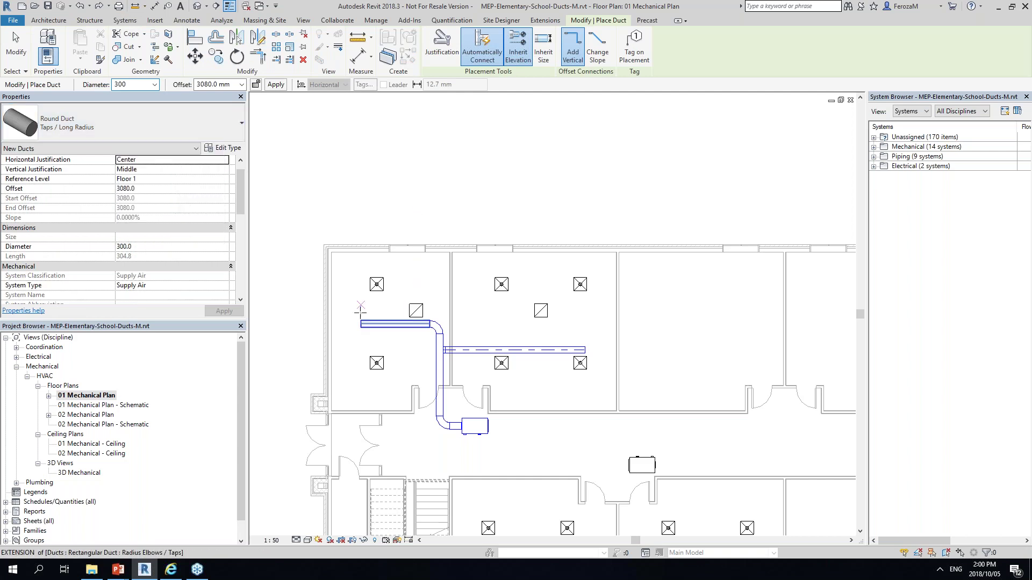
# - Draw a short 150 mm round duct from the supply duct's left end up toward the diffuser
pyautogui.scroll(2, 382, 329)
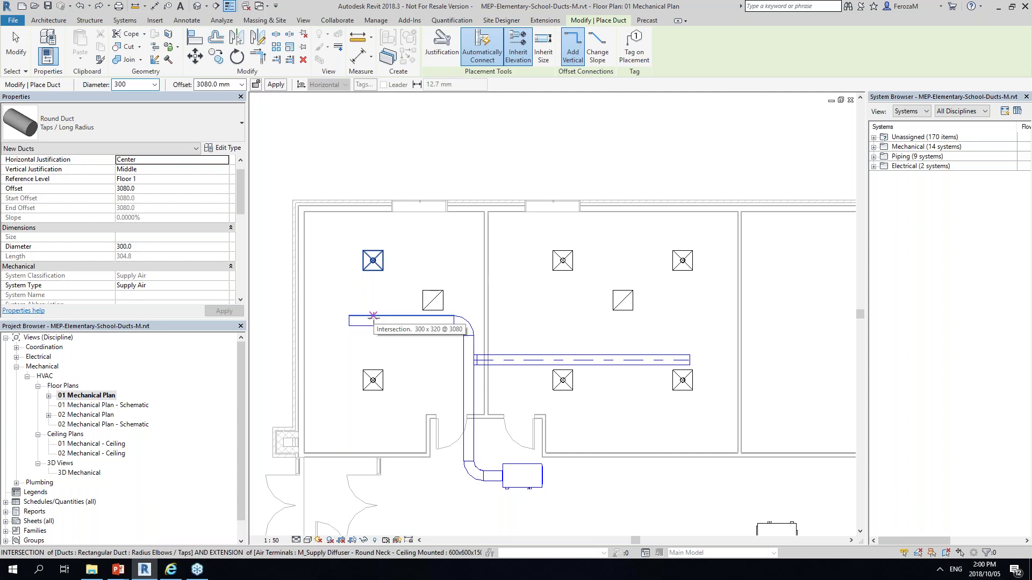
pyautogui.click(154, 84)
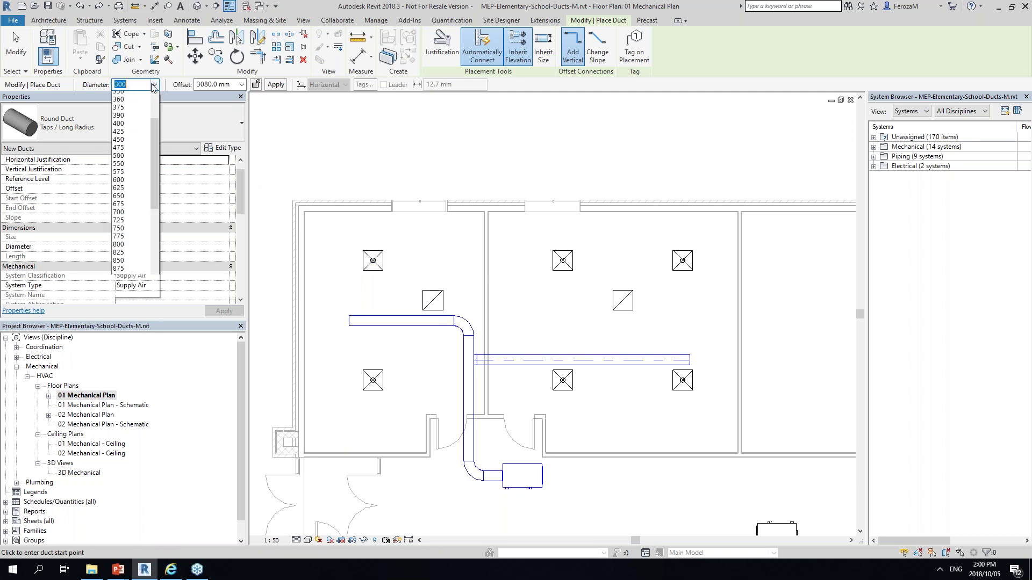
pyautogui.scroll(7, 129, 161)
pyautogui.write('150')
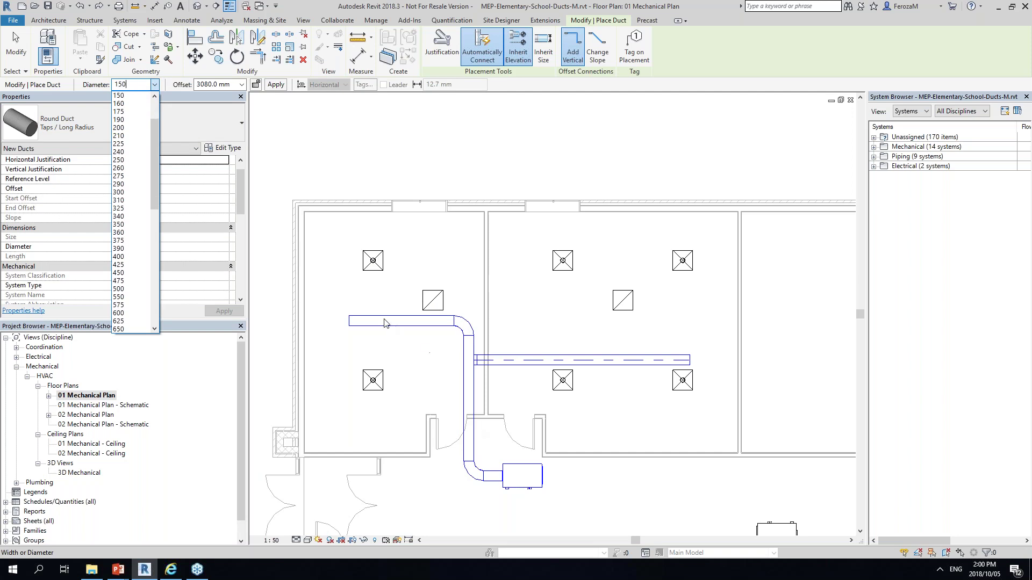
pyautogui.press('Return')
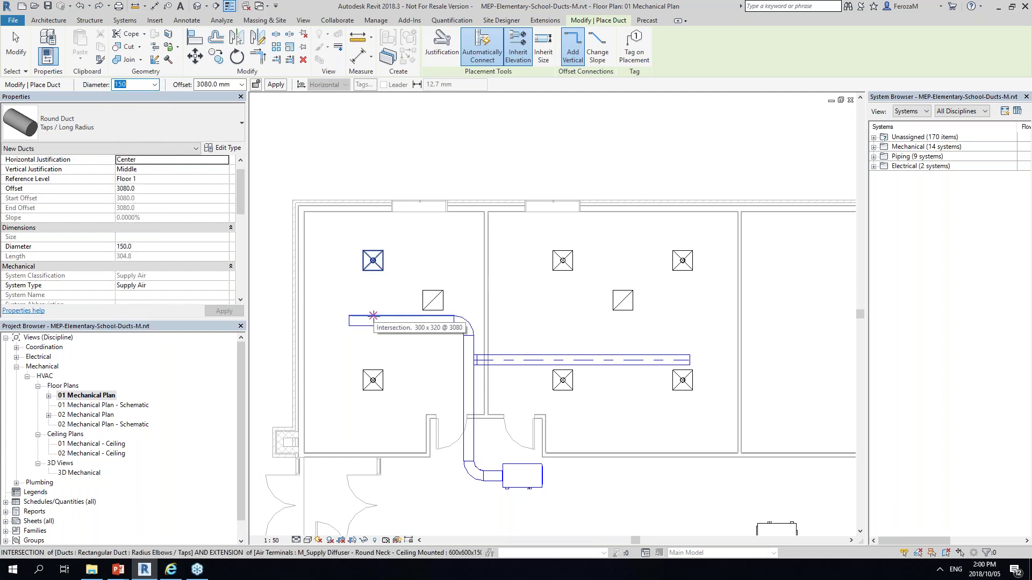
pyautogui.click(373, 319)
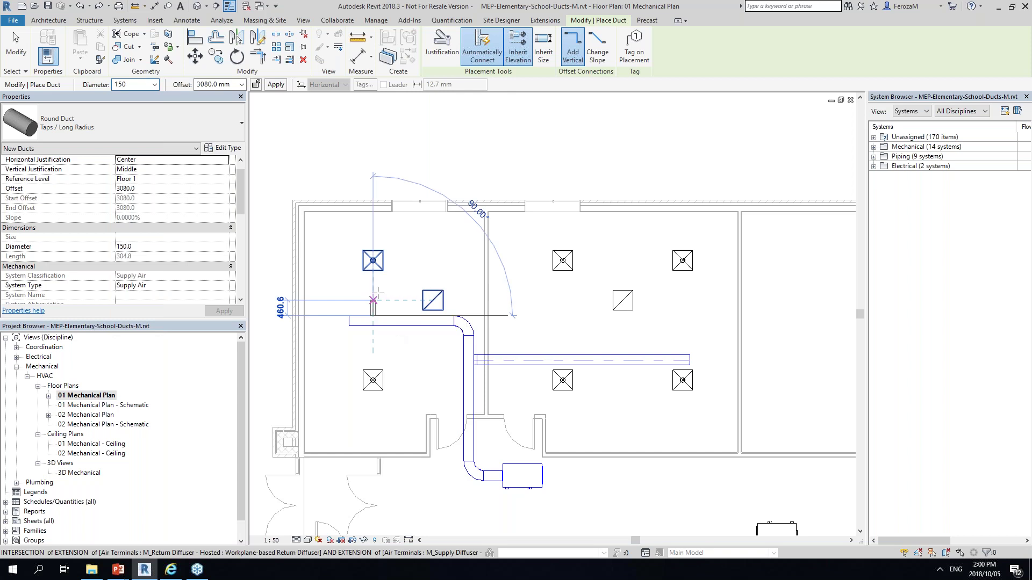
pyautogui.click(378, 292)
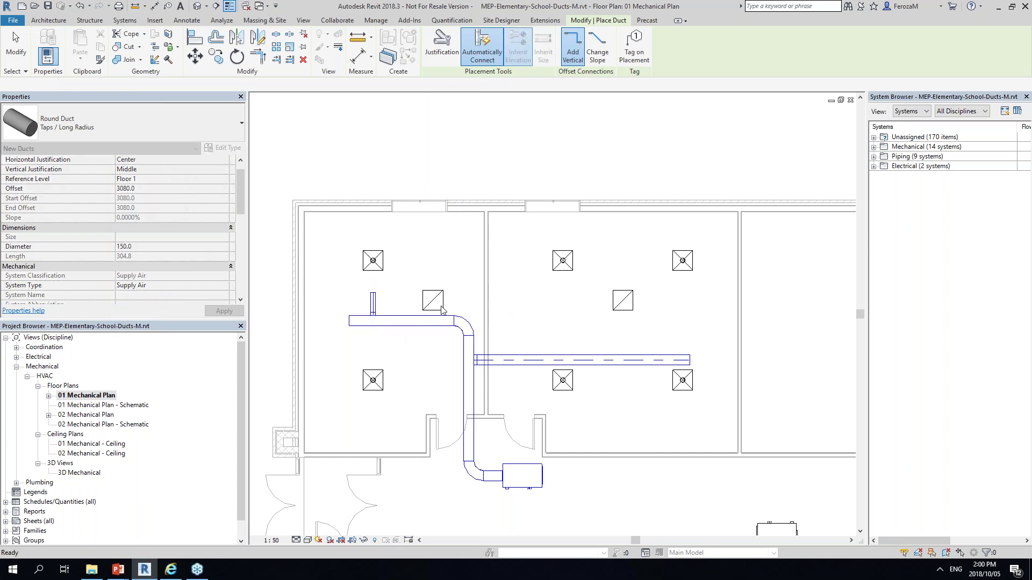
pyautogui.press('Escape')
pyautogui.press('Escape')
pyautogui.scroll(2, 376, 274)
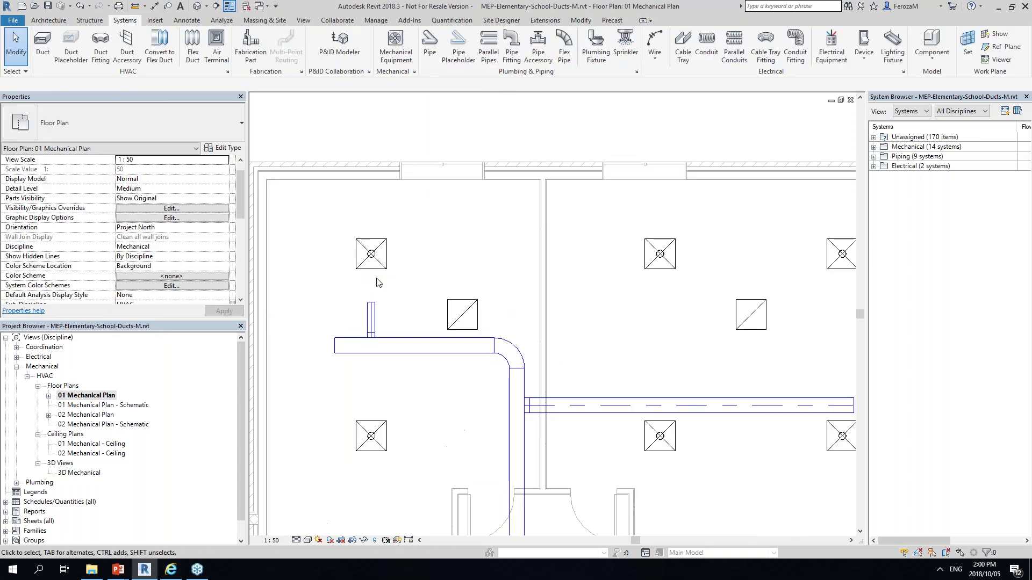
pyautogui.click(193, 52)
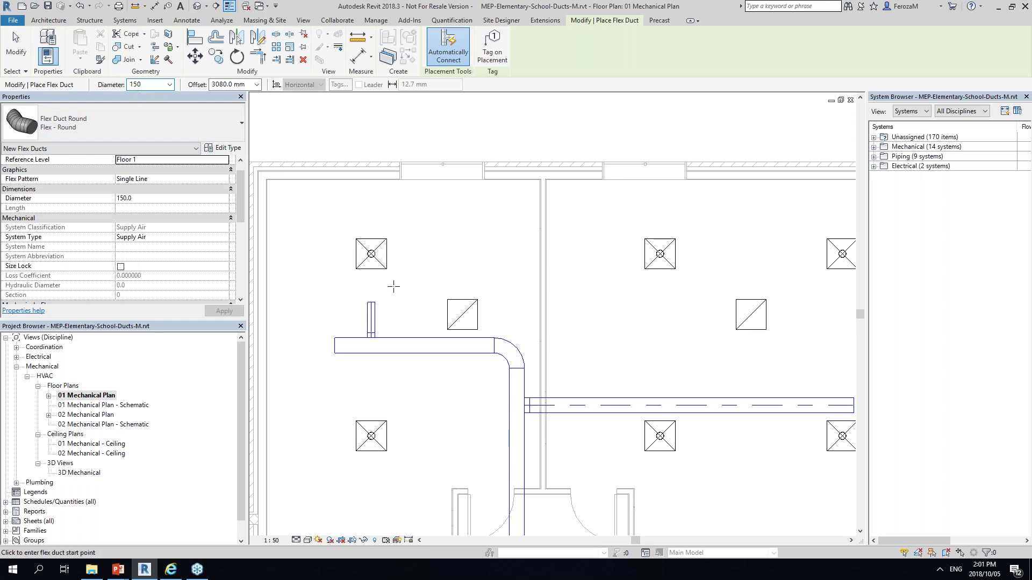
pyautogui.press('Escape')
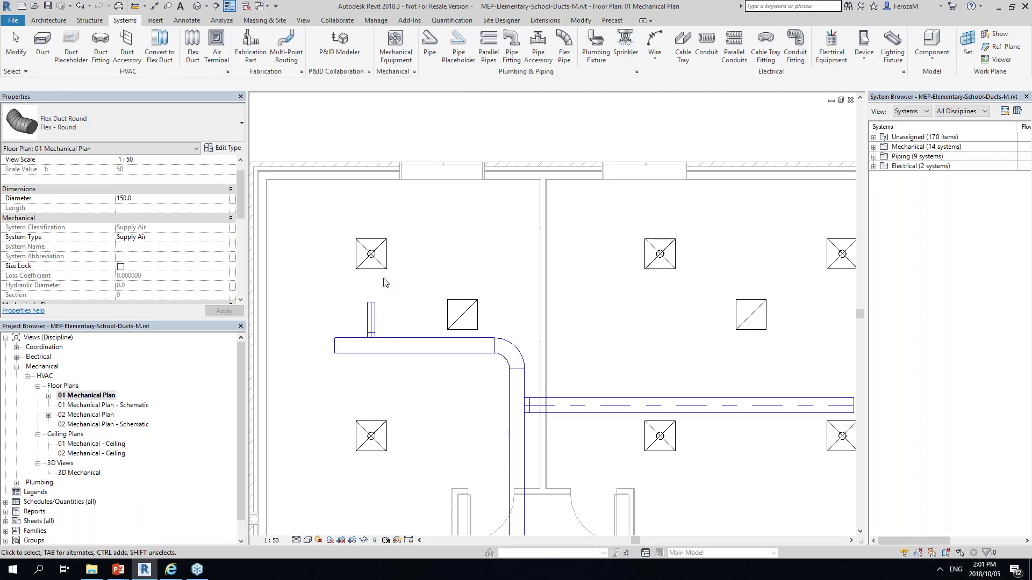
pyautogui.click(379, 267)
pyautogui.click(372, 291)
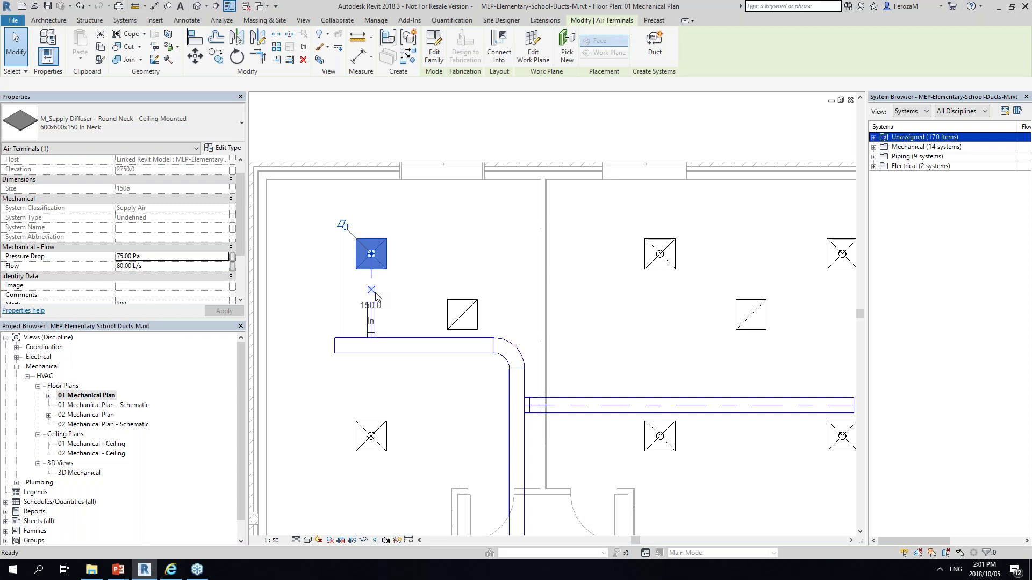
pyautogui.click(375, 293)
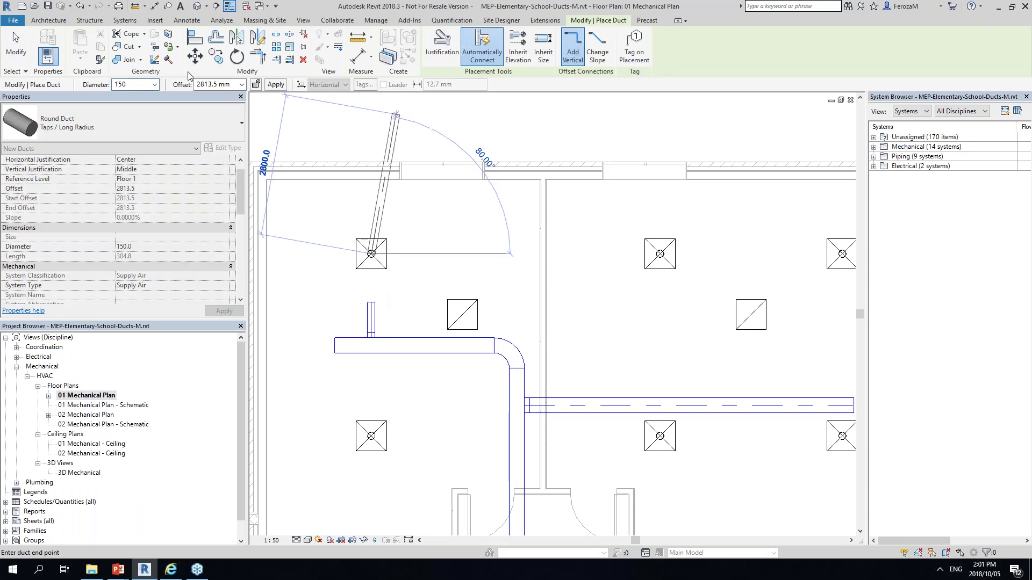
pyautogui.click(124, 122)
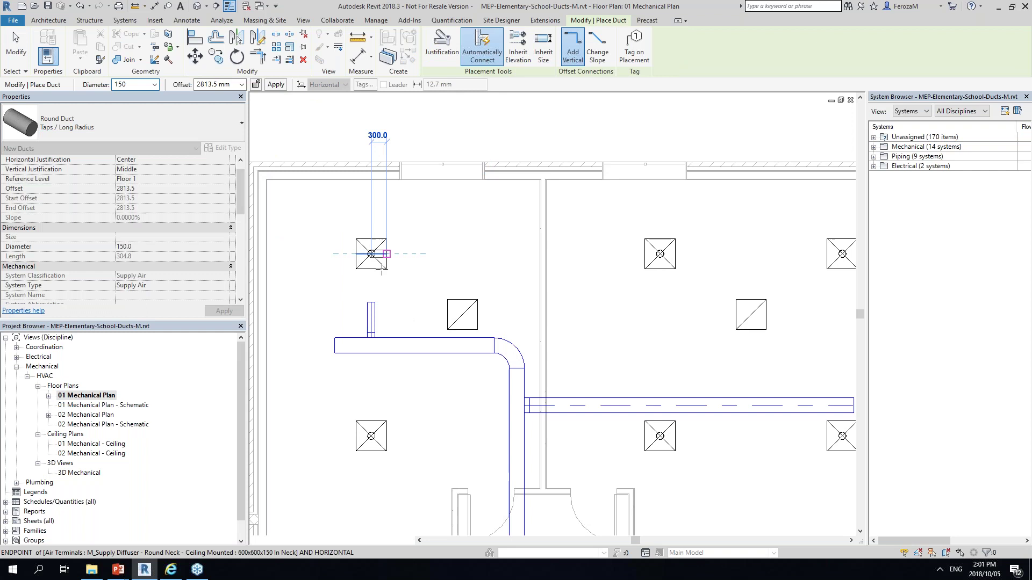
pyautogui.click(371, 254)
pyautogui.click(371, 303)
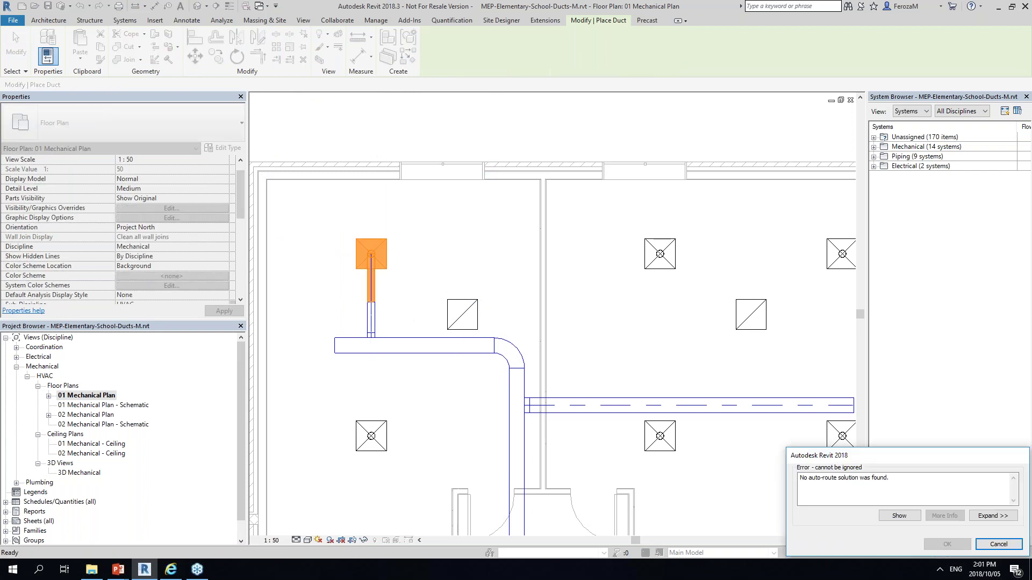
pyautogui.press('Escape')
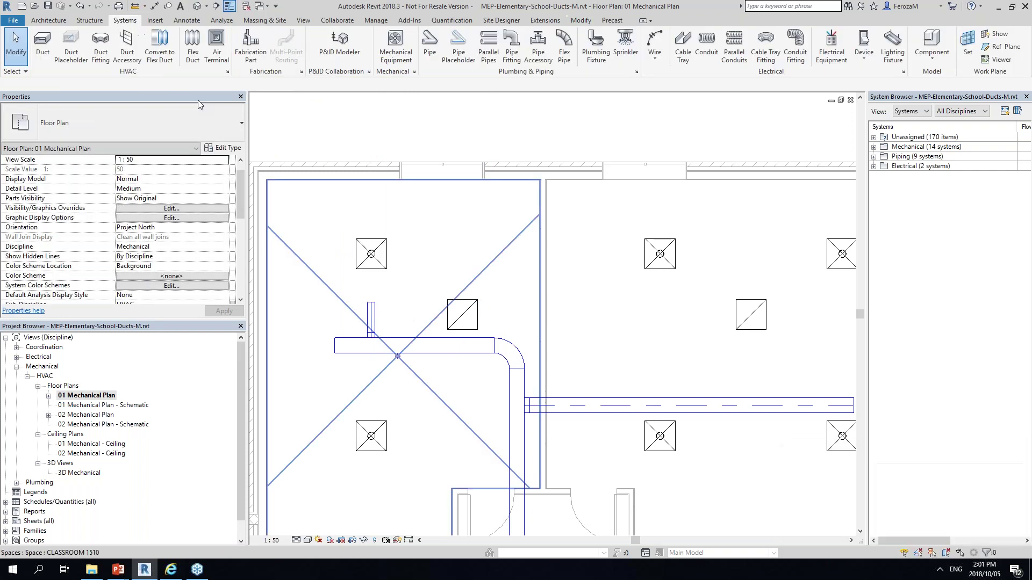
# - Link the duct stub's top end to the classroom 1510 ceiling diffuser with a 150 mm flex duct
pyautogui.press('f')
pyautogui.press('d')
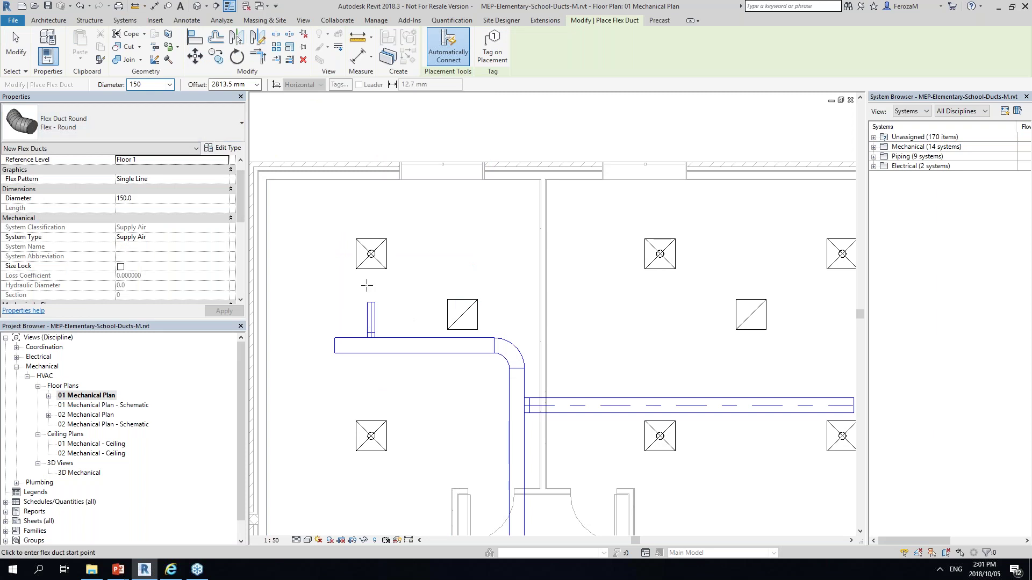
pyautogui.click(370, 303)
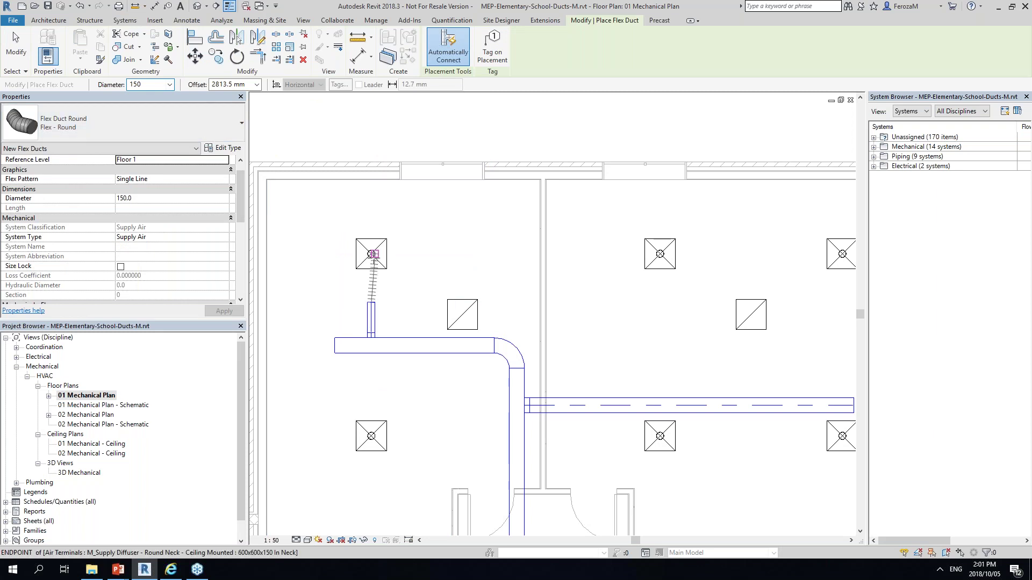
pyautogui.click(374, 253)
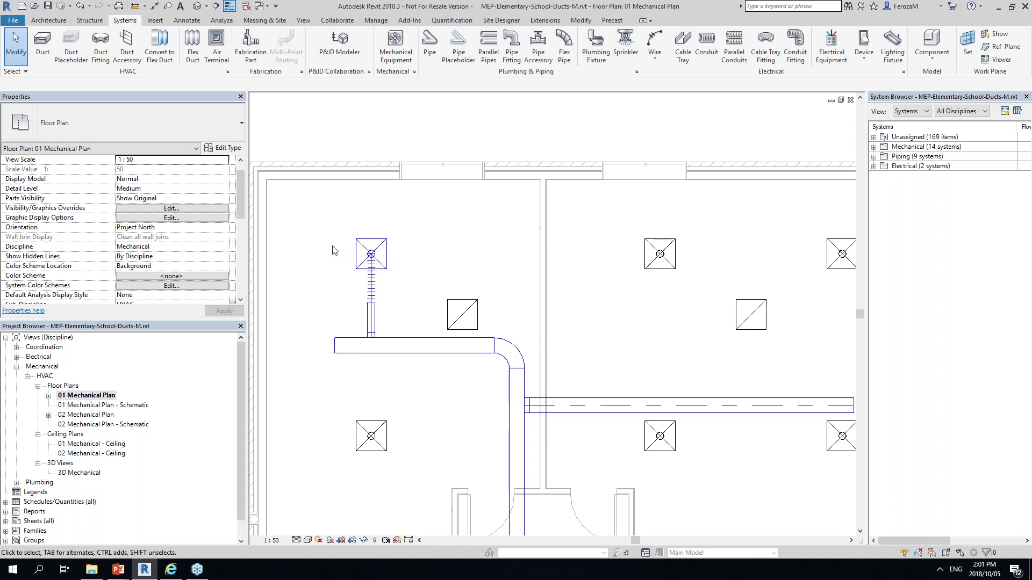
# - Finish placing the Section 3 line through the classroom ductwork
pyautogui.scroll(-5, 332, 250)
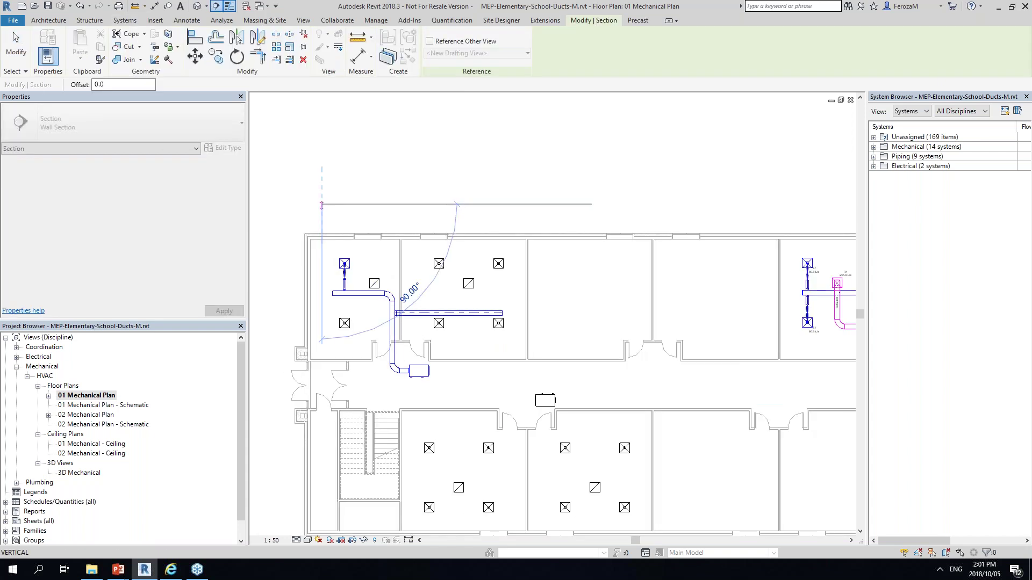
pyautogui.click(322, 341)
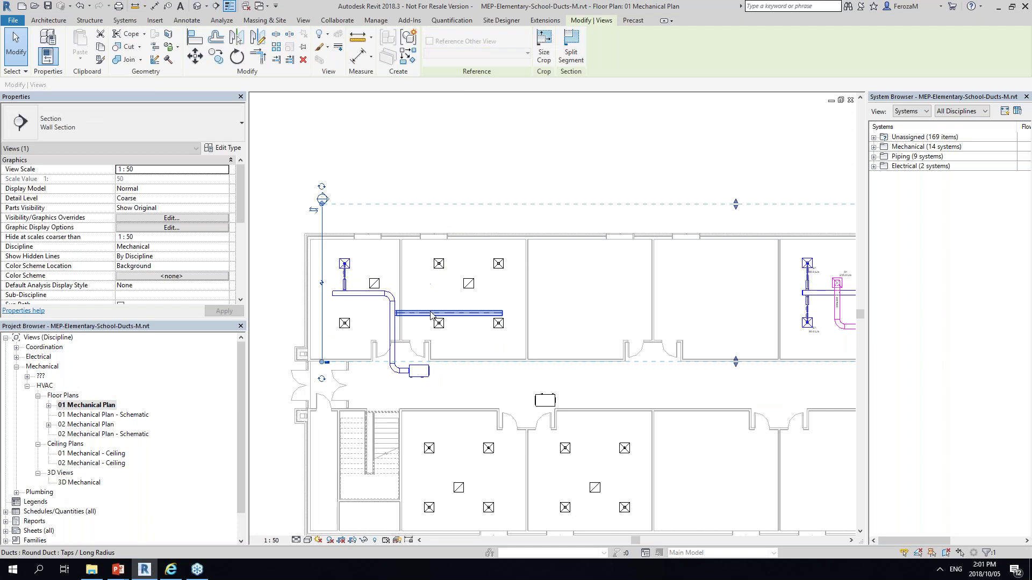
pyautogui.scroll(-4, 502, 327)
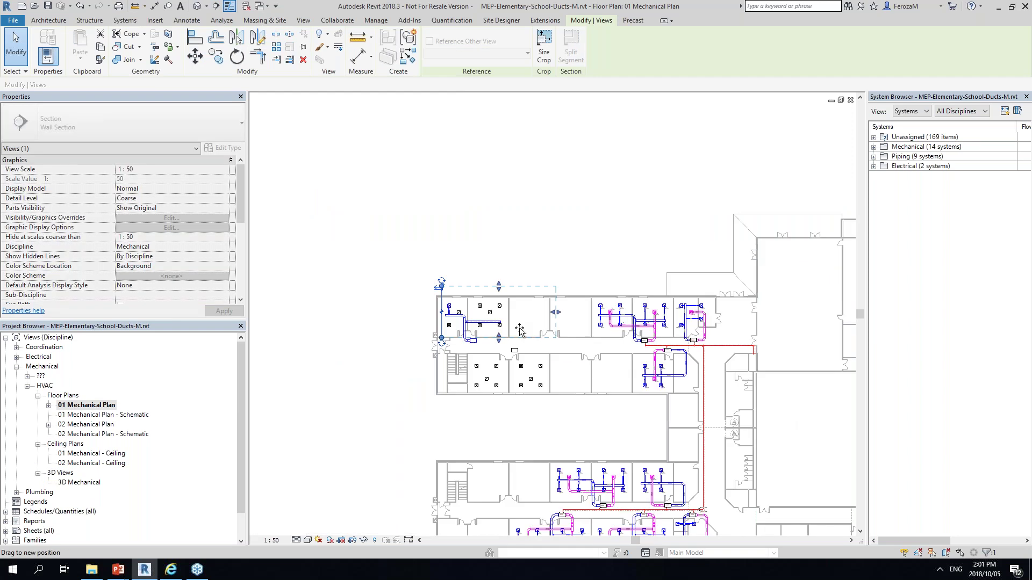
pyautogui.press('Escape')
pyautogui.scroll(5, 479, 325)
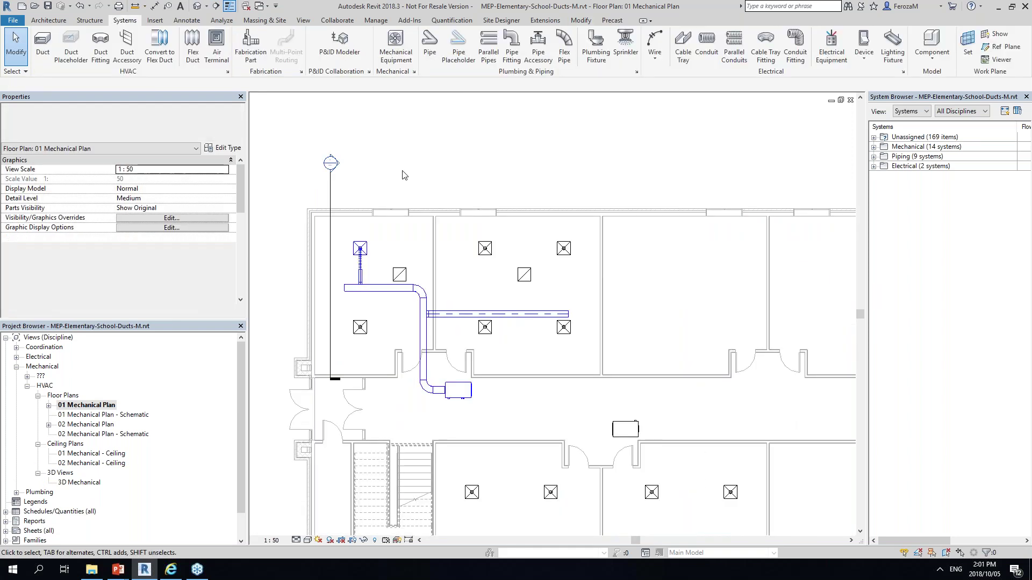
# - Open Section 3, then orient the default 3D view to Section: Section 3
pyautogui.doubleClick(331, 163)
pyautogui.click(197, 6)
pyautogui.rightClick(882, 301)
pyautogui.click(906, 344)
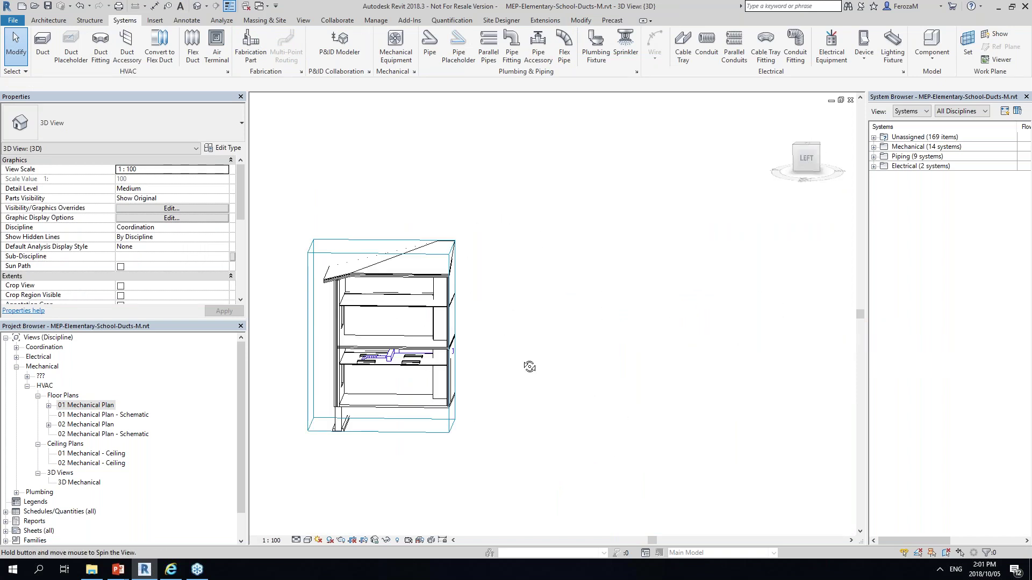
pyautogui.click(569, 340)
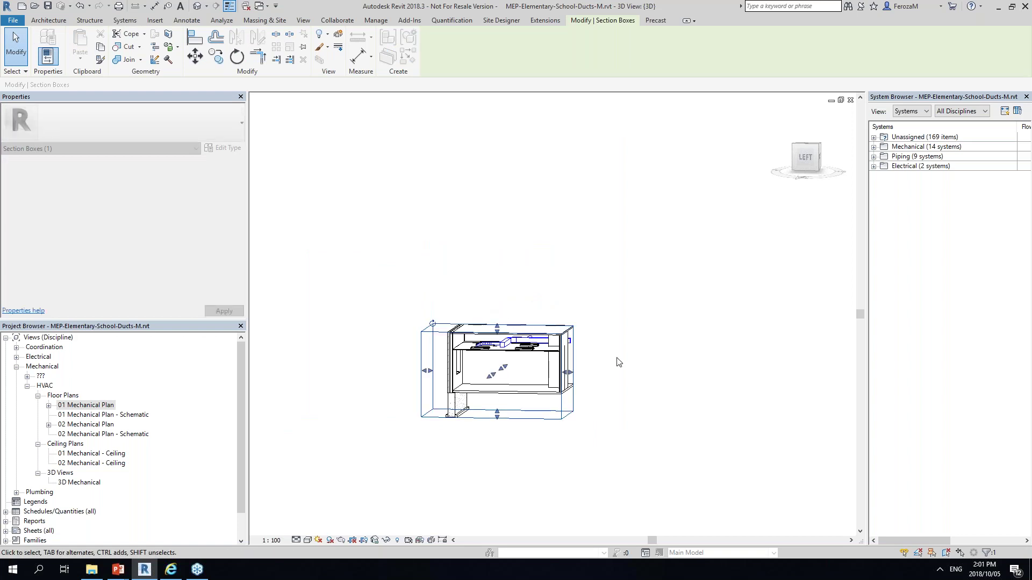
pyautogui.click(617, 363)
pyautogui.click(502, 314)
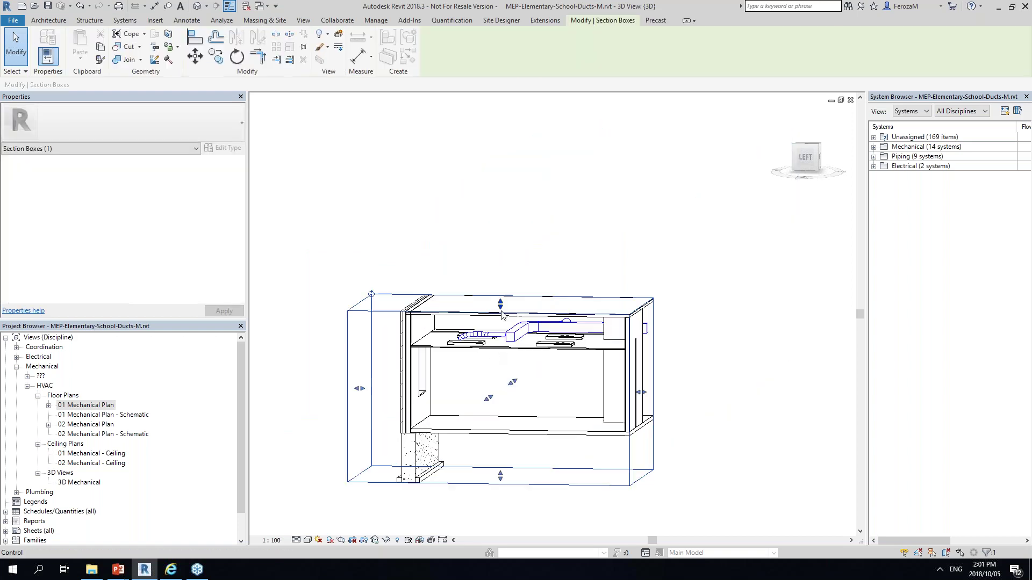
pyautogui.click(473, 393)
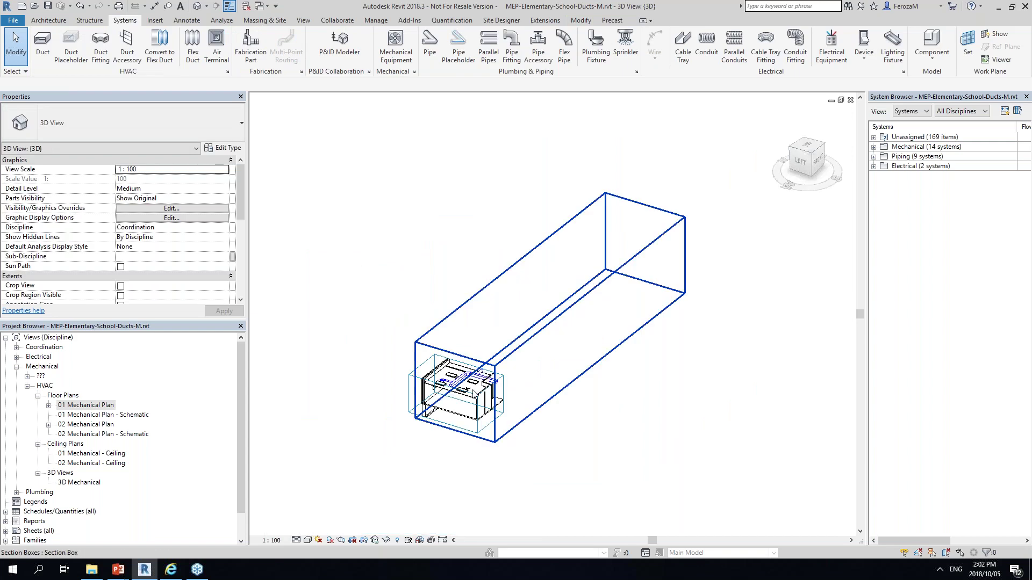
pyautogui.scroll(4, 473, 392)
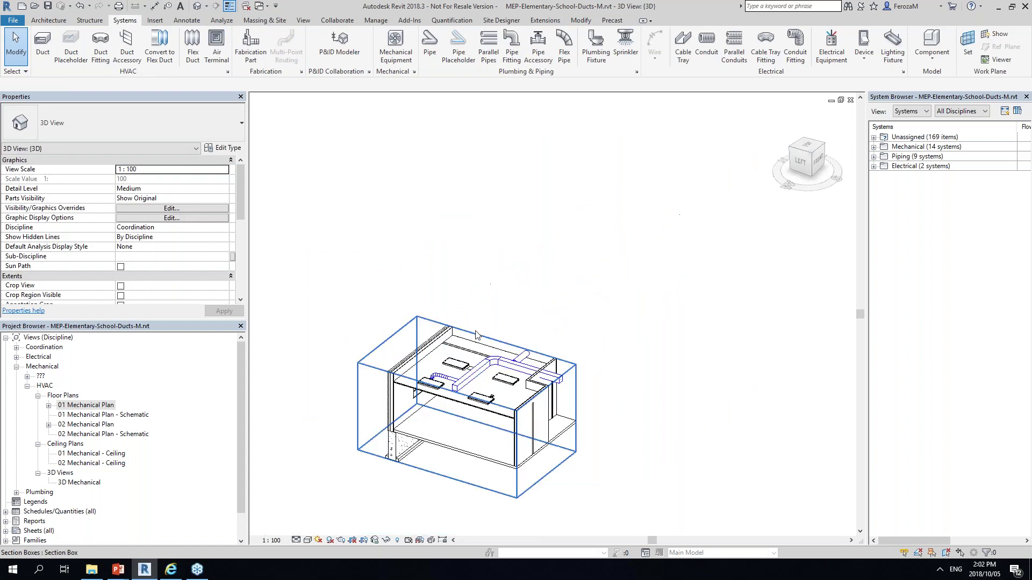
pyautogui.click(473, 395)
pyautogui.keyDown('shift'); pyautogui.moveTo(416, 315); pyautogui.dragTo(632, 420, button='middle'); pyautogui.keyUp('shift')
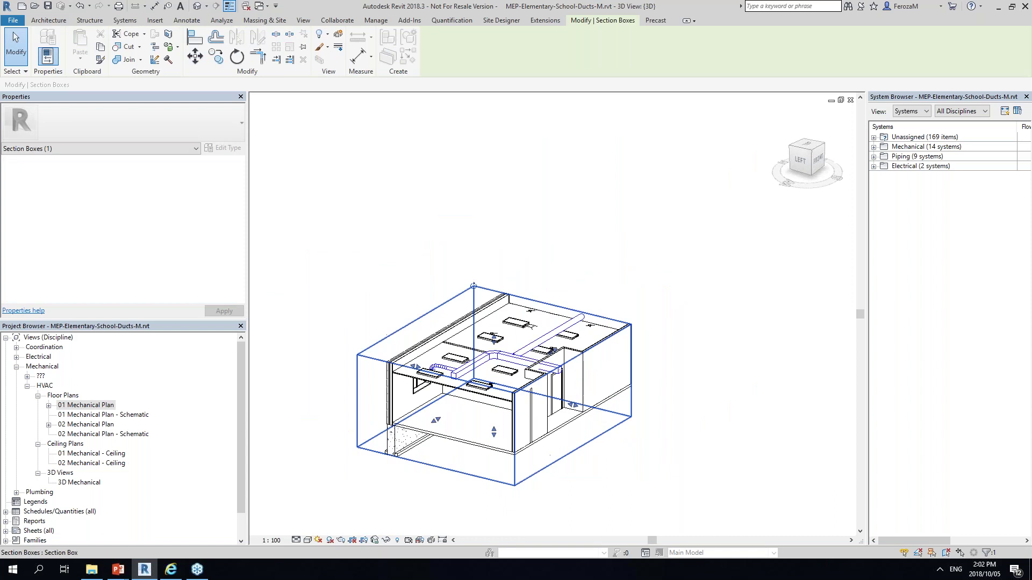
pyautogui.scroll(6, 449, 371)
pyautogui.scroll(-1, 467, 360)
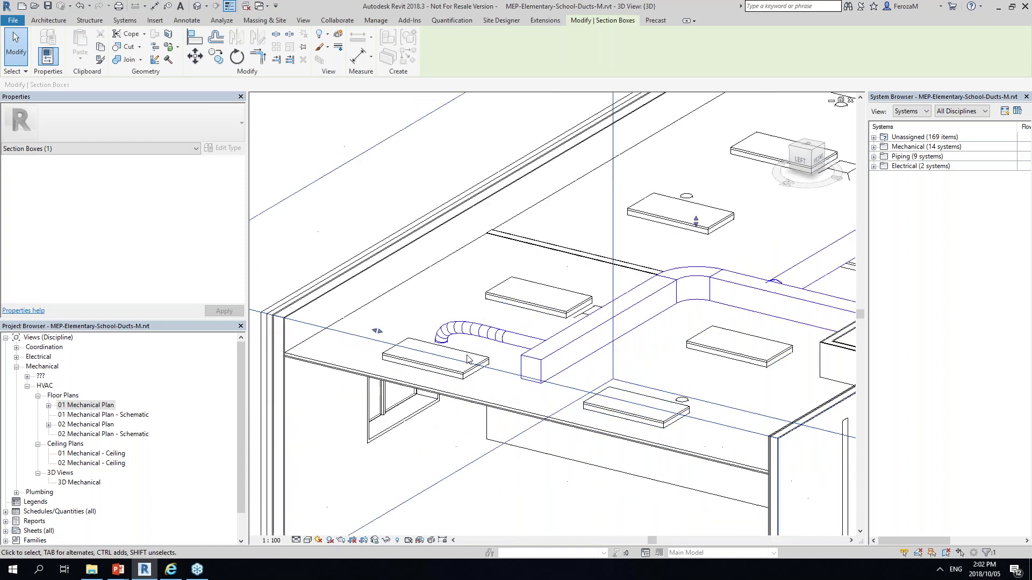
pyautogui.moveTo(467, 360)
pyautogui.keyDown('shift'); pyautogui.mouseDown(button='middle')
pyautogui.moveTo(460, 322)
pyautogui.moveTo(474, 357)
pyautogui.mouseUp(button='middle'); pyautogui.keyUp('shift')
# - Switch the 3D view from Wireframe to Consistent Colors and orbit closer to the duct junction
pyautogui.click(308, 540)
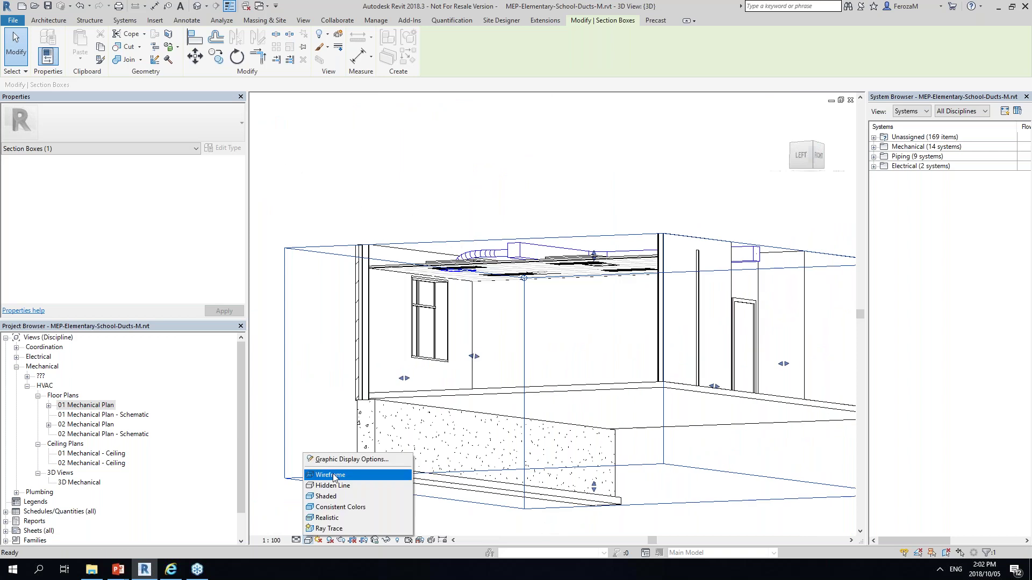
pyautogui.click(354, 474)
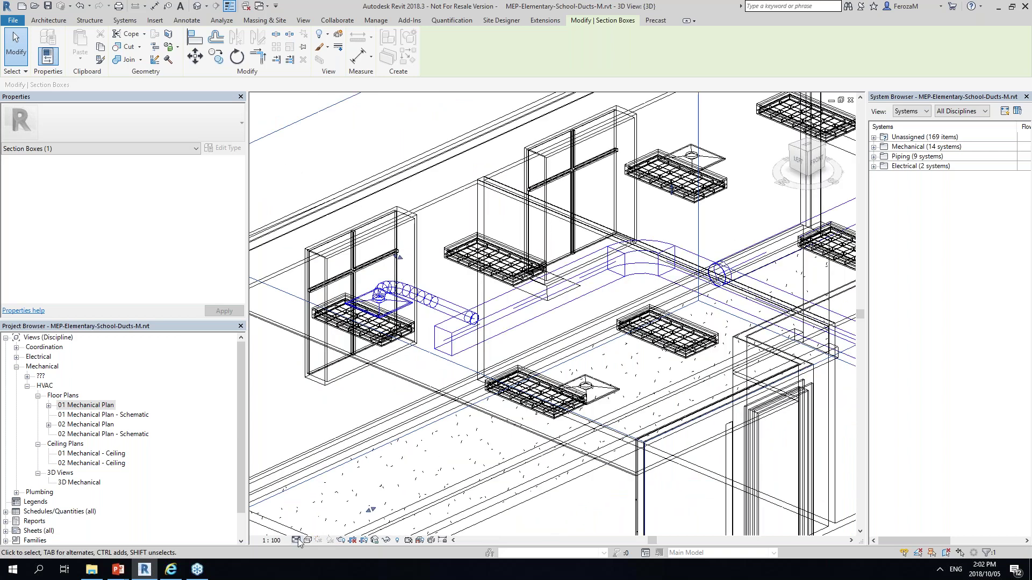
pyautogui.click(307, 540)
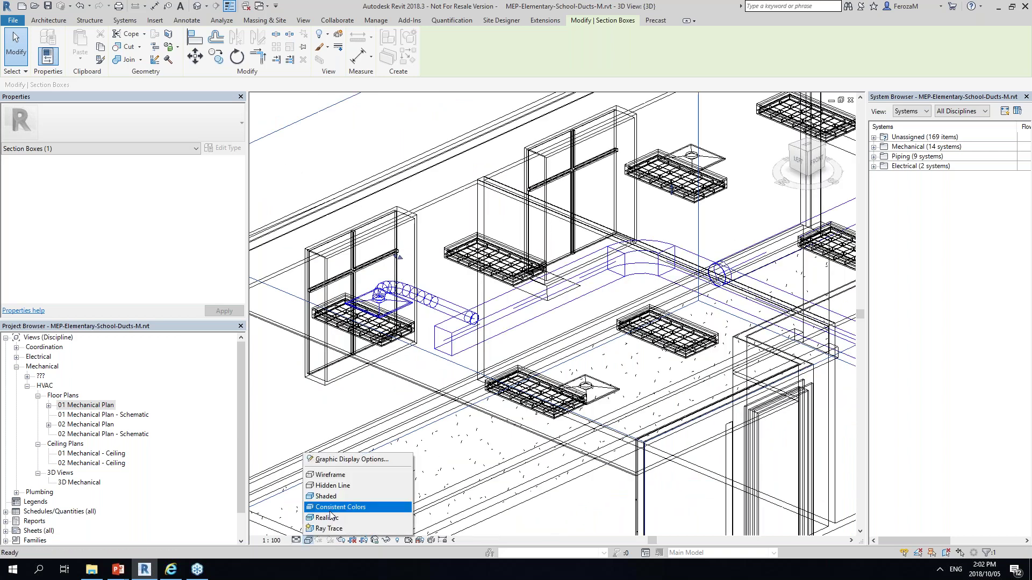
pyautogui.click(339, 507)
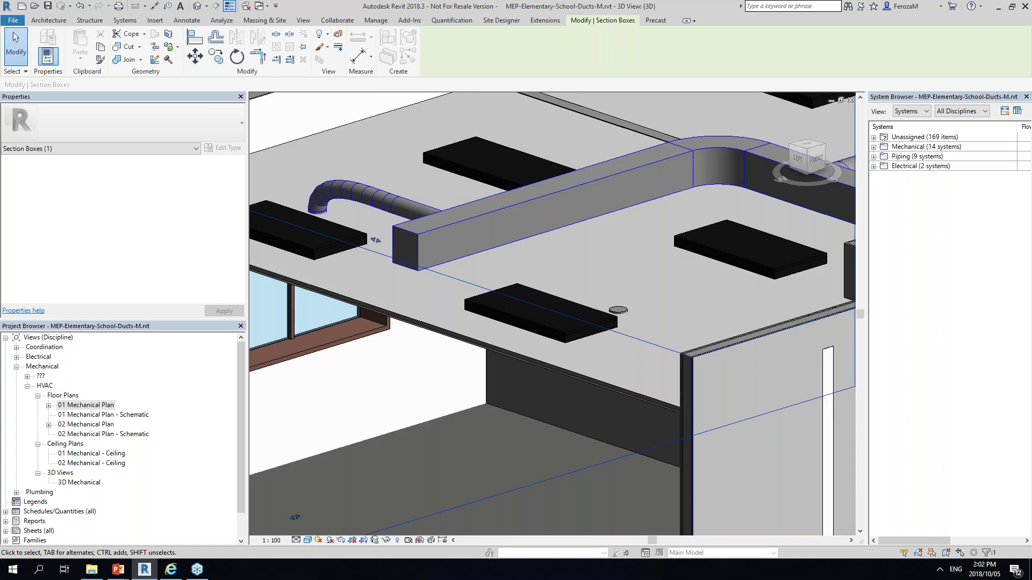
pyautogui.keyDown('shift'); pyautogui.moveTo(538, 354); pyautogui.dragTo(630, 397, button='middle'); pyautogui.keyUp('shift')
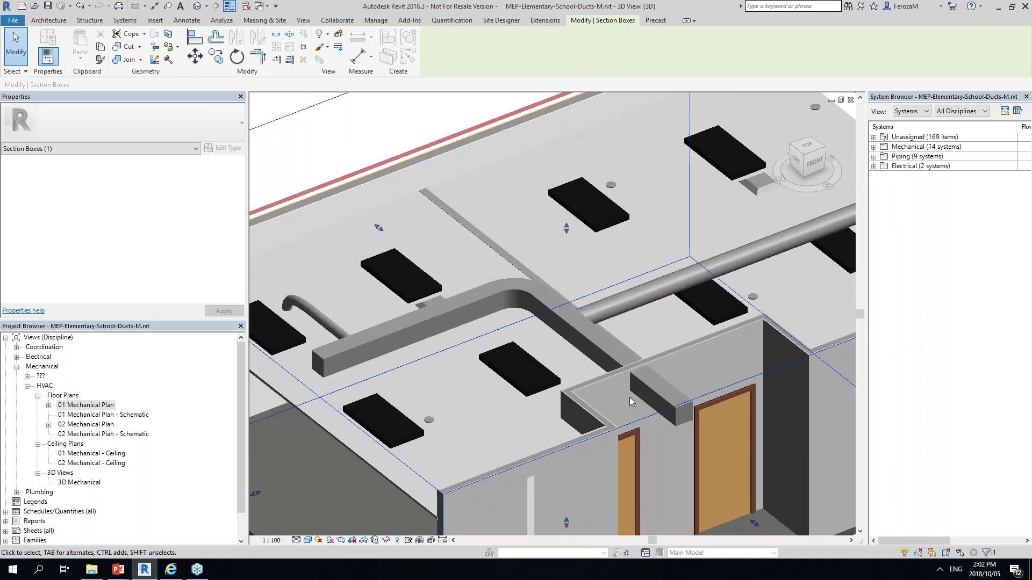
pyautogui.scroll(-1, 630, 398)
pyautogui.keyDown('shift'); pyautogui.moveTo(630, 398); pyautogui.dragTo(481, 328, button='middle'); pyautogui.keyUp('shift')
# - Try 3500 mm, then 3300 mm offsets on the rectangular branch duct
pyautogui.click(457, 331)
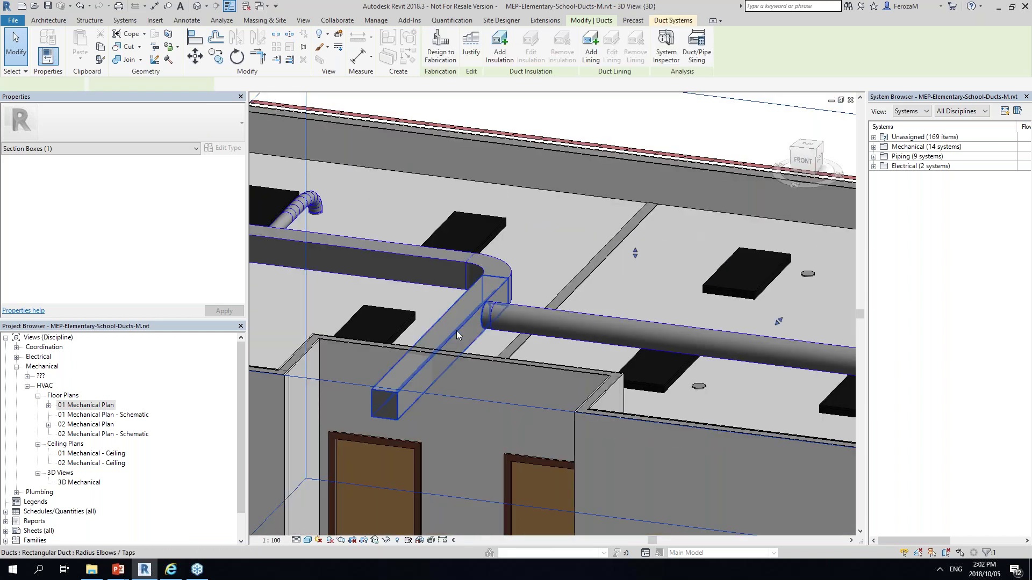
pyautogui.click(292, 84)
pyautogui.click(270, 184)
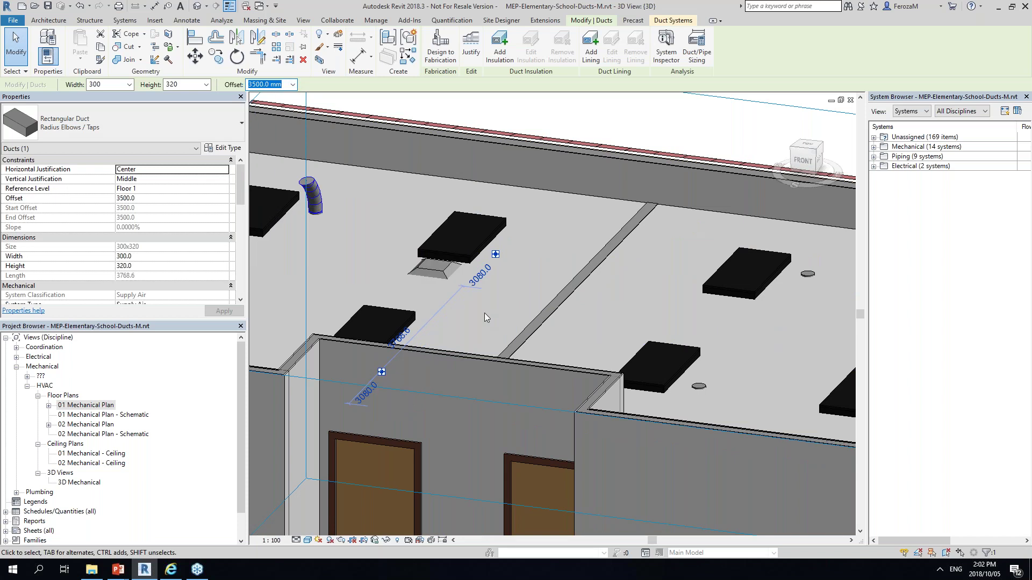
pyautogui.scroll(-3, 485, 317)
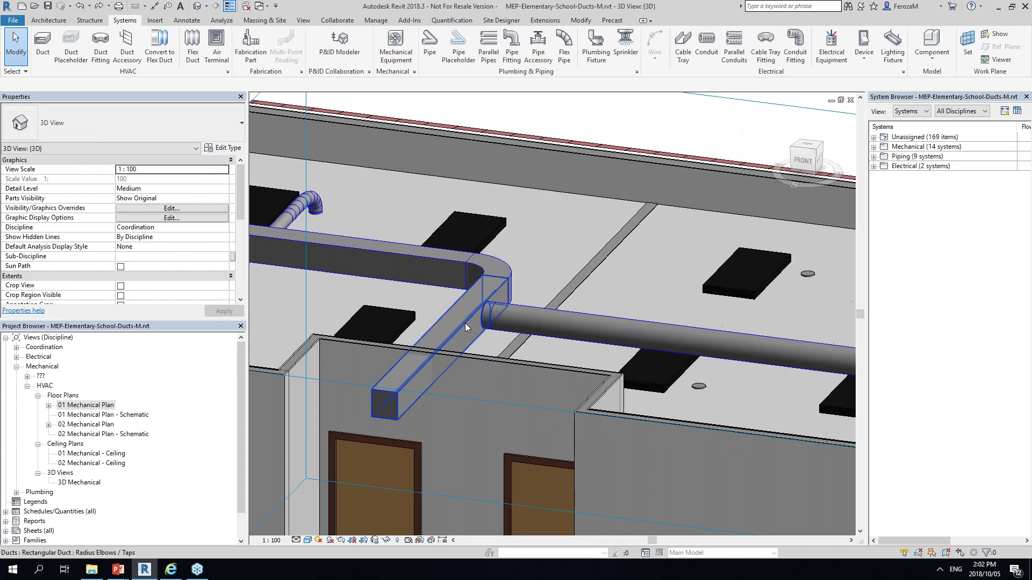
pyautogui.click(466, 323)
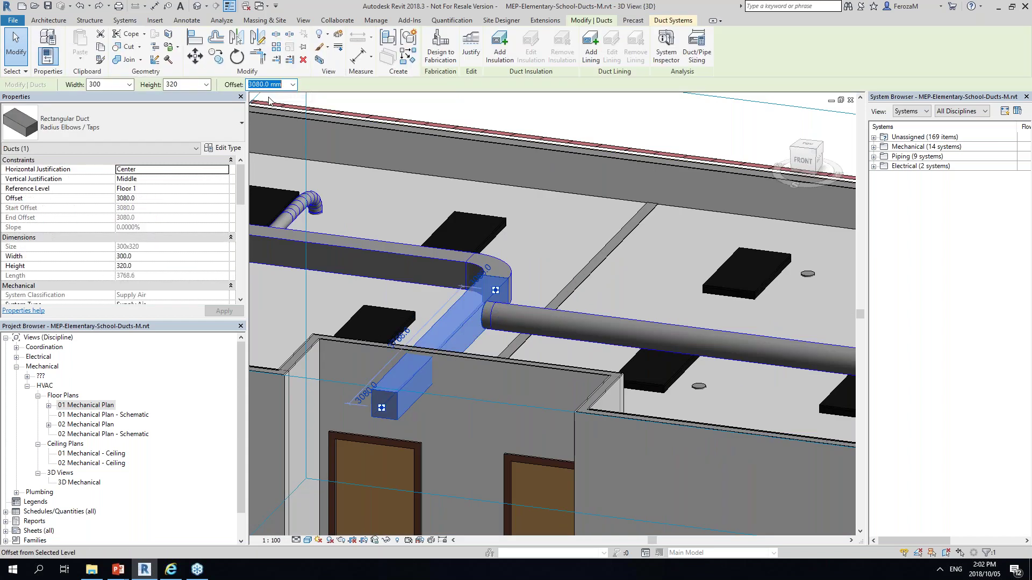
pyautogui.click(292, 84)
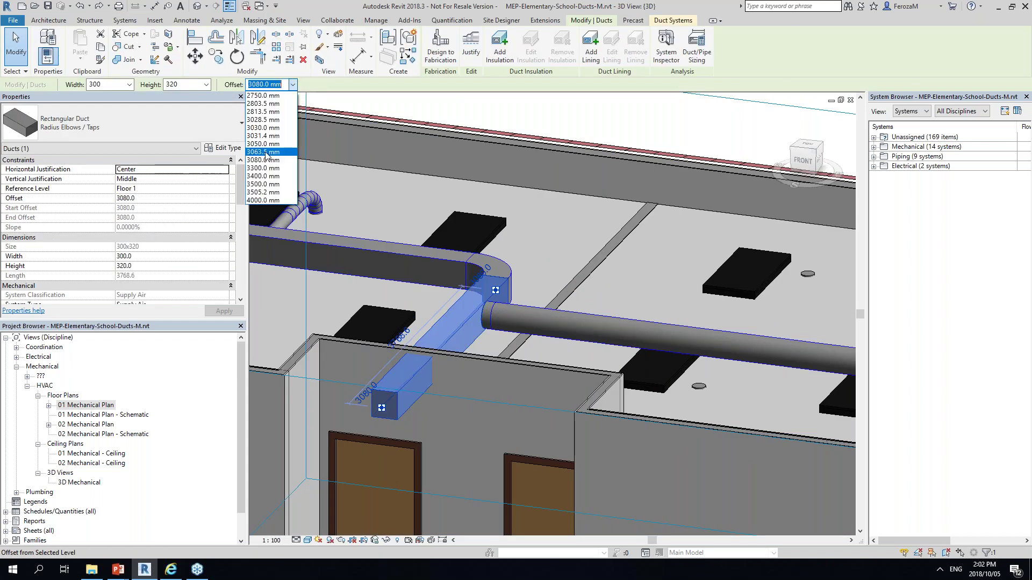
pyautogui.click(263, 168)
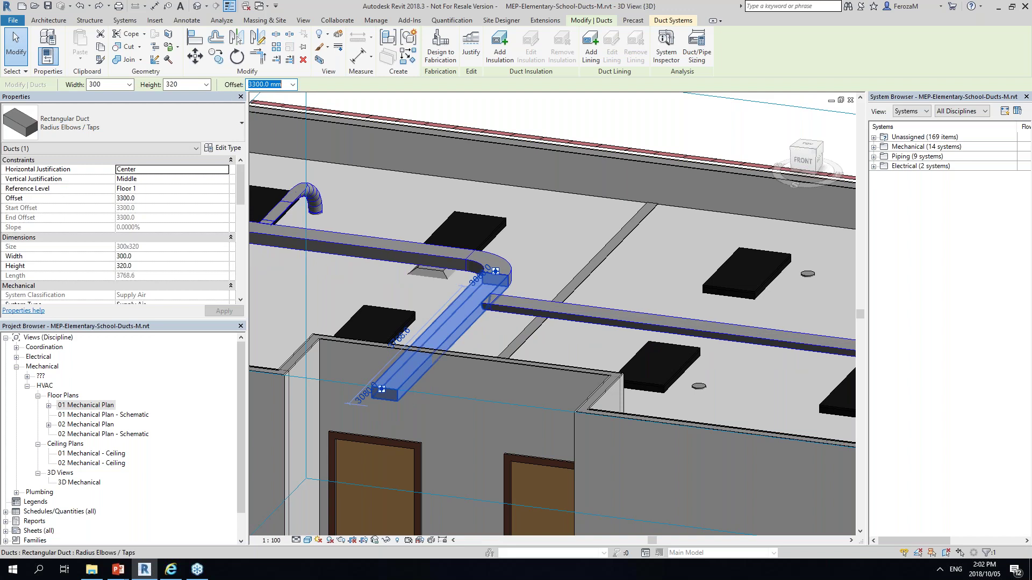
# - Enter a 3400 mm offset for the branch duct, triggering the tap-not-attached warning, then undo once
pyautogui.scroll(2, 472, 261)
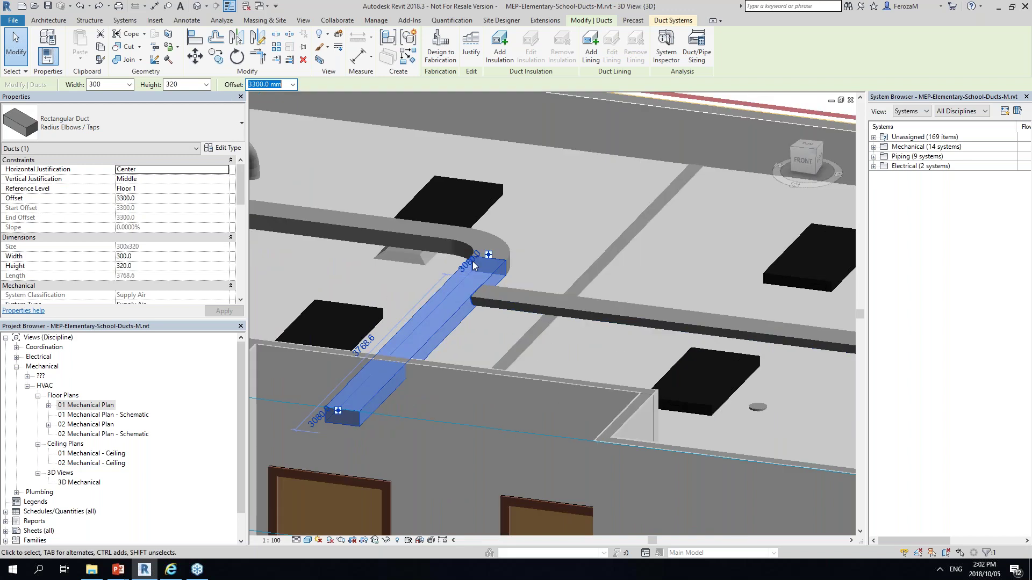
pyautogui.scroll(2, 473, 261)
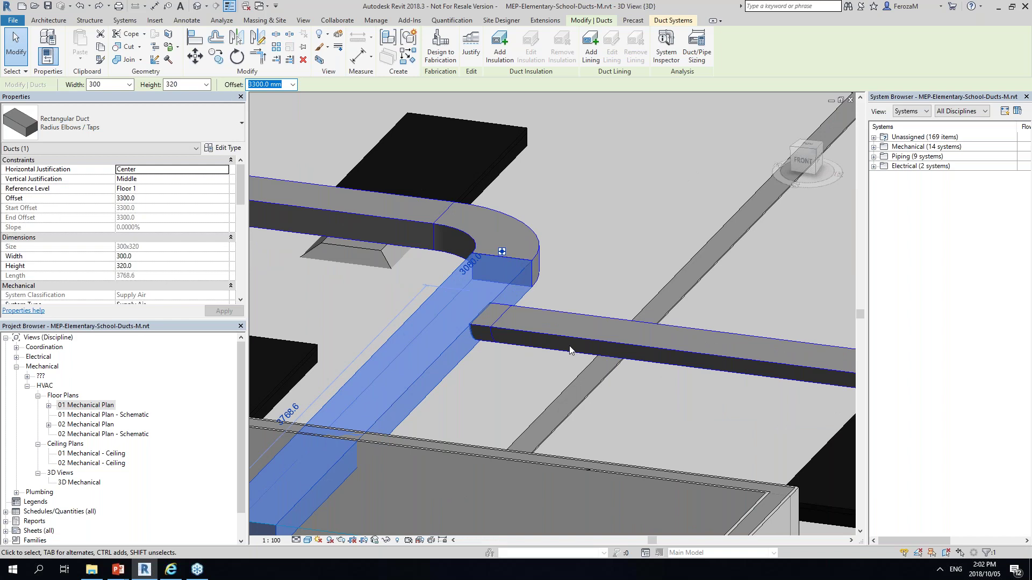
pyautogui.scroll(-5, 569, 346)
pyautogui.scroll(-1, 444, 293)
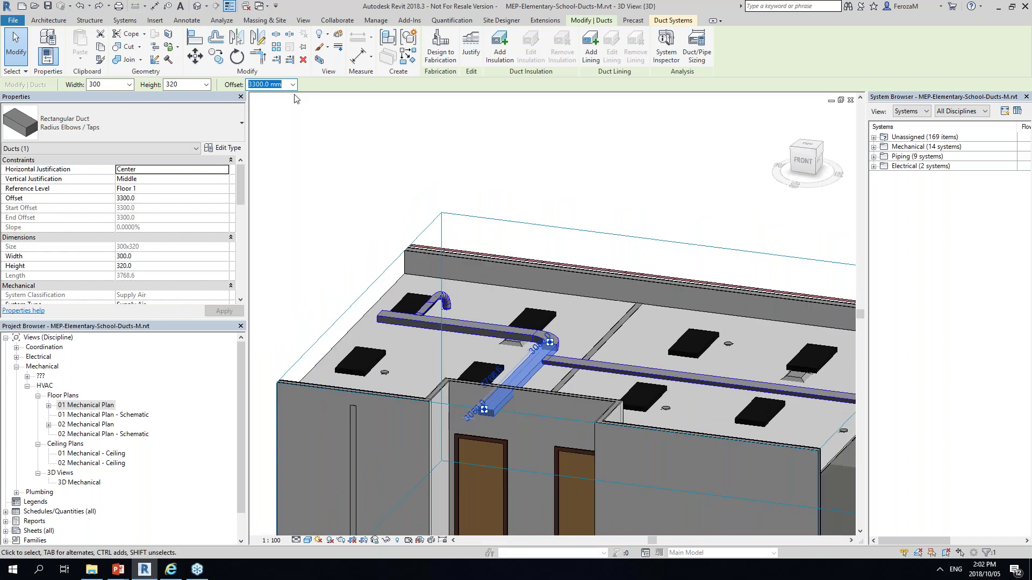
pyautogui.write('3400')
pyautogui.press('Return')
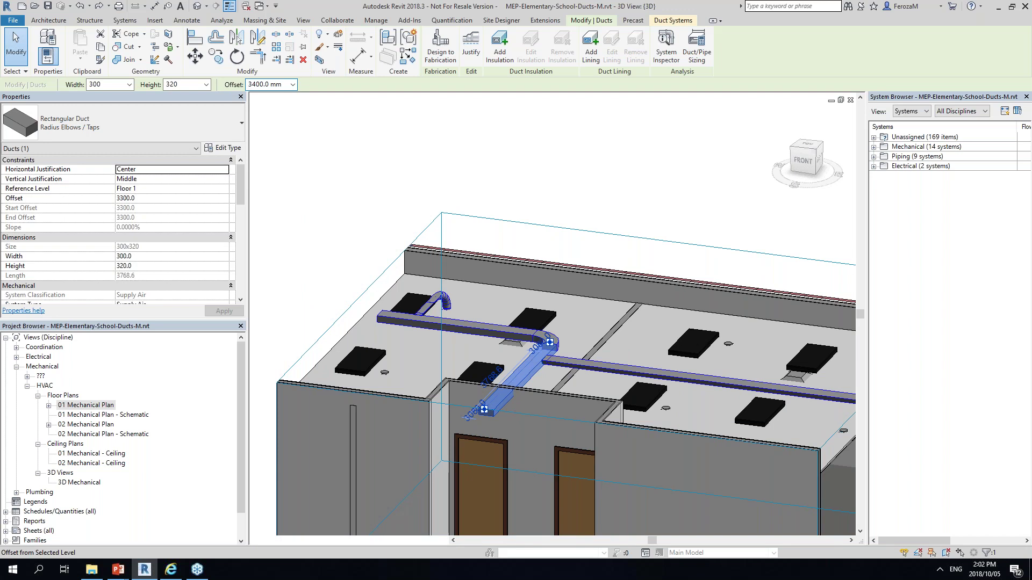
pyautogui.press('Return')
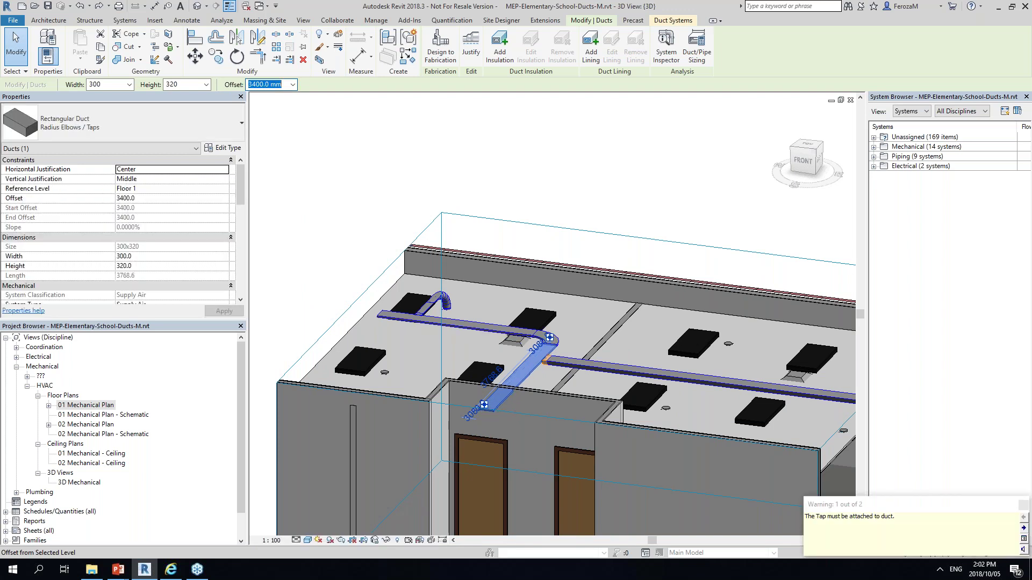
pyautogui.click(81, 8)
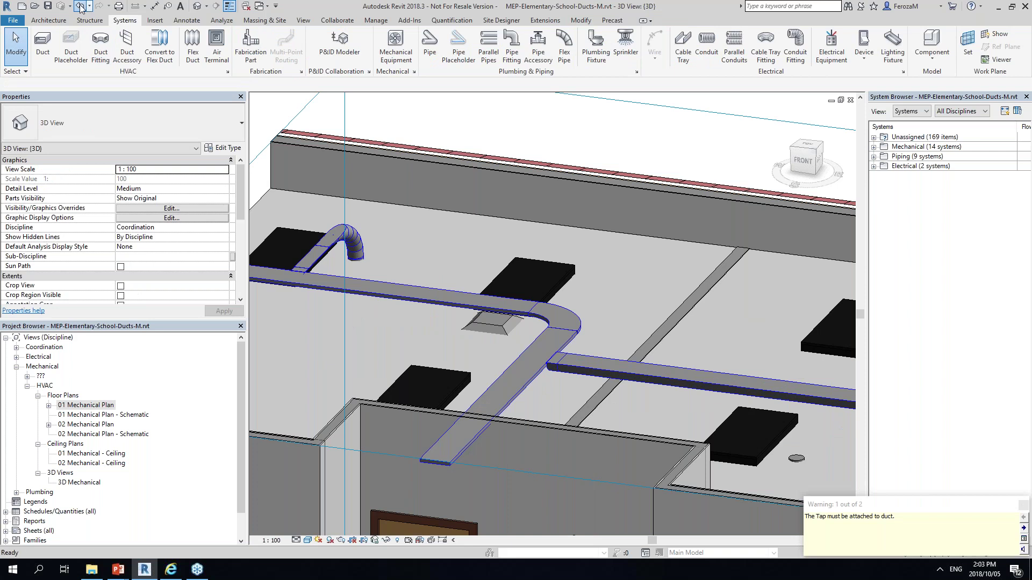
# - Undo recent changes, restoring the supply duct's 3080 mm offset, and select the section box
pyautogui.click(81, 7)
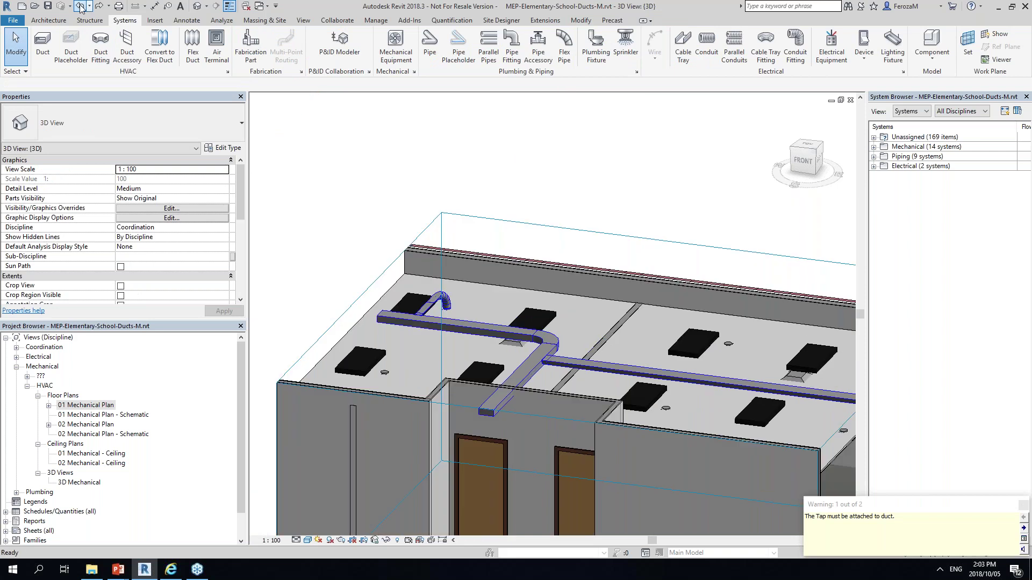
pyautogui.click(81, 8)
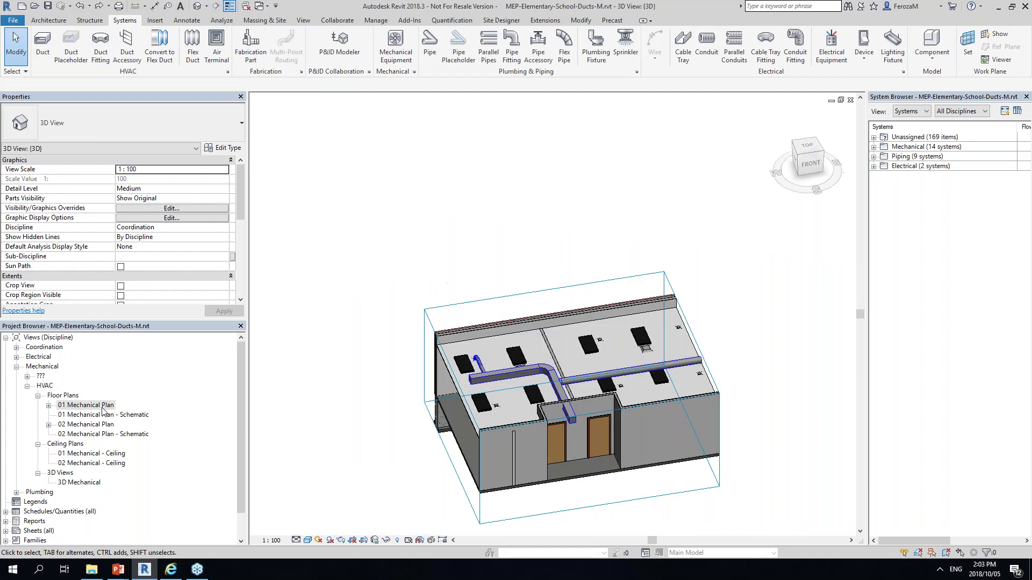
pyautogui.scroll(-3, 705, 468)
pyautogui.click(685, 456)
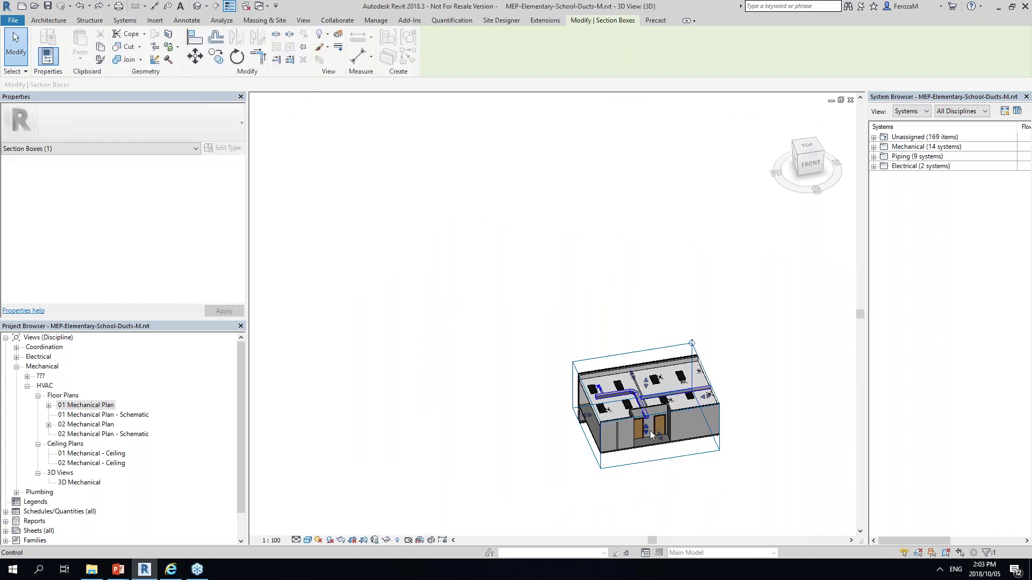
pyautogui.scroll(3, 651, 433)
pyautogui.scroll(5, 665, 427)
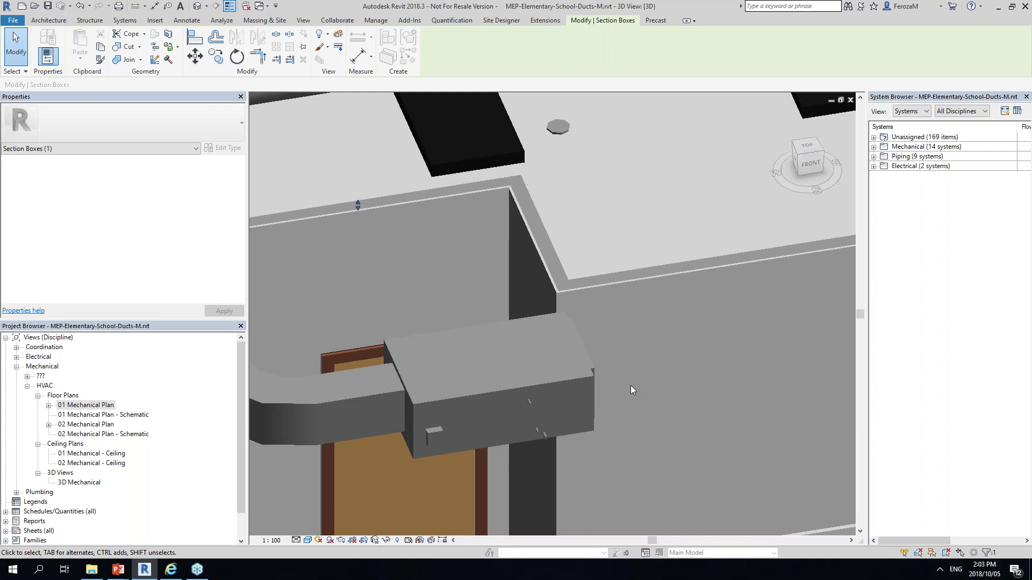
# - Select the indoor AHU, start a duct from its connector, then cancel the duct
pyautogui.click(581, 387)
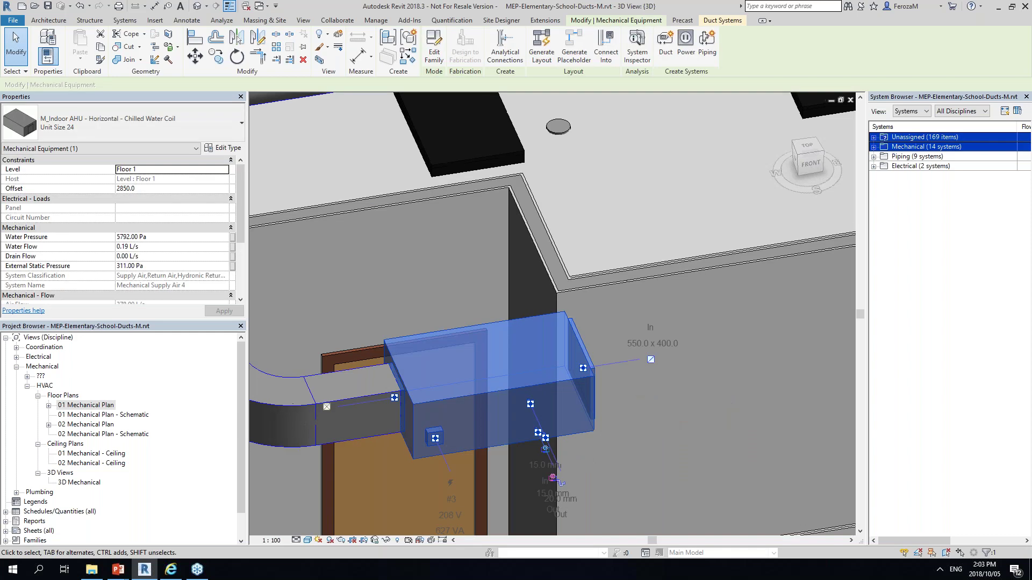
pyautogui.scroll(-5, 633, 397)
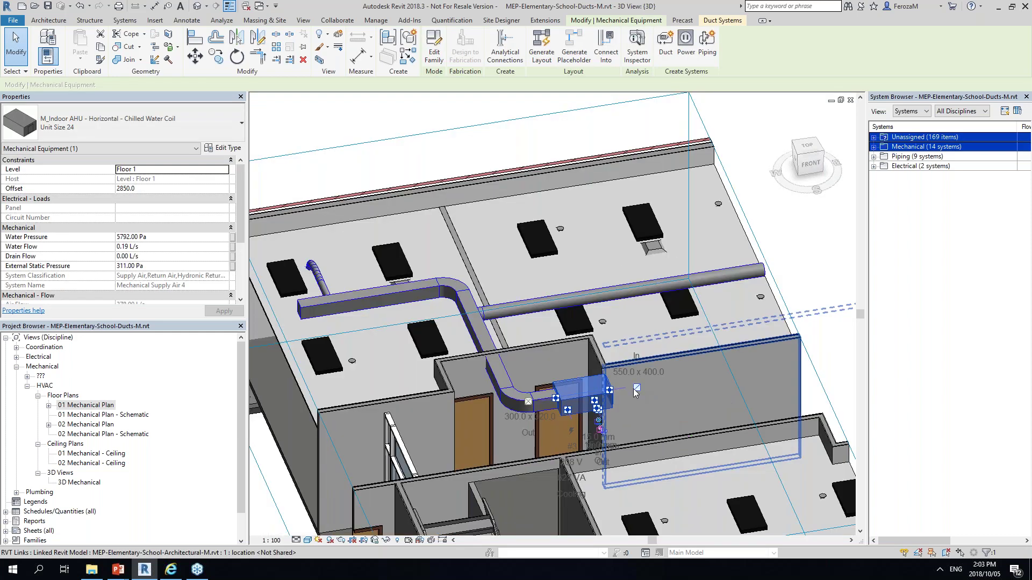
pyautogui.scroll(2, 488, 376)
pyautogui.click(482, 378)
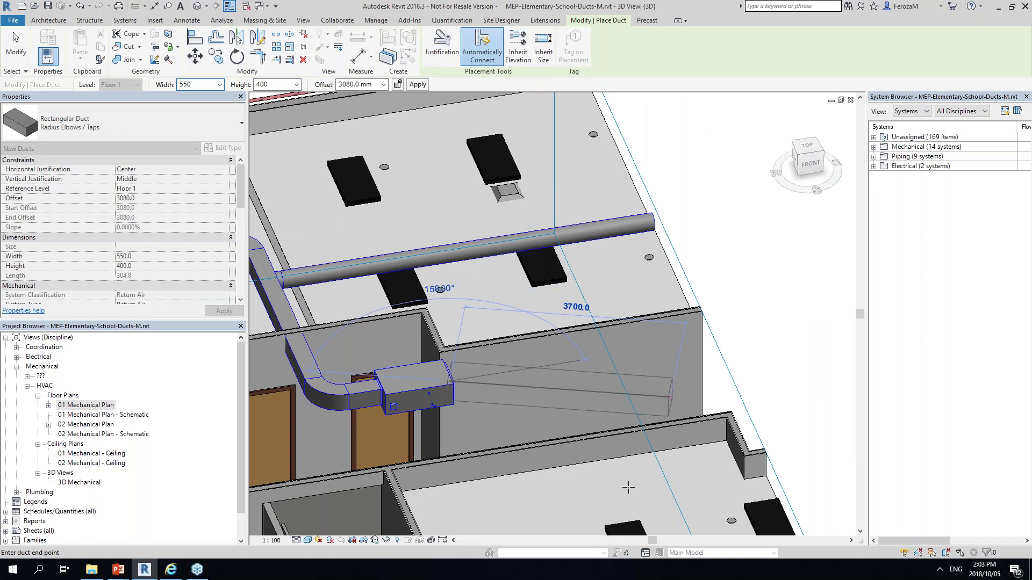
pyautogui.press('Escape')
pyautogui.press('Escape')
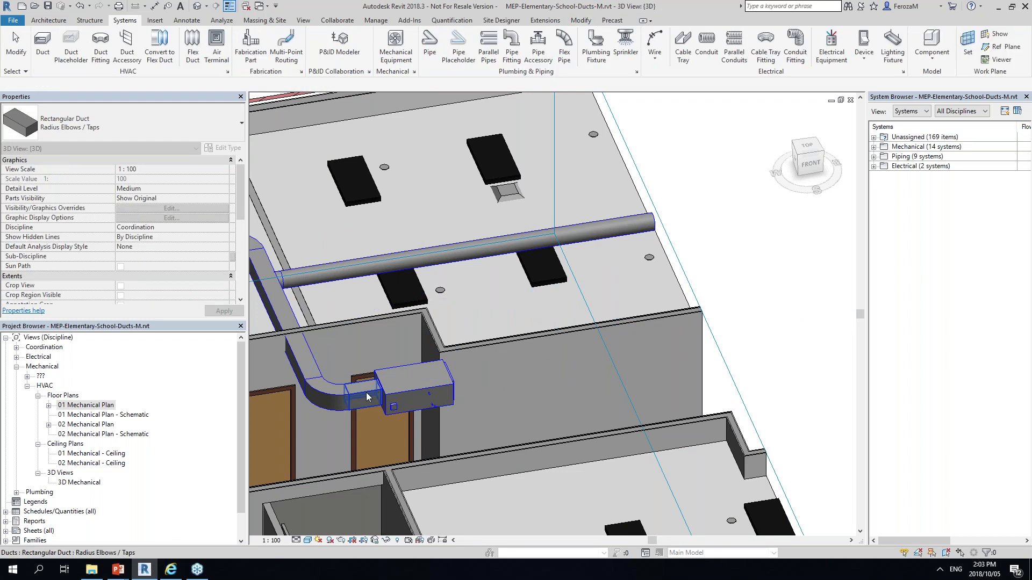
# - Select the duct leaving the AHU, then switch to the 01 Mechanical Plan floor plan
pyautogui.click(366, 392)
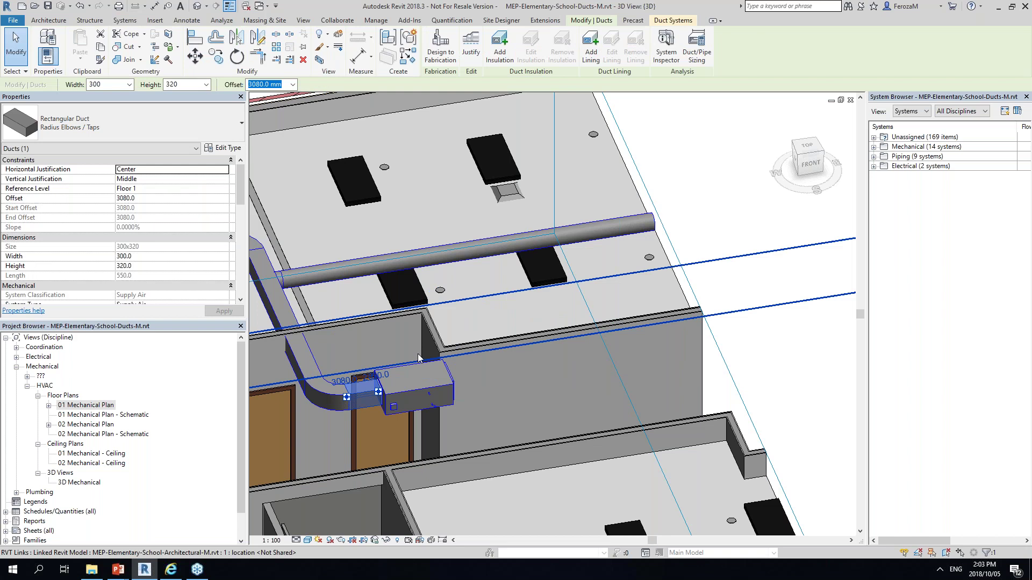
pyautogui.press('d')
pyautogui.press('t')
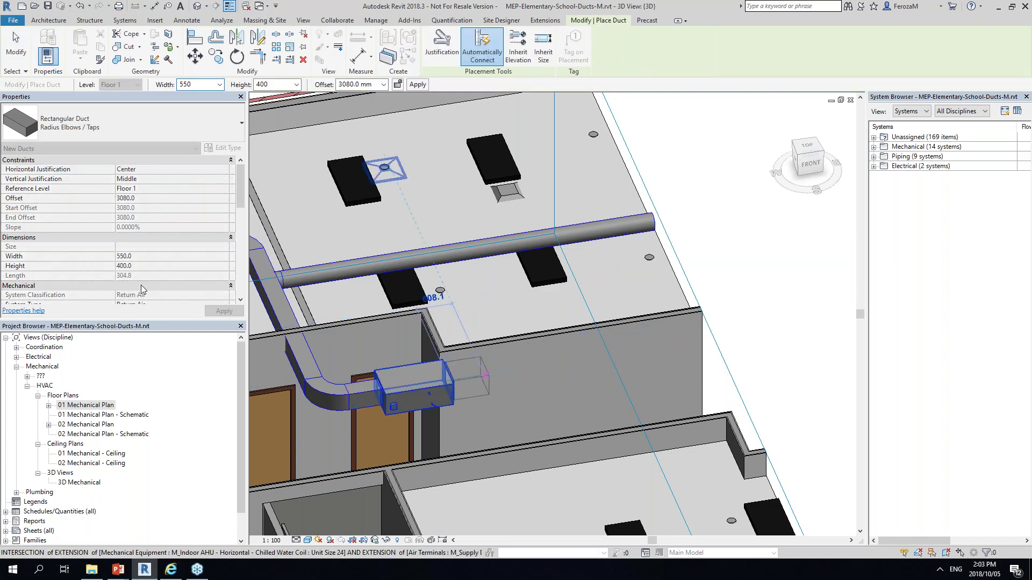
pyautogui.click(85, 404)
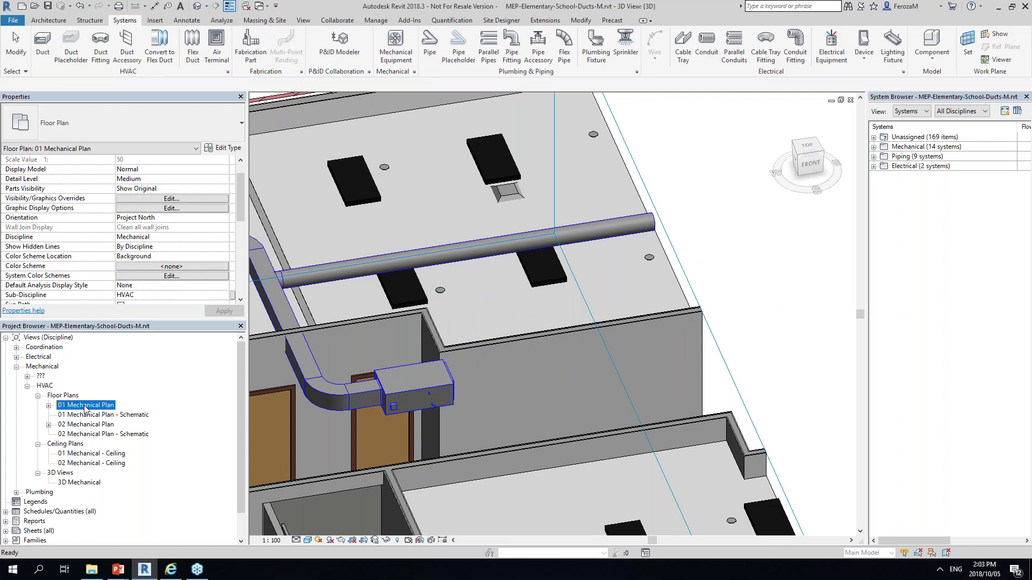
pyautogui.doubleClick(85, 404)
pyautogui.moveTo(403, 289); pyautogui.dragTo(440, 318, button='middle')
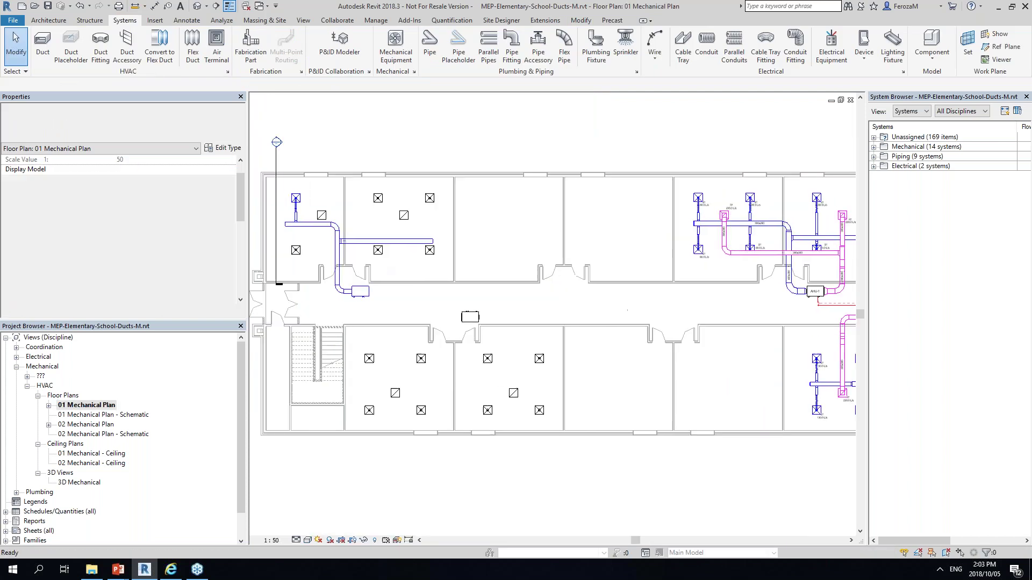
pyautogui.scroll(1, 376, 293)
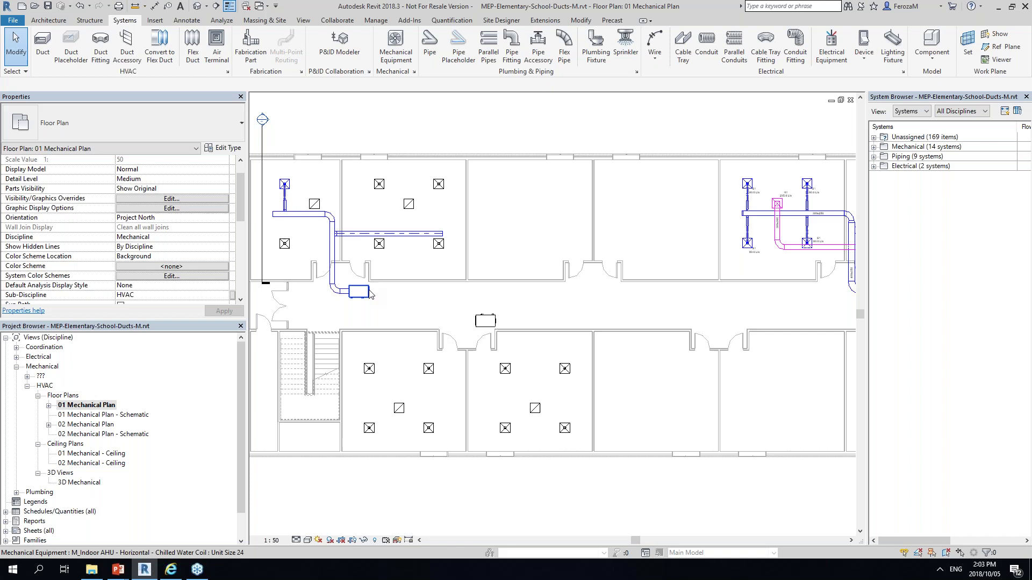
pyautogui.click(359, 292)
pyautogui.scroll(2, 376, 293)
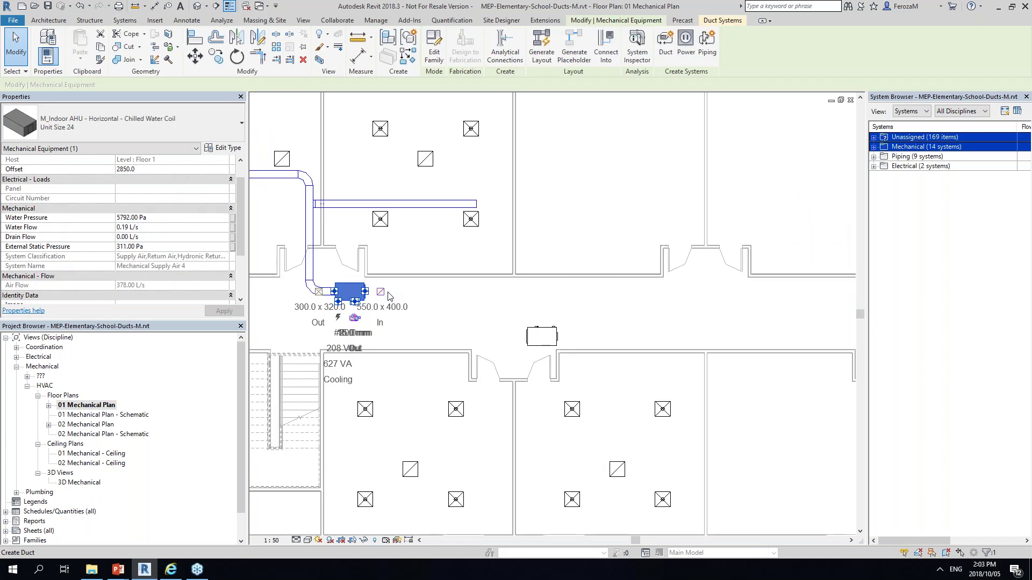
pyautogui.click(387, 294)
pyautogui.scroll(-3, 373, 299)
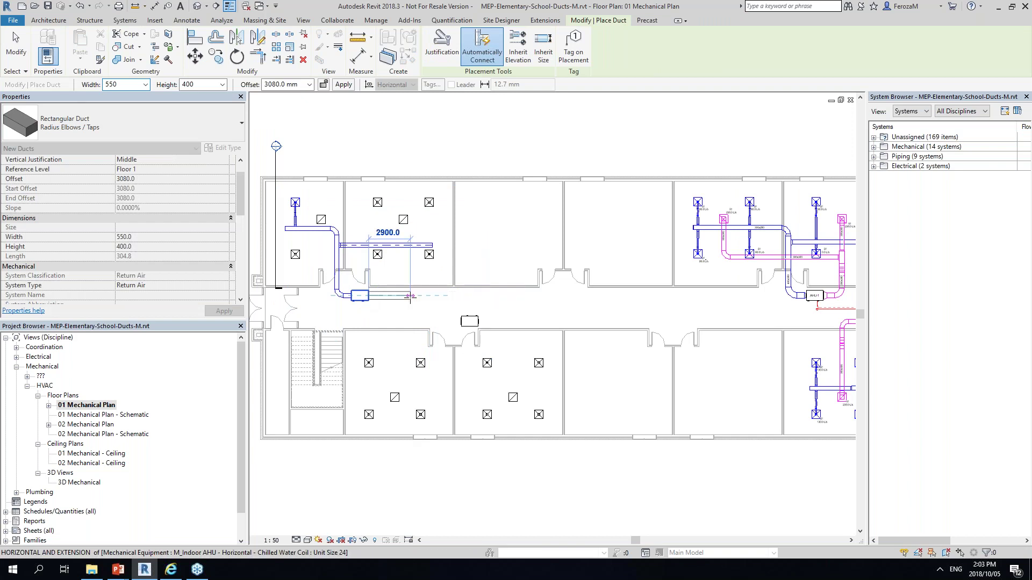
pyautogui.scroll(3, 410, 296)
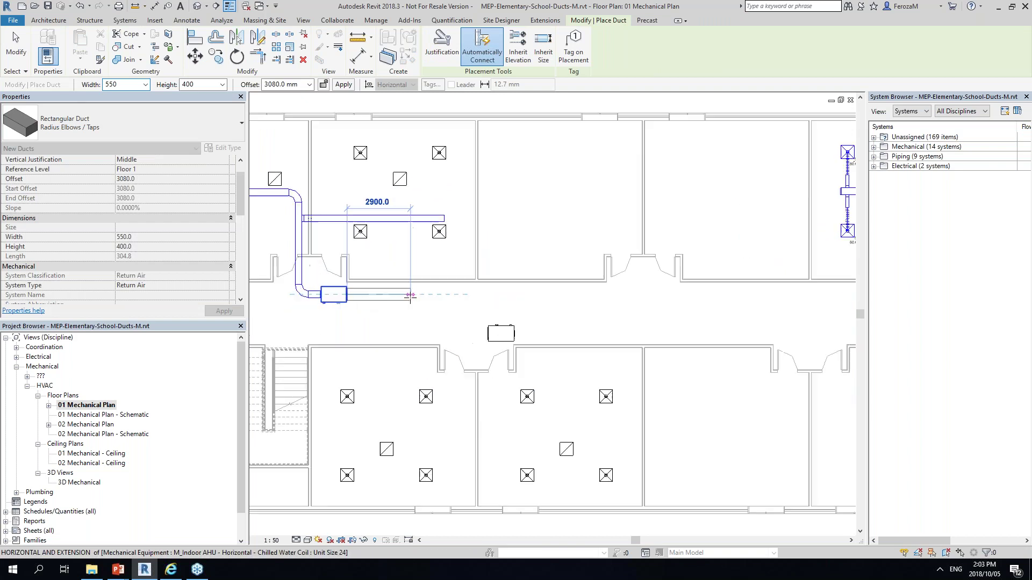
pyautogui.scroll(1, 410, 296)
pyautogui.click(399, 294)
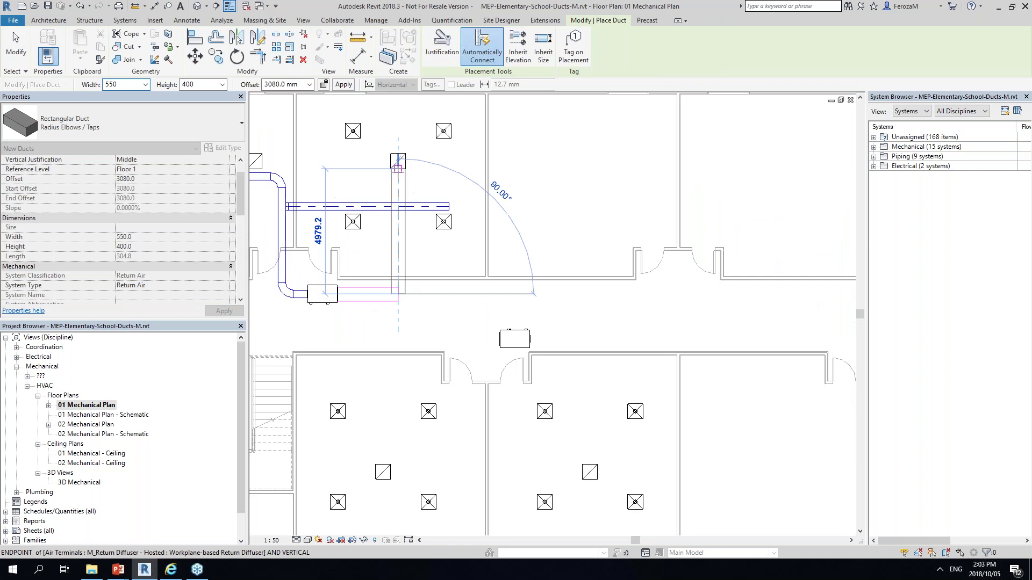
pyautogui.scroll(-5, 375, 223)
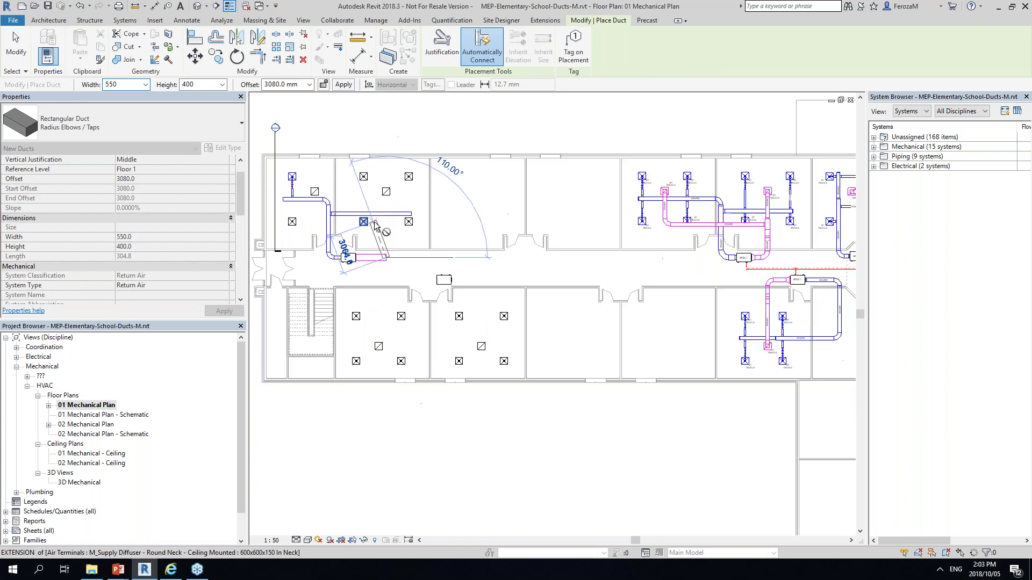
pyautogui.scroll(4, 375, 223)
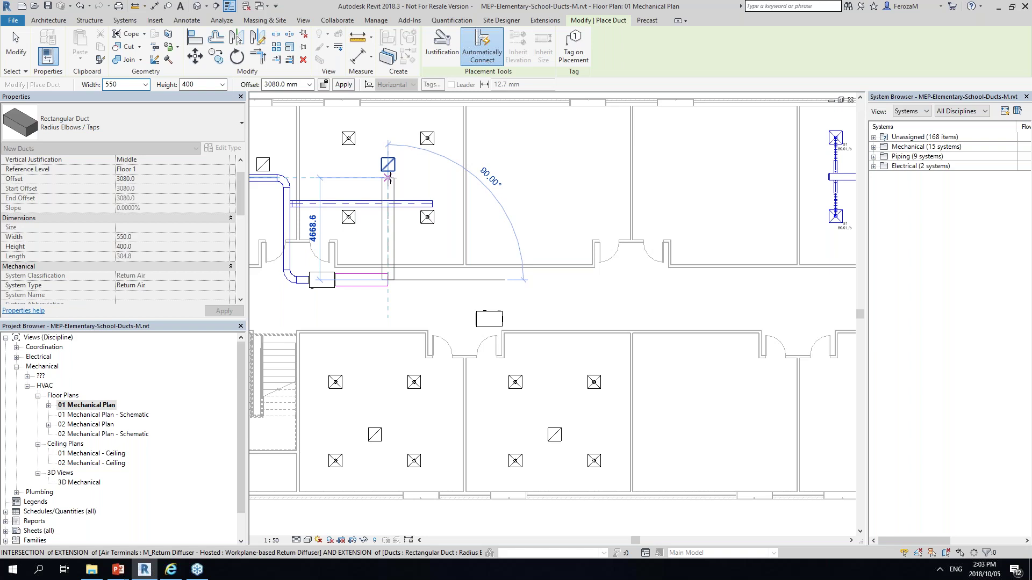
pyautogui.click(387, 177)
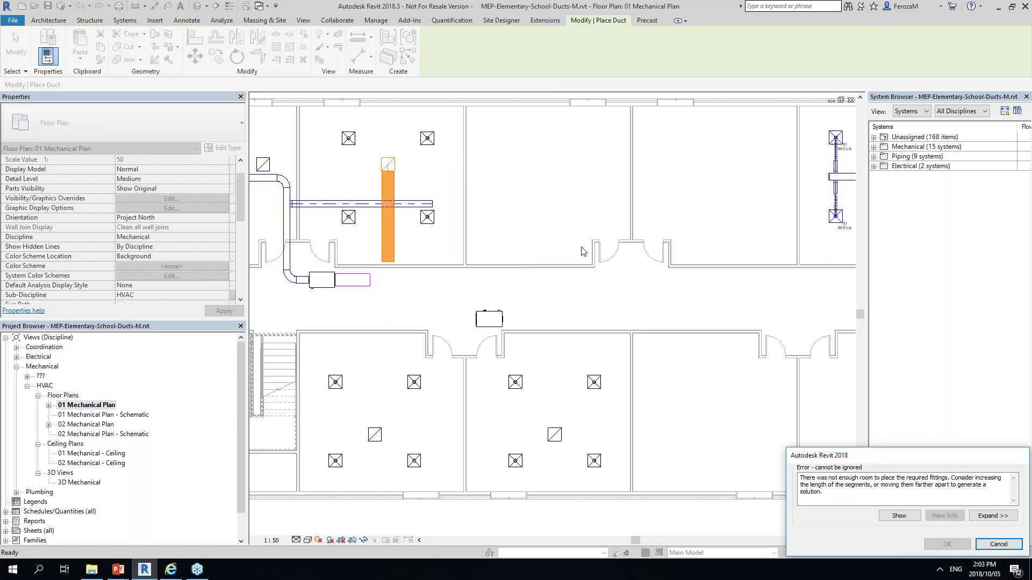
pyautogui.press('Escape')
pyautogui.scroll(1, 320, 188)
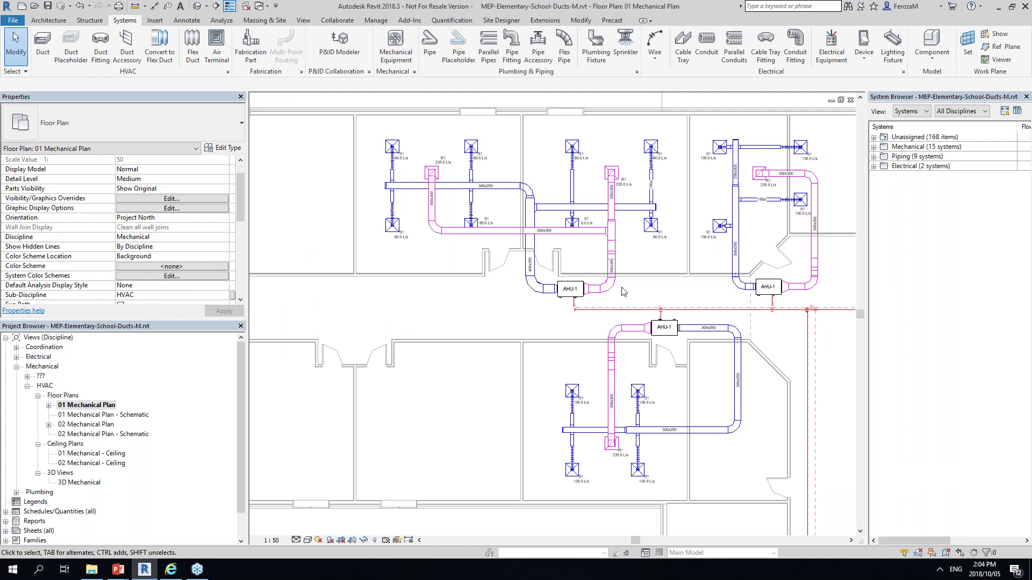
# - Start a 350 x 350 return duct from the indoor AHU's inlet connector
pyautogui.scroll(-2, 396, 315)
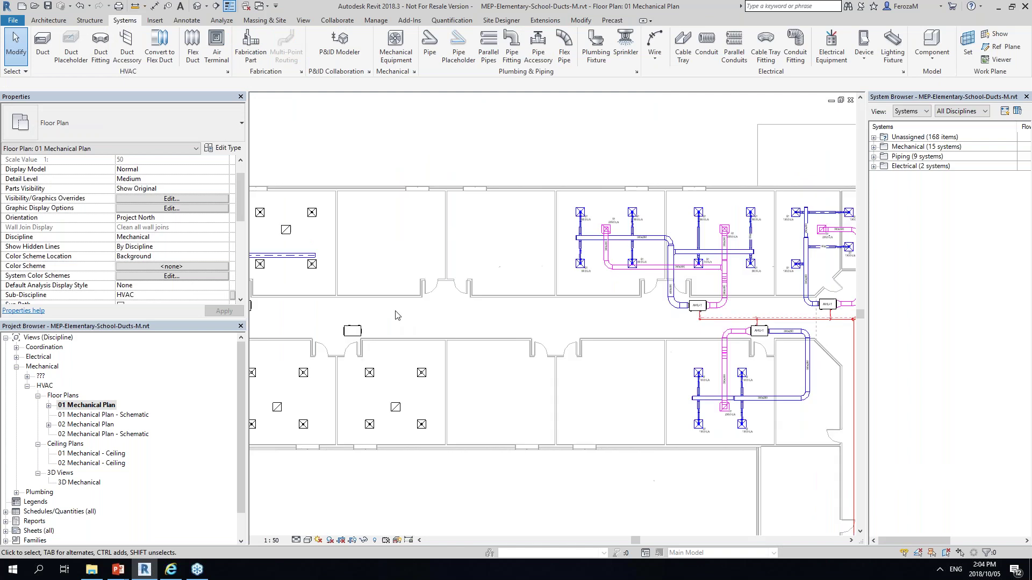
pyautogui.scroll(6, 346, 317)
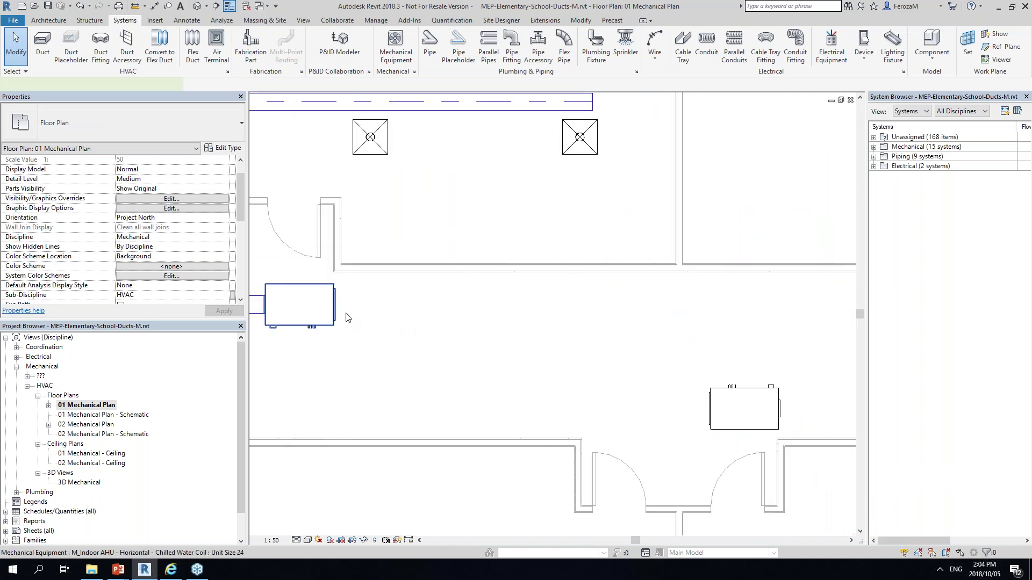
pyautogui.click(346, 318)
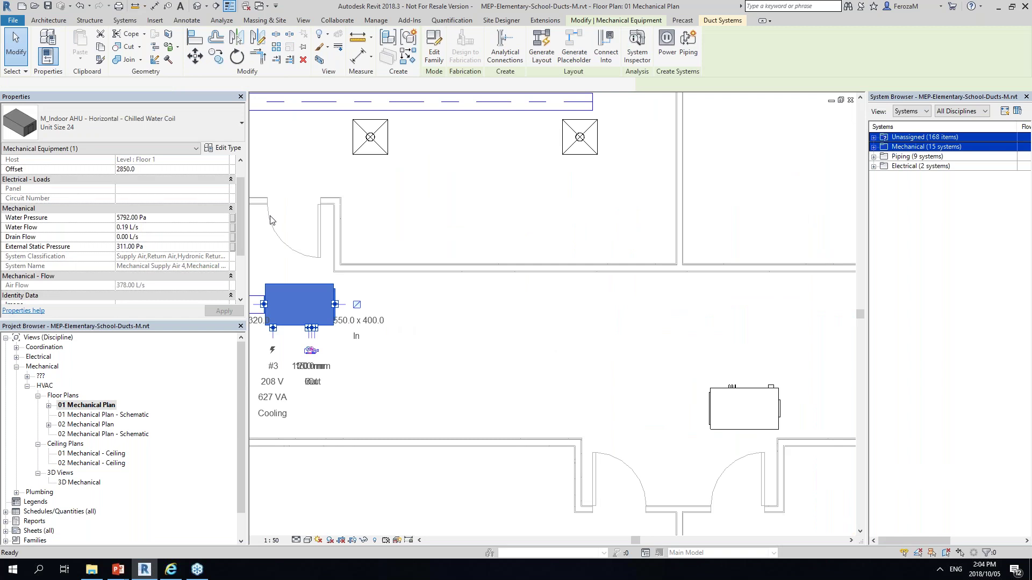
pyautogui.click(356, 304)
pyautogui.click(145, 85)
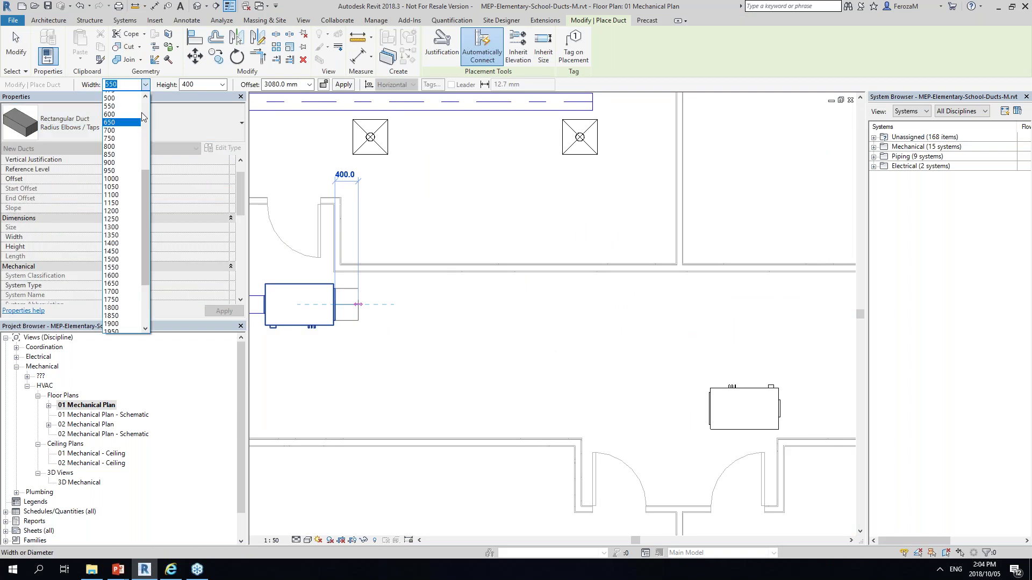
pyautogui.click(125, 108)
pyautogui.click(222, 85)
pyautogui.scroll(3, 204, 161)
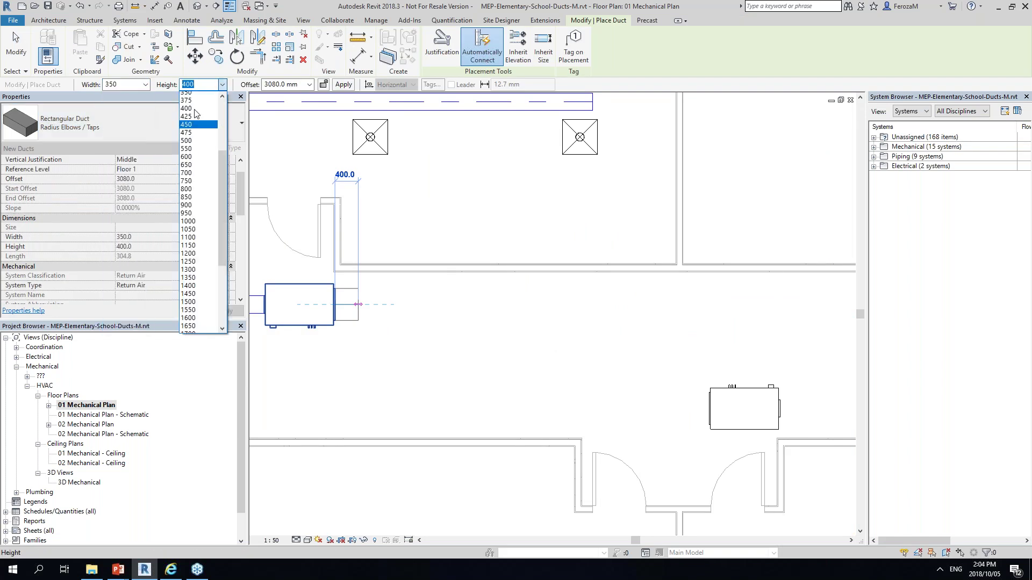
pyautogui.click(199, 153)
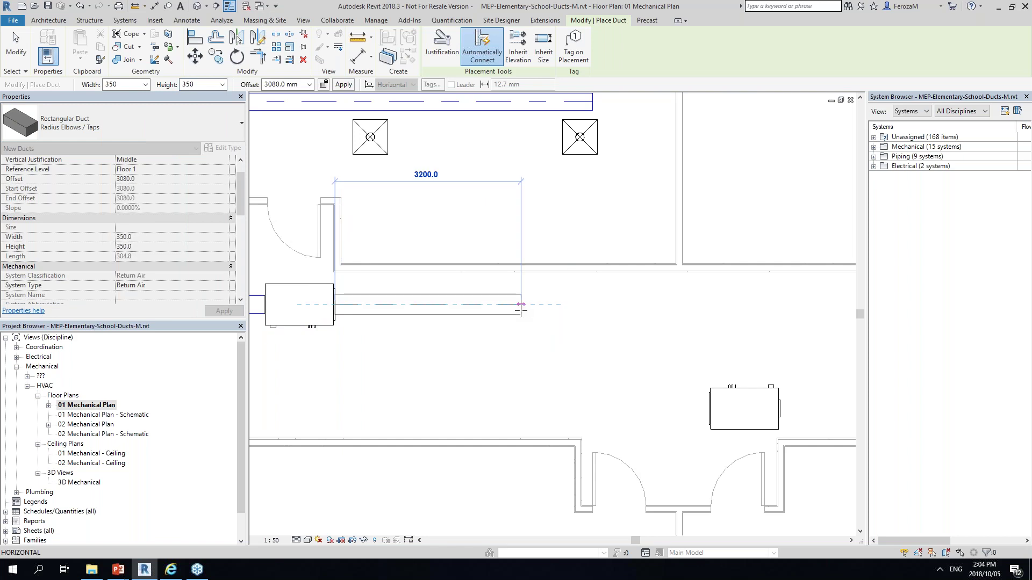
# - Run the duct 2800 mm right from the AHU, then turn it up toward the return diffuser
pyautogui.scroll(-2, 521, 310)
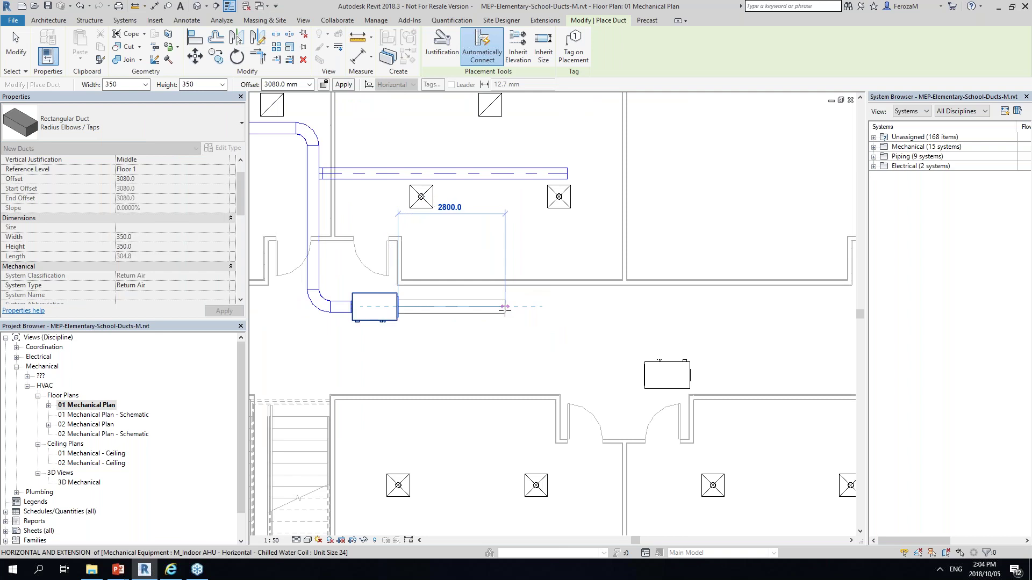
pyautogui.click(505, 308)
pyautogui.click(532, 130)
pyautogui.press('Escape')
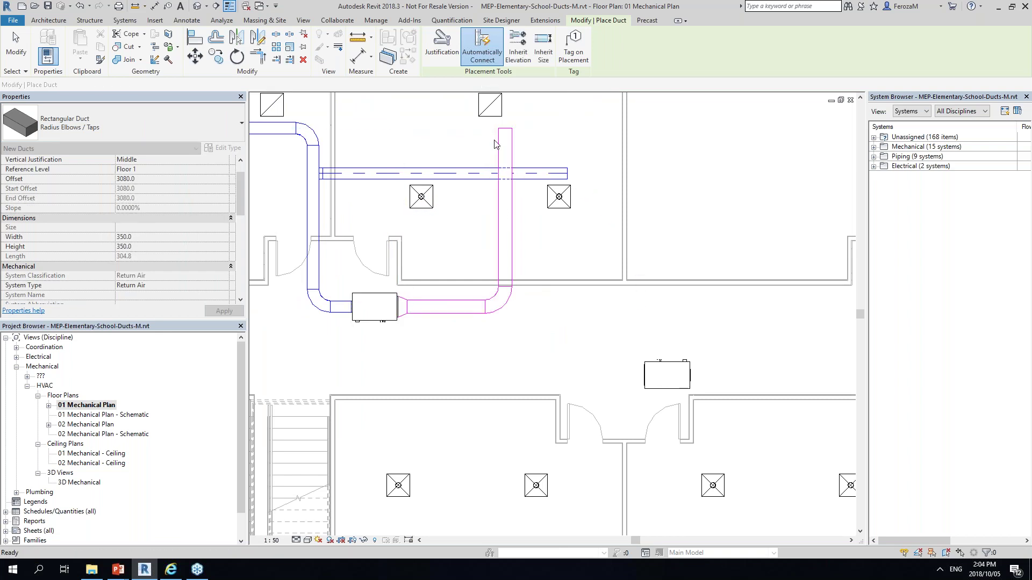
pyautogui.press('Escape')
pyautogui.scroll(-5, 500, 215)
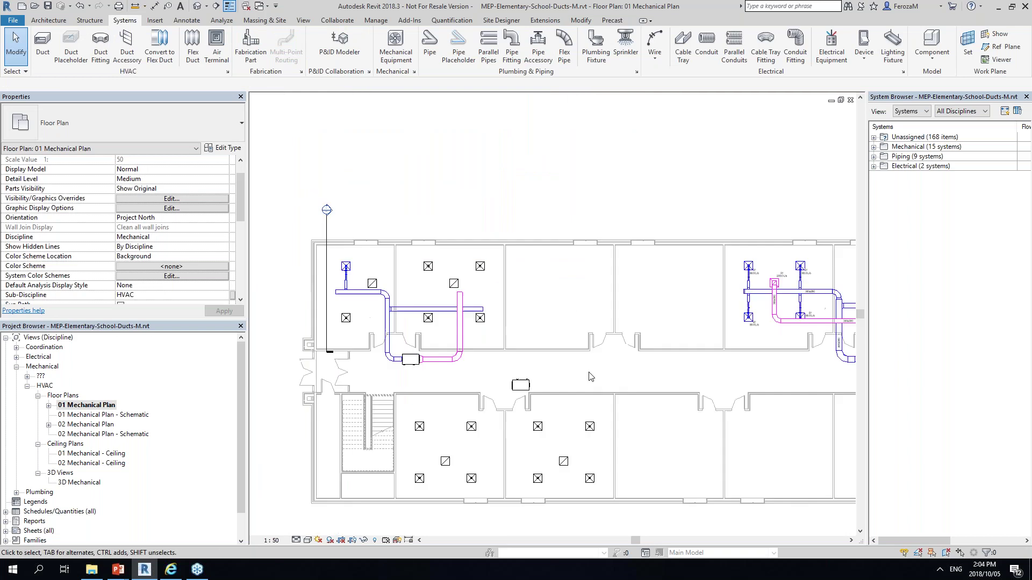
# - Delete the short return duct segment beside the AHU
pyautogui.scroll(3, 666, 338)
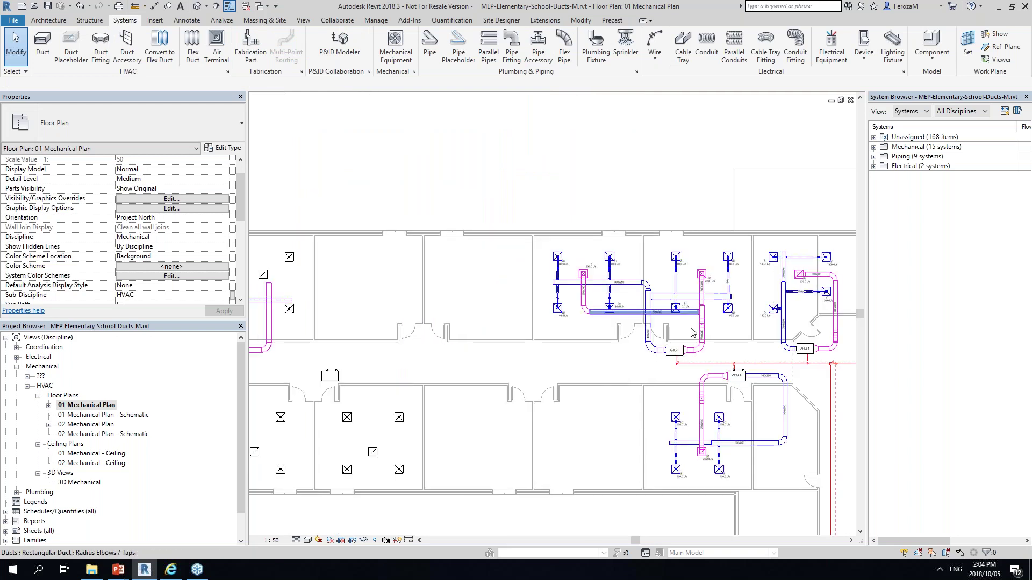
pyautogui.scroll(3, 693, 338)
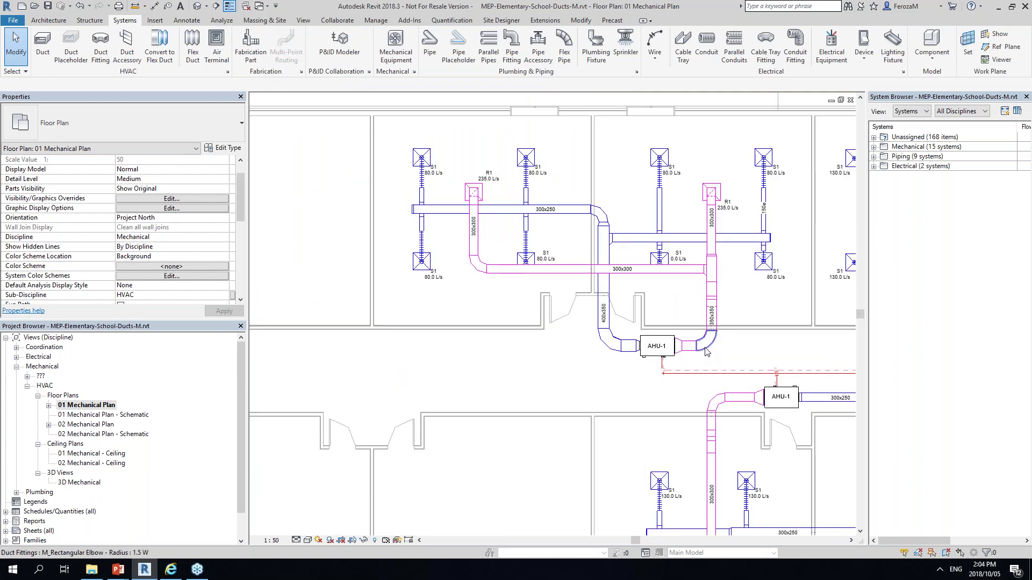
pyautogui.click(706, 352)
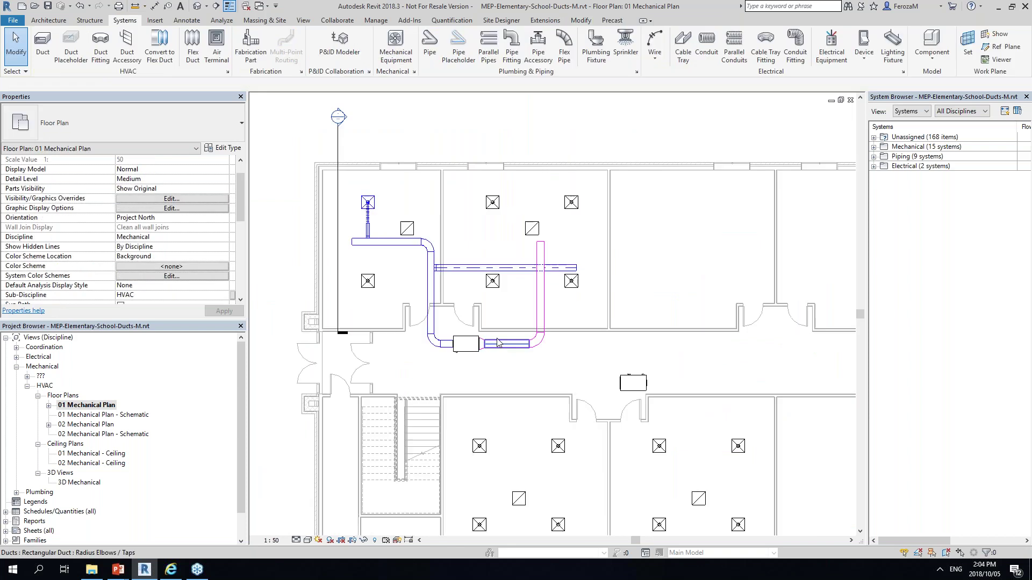
pyautogui.click(497, 342)
pyautogui.press('Delete')
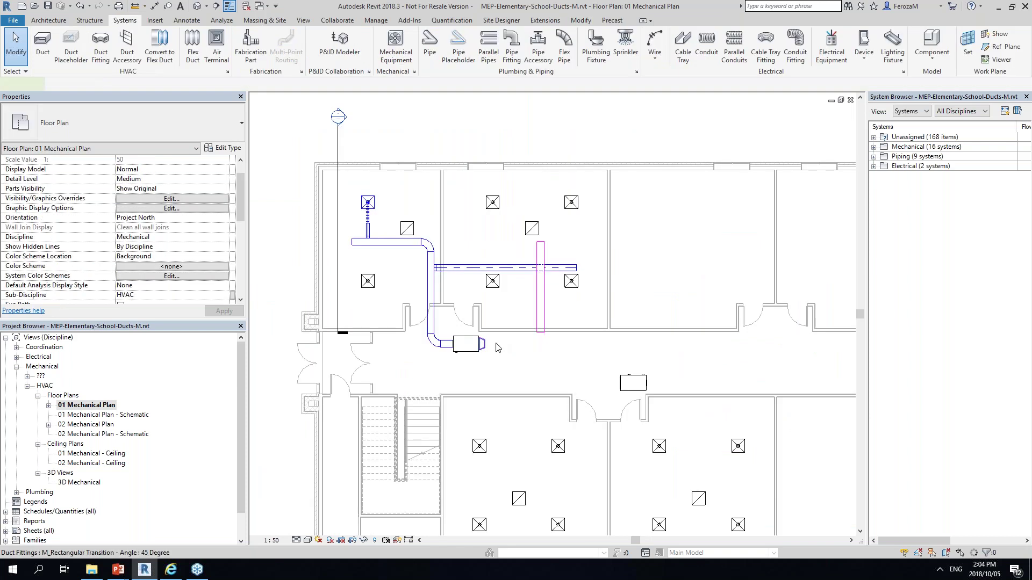
# - Restart the Duct tool (DT) and begin a duct at the AHU's right connector
pyautogui.press('d')
pyautogui.press('t')
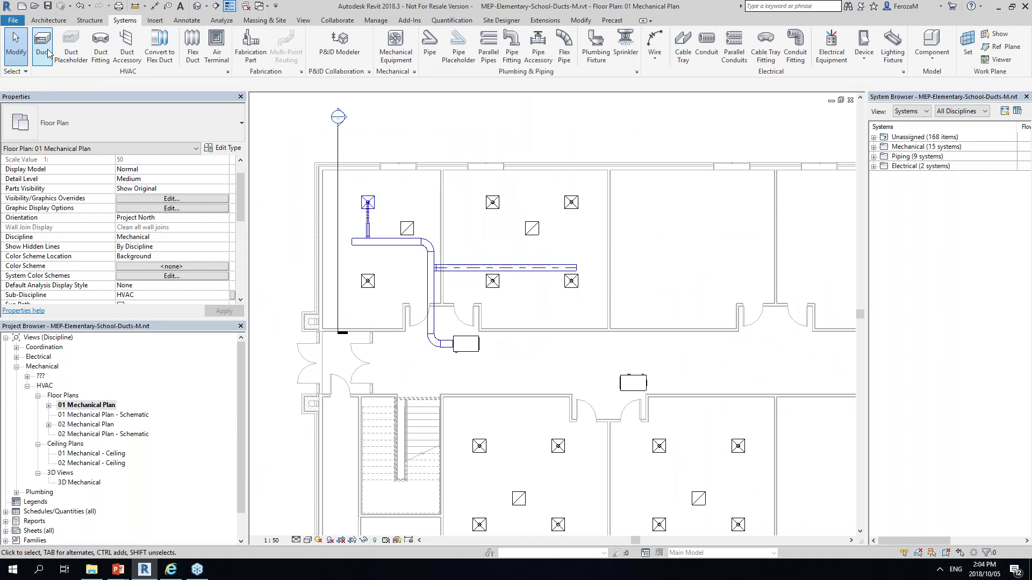
pyautogui.scroll(3, 501, 358)
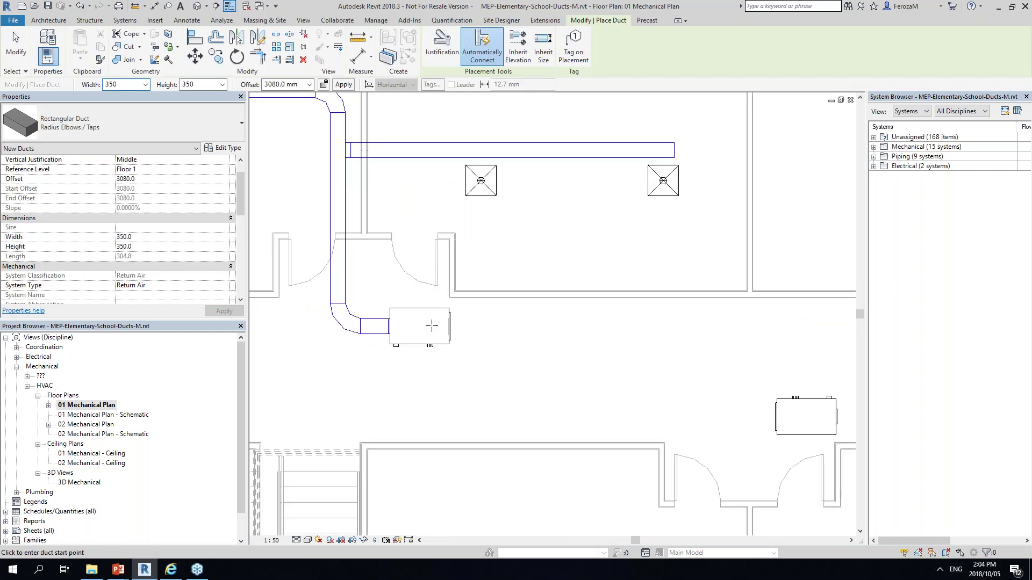
pyautogui.press('Escape')
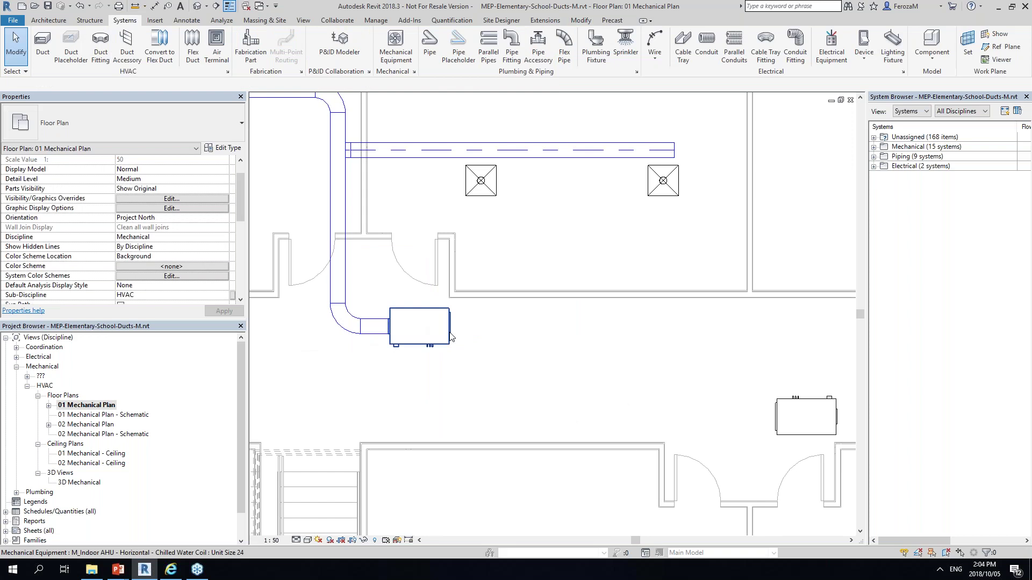
pyautogui.press('d')
pyautogui.press('t')
pyautogui.click(450, 328)
pyautogui.scroll(-2, 483, 330)
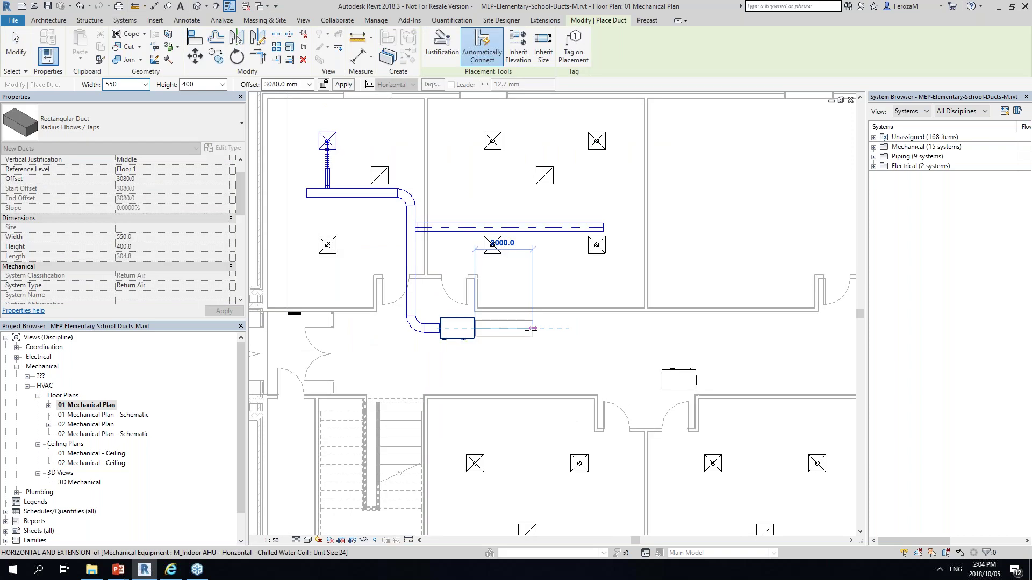
# - Set the duct width and height to 350 x 350
pyautogui.click(143, 84)
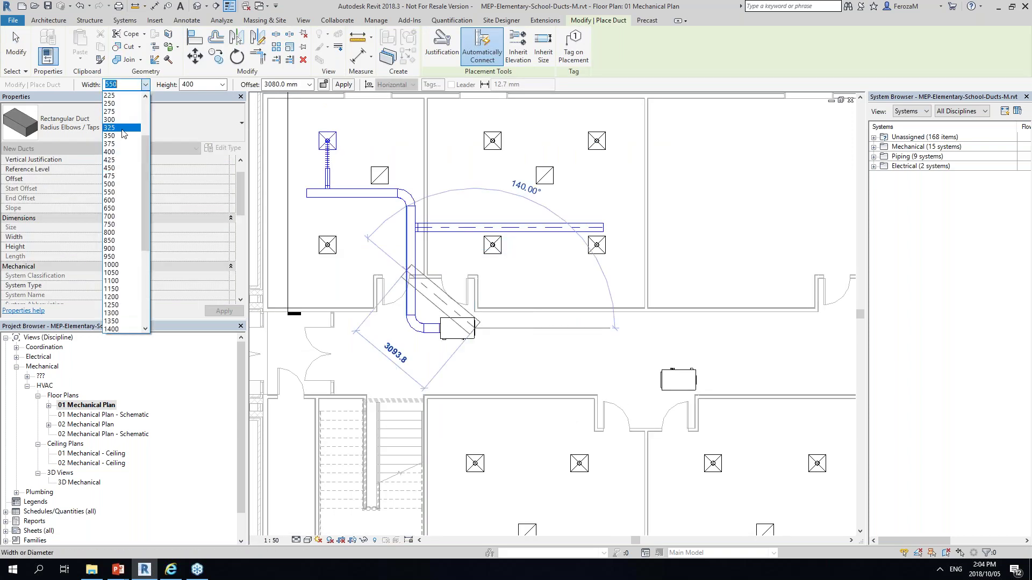
pyautogui.click(123, 135)
pyautogui.click(222, 84)
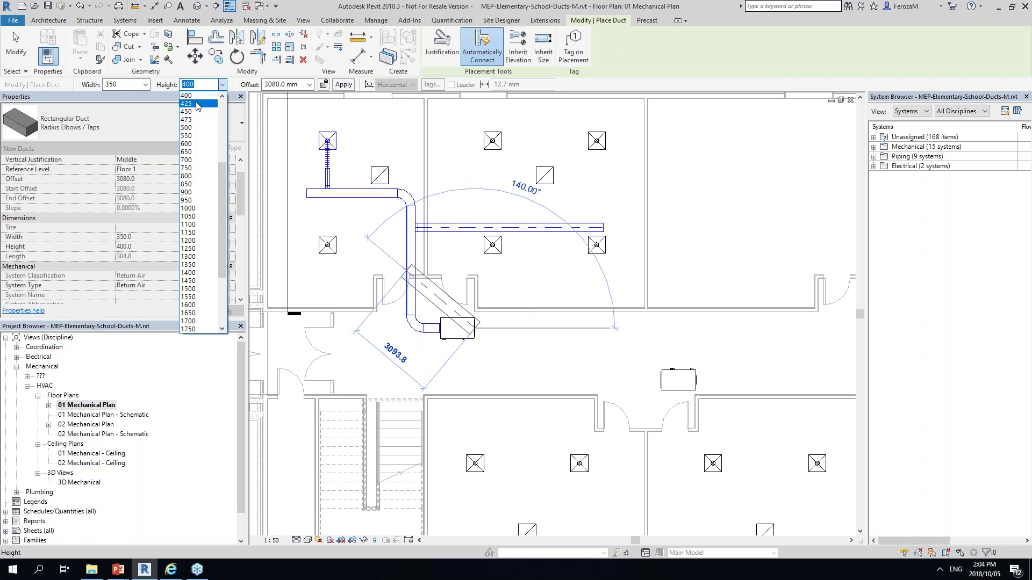
pyautogui.scroll(2, 197, 106)
pyautogui.click(192, 123)
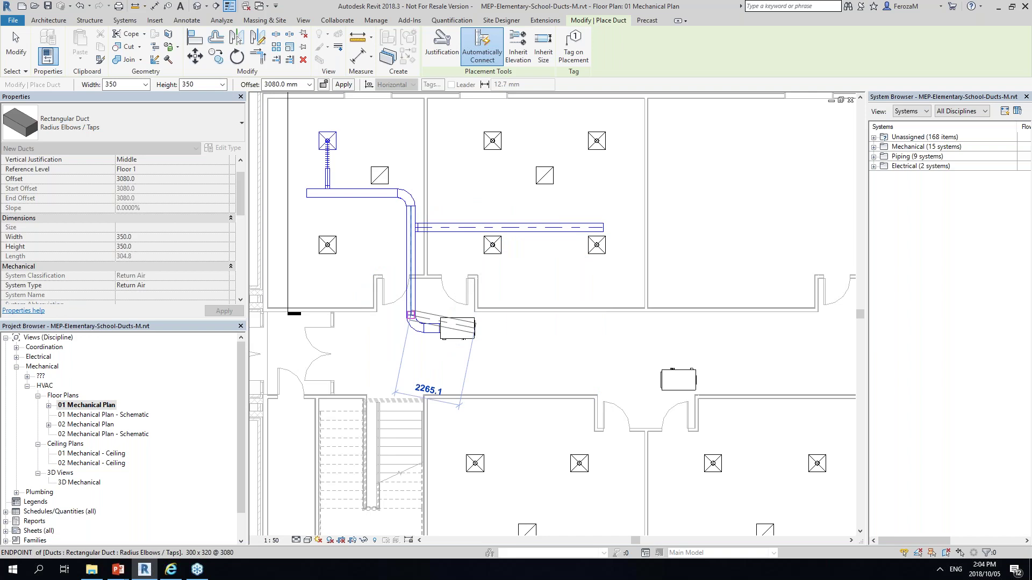
# - Run the duct east of the AHU, then north to meet the horizontal duct above
pyautogui.click(547, 328)
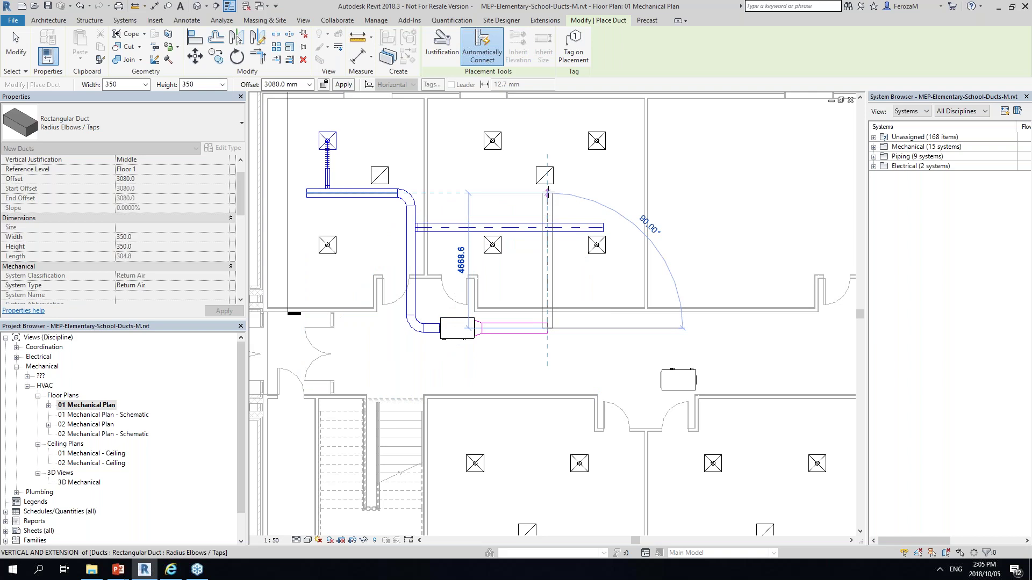
pyautogui.click(547, 192)
pyautogui.press('Escape')
pyautogui.press('Escape')
pyautogui.scroll(5, 549, 186)
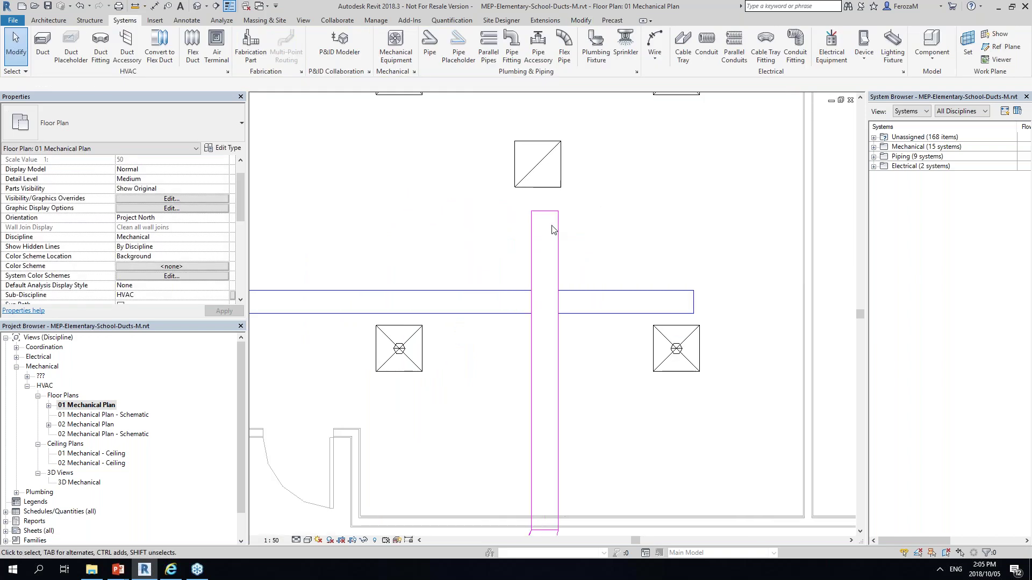
# - Select the new vertical return duct and pan to another room's diffusers and ducts
pyautogui.click(533, 236)
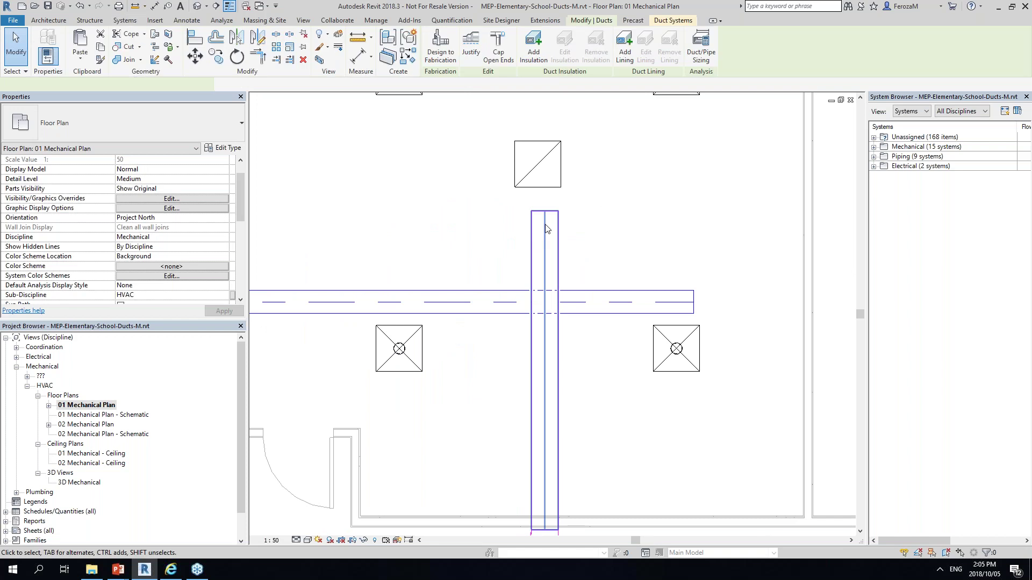
pyautogui.scroll(-1, 547, 228)
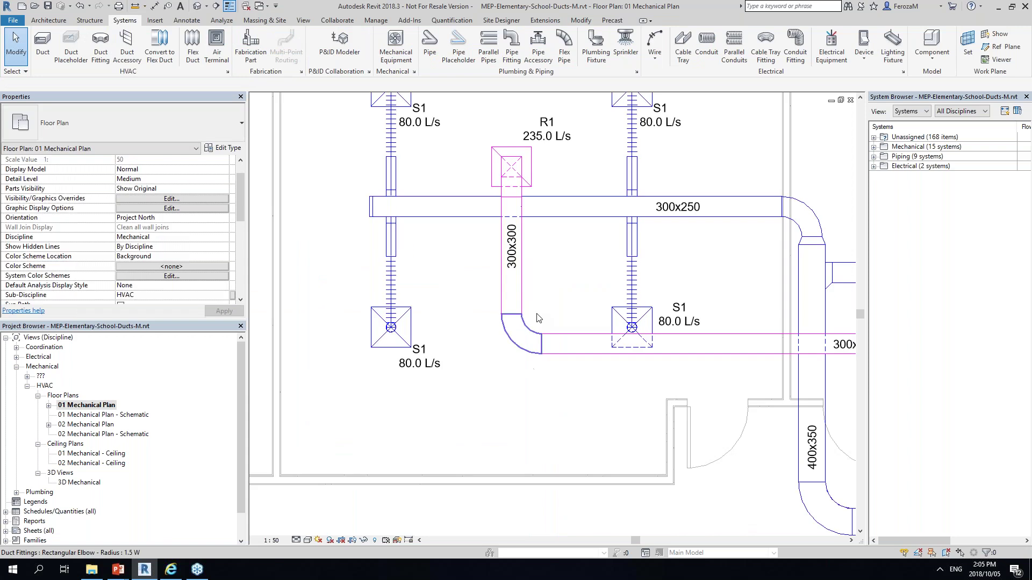
pyautogui.scroll(-3, 574, 282)
pyautogui.moveTo(673, 297); pyautogui.dragTo(247, 148, button='middle')
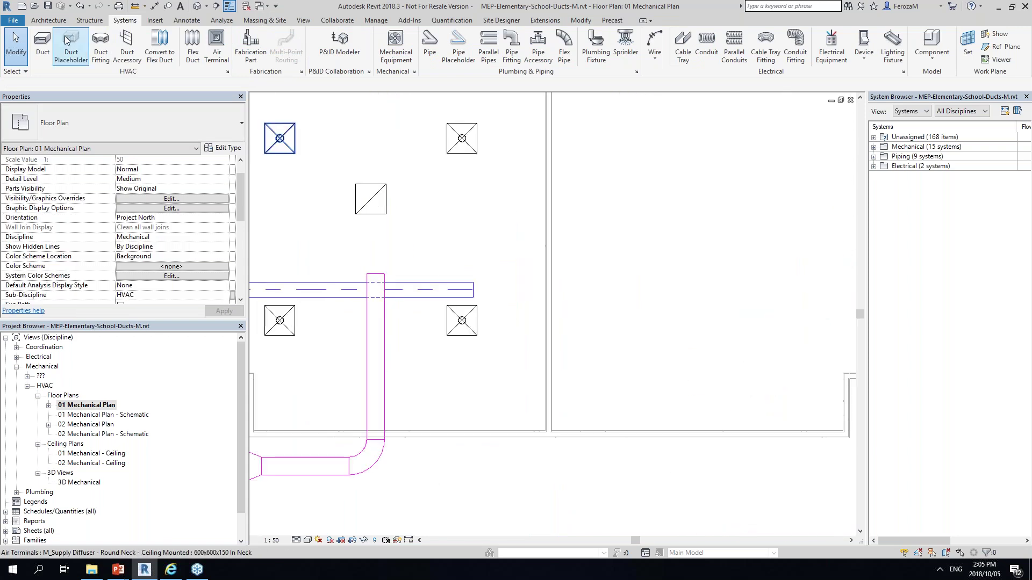
# - Start a new duct, clear its width value, then cancel it
pyautogui.click(43, 45)
pyautogui.click(145, 84)
pyautogui.press('BackSpace')
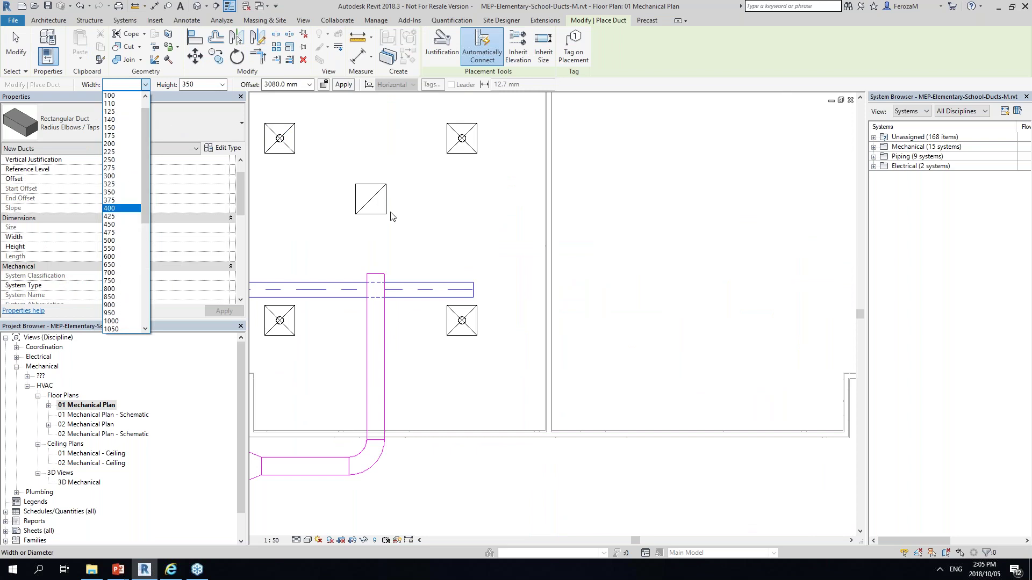
pyautogui.press('Escape')
pyautogui.press('Escape')
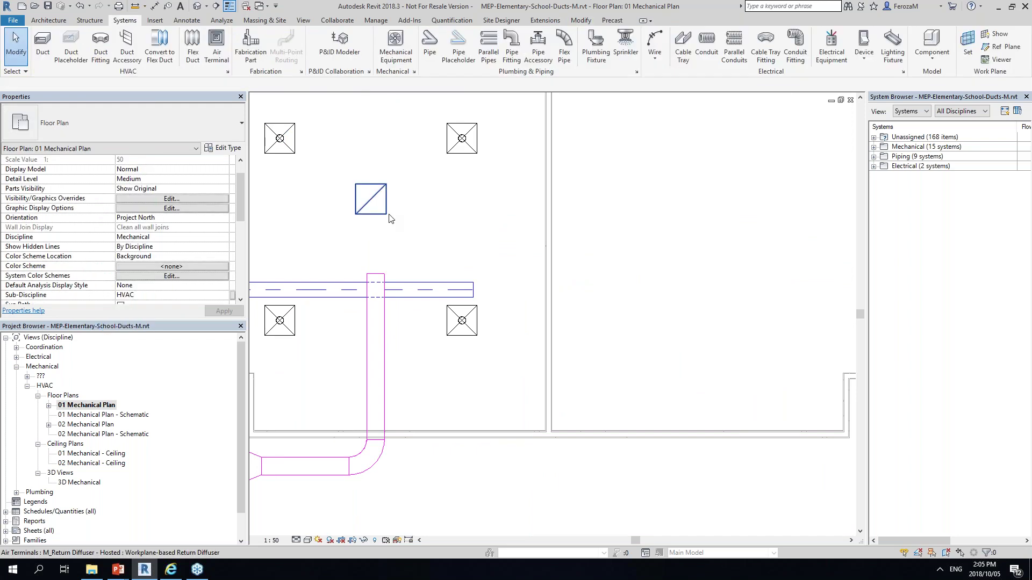
# - Select the return diffuser and switch to the default 3D view
pyautogui.click(391, 218)
pyautogui.scroll(-2, 391, 219)
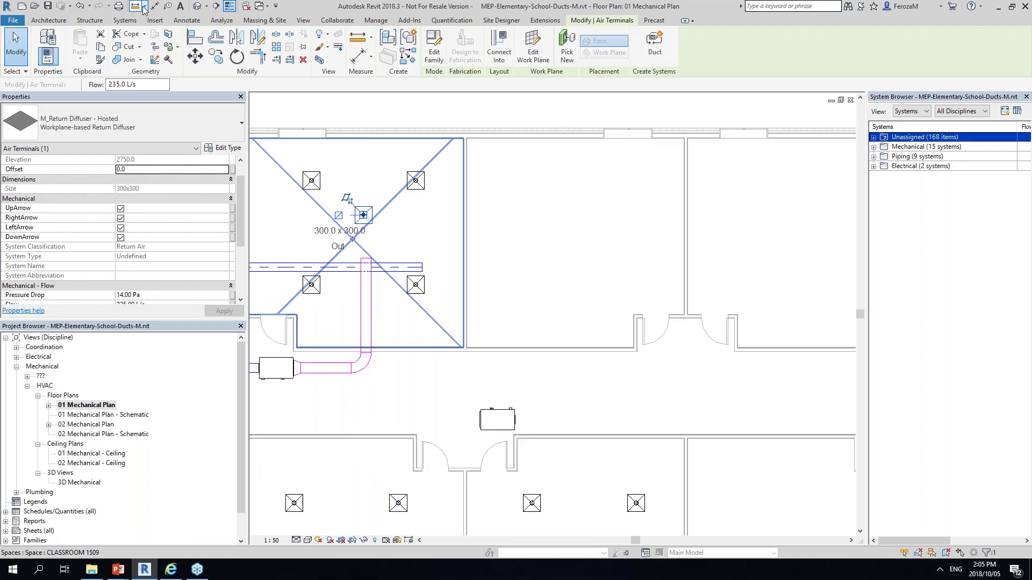
pyautogui.click(197, 6)
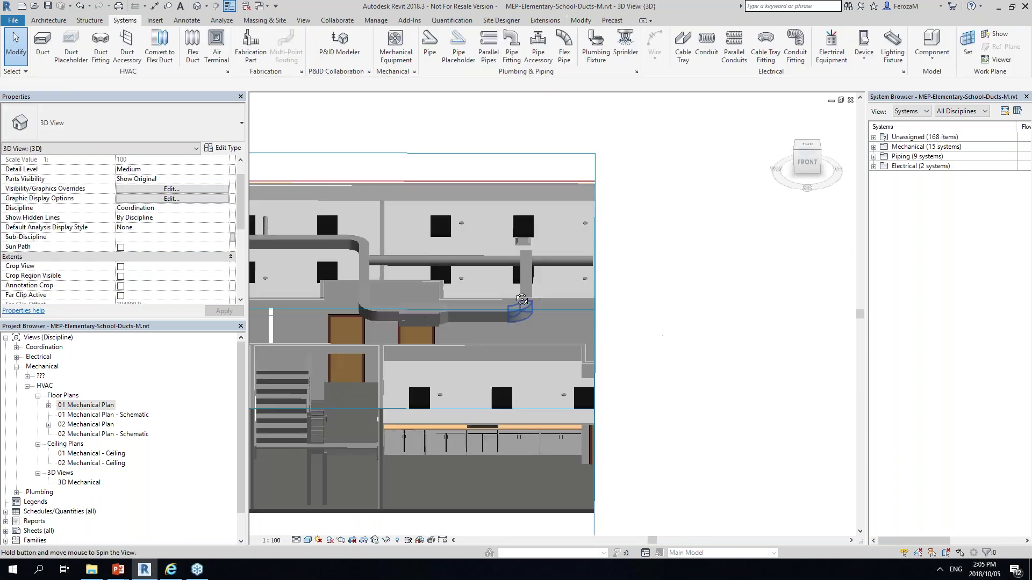
# - Orbit the 3D model, select the round supply duct, and return to the 01 Mechanical Plan
pyautogui.keyDown('shift'); pyautogui.moveTo(522, 299); pyautogui.dragTo(354, 248, button='middle'); pyautogui.keyUp('shift')
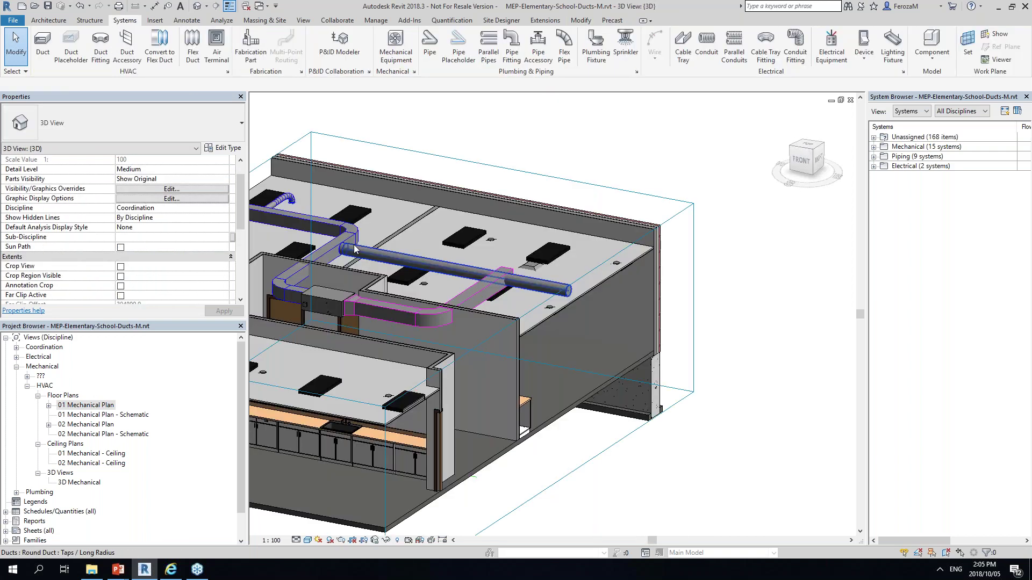
pyautogui.click(354, 248)
pyautogui.scroll(3, 384, 259)
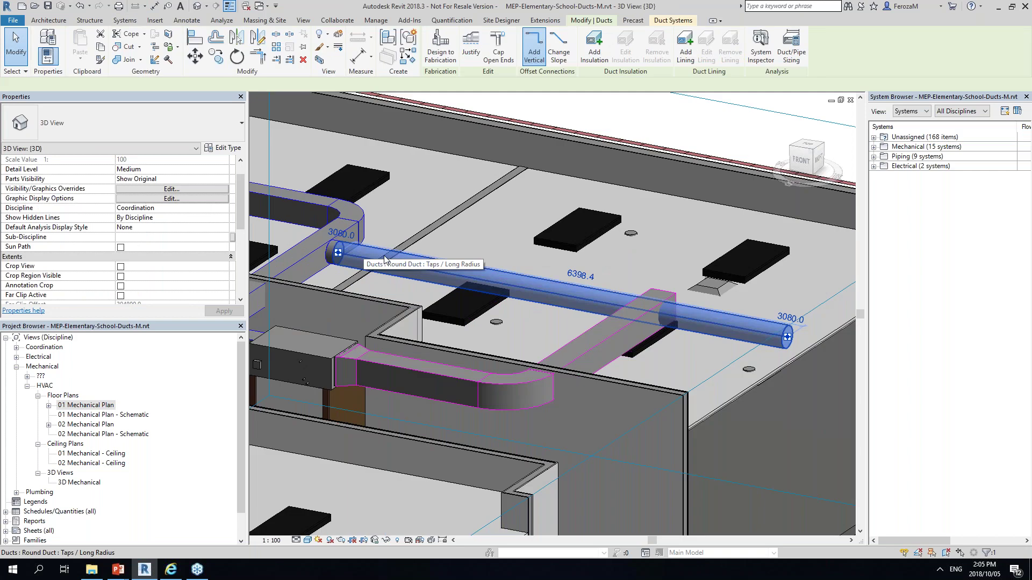
pyautogui.hotkey('ctrl', 'Tab')
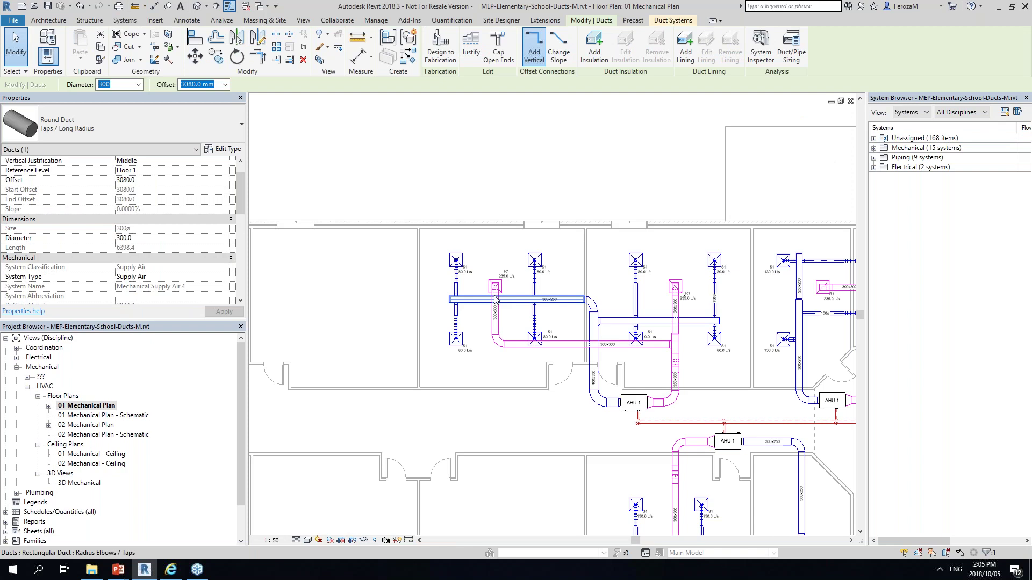
# - Select the section line, deselect it, and open Section 3
pyautogui.scroll(-5, 495, 299)
pyautogui.click(268, 293)
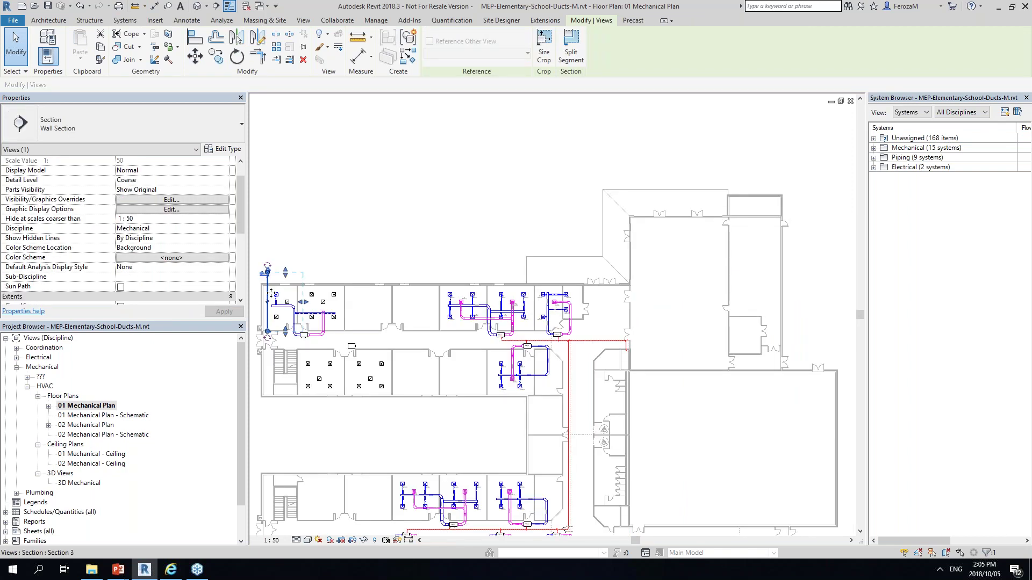
pyautogui.press('Escape')
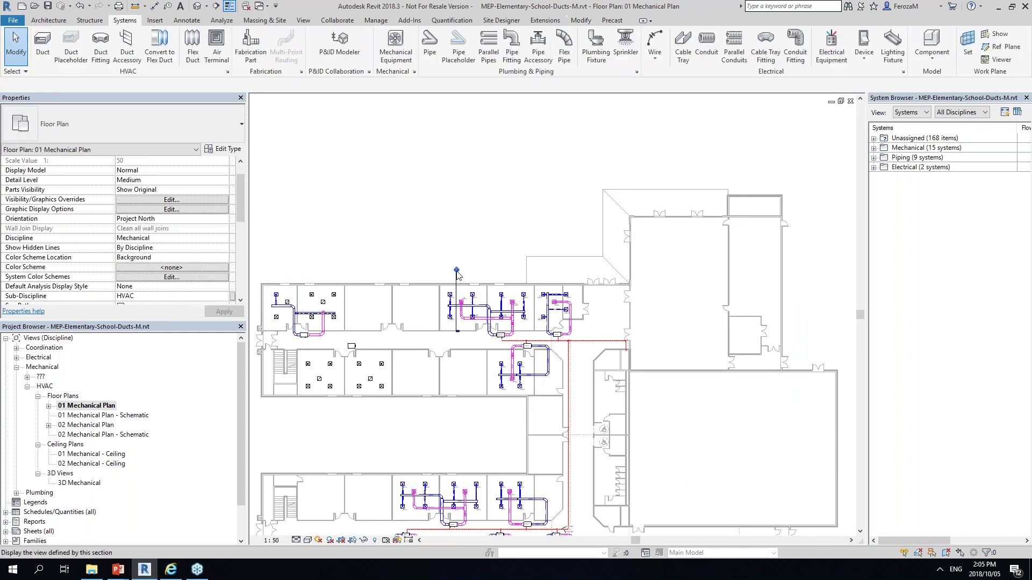
pyautogui.doubleClick(457, 271)
# - Check the round duct's and the return duct's 3500 offsets in Section 3, then return to the plan
pyautogui.scroll(3, 496, 359)
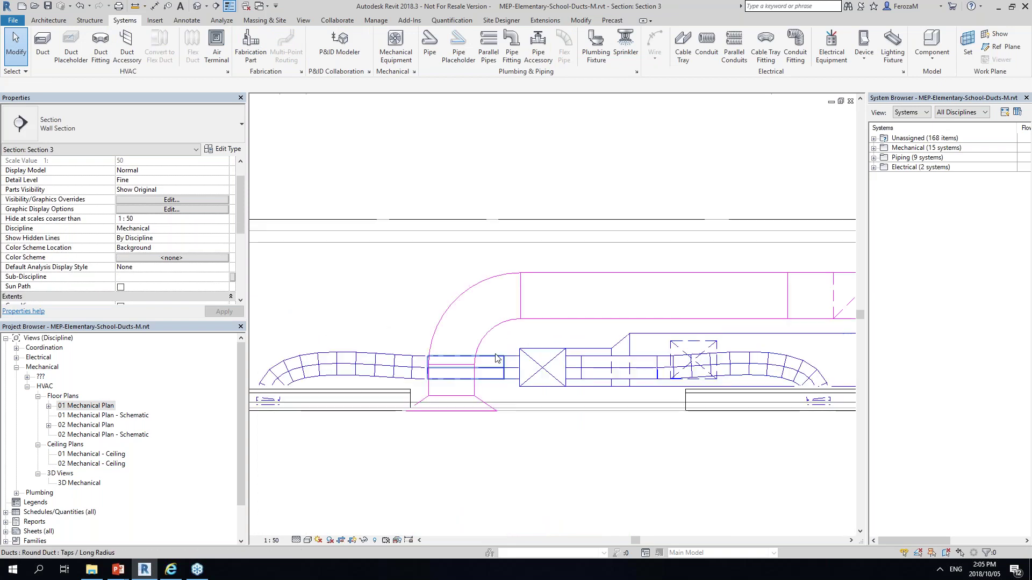
pyautogui.click(496, 359)
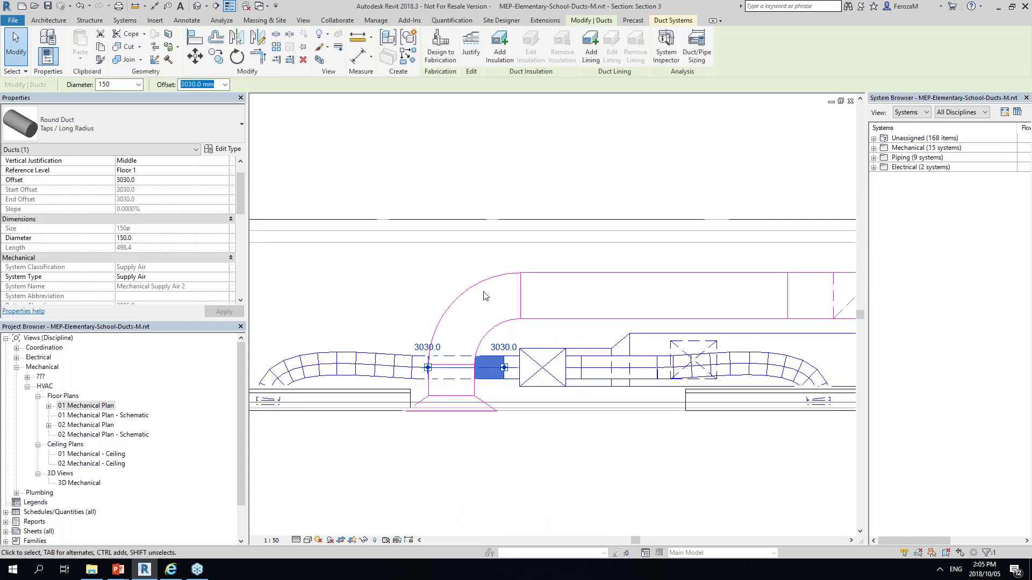
pyautogui.click(536, 277)
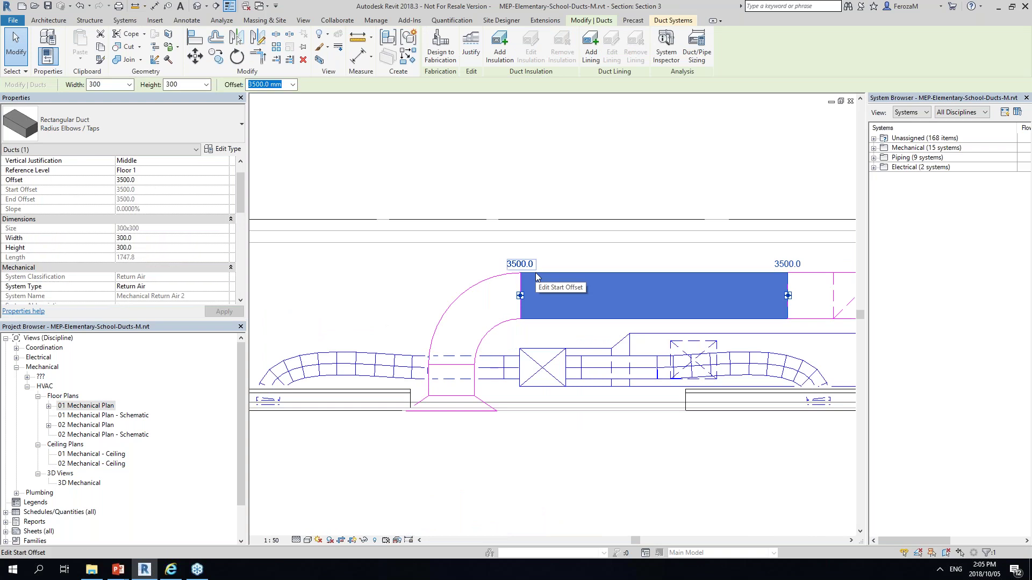
pyautogui.scroll(-3, 527, 301)
pyautogui.press('Escape')
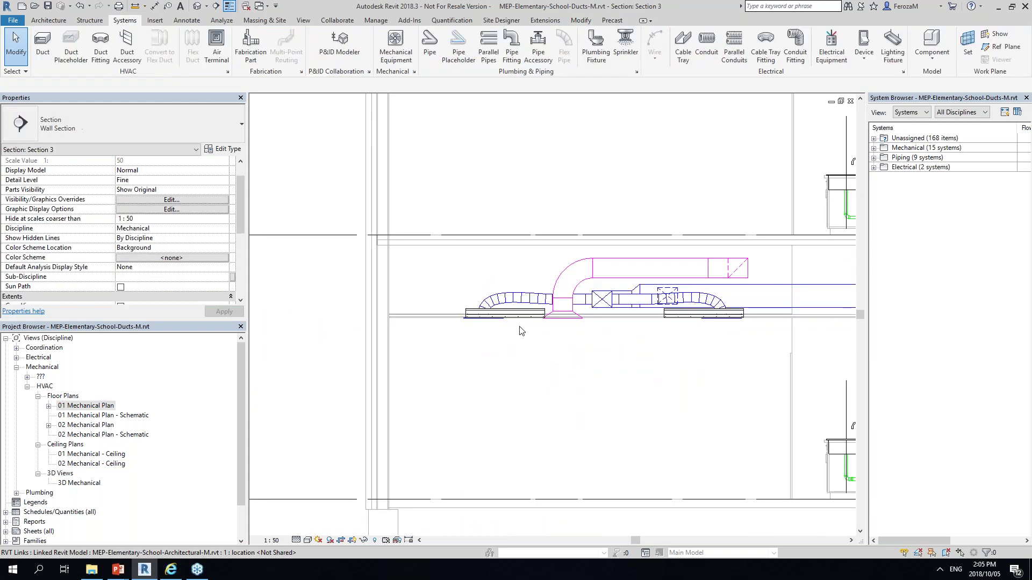
pyautogui.hotkey('ctrl', 'Tab')
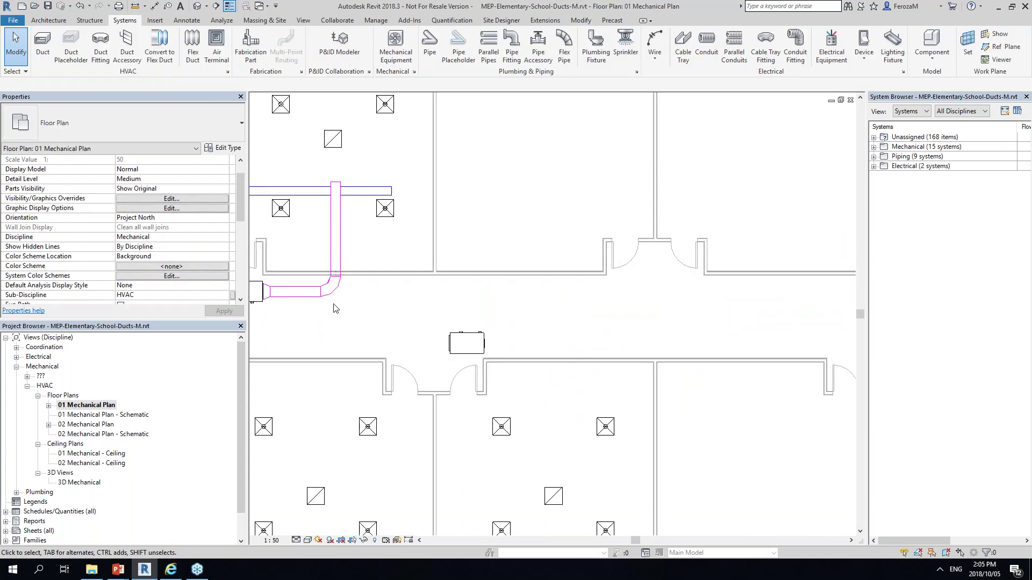
# - Undo the previous return duct run and start a new duct from the AHU connector
pyautogui.click(295, 291)
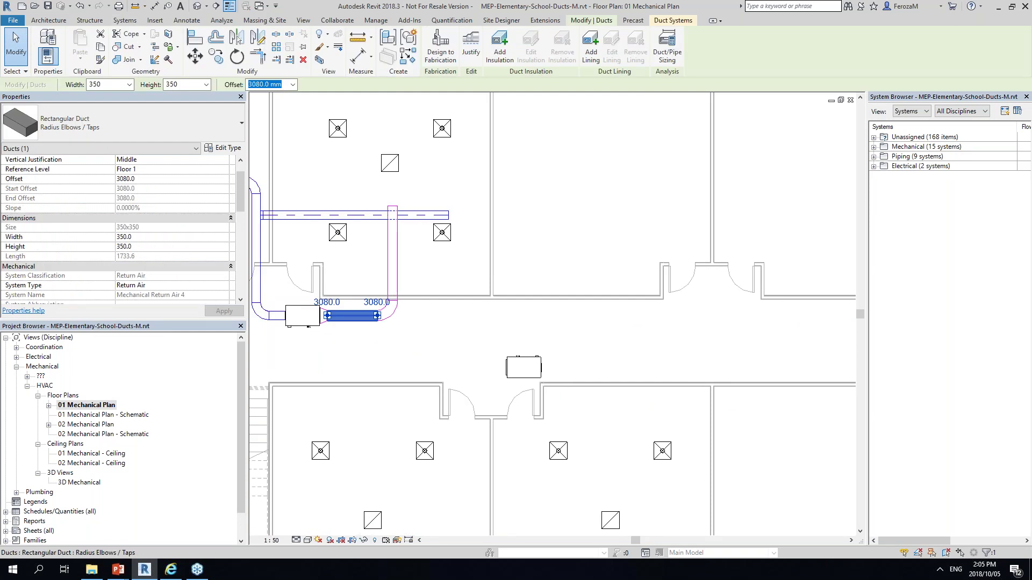
pyautogui.press('Escape')
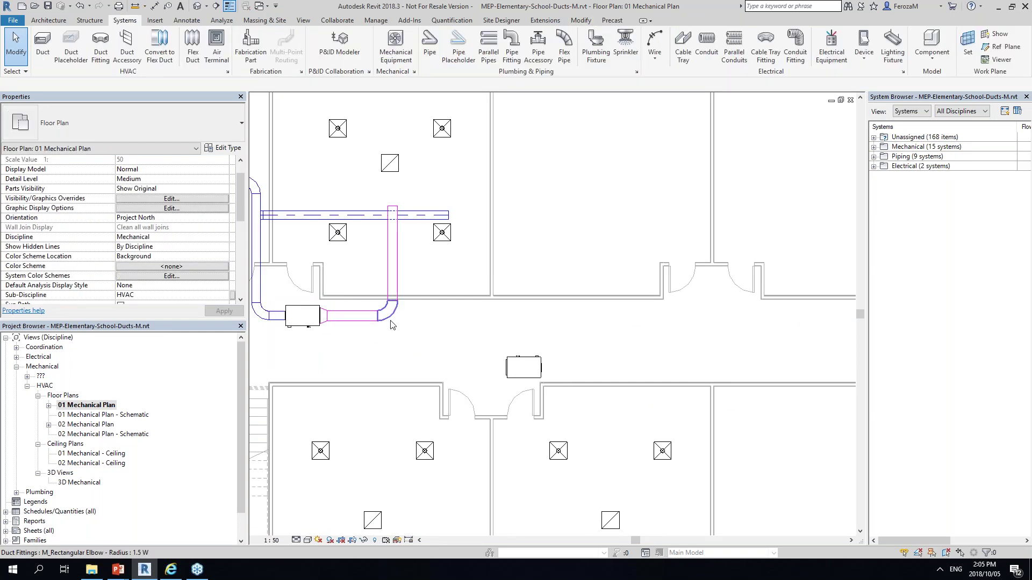
pyautogui.hotkey('ctrl', 'z')
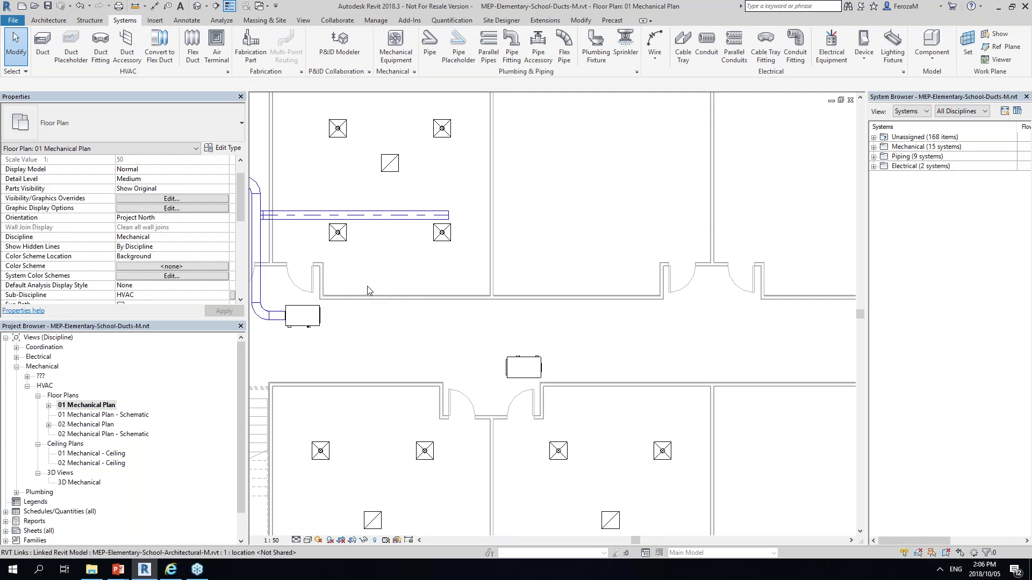
pyautogui.press('d')
pyautogui.press('t')
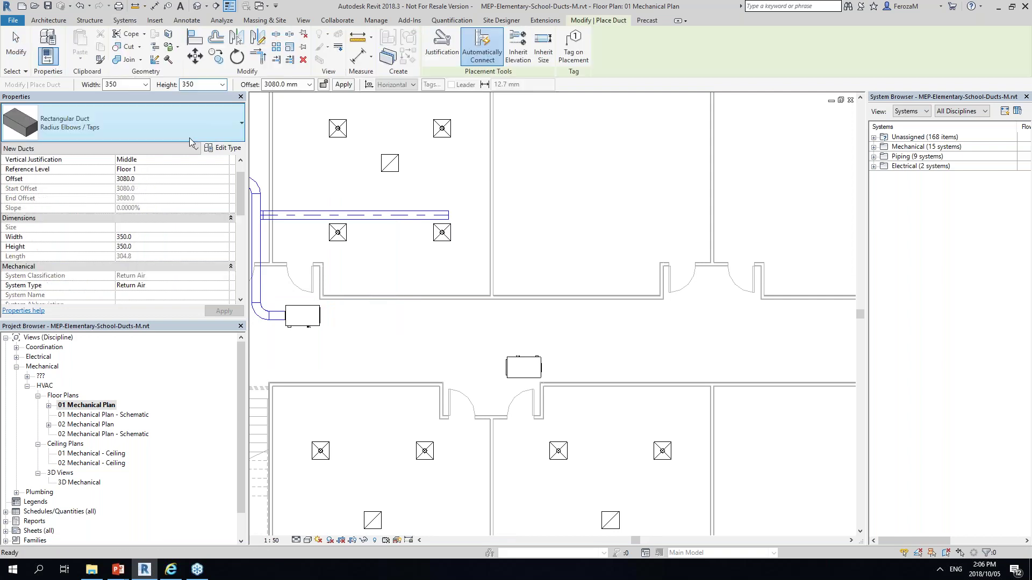
pyautogui.click(320, 315)
# - Size the duct 325 x 325 at 3500 mm offset and place its end beside the AHU
pyautogui.click(145, 84)
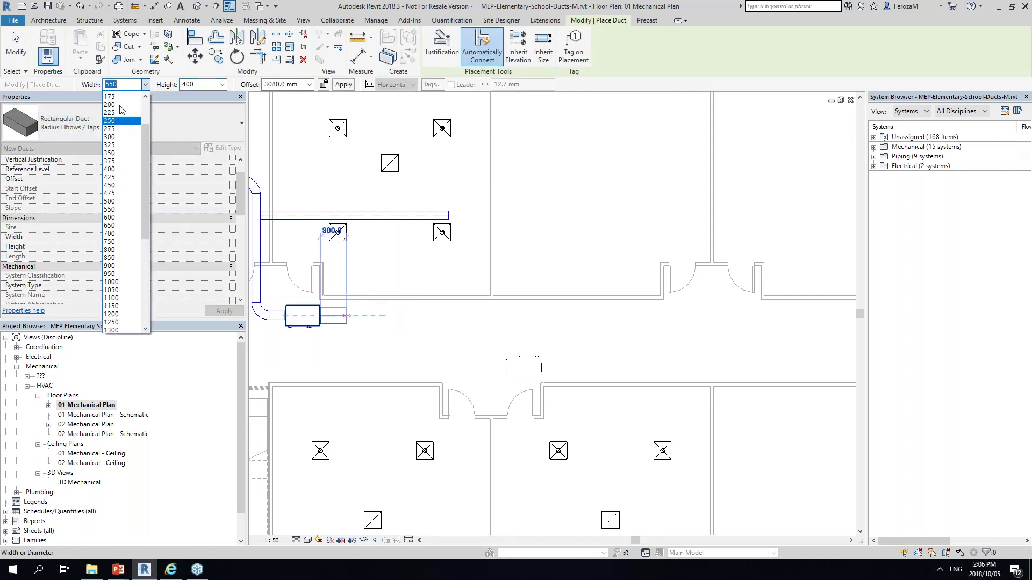
pyautogui.click(131, 200)
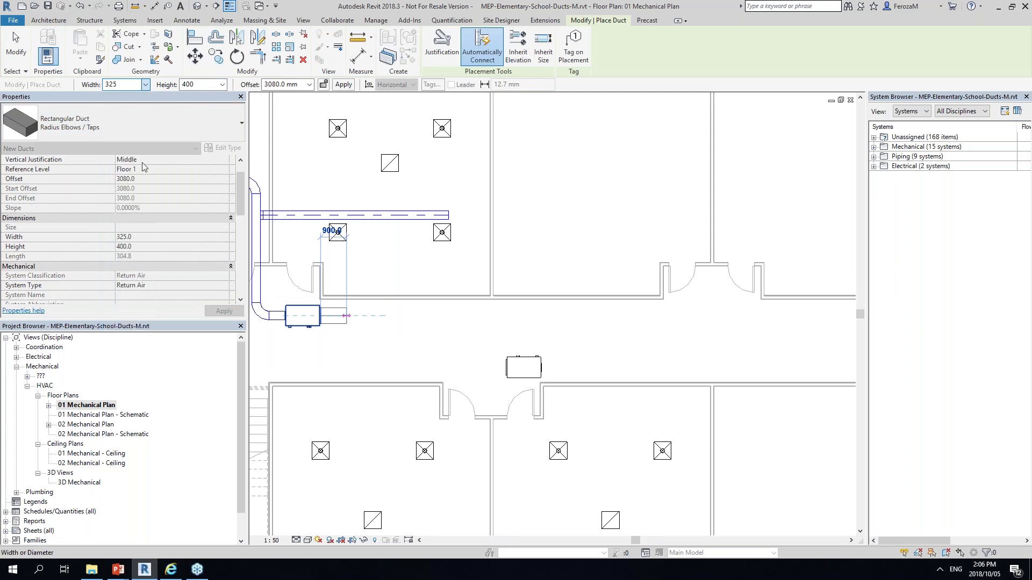
pyautogui.click(221, 84)
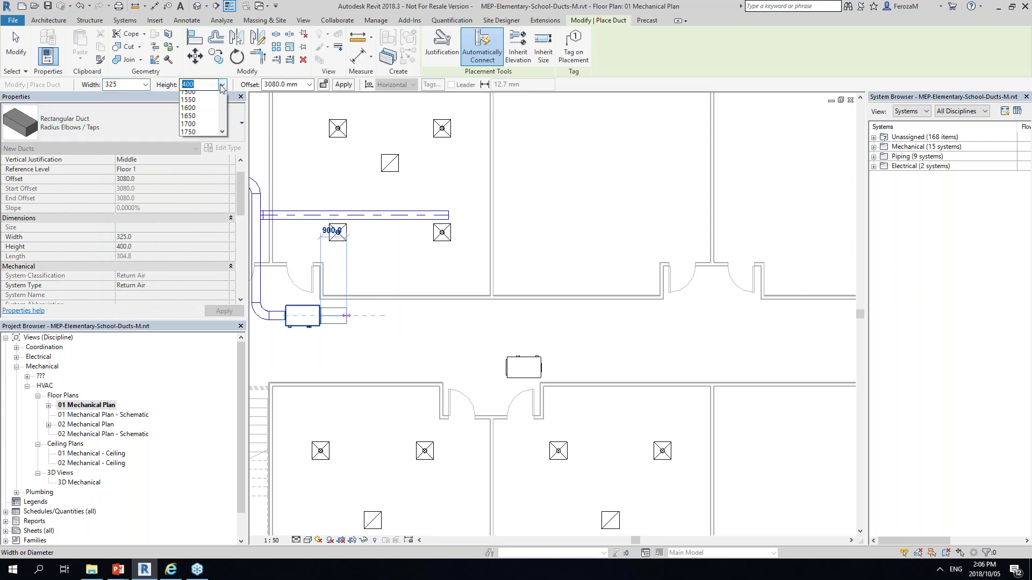
pyautogui.scroll(3, 222, 88)
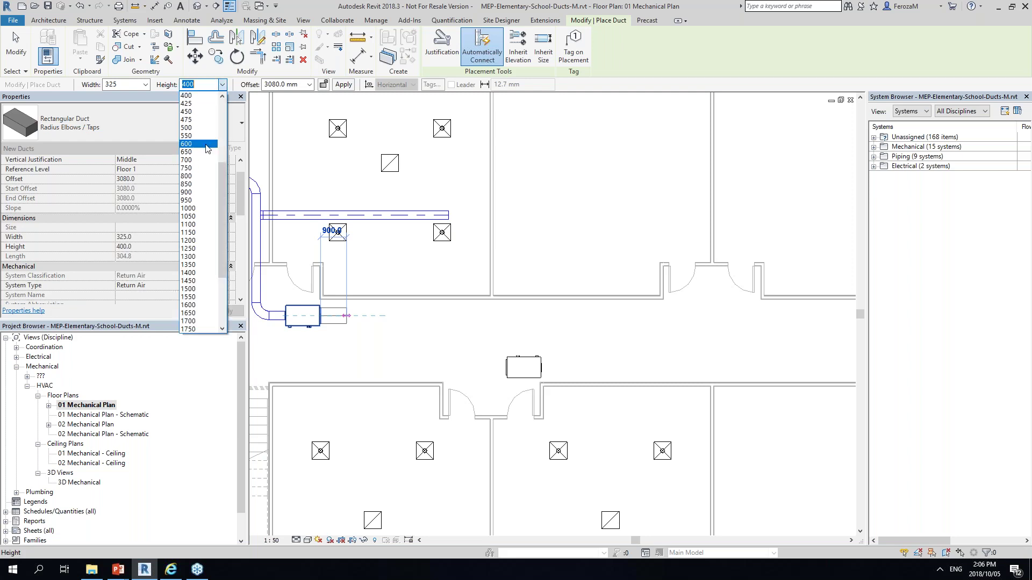
pyautogui.write('325')
pyautogui.click(310, 84)
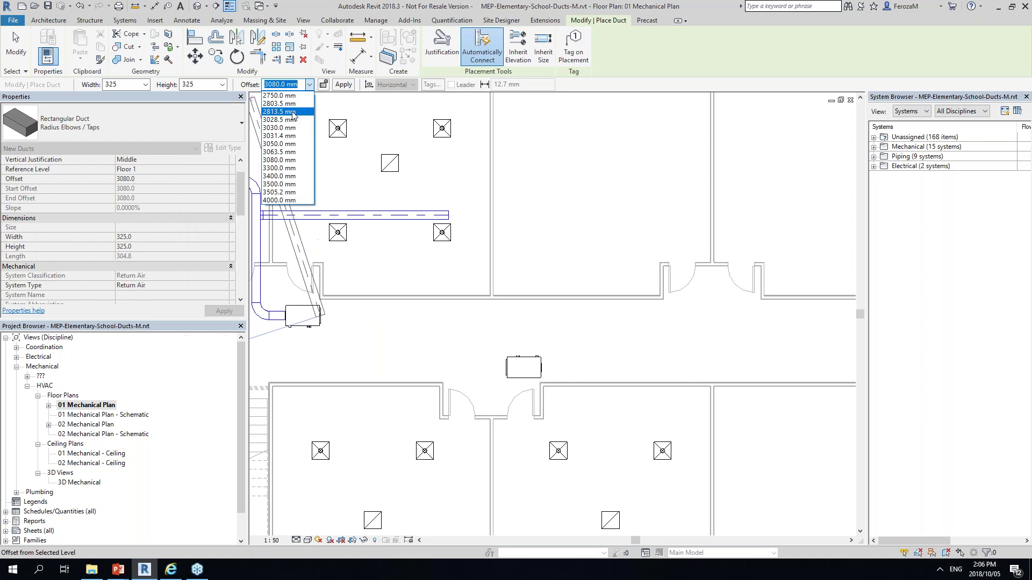
pyautogui.click(284, 184)
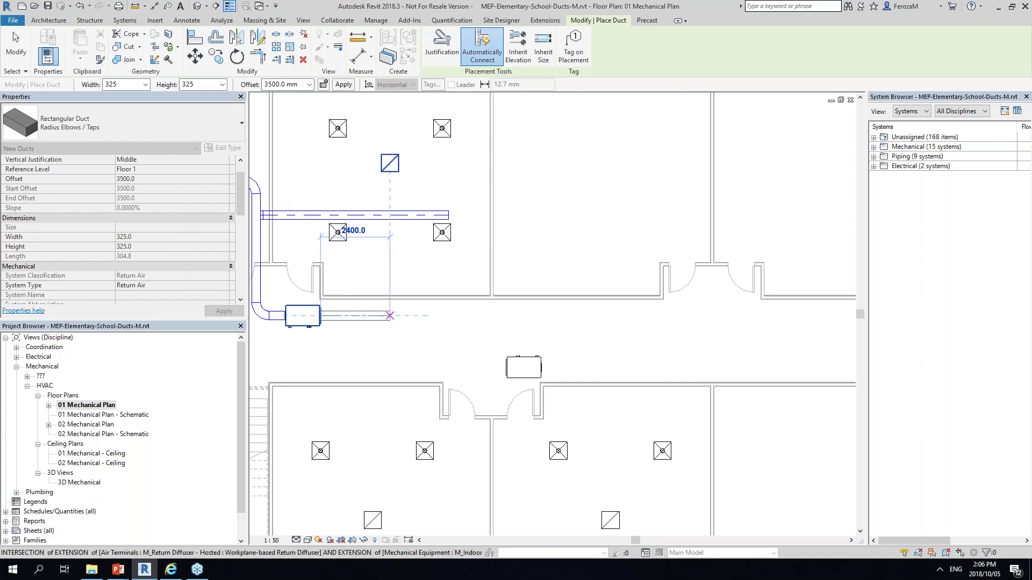
pyautogui.click(390, 316)
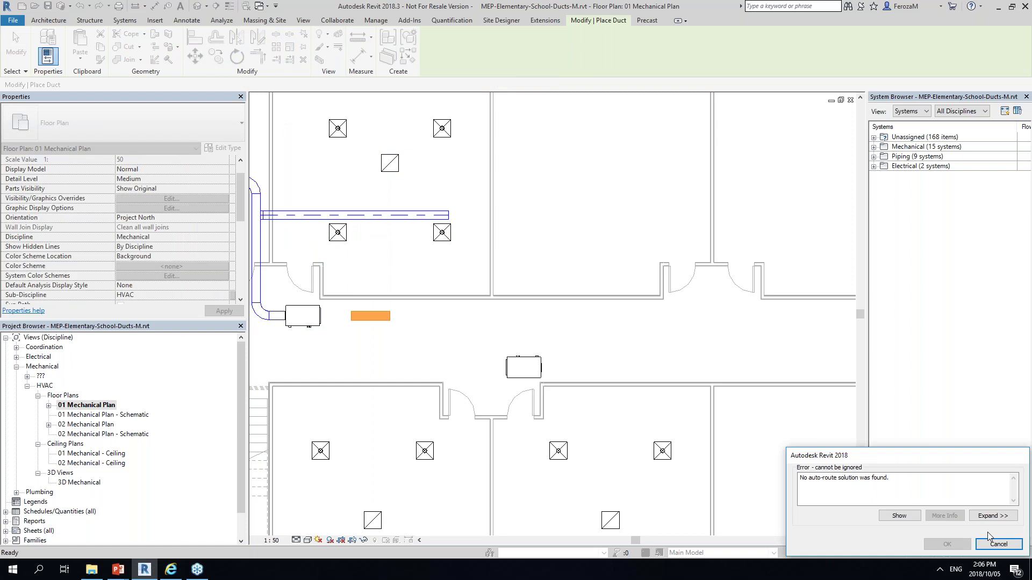
# - Dismiss the no auto-route error and restart the duct from the AHU with height 350
pyautogui.click(998, 544)
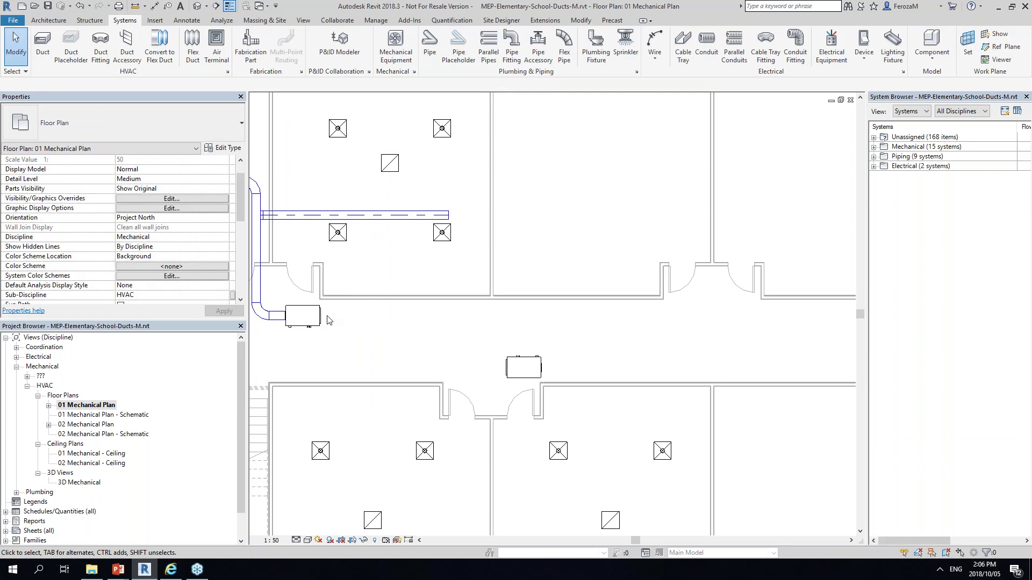
pyautogui.click(321, 316)
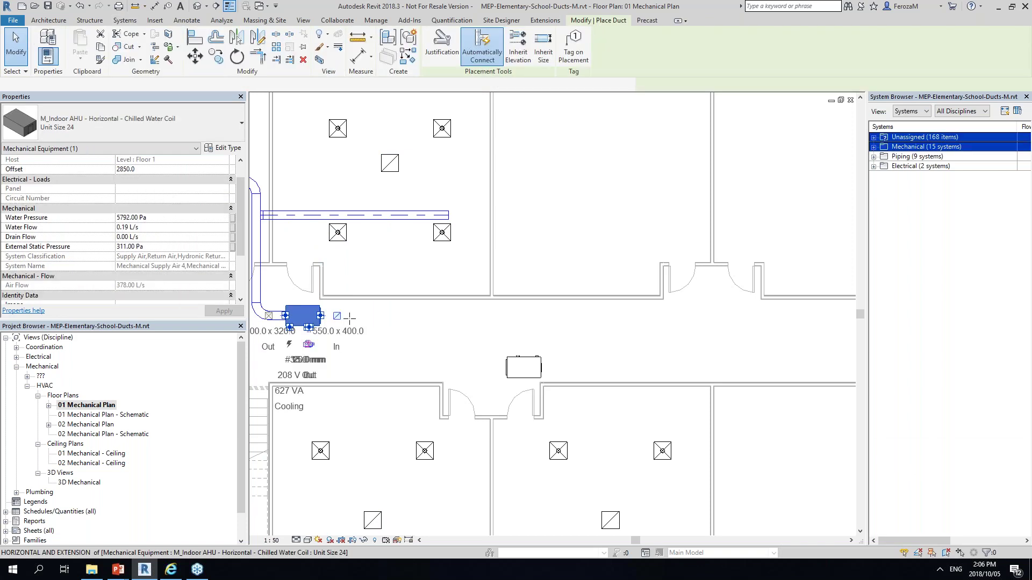
pyautogui.click(145, 84)
pyautogui.click(222, 85)
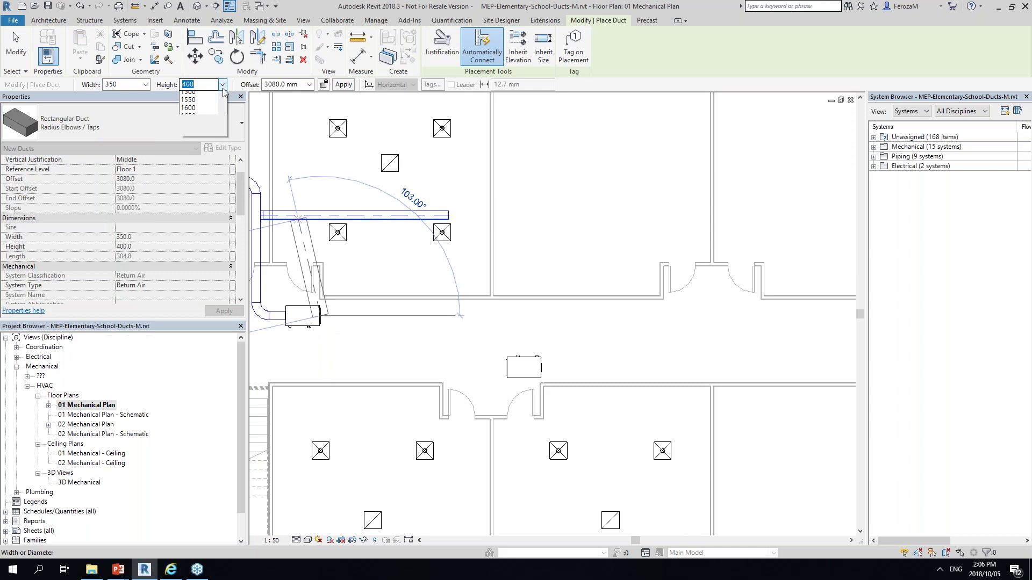
pyautogui.scroll(10, 204, 215)
pyautogui.click(193, 177)
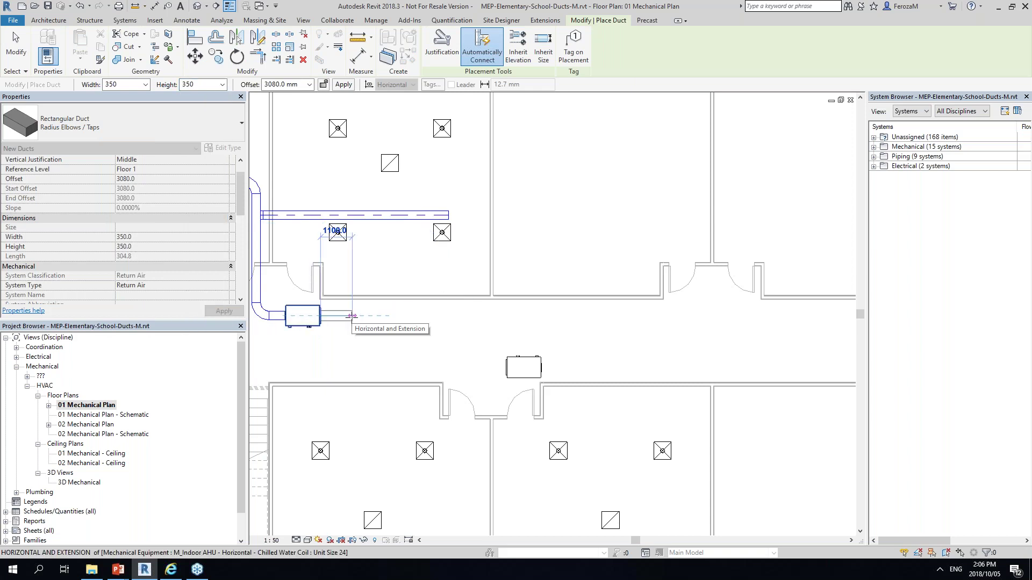
# - Set a 3500 mm offset and place the end; dismiss the repeated error and cancel placement
pyautogui.click(309, 84)
pyautogui.click(285, 191)
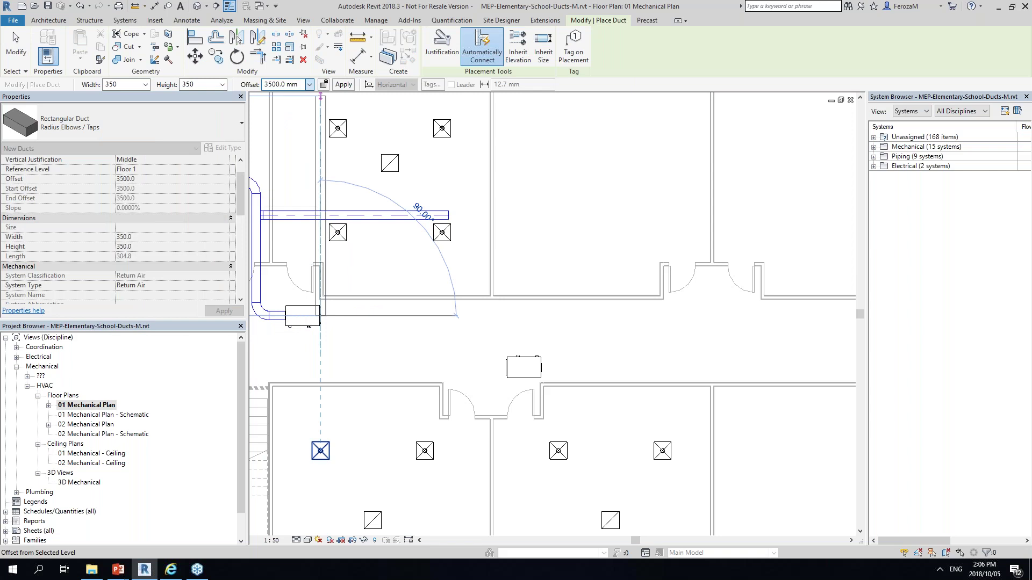
pyautogui.click(372, 316)
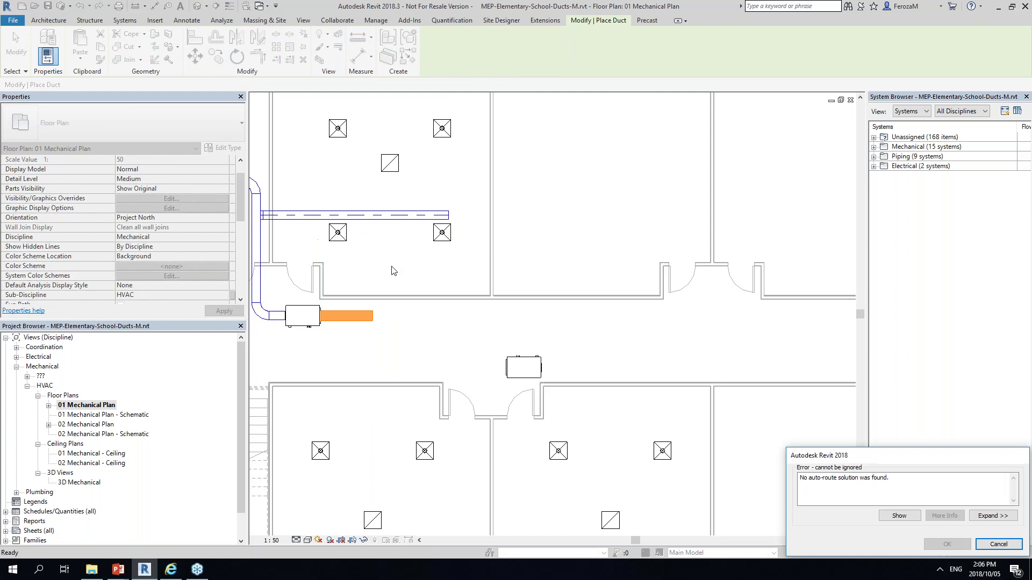
pyautogui.press('Escape')
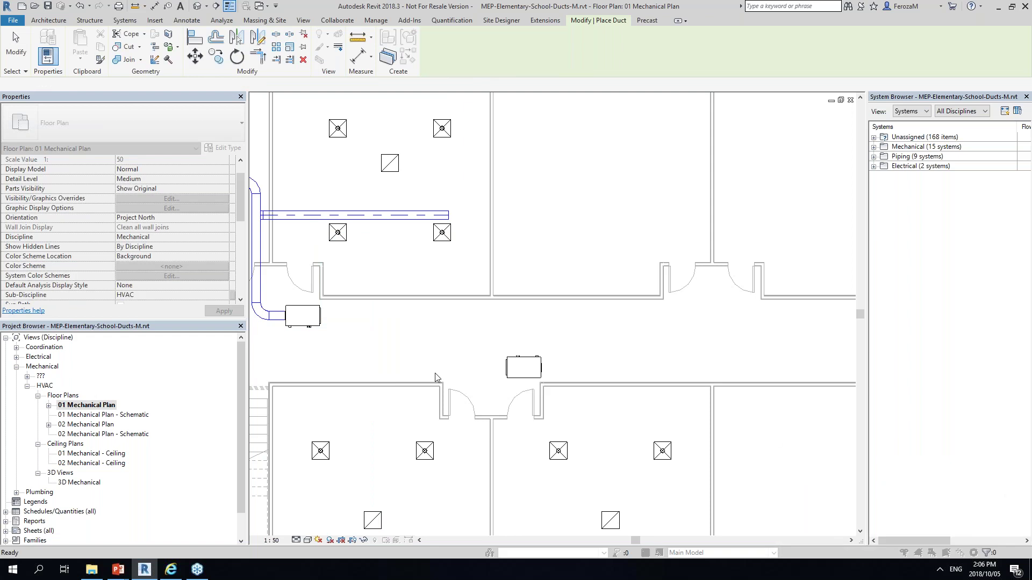
pyautogui.rightClick(350, 328)
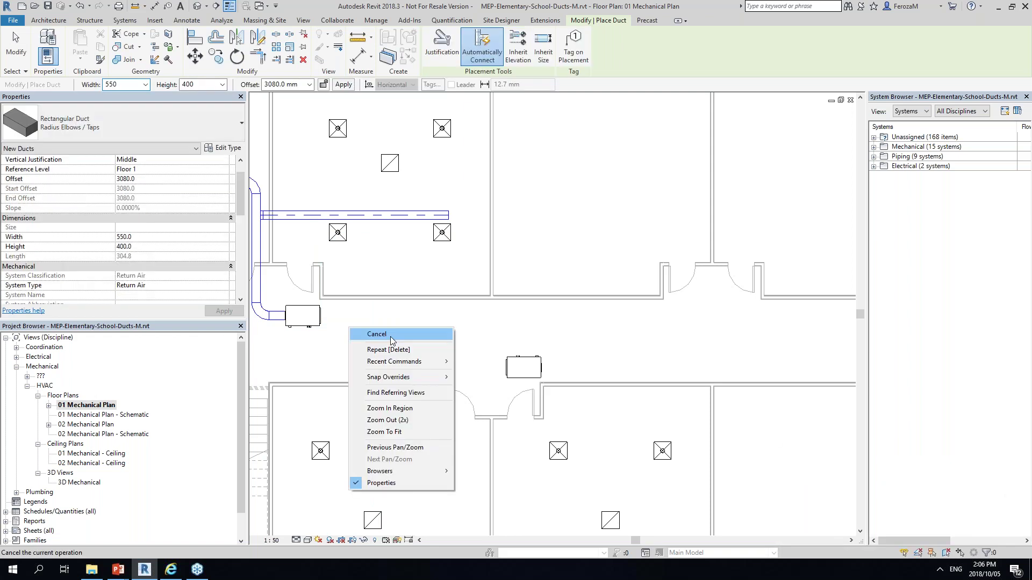
pyautogui.click(391, 340)
# - Draw a 350-high return duct from the AHU at 3080 mm offset, running up toward the diffuser
pyautogui.click(320, 317)
pyautogui.click(336, 316)
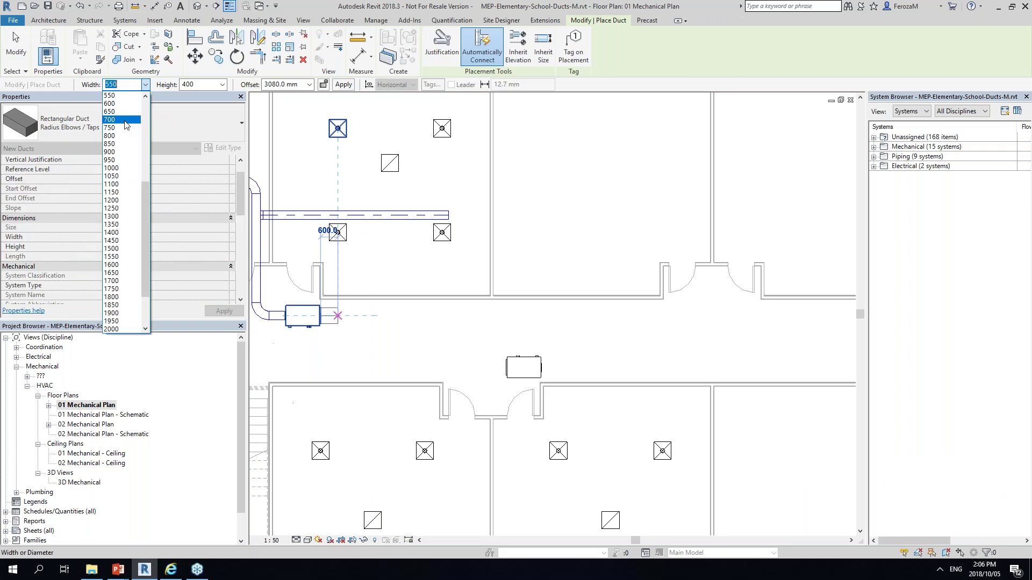
pyautogui.click(222, 84)
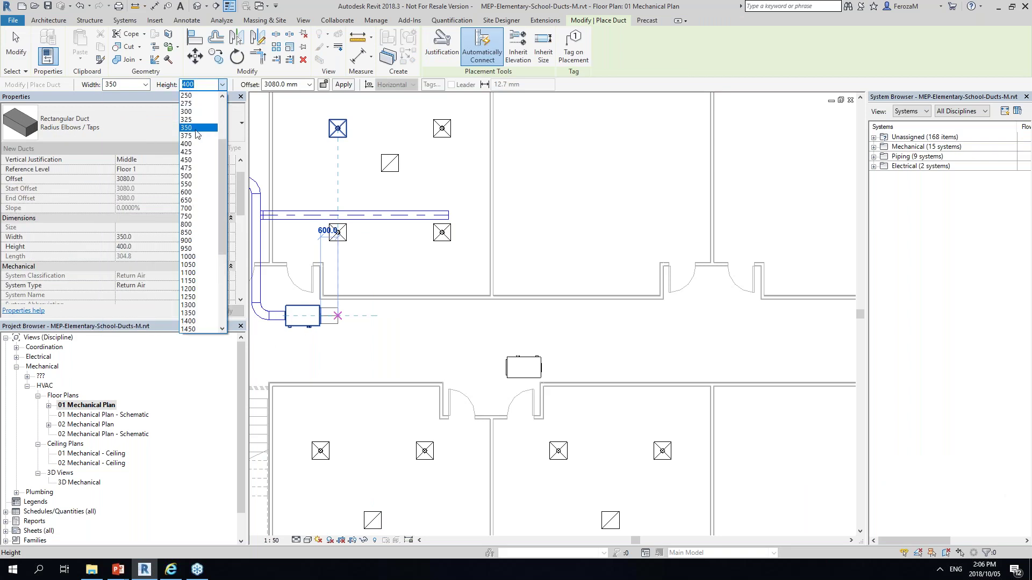
pyautogui.click(196, 128)
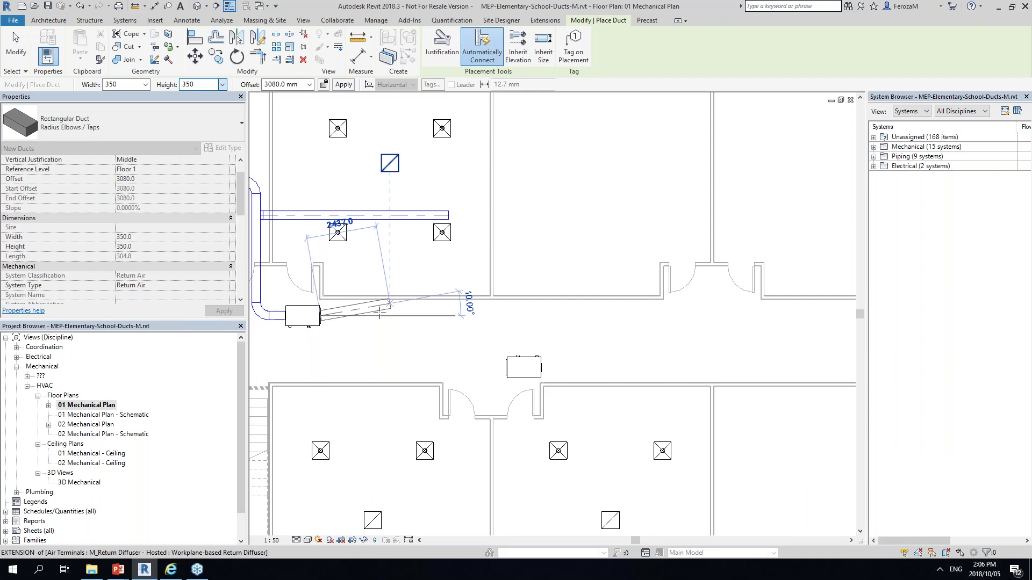
pyautogui.click(309, 85)
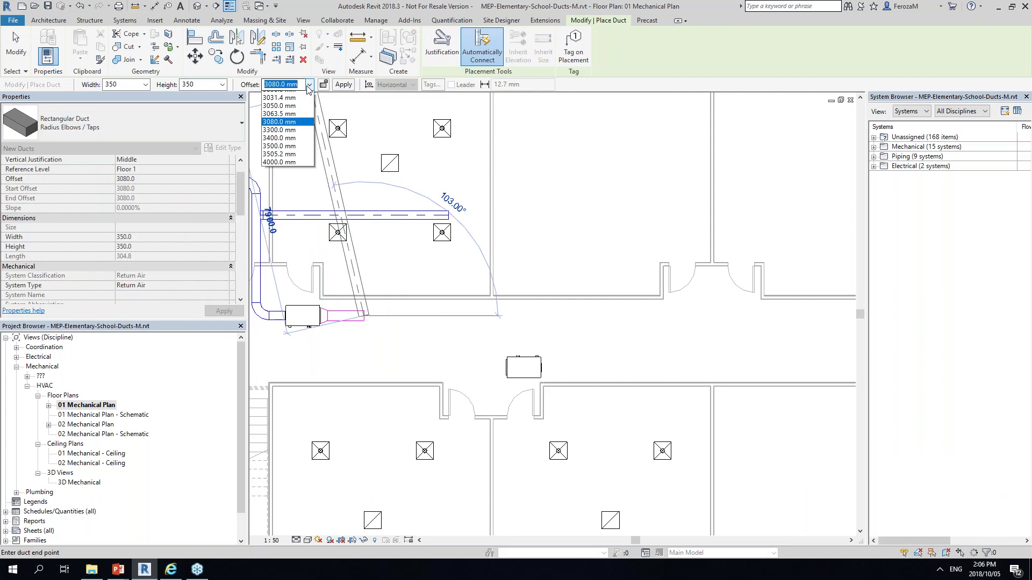
pyautogui.click(280, 122)
pyautogui.click(363, 178)
pyautogui.scroll(1, 364, 178)
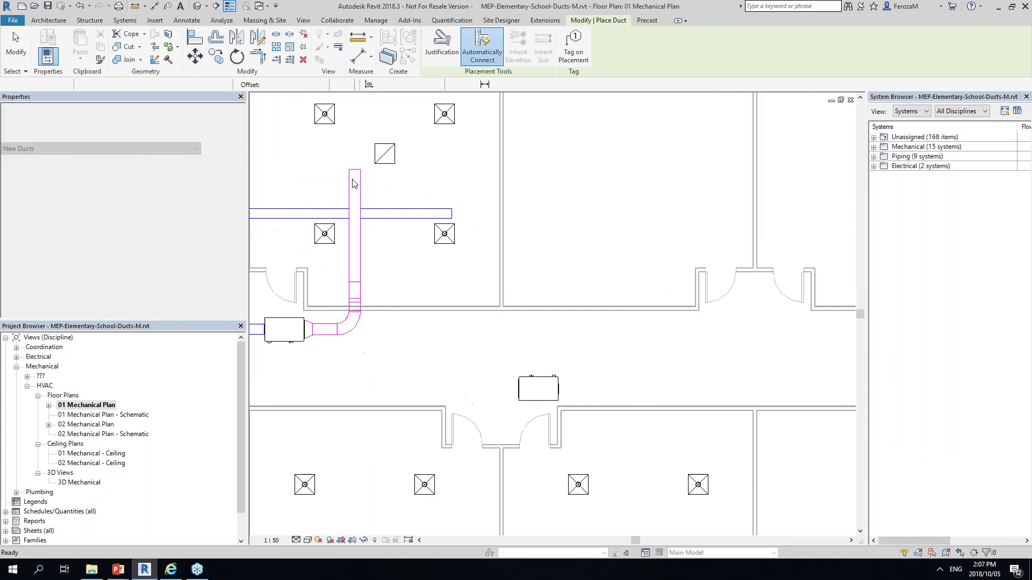
pyautogui.press('Escape')
pyautogui.press('Escape')
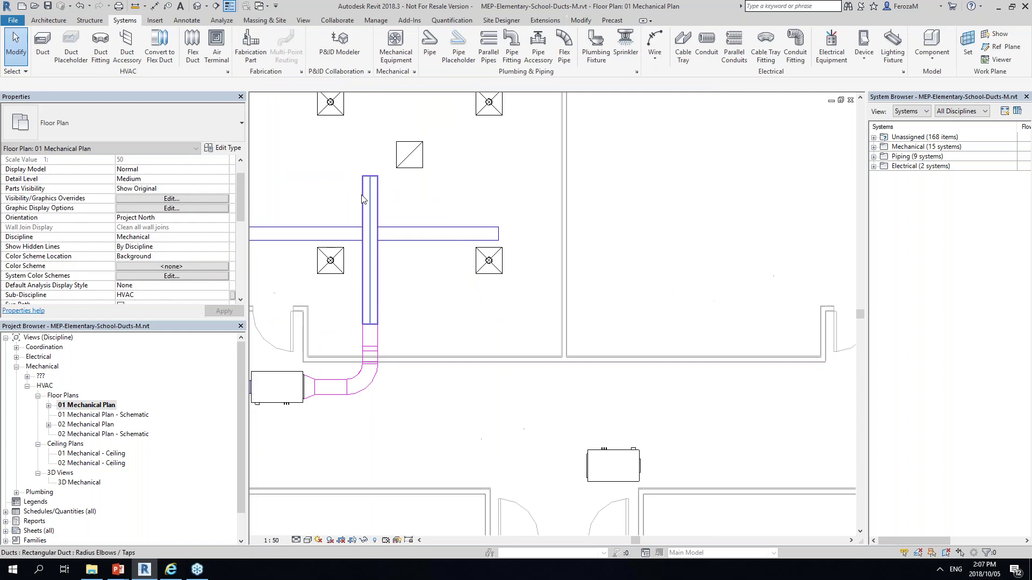
pyautogui.scroll(2, 350, 180)
# - Shift the vertical return duct sideways, then view the model in 3D from its right side
pyautogui.moveTo(374, 189); pyautogui.dragTo(434, 185)
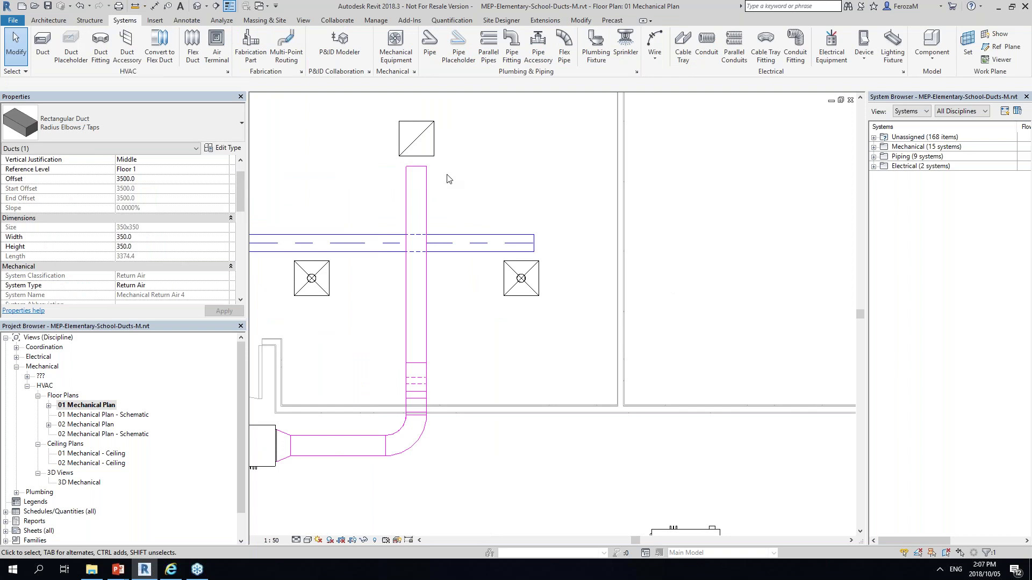
pyautogui.press('3')
pyautogui.press('d')
pyautogui.keyDown('shift'); pyautogui.moveTo(498, 369); pyautogui.dragTo(511, 369, button='middle'); pyautogui.keyUp('shift')
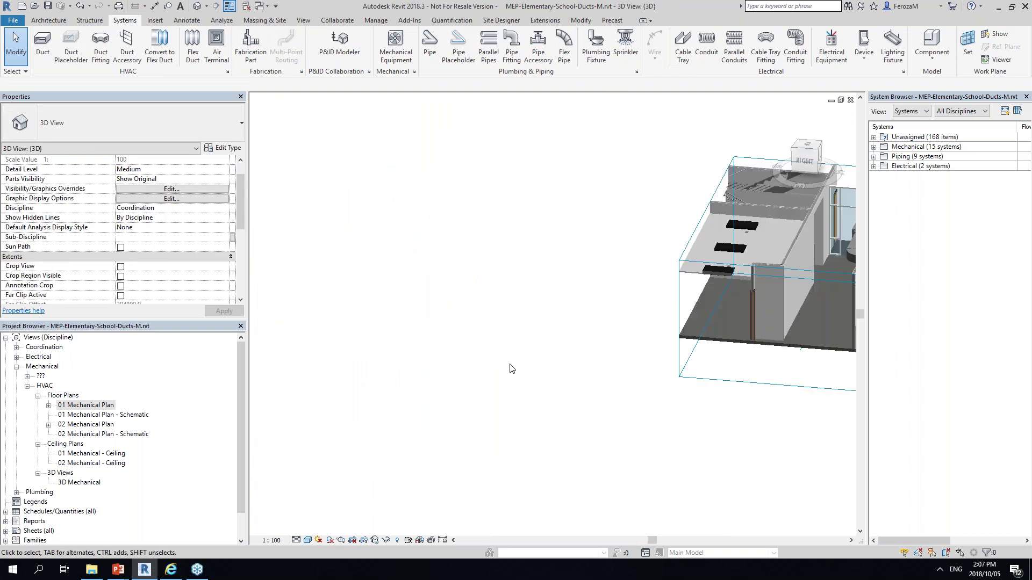
# - In 01 Mechanical Plan, move the section line through the AHU ducts, inspect Section 3, then return
pyautogui.click(86, 406)
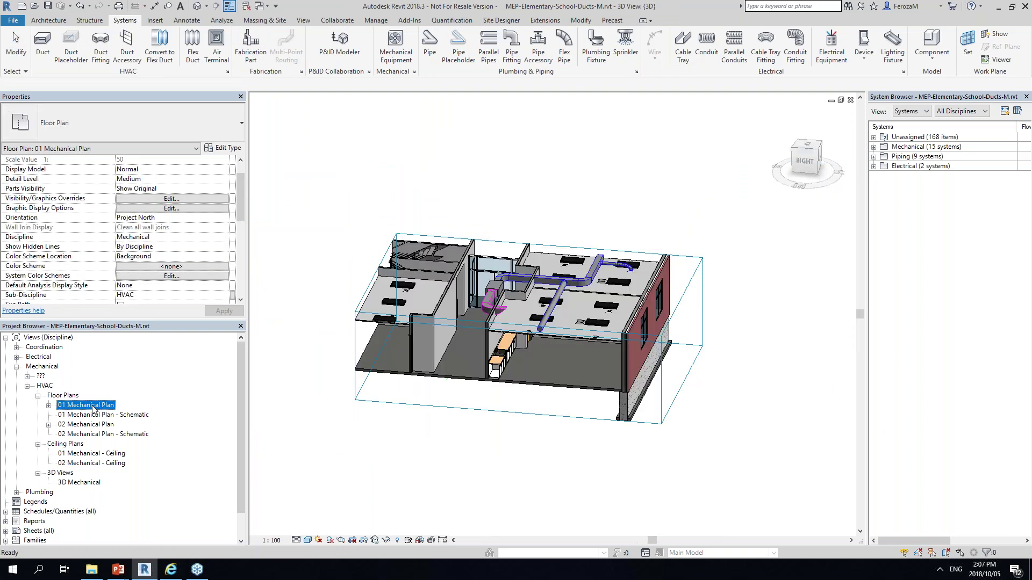
pyautogui.doubleClick(92, 406)
pyautogui.click(465, 258)
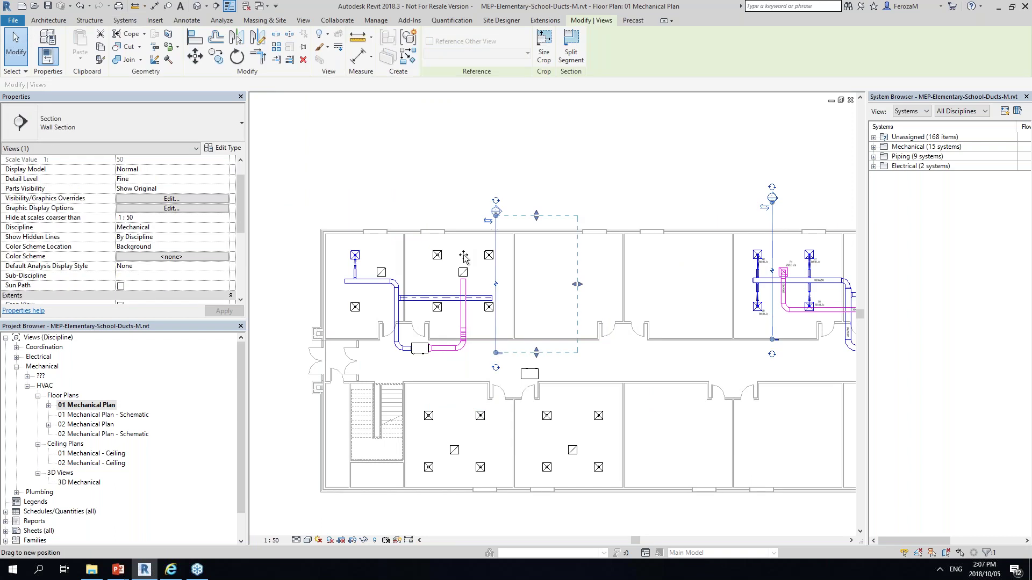
pyautogui.hotkey('ctrl', 'z')
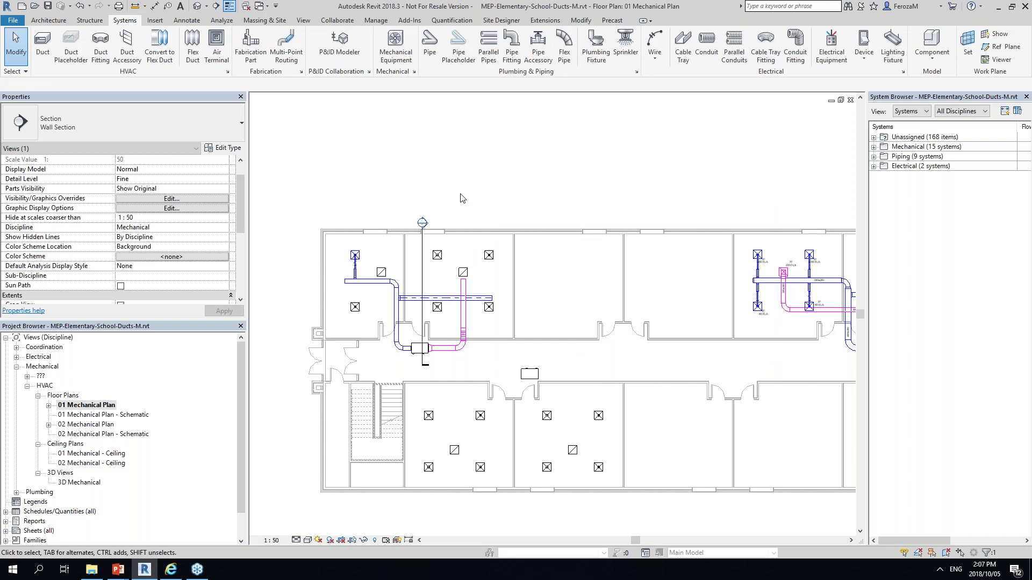
pyautogui.doubleClick(422, 222)
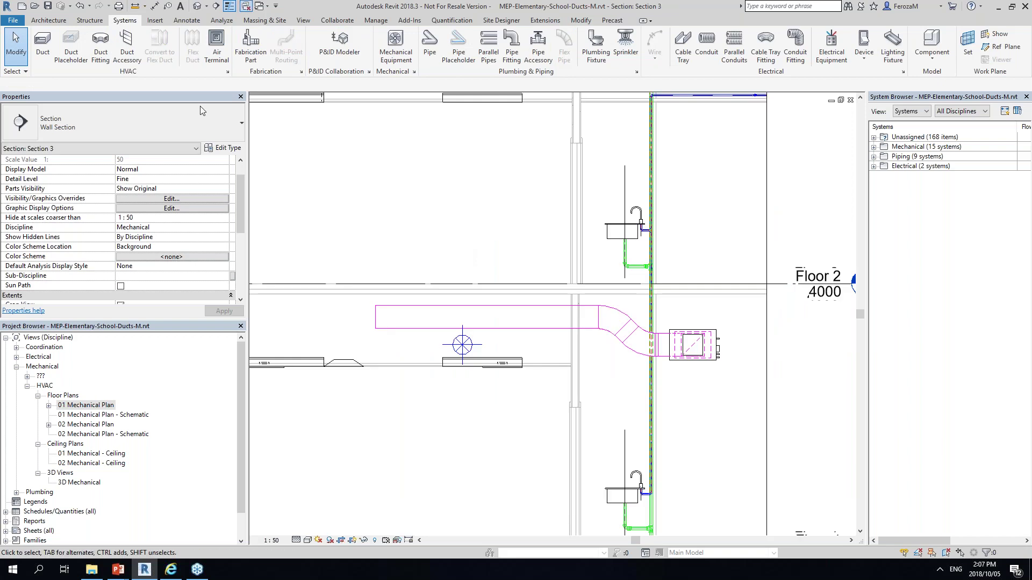
pyautogui.hotkey('ctrl', 'Tab')
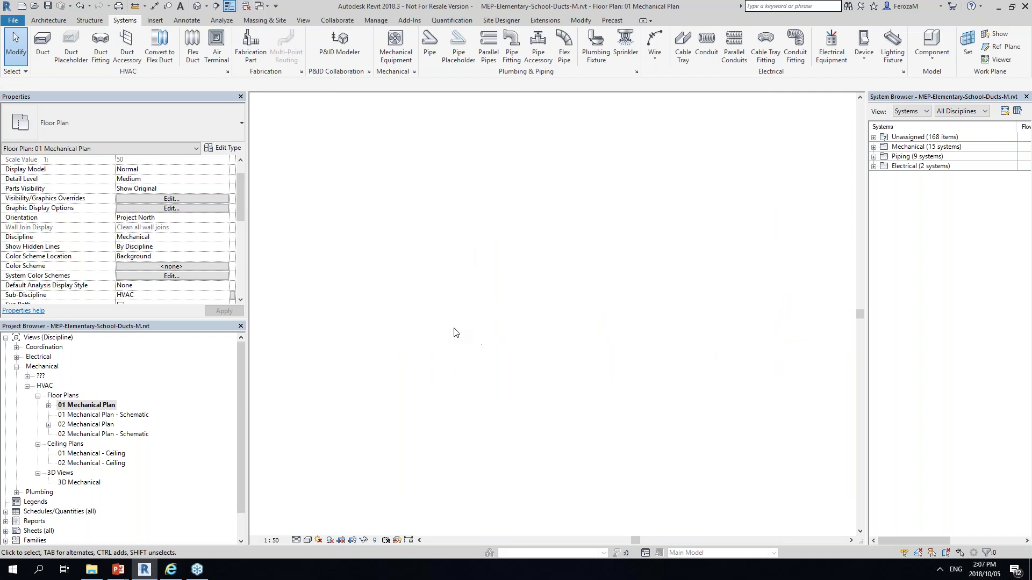
# - Drag the vertical return duct's end up to connect into the return diffuser
pyautogui.scroll(6, 270, 260)
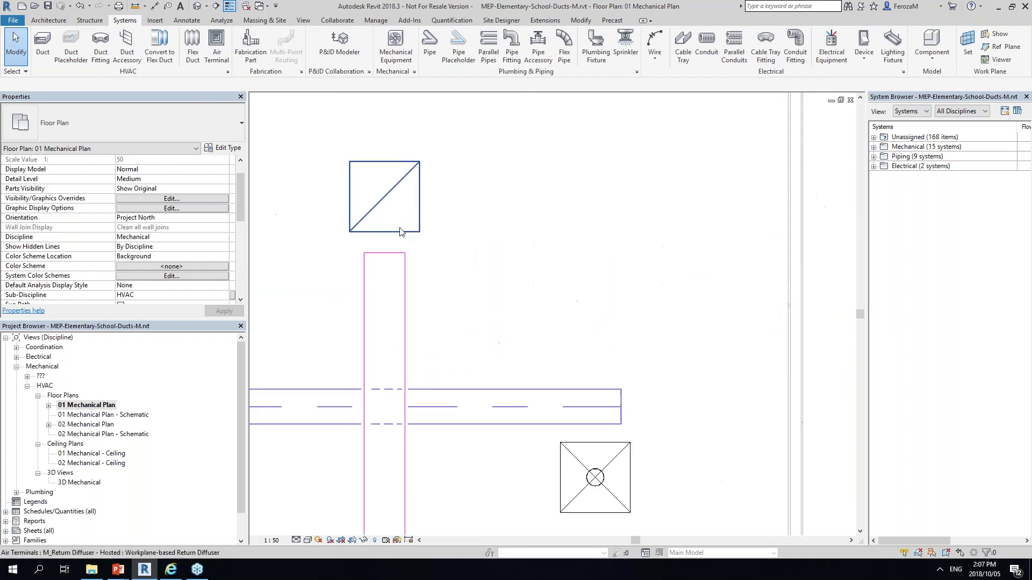
pyautogui.click(379, 274)
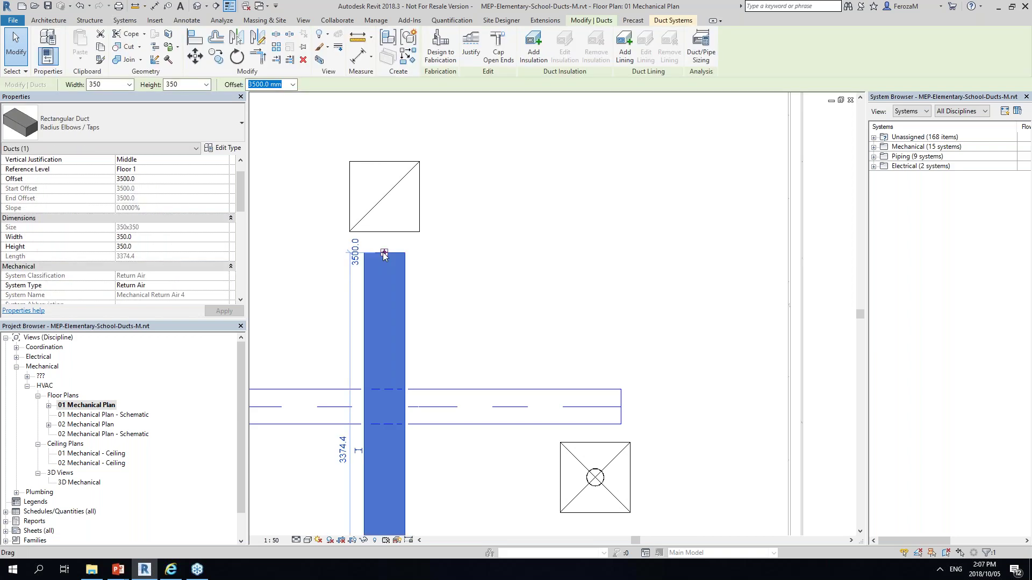
pyautogui.moveTo(384, 253); pyautogui.dragTo(491, 217)
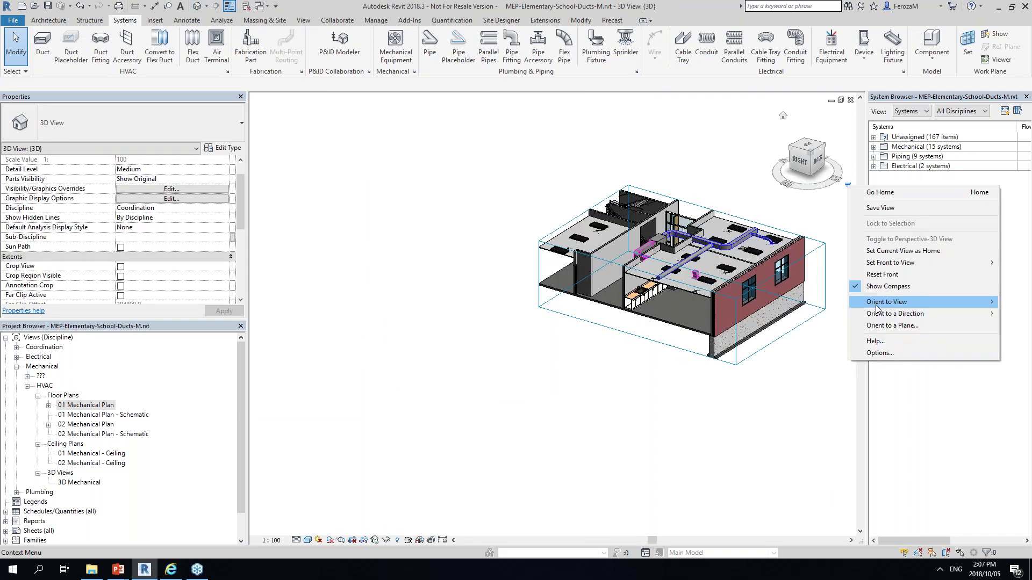
# - Orient the 3D view to Section 3 and orbit to a side view
pyautogui.moveTo(877, 304)
pyautogui.moveTo(816, 320)
pyautogui.click(883, 347)
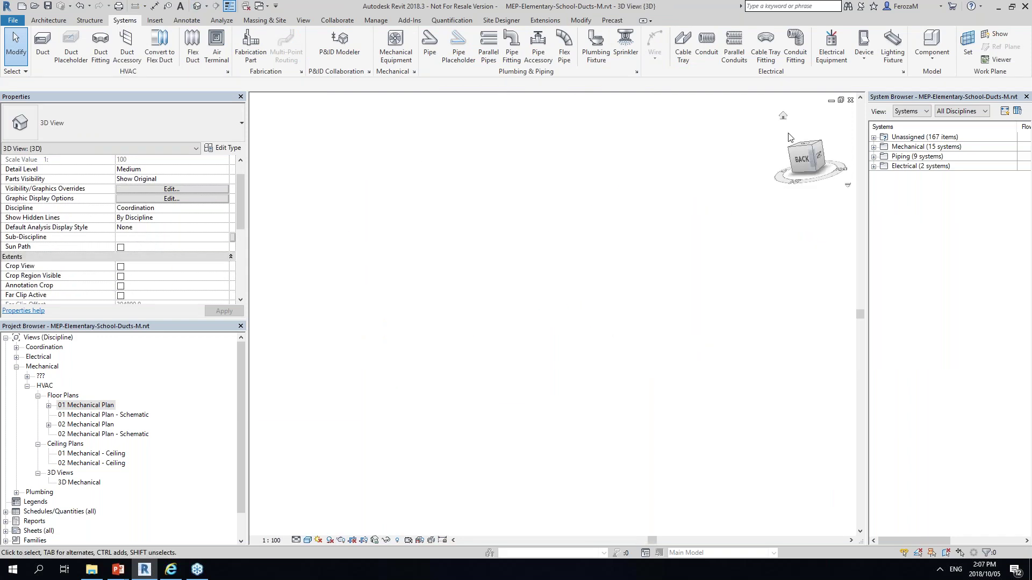
pyautogui.keyDown('shift'); pyautogui.moveTo(525, 321); pyautogui.dragTo(489, 370, button='middle'); pyautogui.keyUp('shift')
pyautogui.scroll(5, 489, 371)
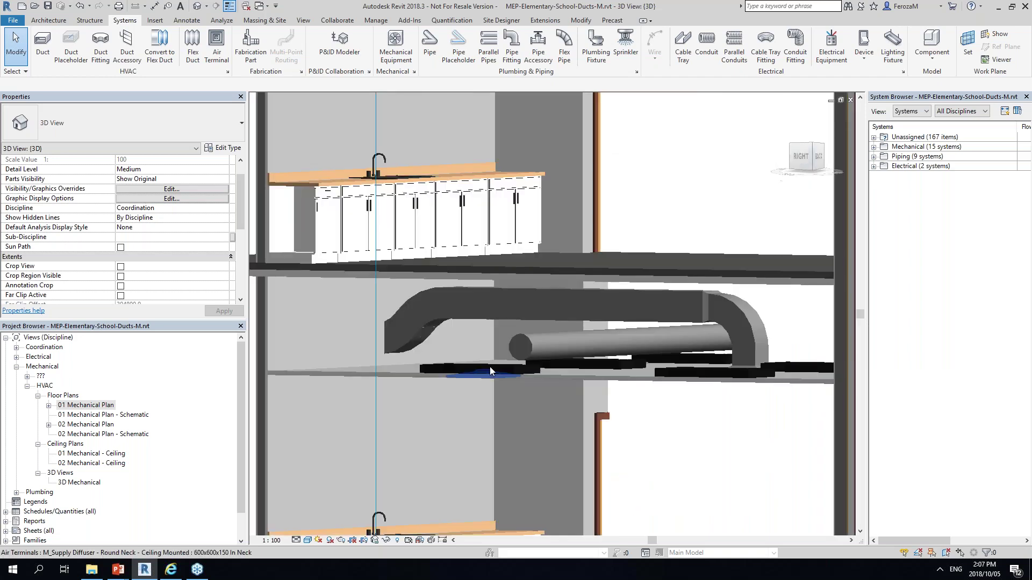
# - Set Fine detail level and Hidden Line visual style, then orbit to view from the back left
pyautogui.click(296, 537)
pyautogui.click(309, 530)
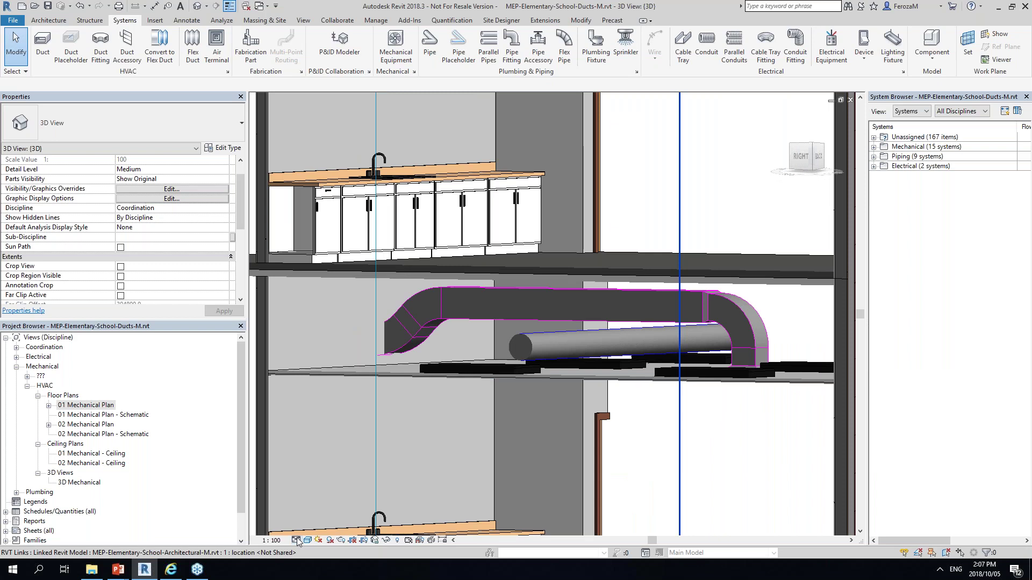
pyautogui.click(308, 540)
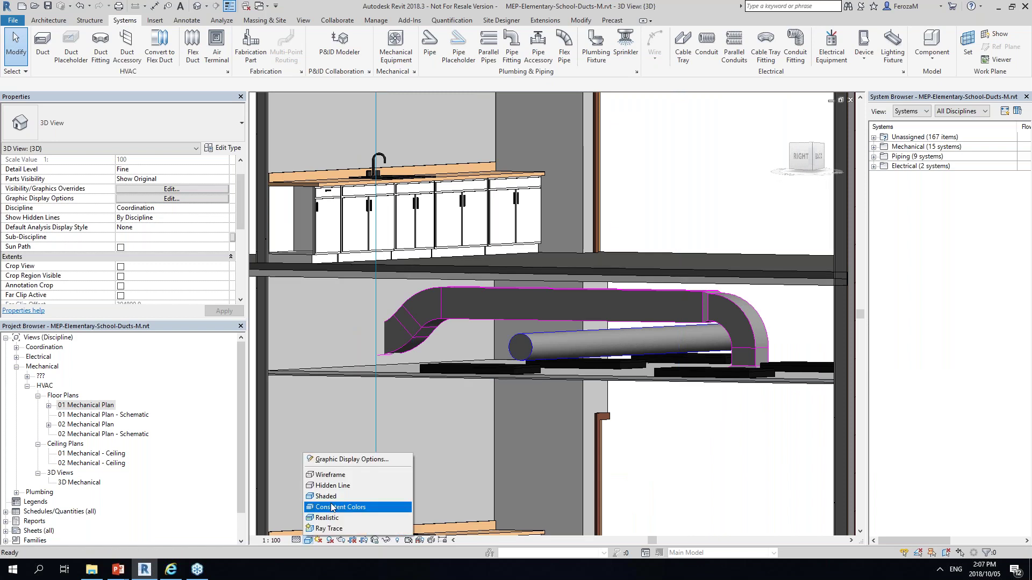
pyautogui.click(333, 486)
pyautogui.keyDown('shift'); pyautogui.moveTo(538, 349); pyautogui.dragTo(604, 352, button='middle'); pyautogui.keyUp('shift')
pyautogui.scroll(-3, 605, 352)
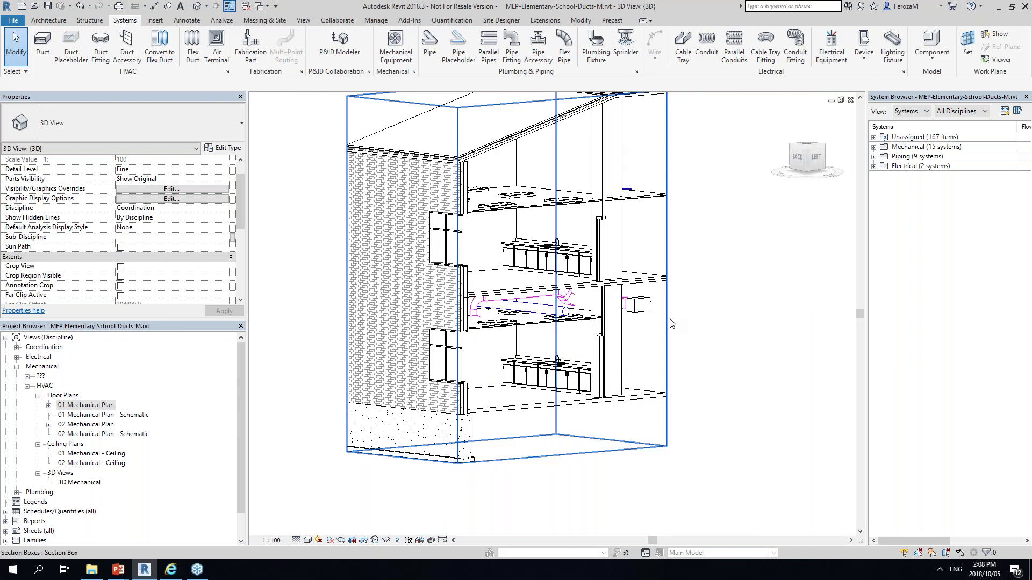
# - Shift the section box right and orbit the 3D view to face the AHU's left side
pyautogui.click(667, 324)
pyautogui.moveTo(668, 323); pyautogui.dragTo(768, 324)
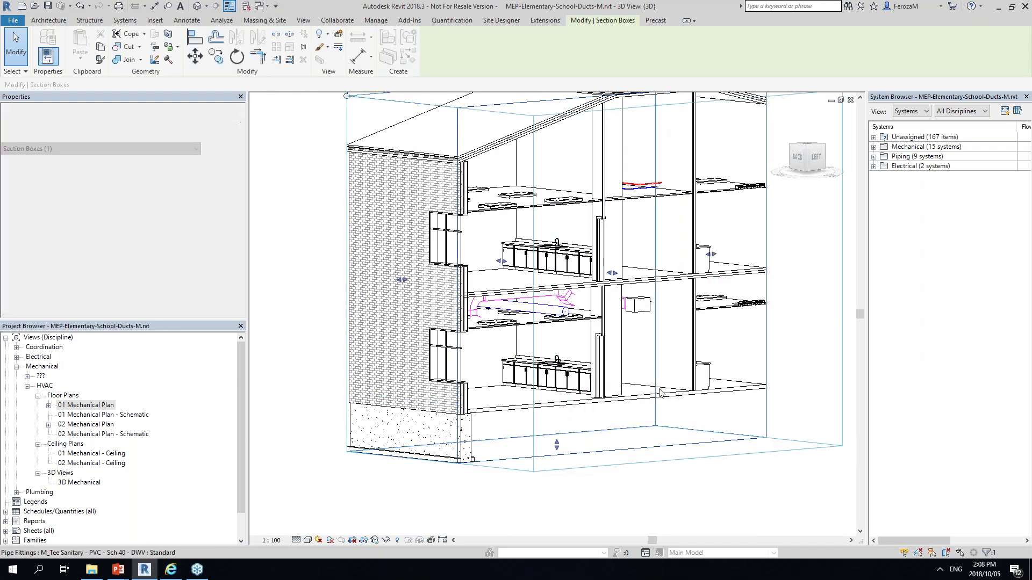
pyautogui.keyDown('shift'); pyautogui.moveTo(554, 447); pyautogui.dragTo(502, 447, button='middle'); pyautogui.keyUp('shift')
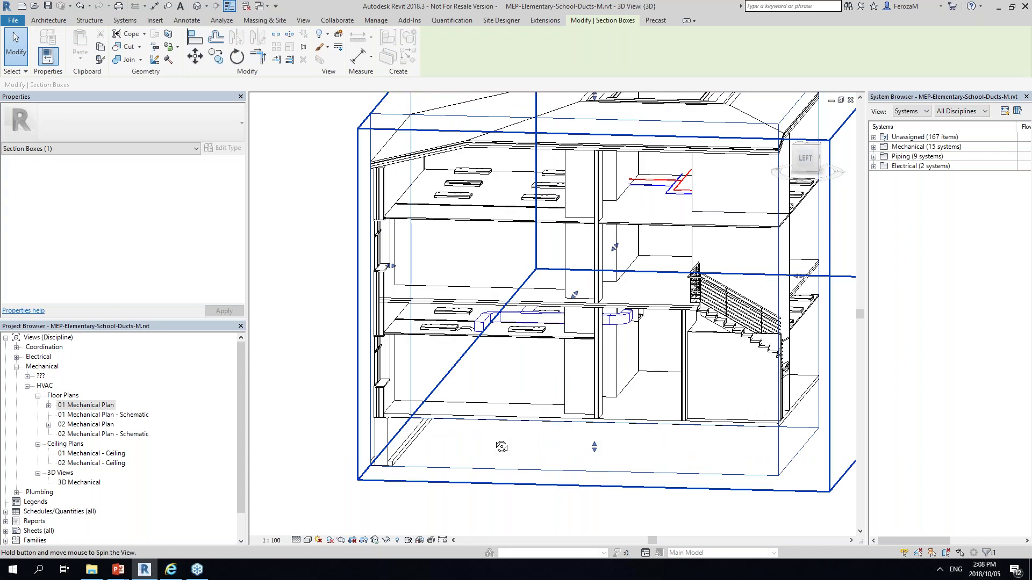
pyautogui.scroll(-1, 501, 447)
pyautogui.scroll(5, 522, 375)
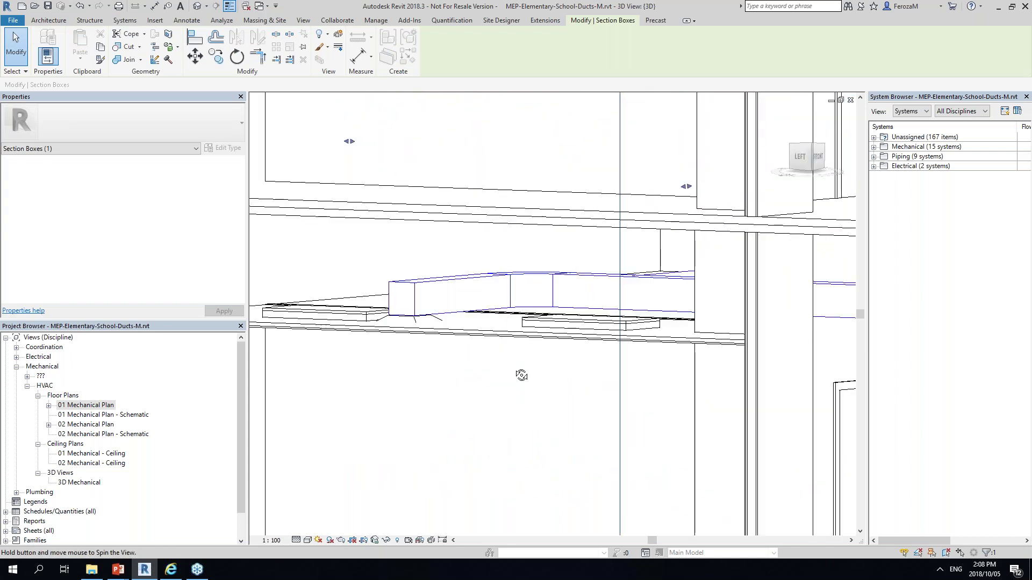
pyautogui.scroll(-6, 522, 375)
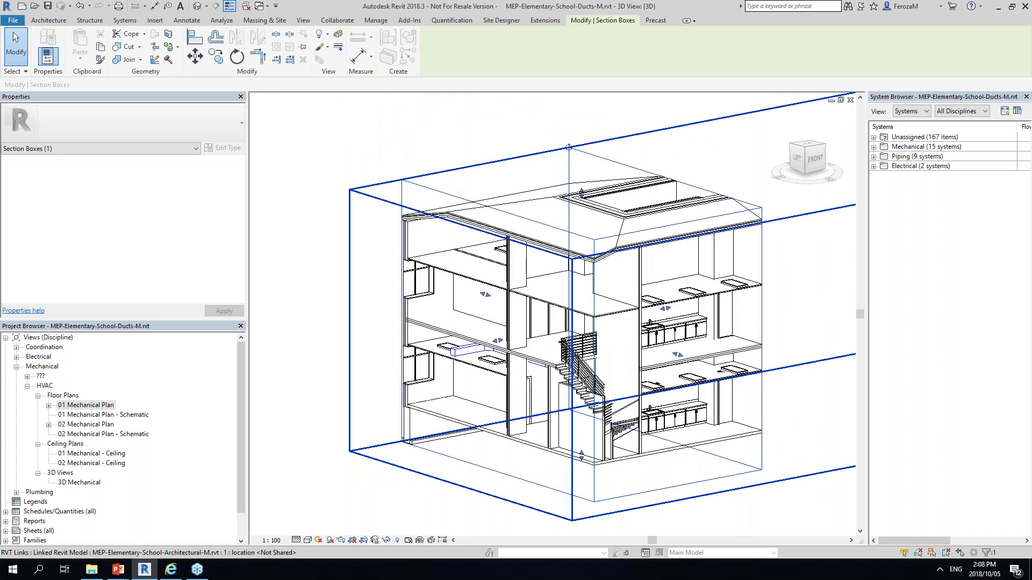
pyautogui.keyDown('shift'); pyautogui.moveTo(522, 376); pyautogui.dragTo(622, 347, button='middle'); pyautogui.keyUp('shift')
pyautogui.scroll(5, 622, 346)
# - Select the supply duct elbow and the return duct at the AHU to review their properties
pyautogui.click(461, 355)
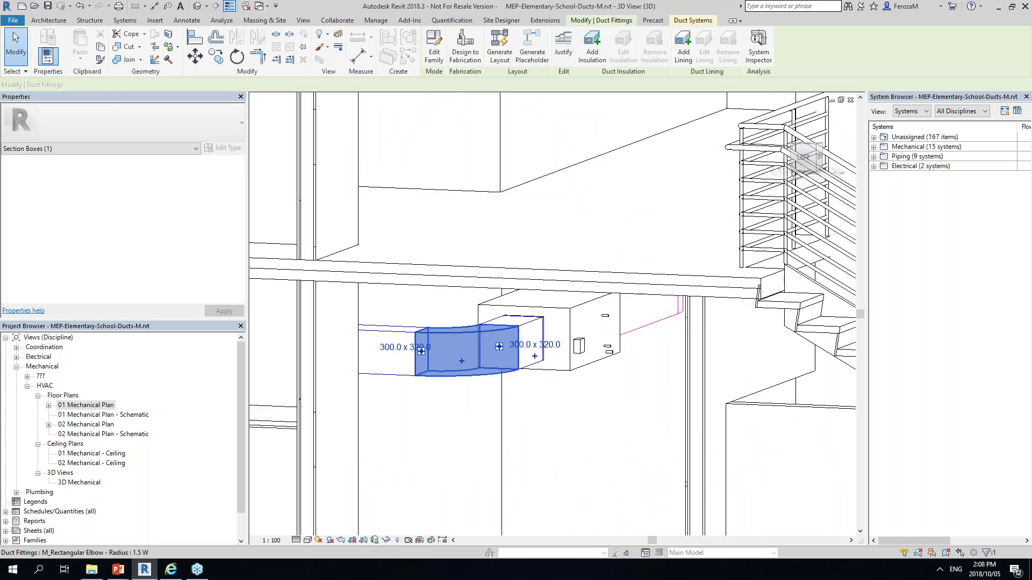
pyautogui.scroll(-3, 542, 379)
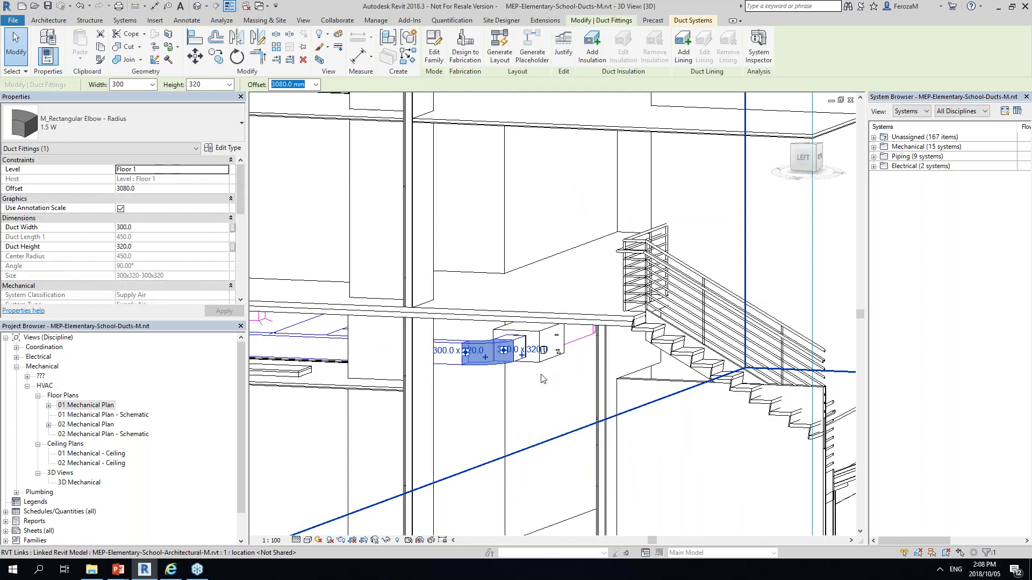
pyautogui.click(575, 396)
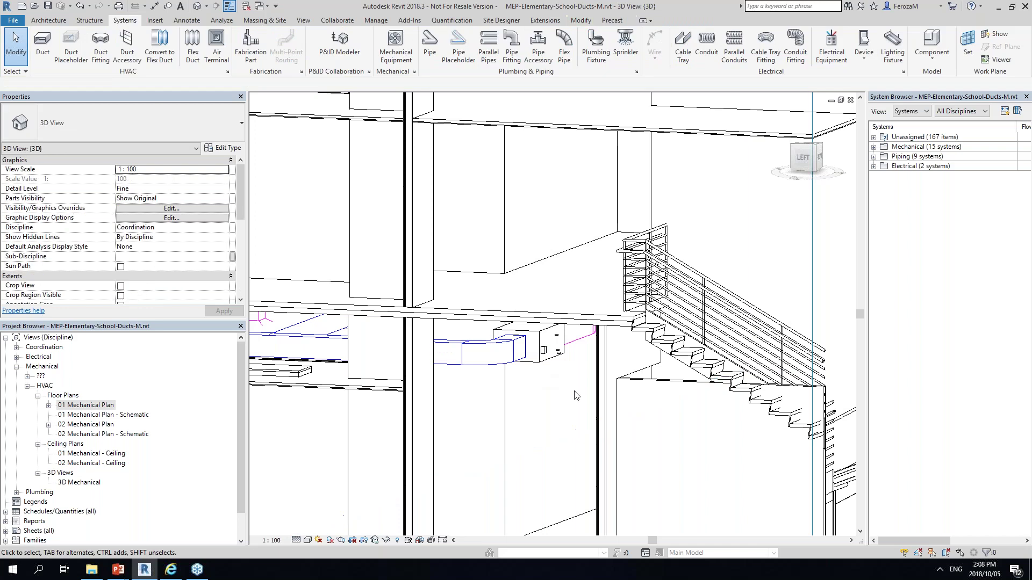
pyautogui.click(487, 348)
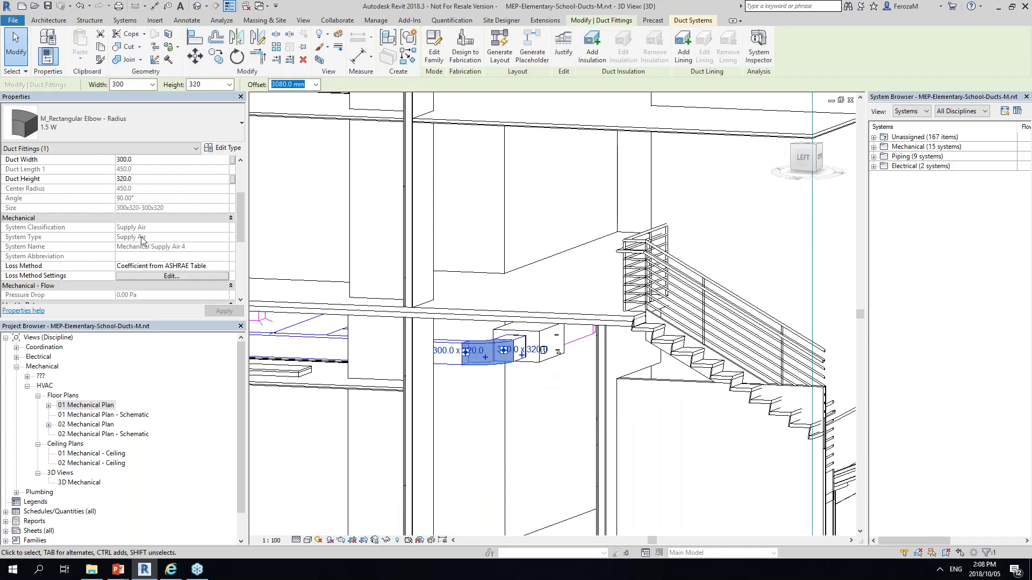
pyautogui.click(586, 355)
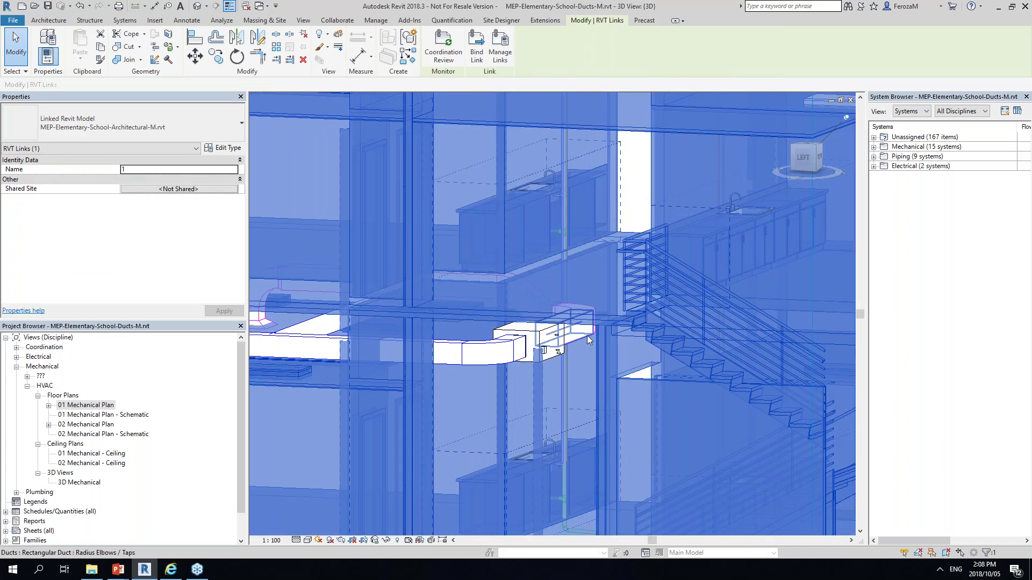
pyautogui.click(589, 340)
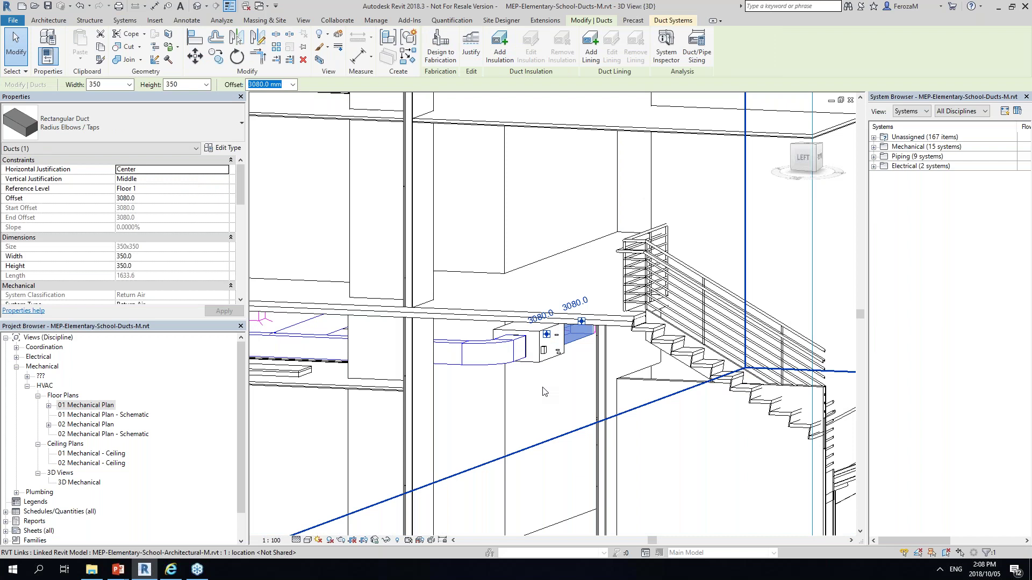
pyautogui.press('Escape')
# - Straighten the 3D view and switch back to 01 Mechanical Plan
pyautogui.scroll(5, 429, 352)
pyautogui.keyDown('shift'); pyautogui.moveTo(429, 352); pyautogui.dragTo(429, 352, button='middle'); pyautogui.keyUp('shift')
pyautogui.hotkey('ctrl', 'Tab')
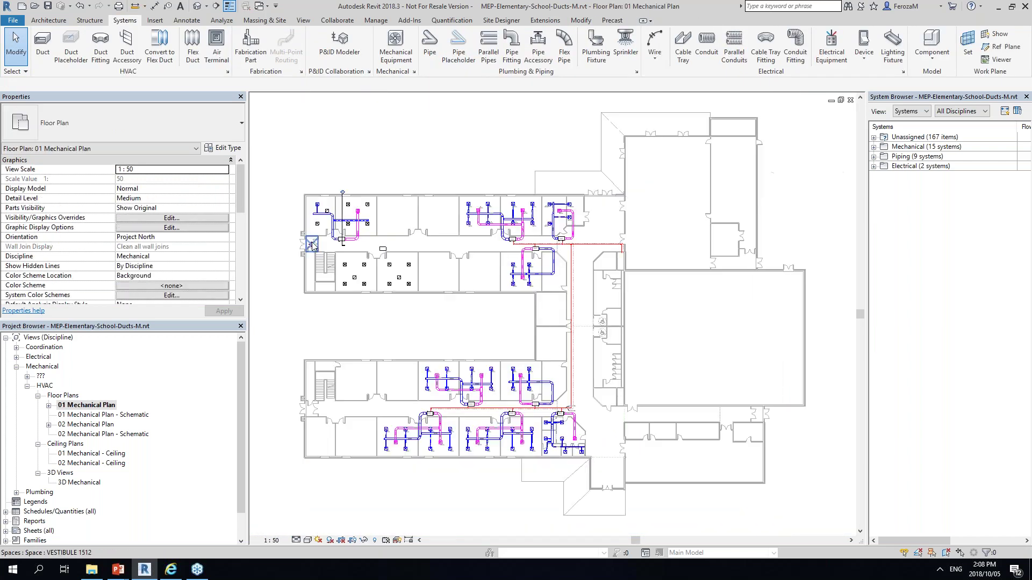
pyautogui.scroll(6, 312, 245)
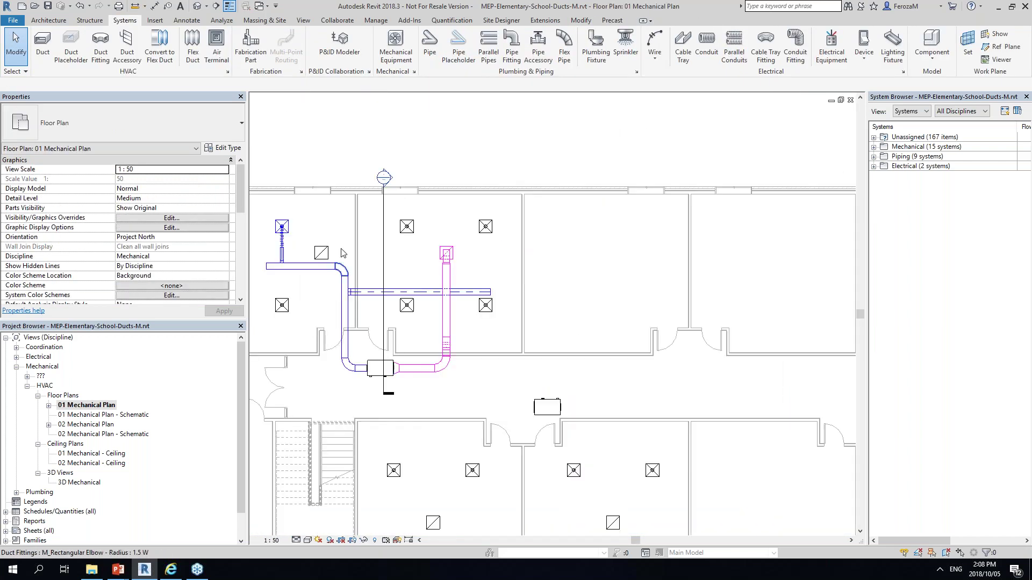
pyautogui.scroll(-3, 423, 342)
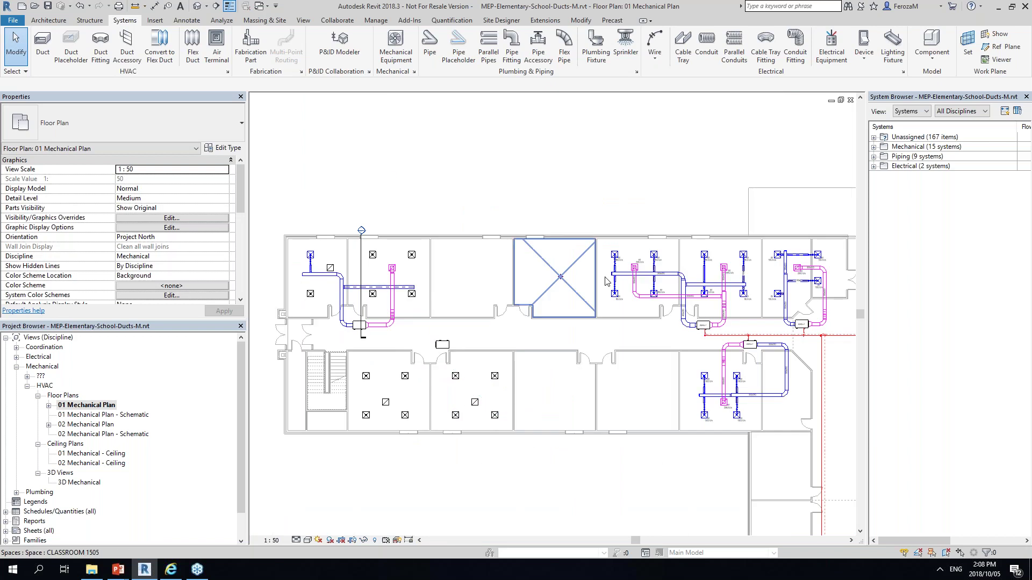
pyautogui.scroll(3, 605, 281)
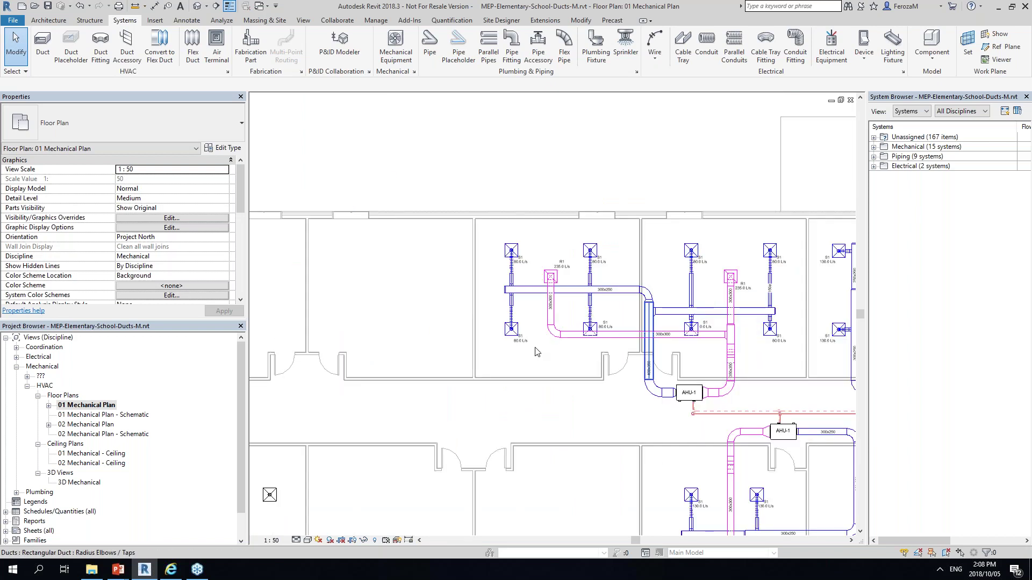
pyautogui.scroll(3, 535, 352)
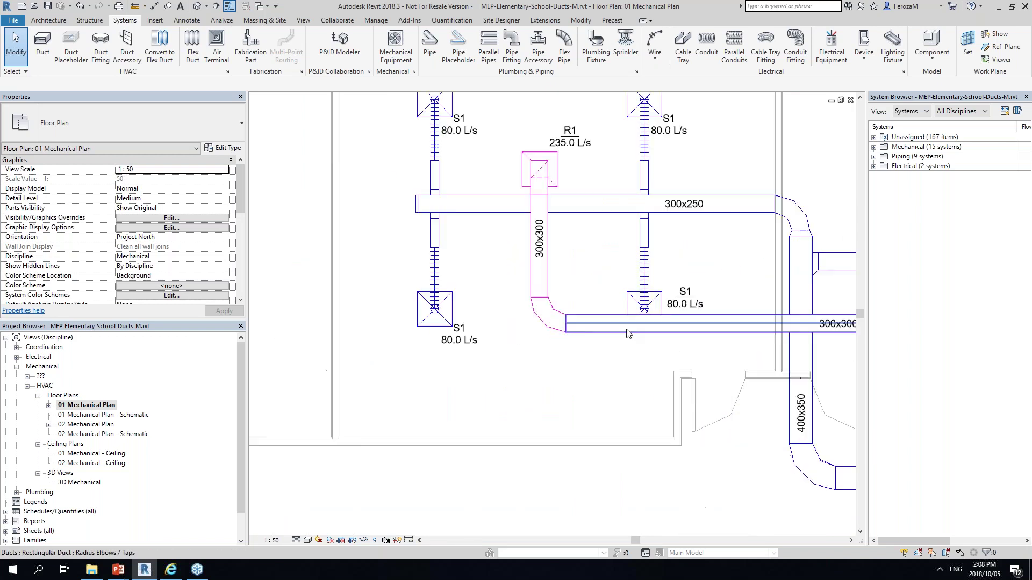
pyautogui.scroll(-5, 626, 333)
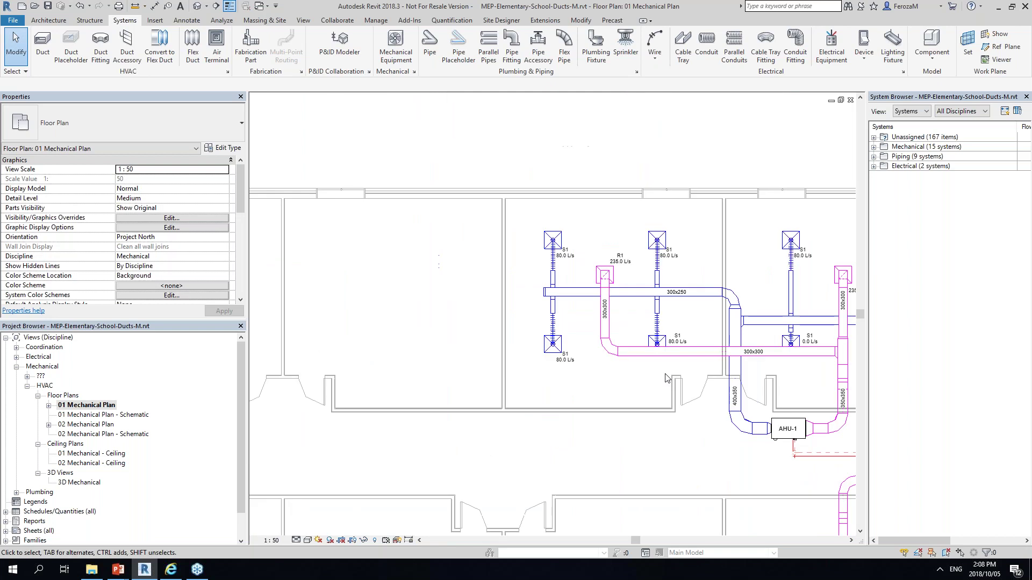
pyautogui.scroll(3, 541, 280)
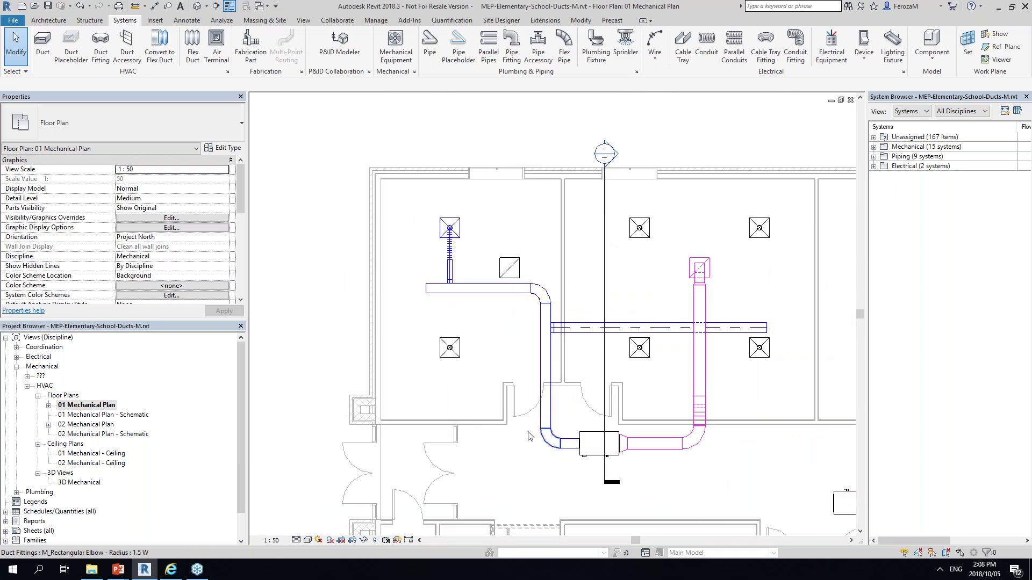
pyautogui.moveTo(514, 434); pyautogui.dragTo(475, 363, button='middle')
pyautogui.scroll(2, 476, 363)
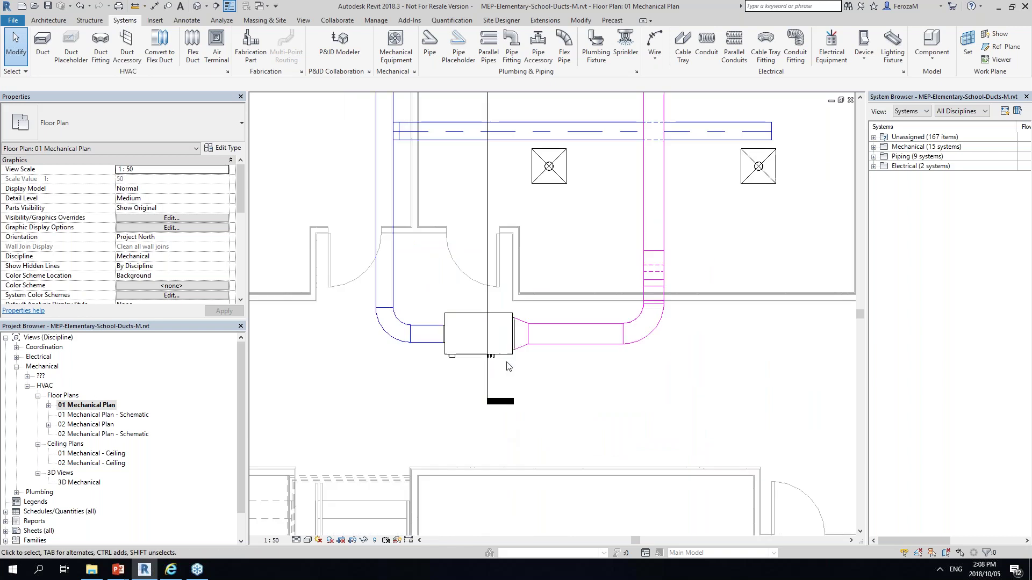
pyautogui.scroll(-2, 534, 391)
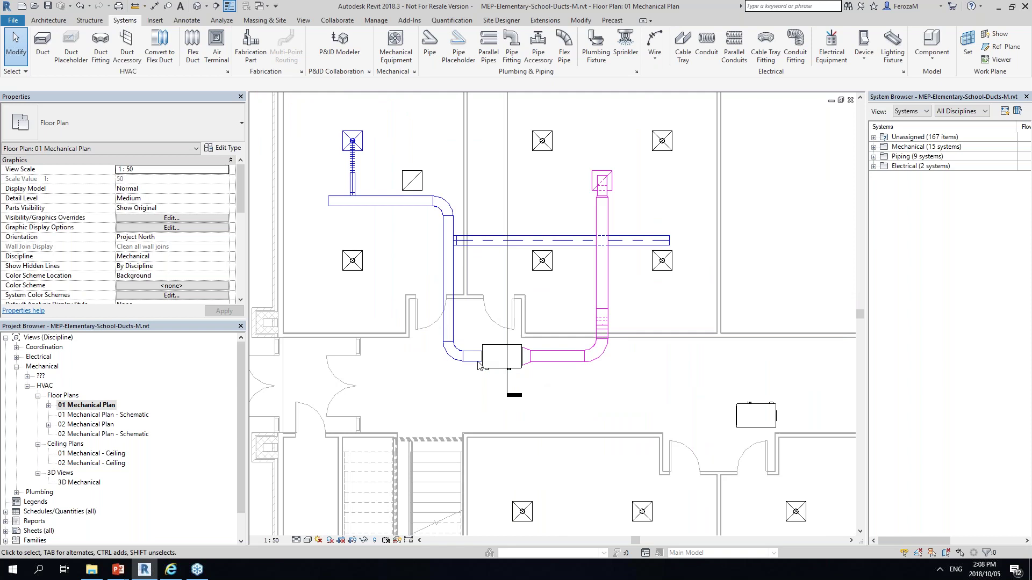
pyautogui.scroll(3, 478, 366)
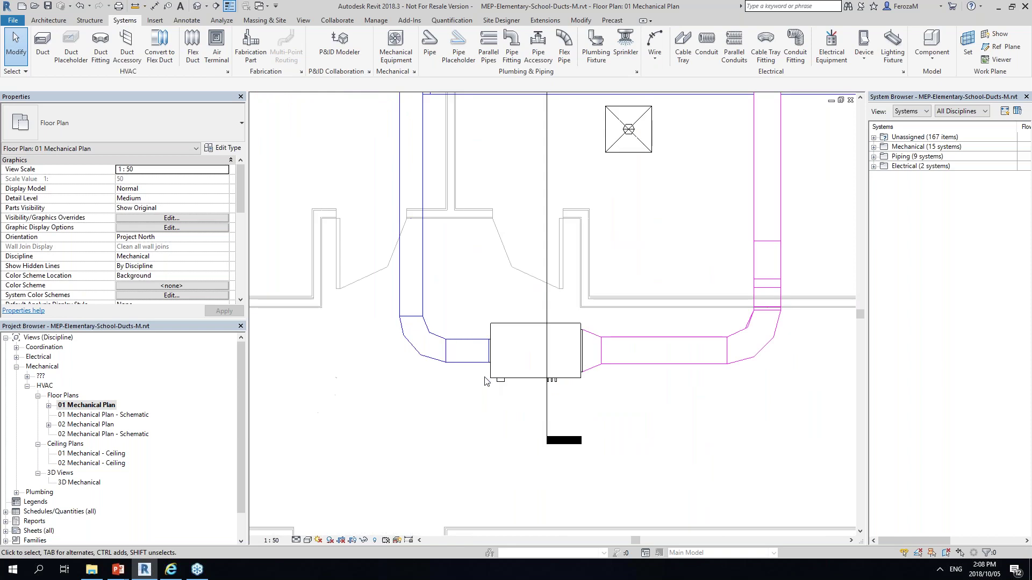
# - Select the indoor AHU, zoom to its pipe connectors and start a pipe from the coil's In connector
pyautogui.click(526, 383)
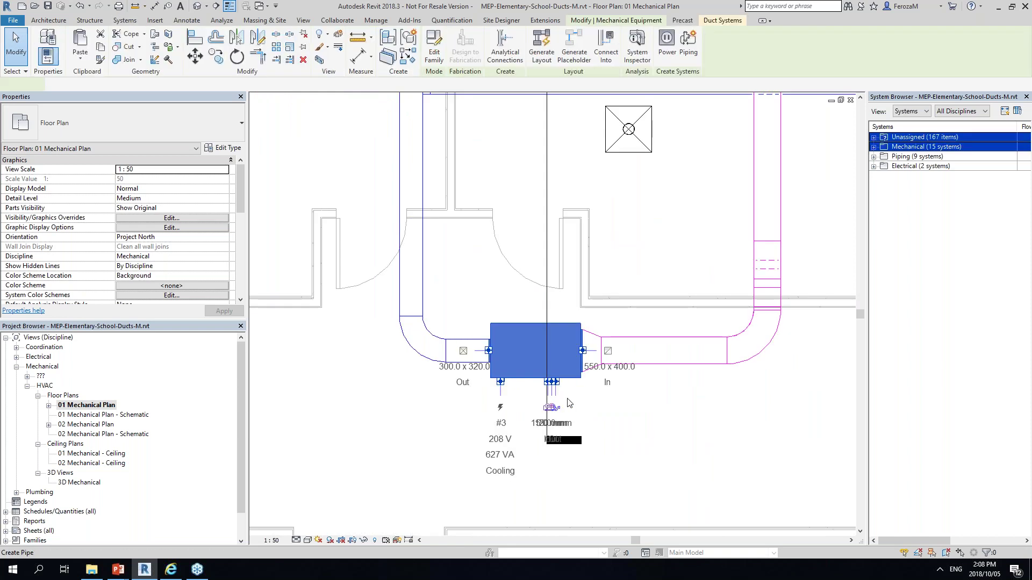
pyautogui.scroll(2, 428, 262)
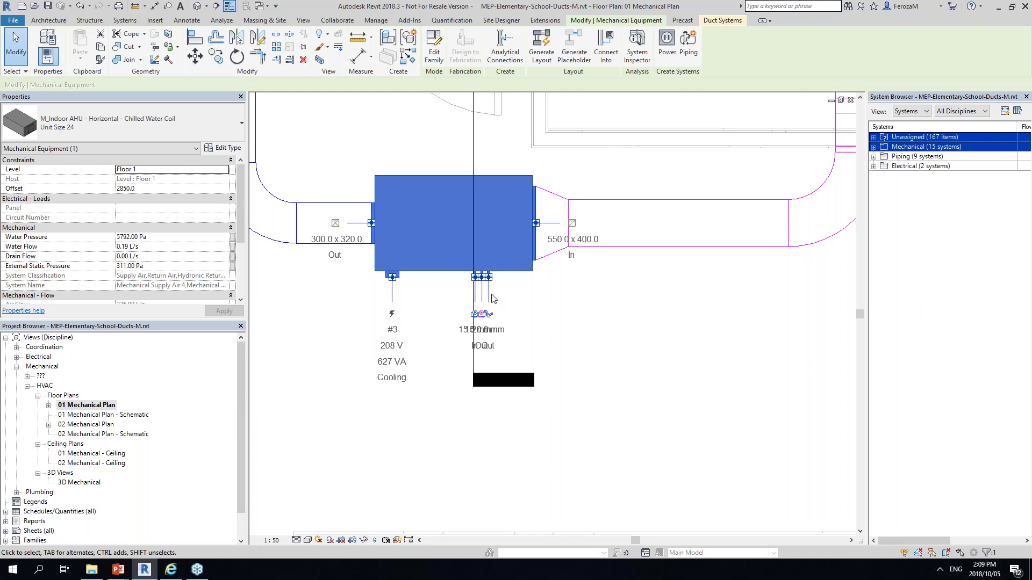
pyautogui.scroll(6, 482, 316)
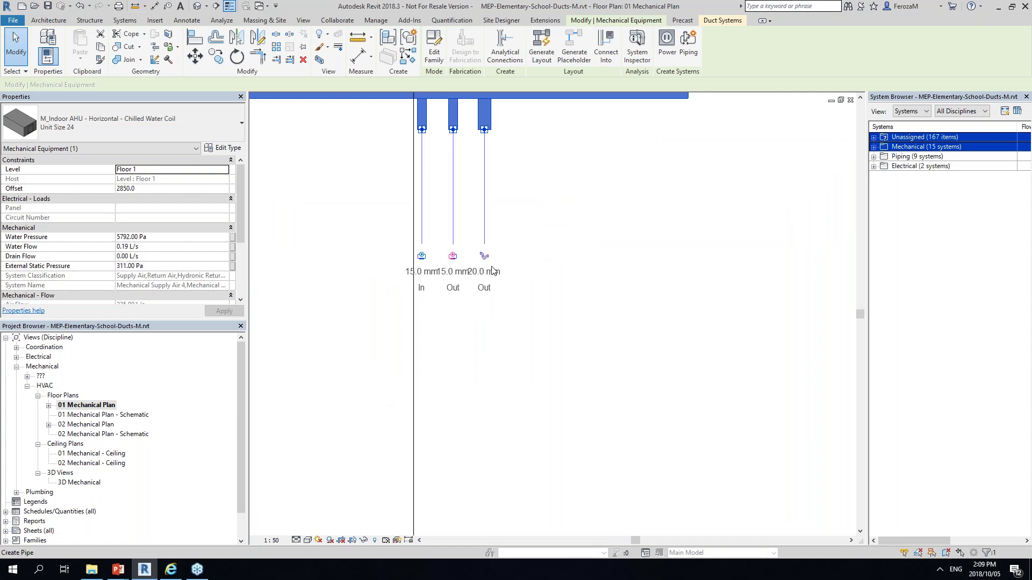
pyautogui.scroll(-1, 504, 333)
pyautogui.scroll(-1, 505, 333)
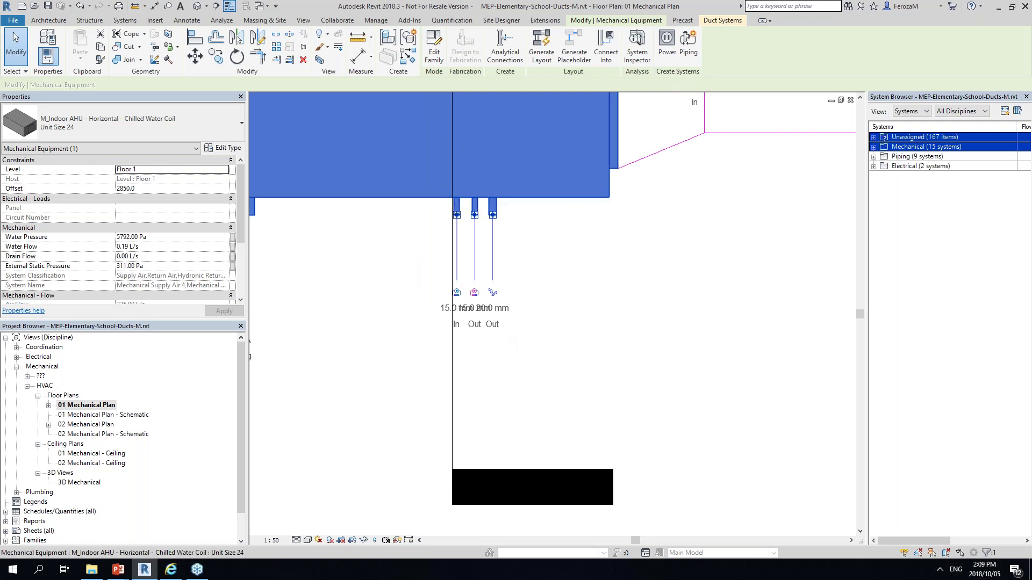
pyautogui.click(457, 293)
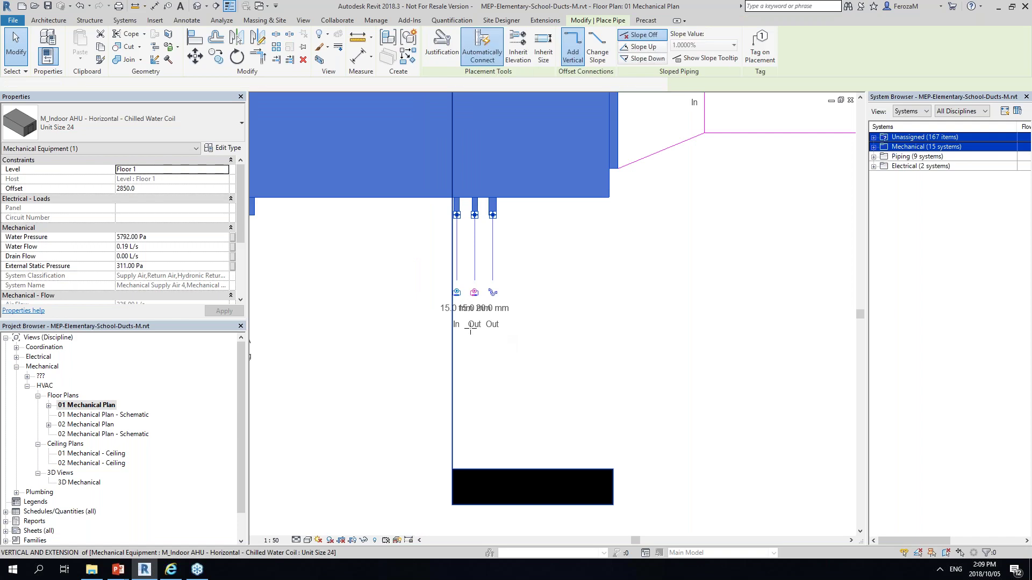
# - Draw a short 15 mm pipe stub from the AHU connector at 3200.0 mm offset, then end pipe placement
pyautogui.click(470, 326)
pyautogui.scroll(-1, 470, 271)
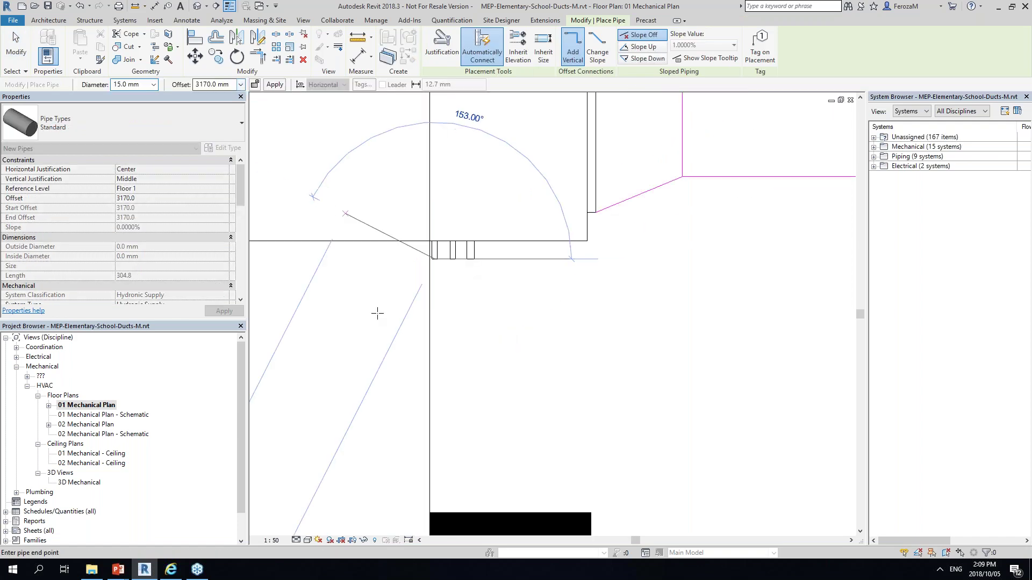
pyautogui.click(434, 316)
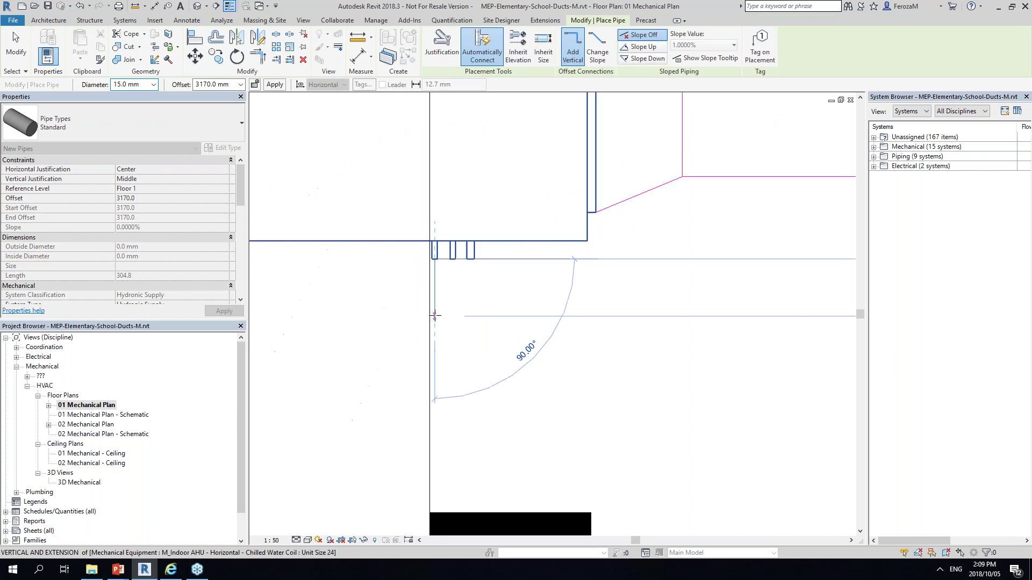
pyautogui.click(240, 84)
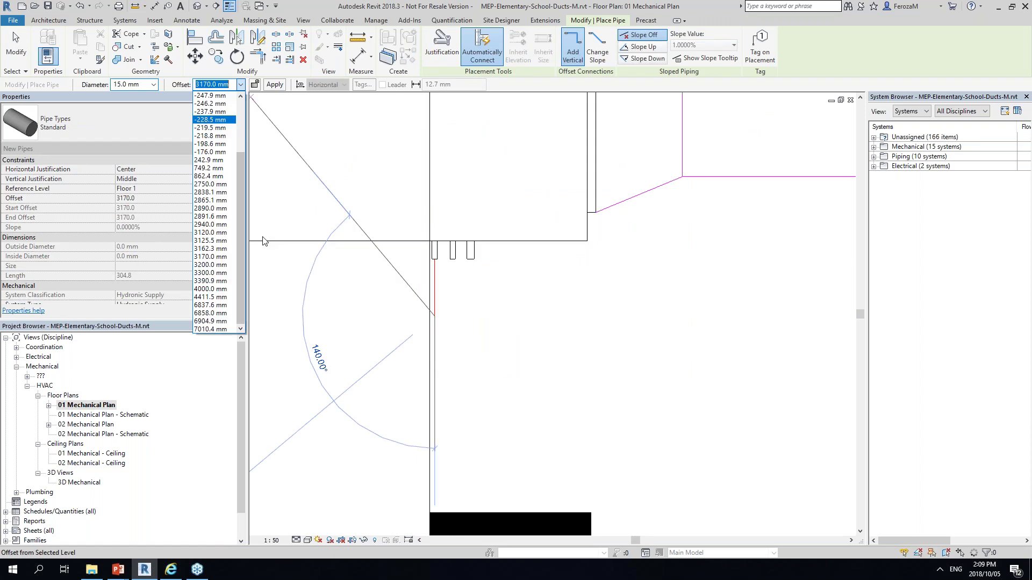
pyautogui.click(215, 265)
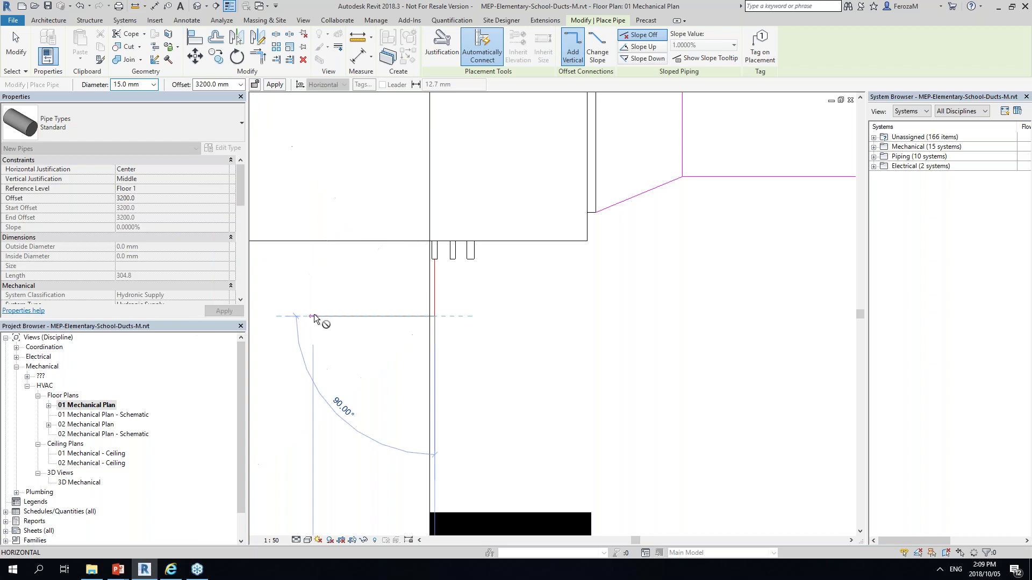
pyautogui.scroll(-3, 512, 369)
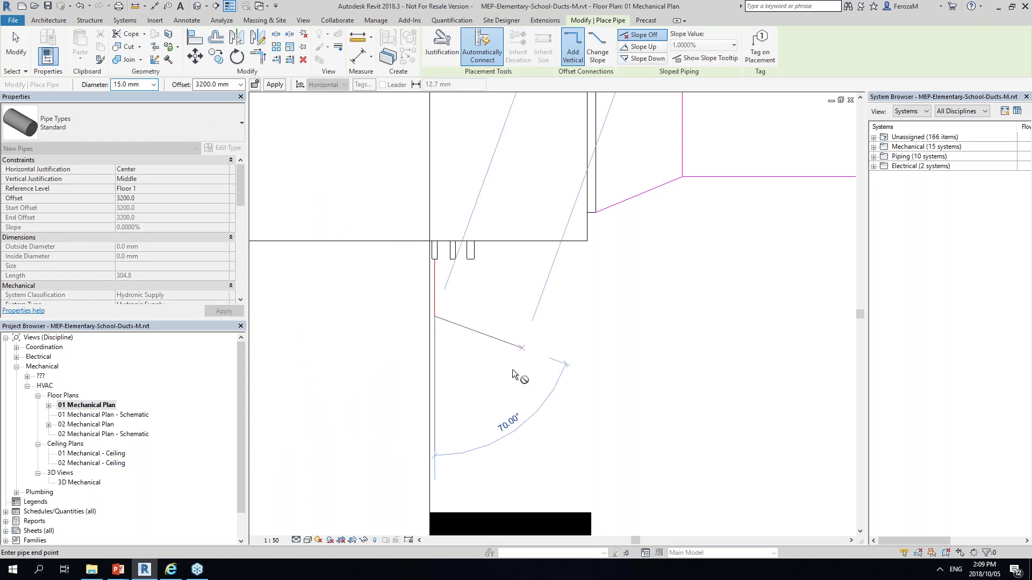
pyautogui.scroll(-5, 516, 372)
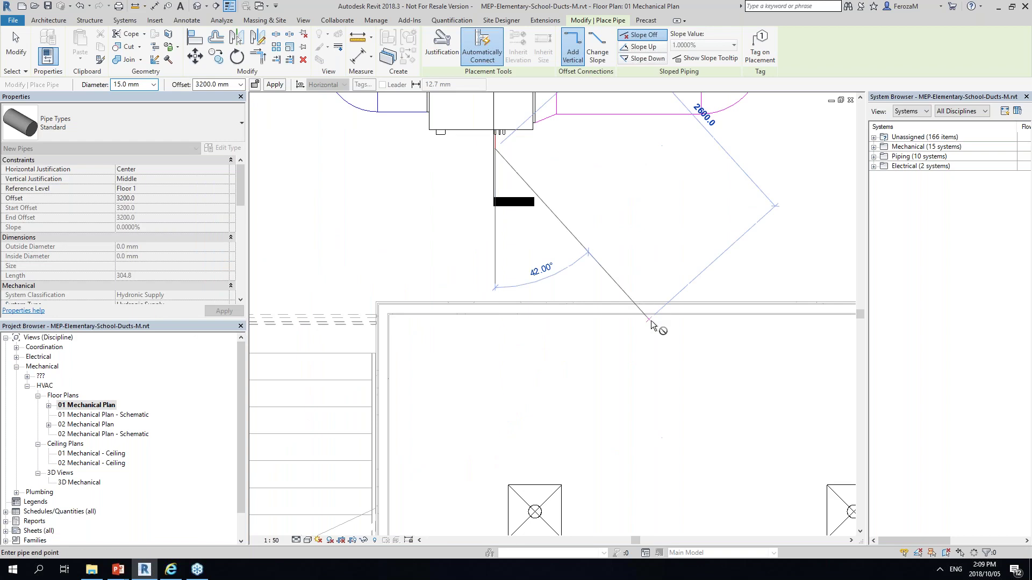
pyautogui.moveTo(554, 236); pyautogui.dragTo(554, 241, button='middle')
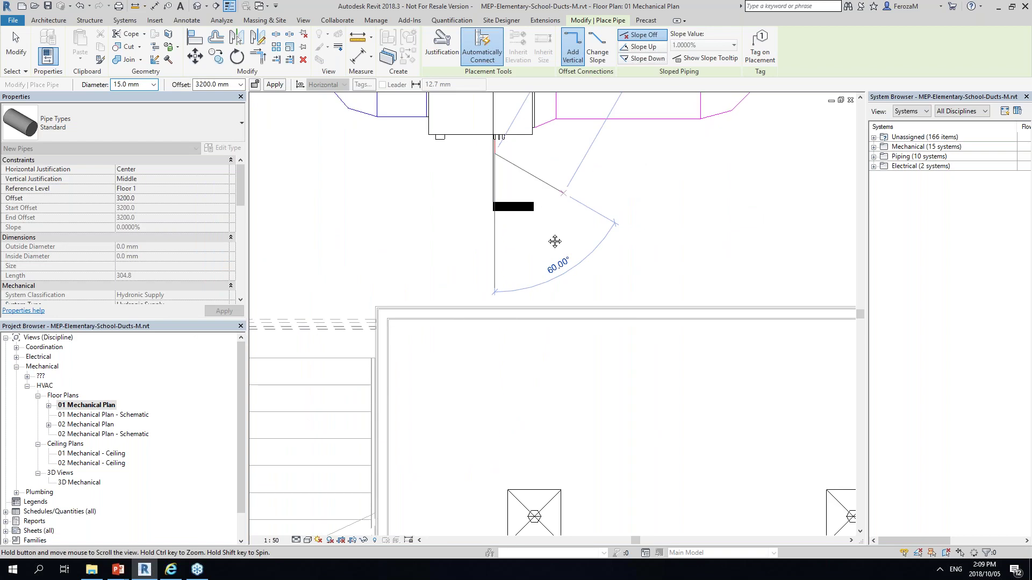
pyautogui.scroll(3, 555, 242)
pyautogui.press('Escape')
pyautogui.press('Escape')
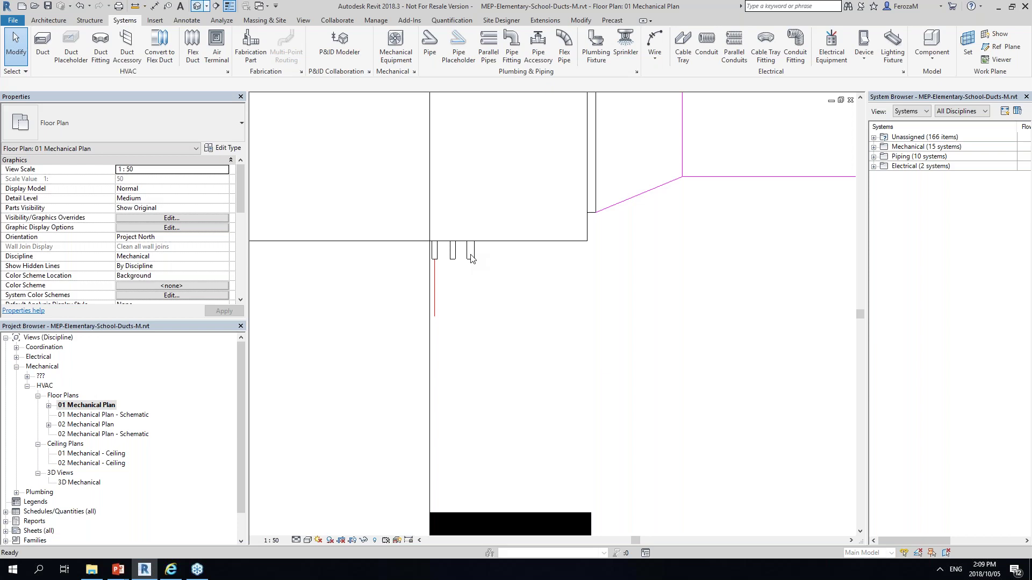
# - Open the default 3D view with the 3D shortcut and select the indoor AHU to show its connectors
pyautogui.press('3')
pyautogui.press('d')
pyautogui.scroll(-10, 515, 342)
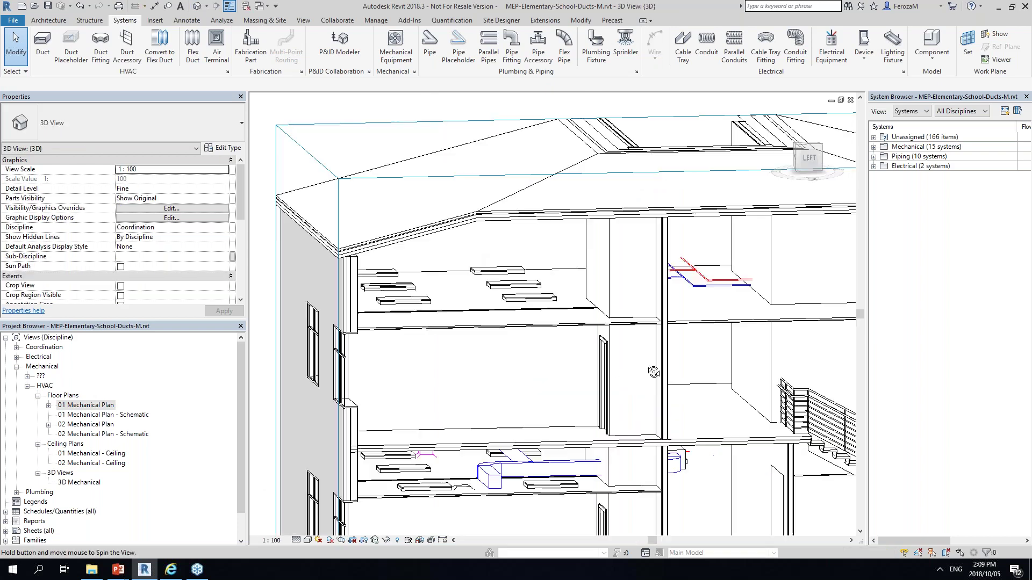
pyautogui.scroll(10, 385, 369)
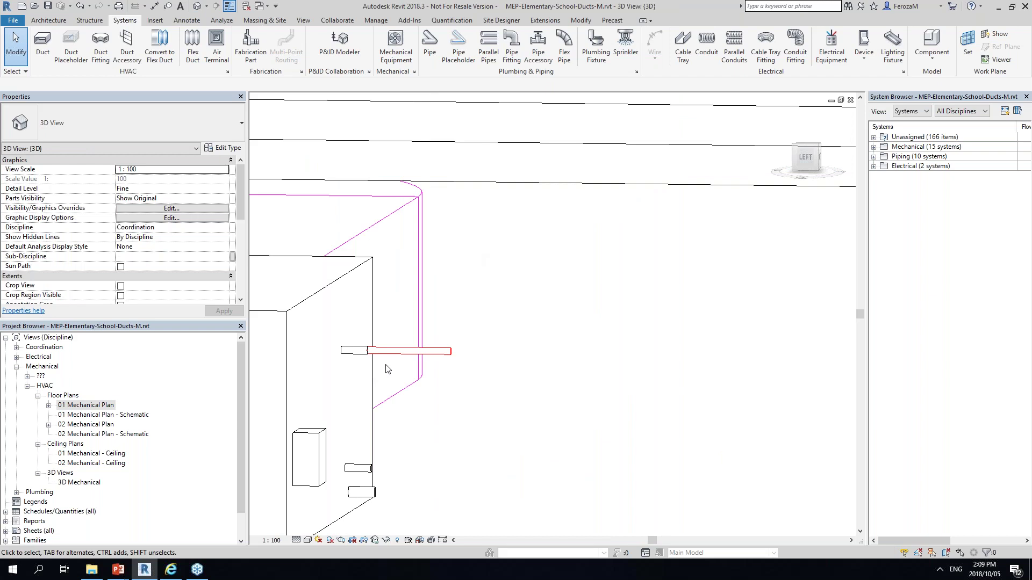
pyautogui.click(370, 469)
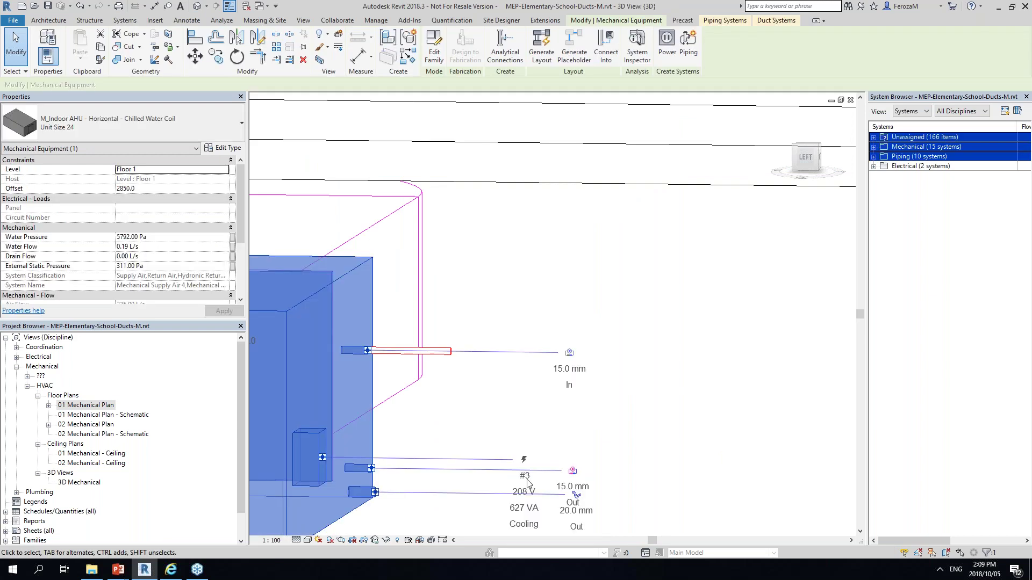
pyautogui.moveTo(619, 413); pyautogui.dragTo(612, 373, button='middle')
# - Confirm the AHU's lower Out connector pipe diameter is 15.0 mm, then reopen 01 Mechanical Plan
pyautogui.click(566, 430)
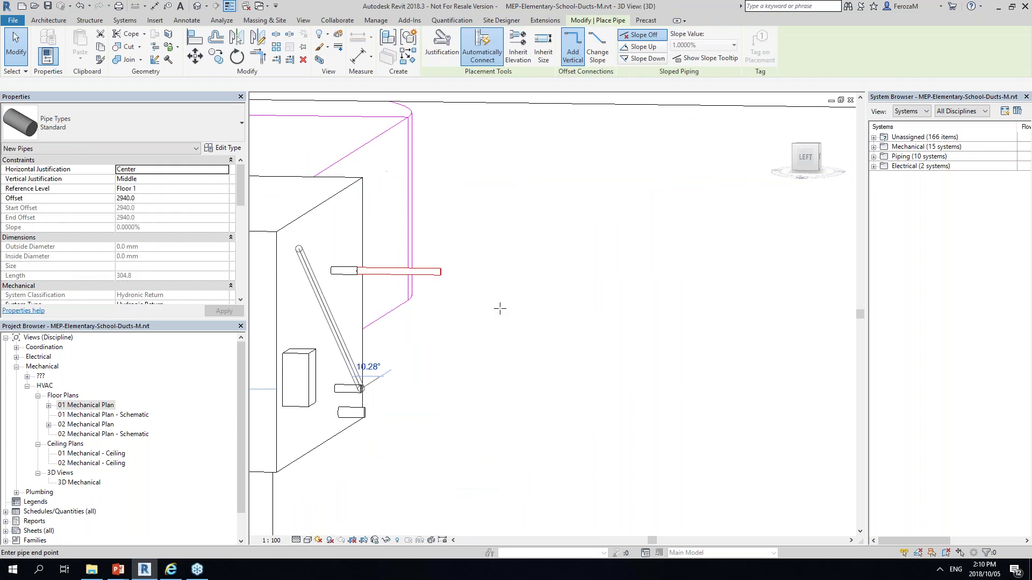
pyautogui.click(228, 84)
pyautogui.click(231, 86)
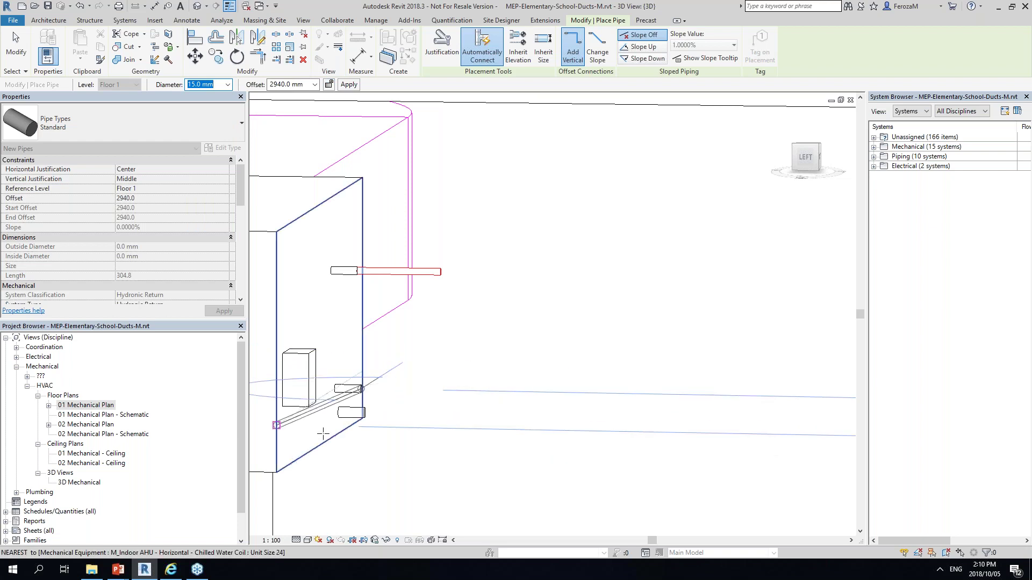
pyautogui.doubleClick(102, 407)
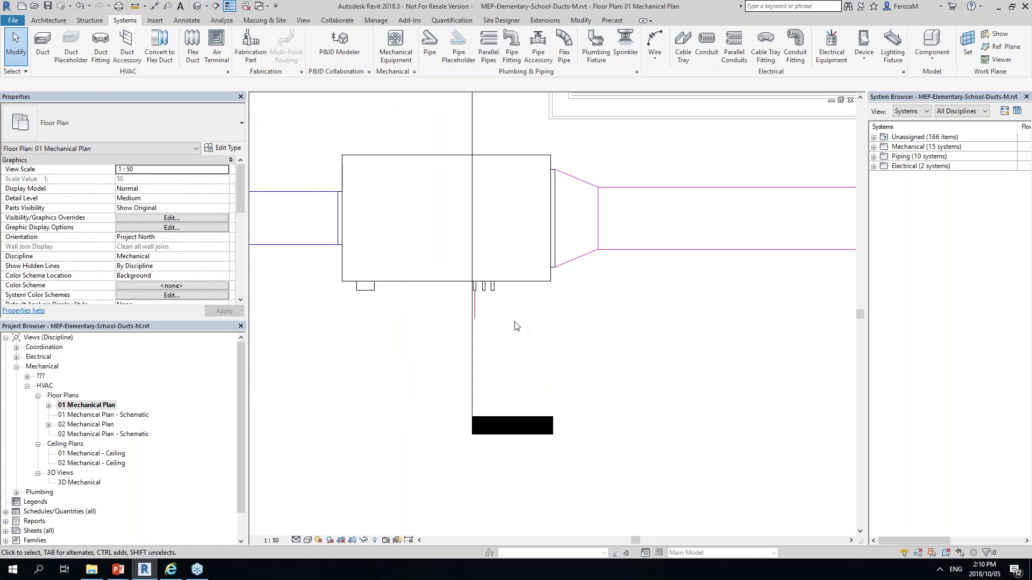
# - Set the vertical return air duct's width to 225
pyautogui.scroll(-3, 515, 326)
pyautogui.scroll(-3, 482, 327)
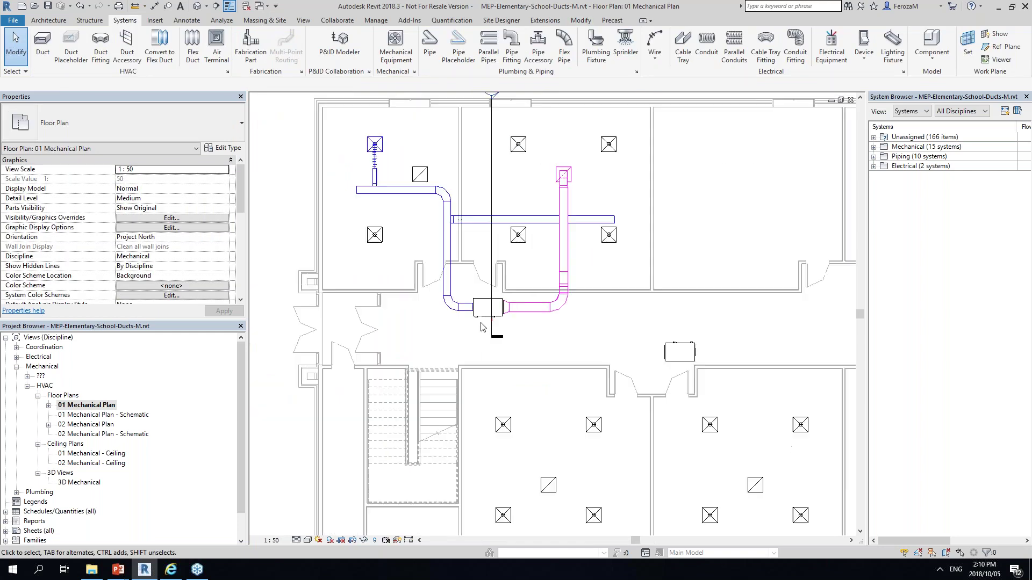
pyautogui.scroll(-3, 482, 327)
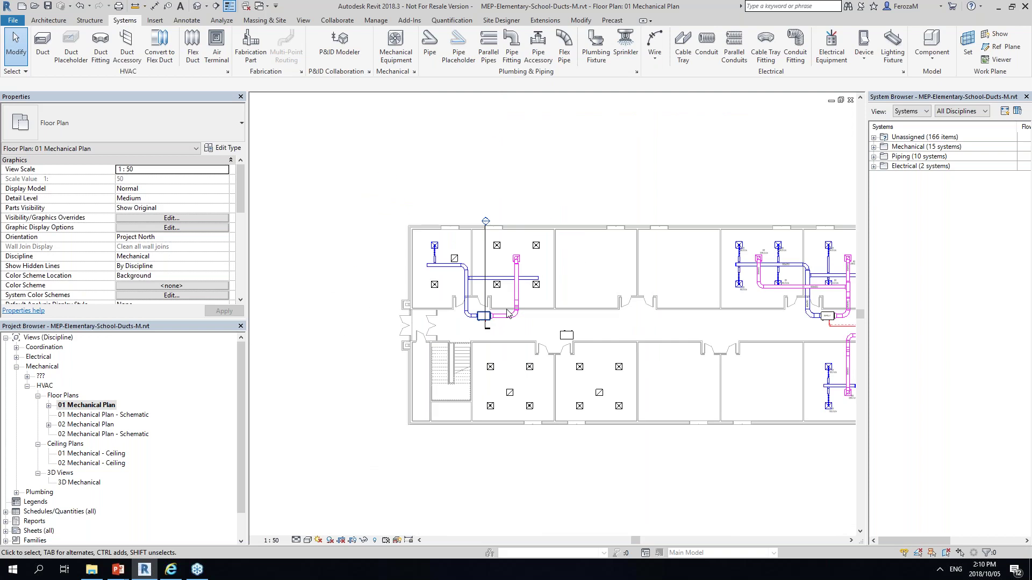
pyautogui.scroll(5, 524, 306)
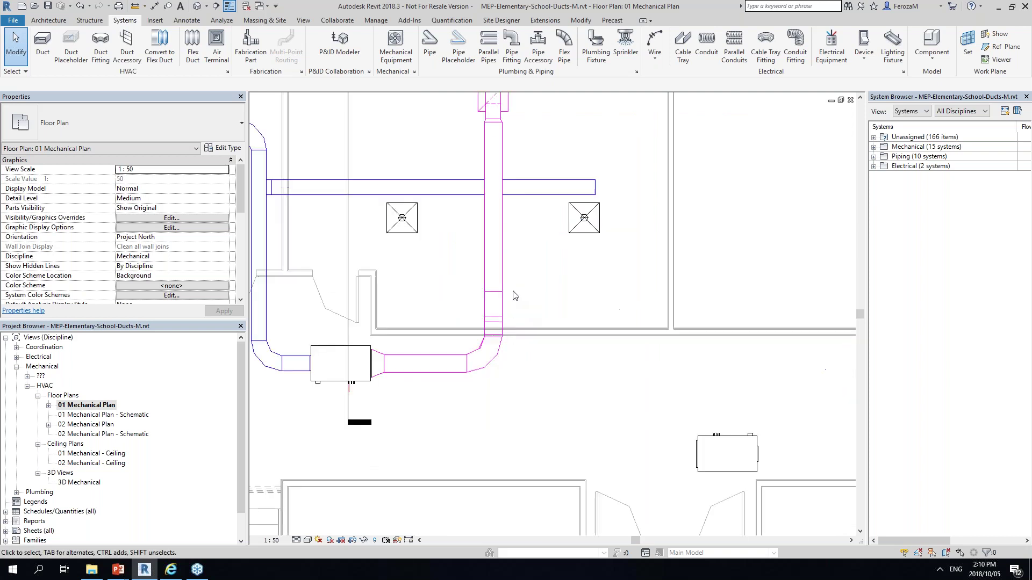
pyautogui.click(495, 272)
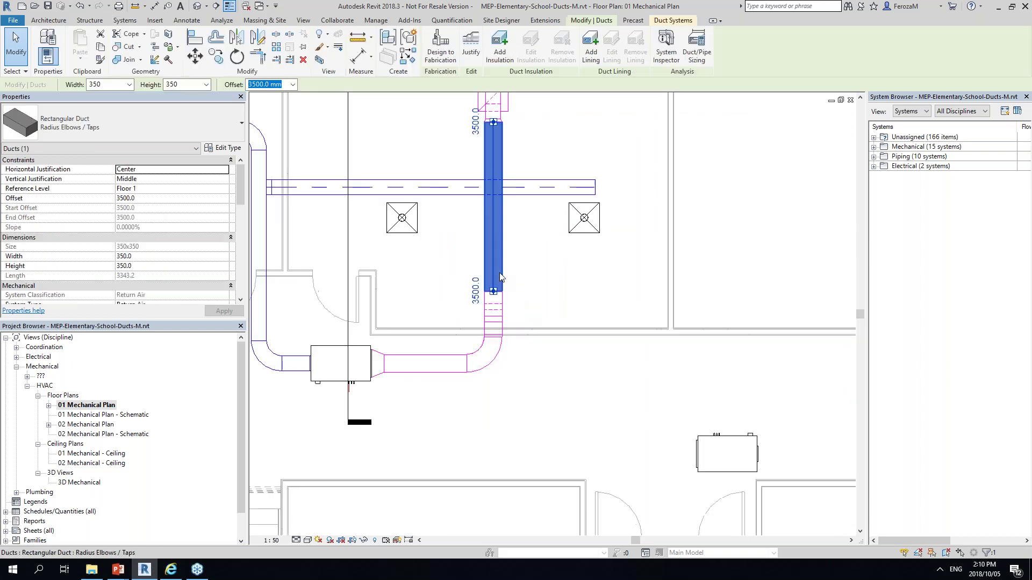
pyautogui.click(129, 86)
pyautogui.click(118, 133)
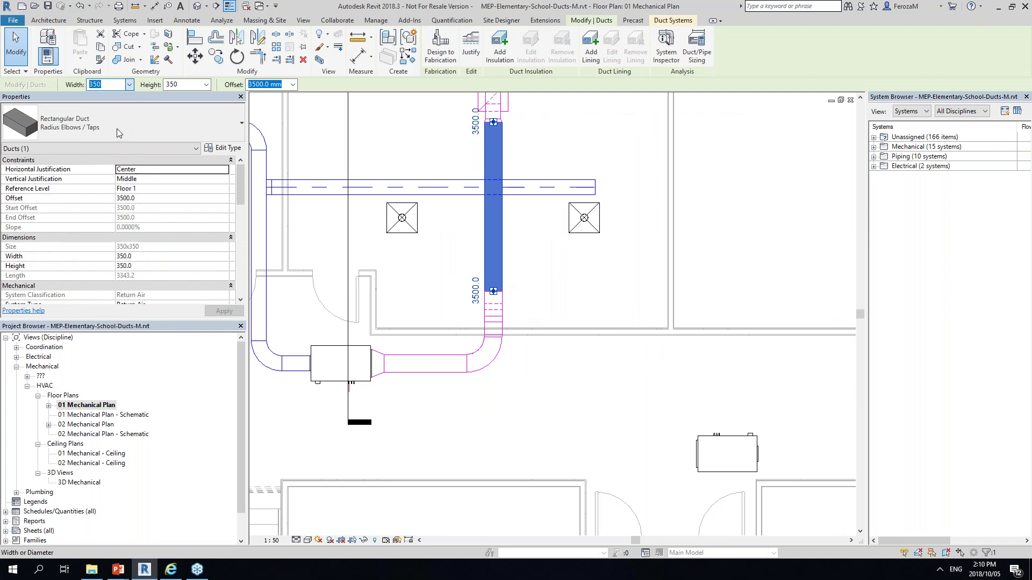
pyautogui.write('225')
pyautogui.press('Return')
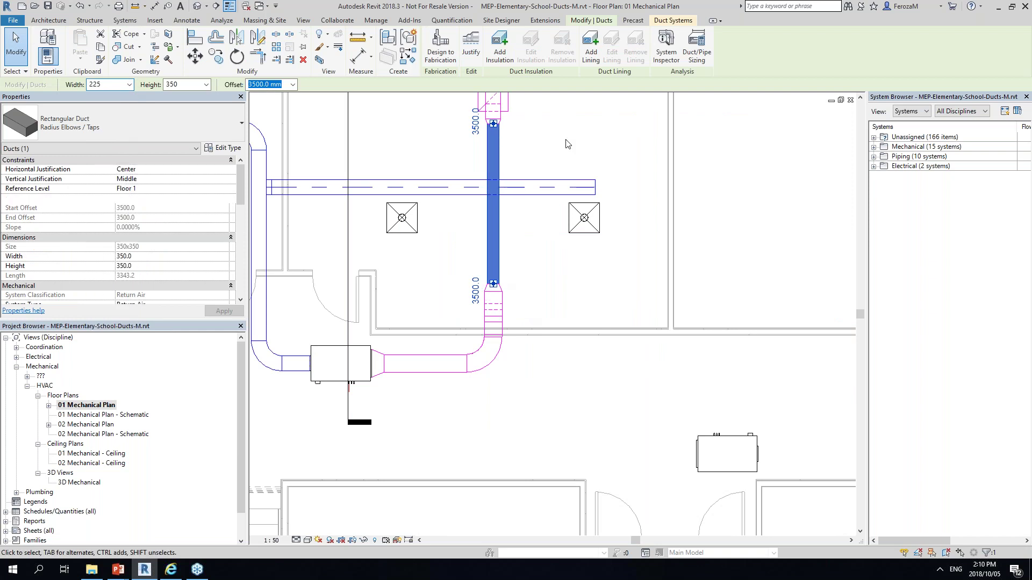
pyautogui.click(551, 157)
# - Set the horizontal supply air branch duct's width to 150 mm
pyautogui.scroll(-1, 551, 157)
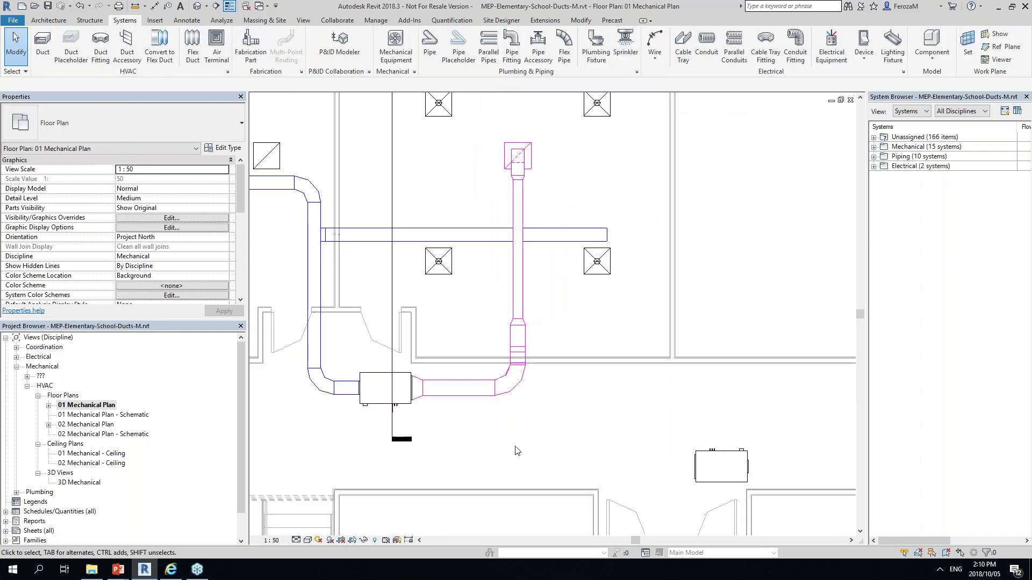
pyautogui.scroll(1, 566, 312)
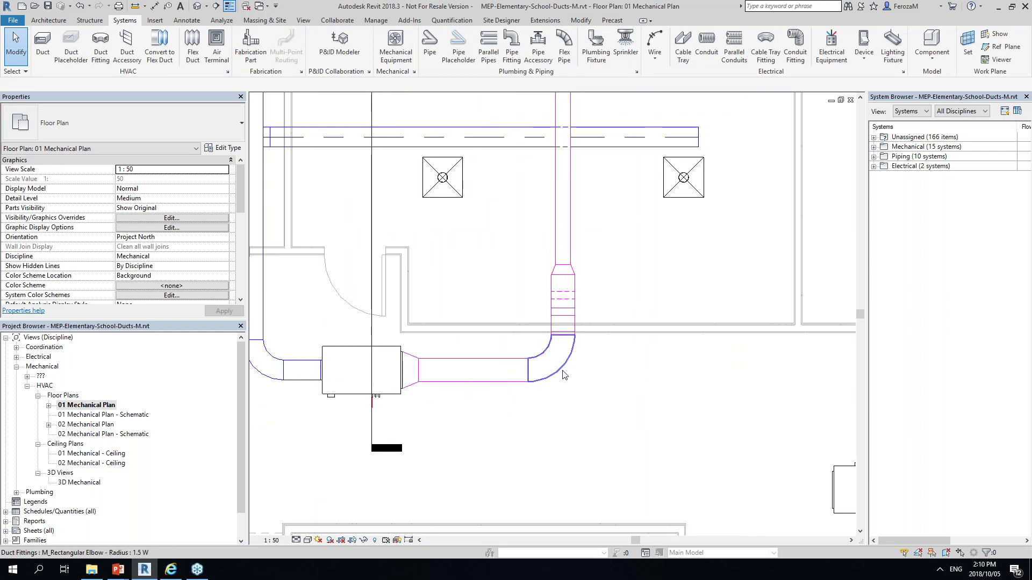
pyautogui.click(506, 370)
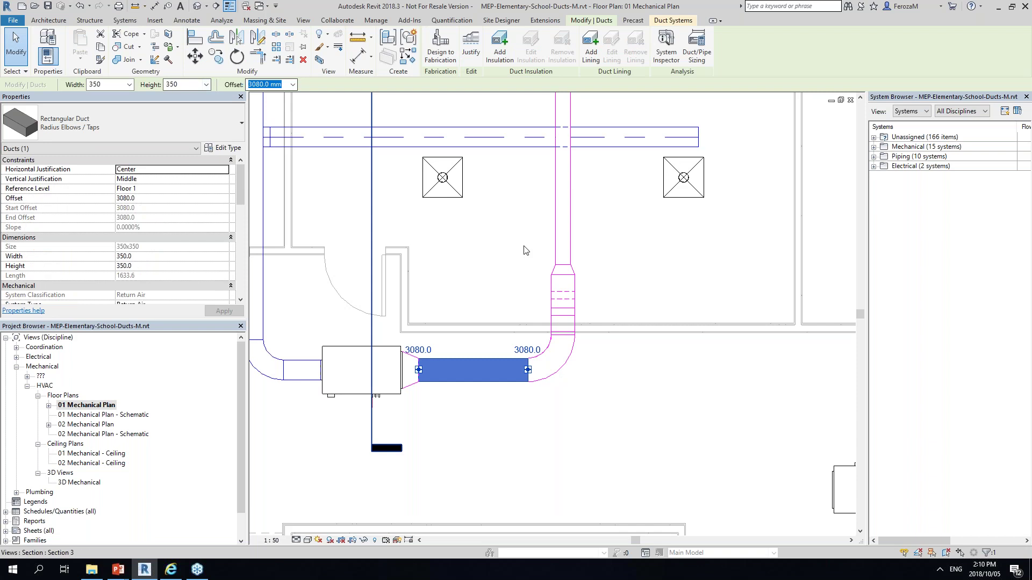
pyautogui.click(525, 251)
pyautogui.scroll(-4, 479, 239)
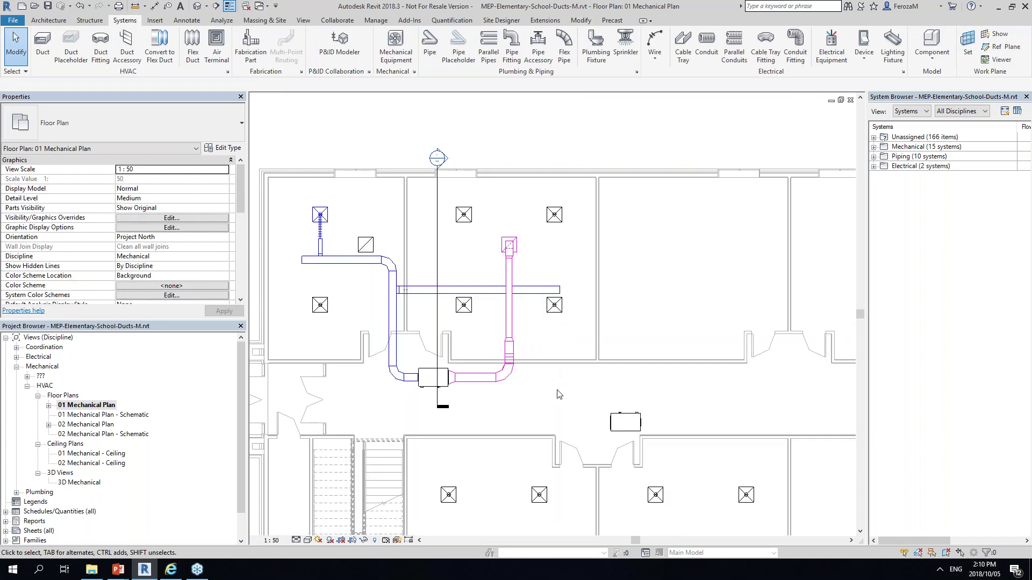
pyautogui.scroll(1, 516, 371)
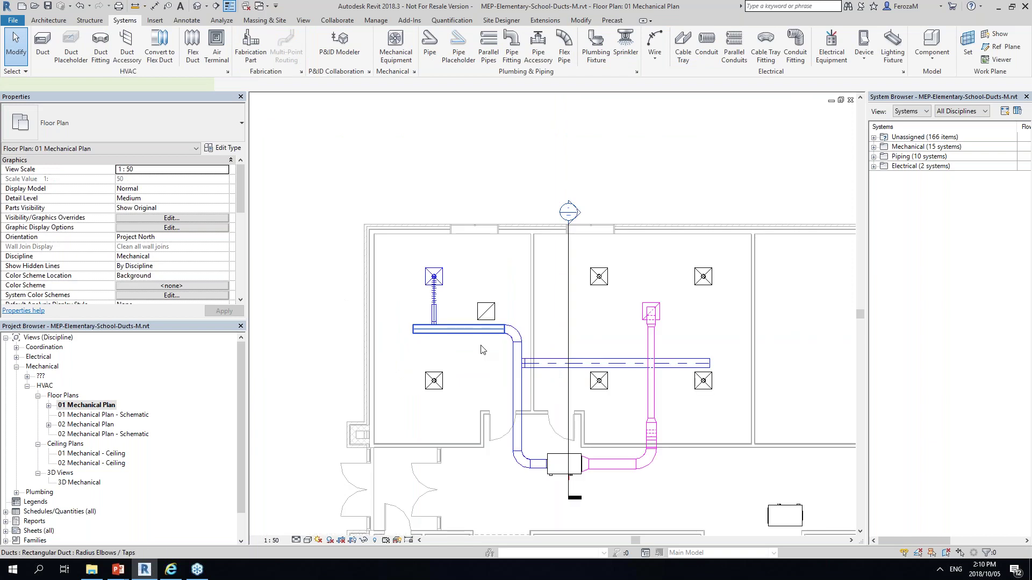
pyautogui.click(468, 329)
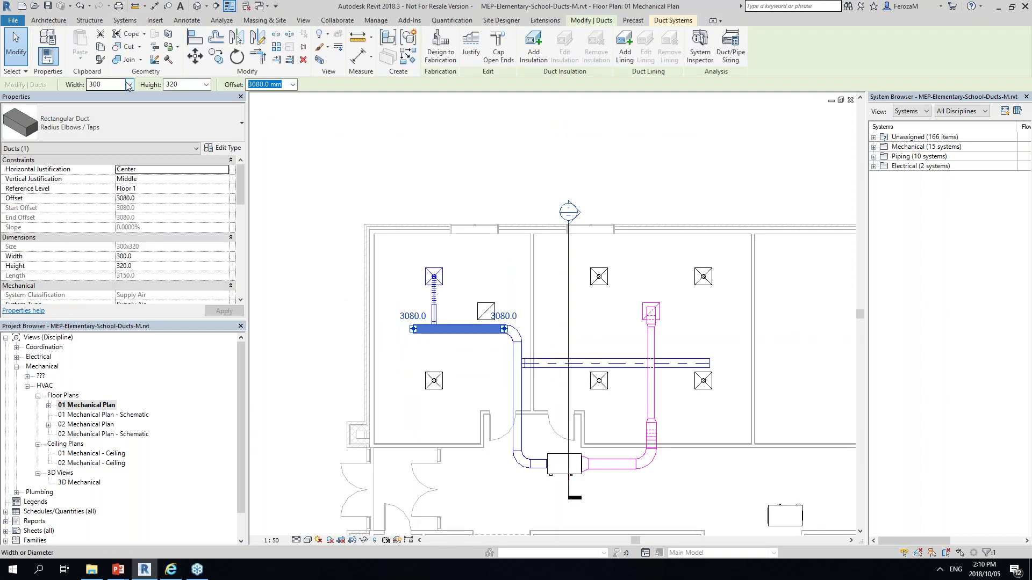
pyautogui.scroll(1, 469, 336)
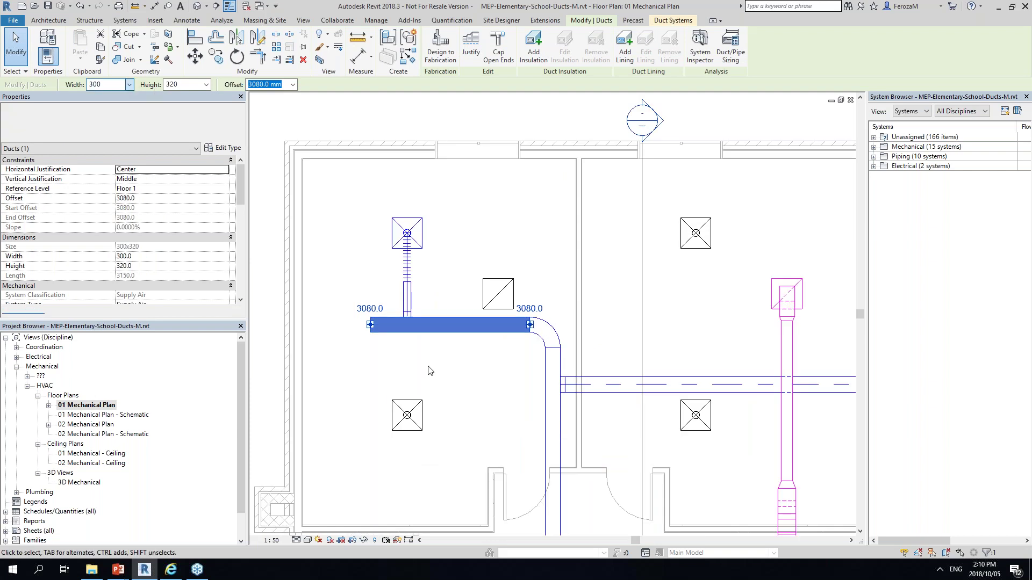
pyautogui.scroll(1, 490, 346)
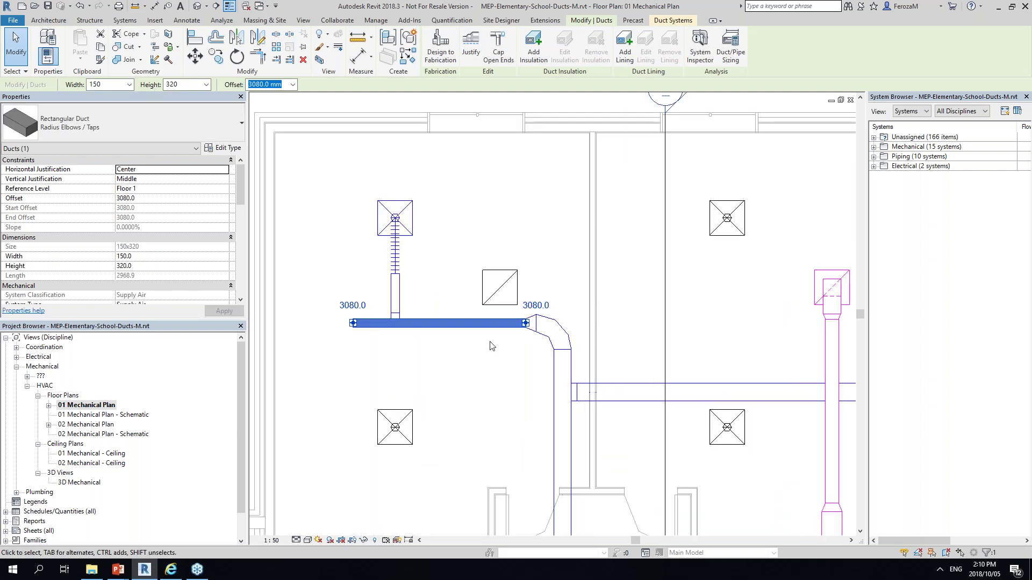
pyautogui.press('Escape')
# - Switch from Revit to the HVAC NETWORK PowerPoint presentation
pyautogui.scroll(-5, 553, 381)
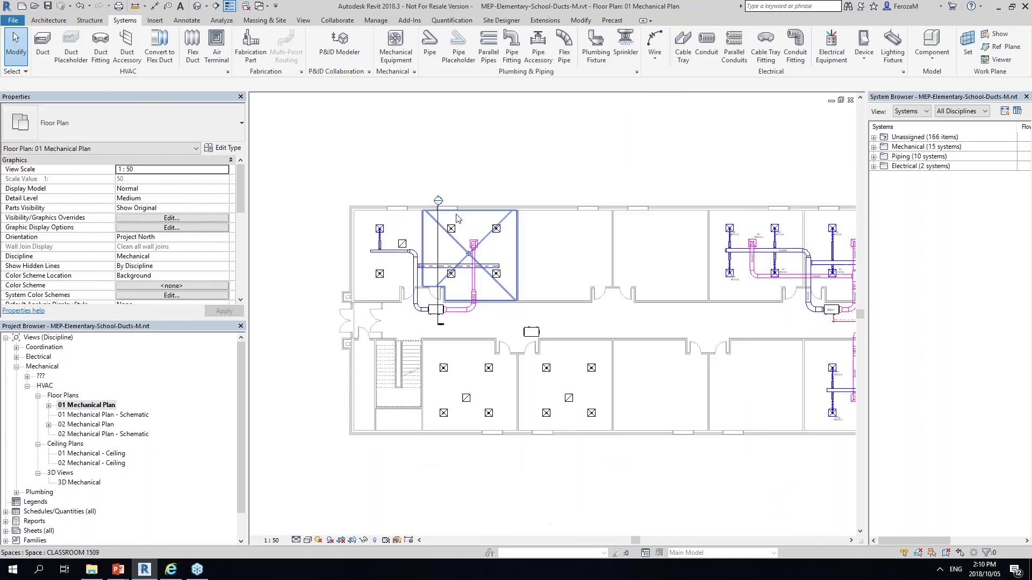
pyautogui.scroll(-2, 457, 218)
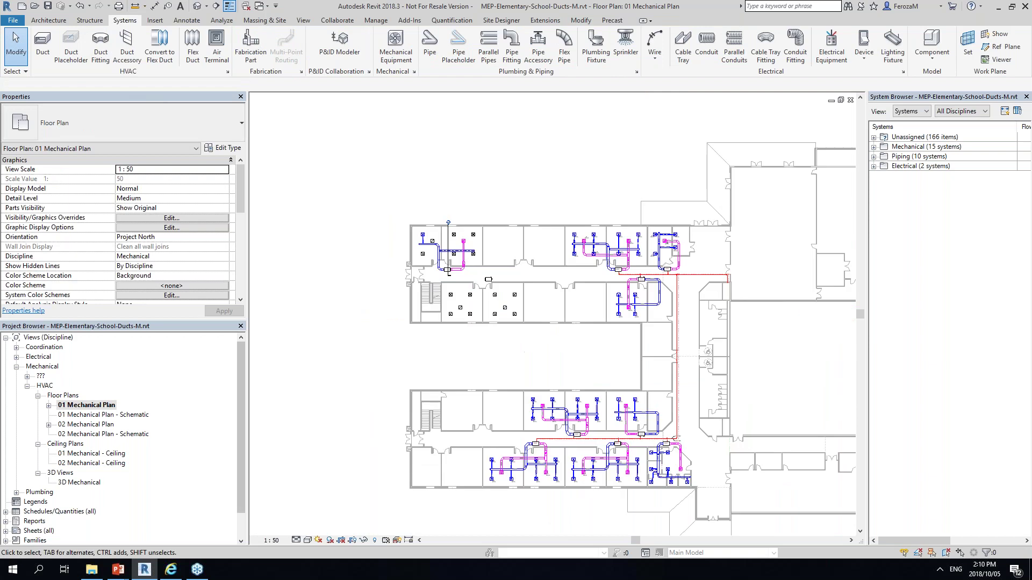
pyautogui.scroll(3, 475, 258)
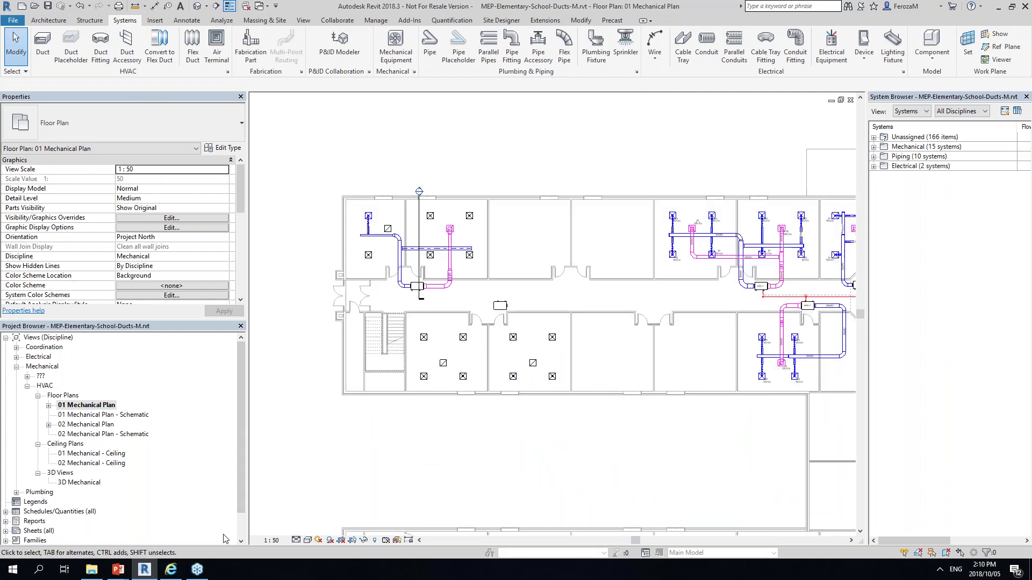
pyautogui.click(118, 570)
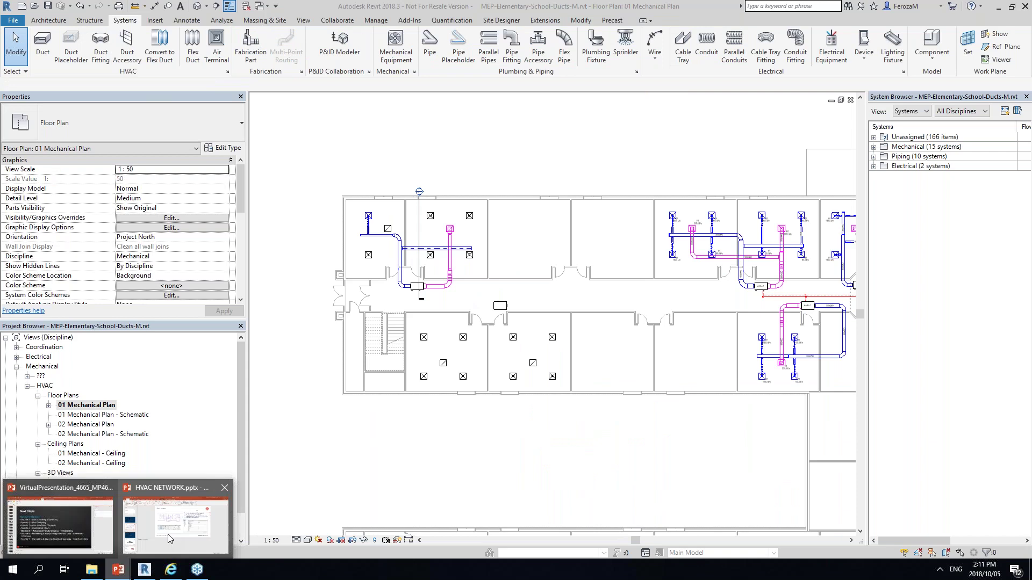
pyautogui.click(167, 535)
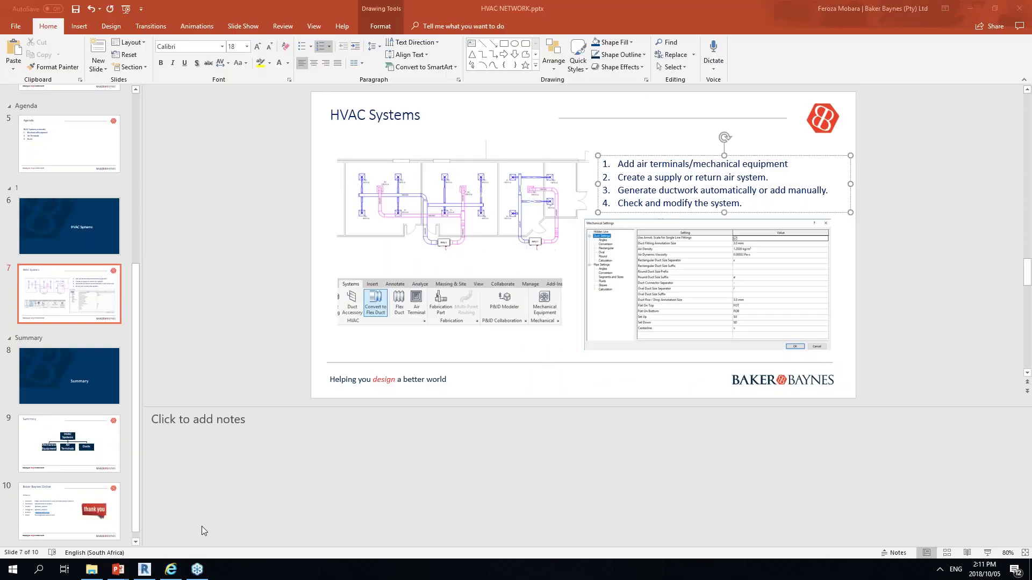
# - Run the slide show from the current slide through Summary to the closing Baker Baynes Online slide
pyautogui.click(989, 558)
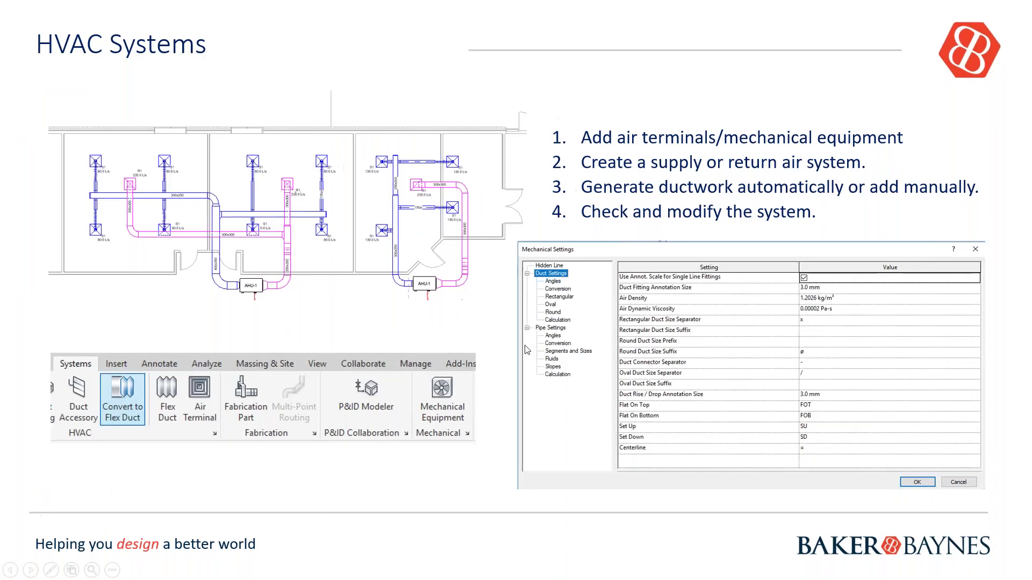
pyautogui.click(583, 179)
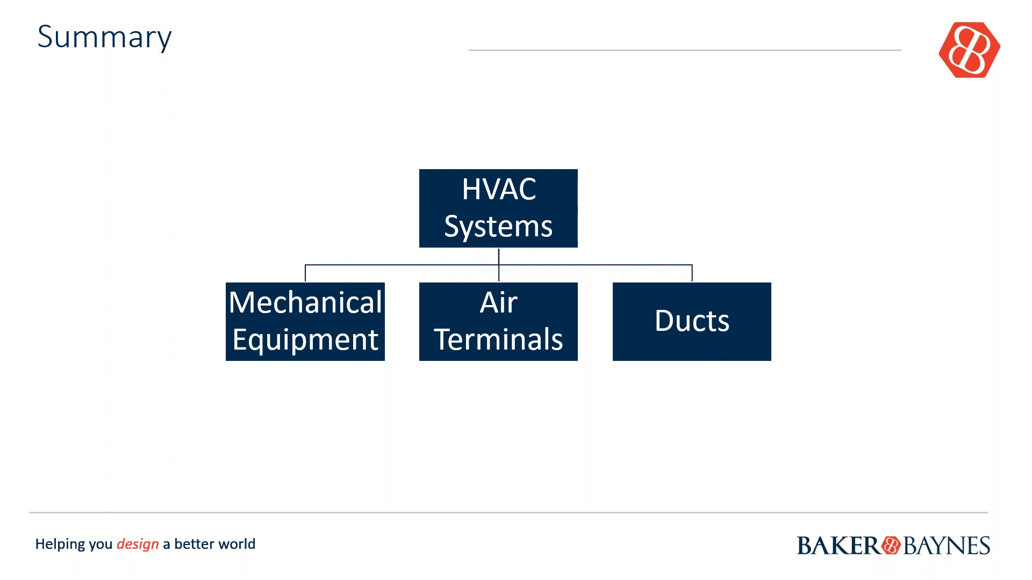
pyautogui.press('Right')
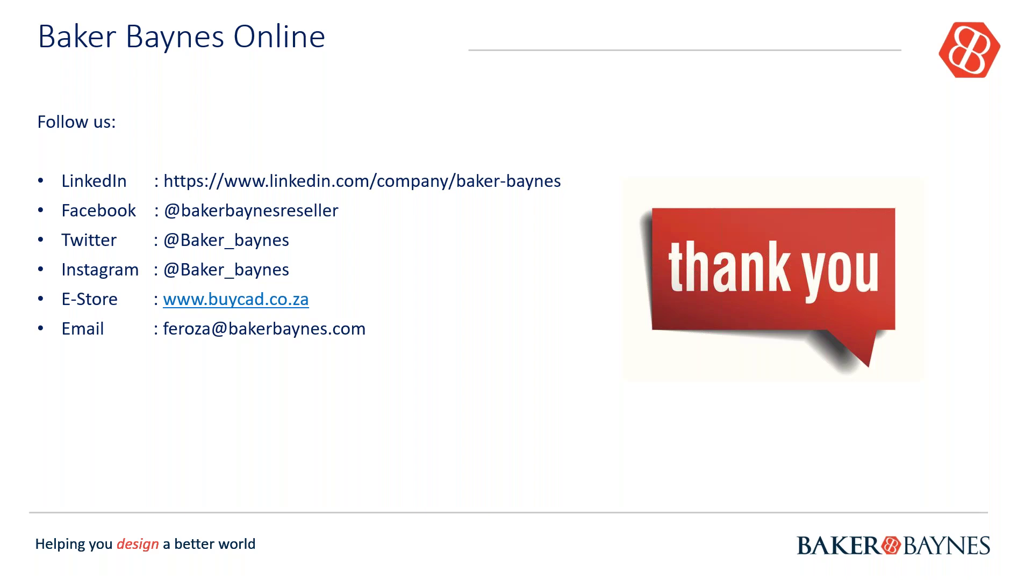